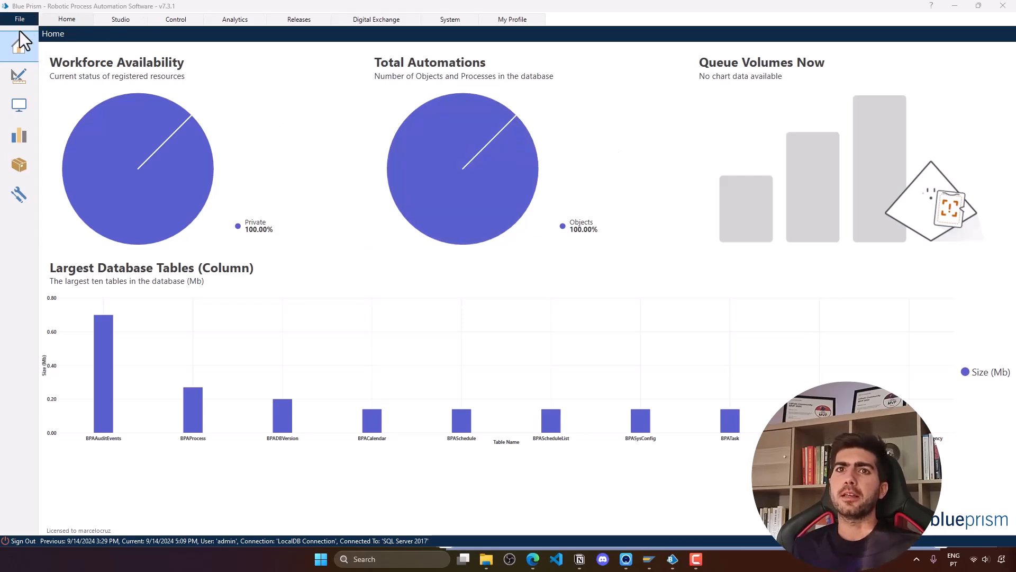
- From Studio's Objects list, create a business object named 'SAP' under the Default group
{"action": "left_click", "coordinate": [19, 79]}
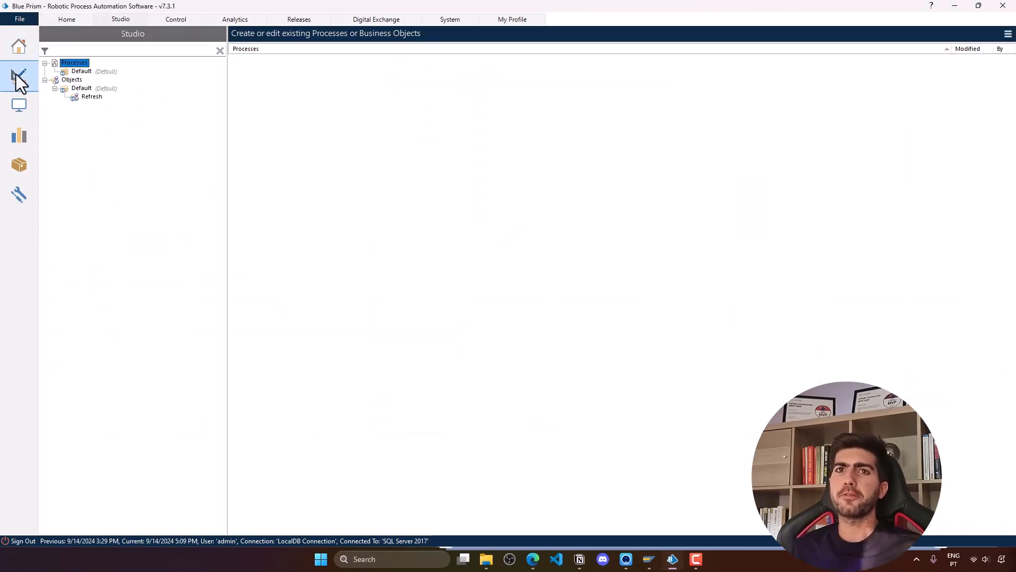
{"action": "left_click", "coordinate": [75, 81]}
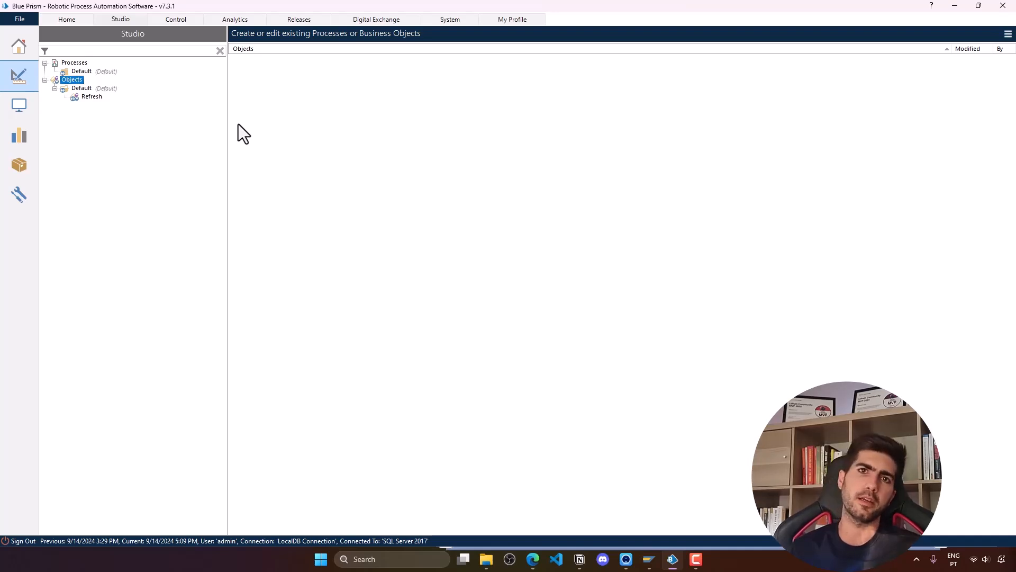
{"action": "right_click", "coordinate": [75, 87]}
{"action": "left_click", "coordinate": [103, 93]}
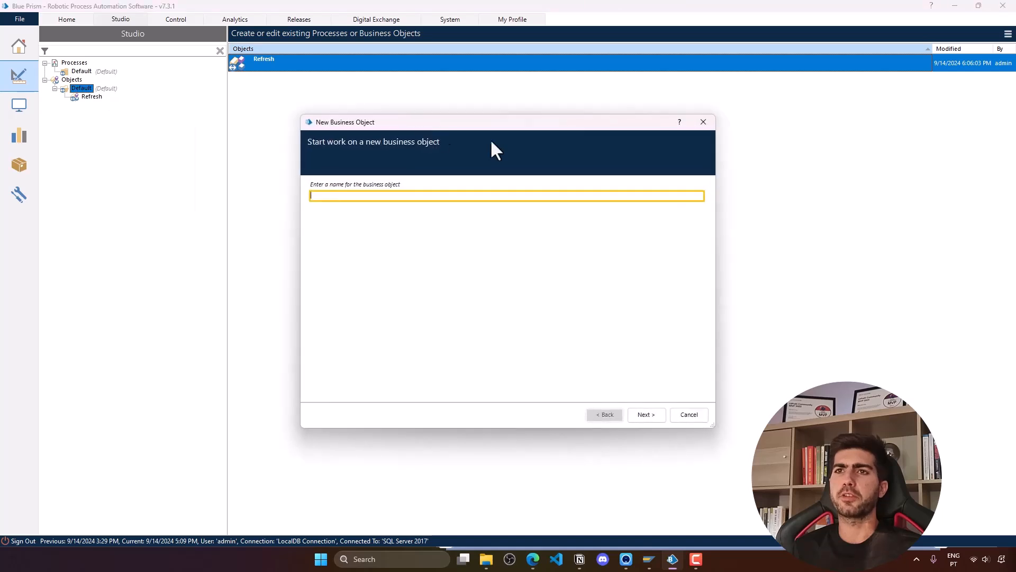
{"action": "type", "text": "SAP"}
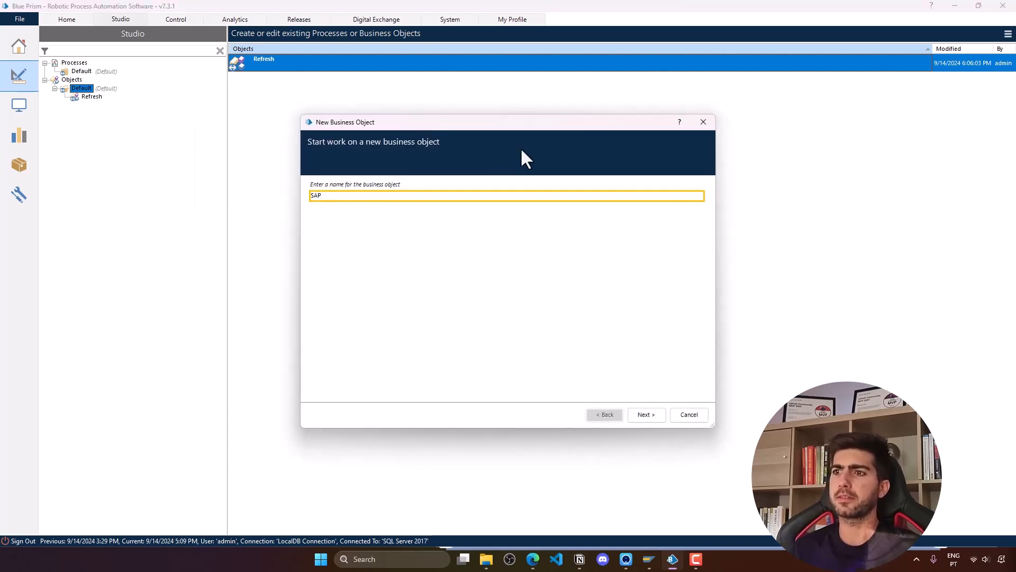
{"action": "left_click", "coordinate": [653, 418]}
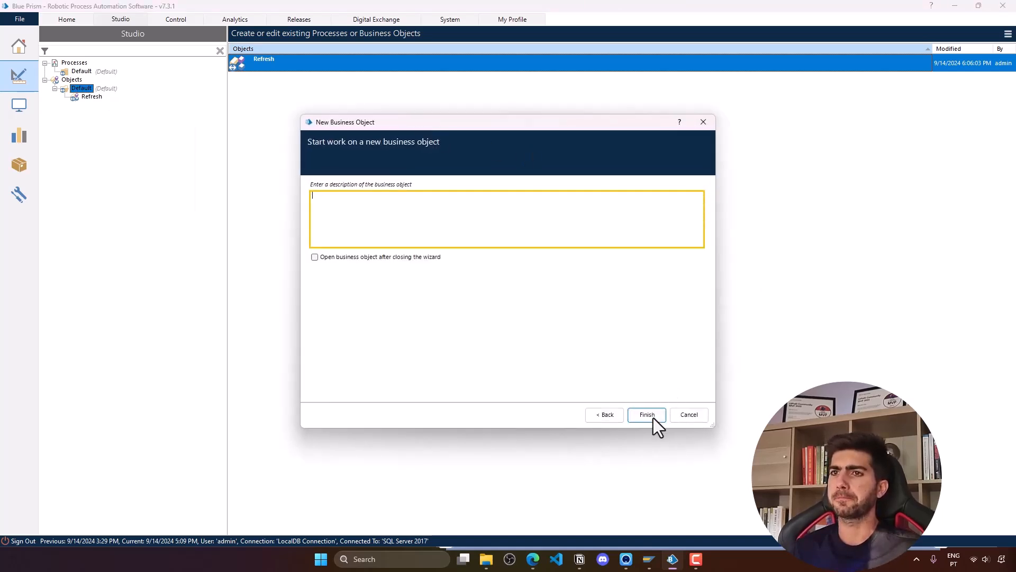
{"action": "left_click", "coordinate": [650, 415]}
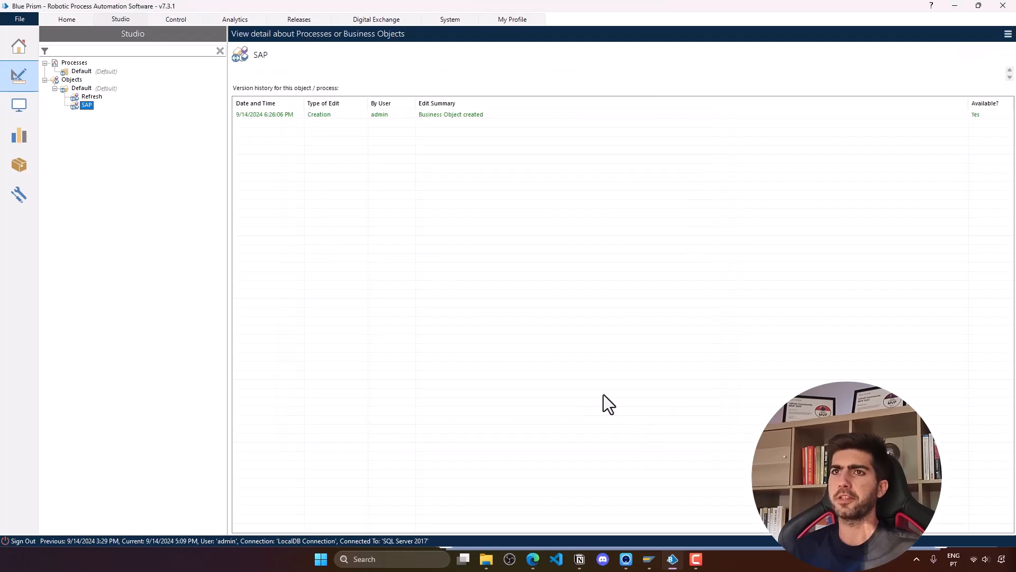
- Open the SAP object in a maximized Object Studio on its Action 1 page
{"action": "double_click", "coordinate": [86, 106]}
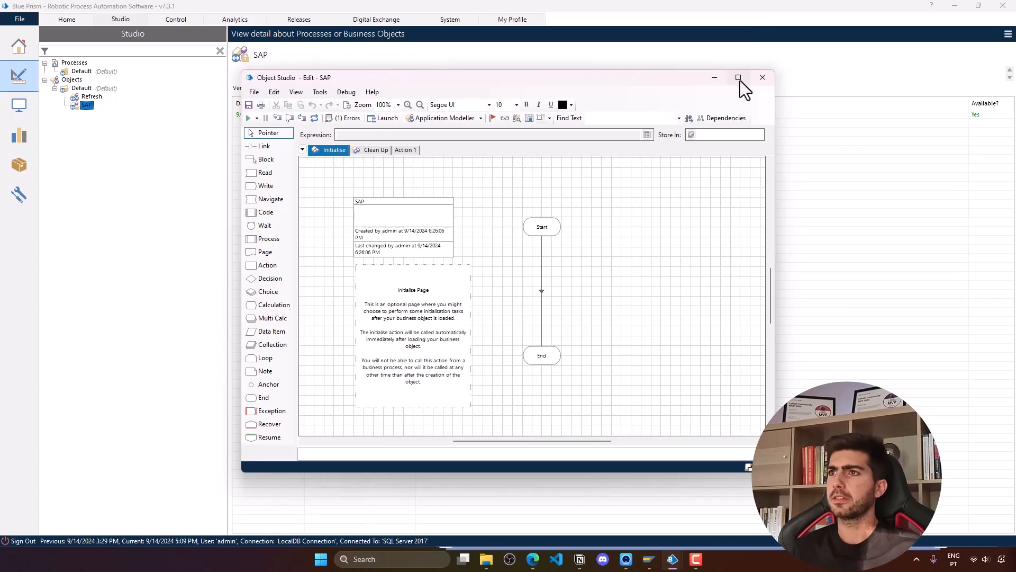
{"action": "left_click", "coordinate": [738, 78]}
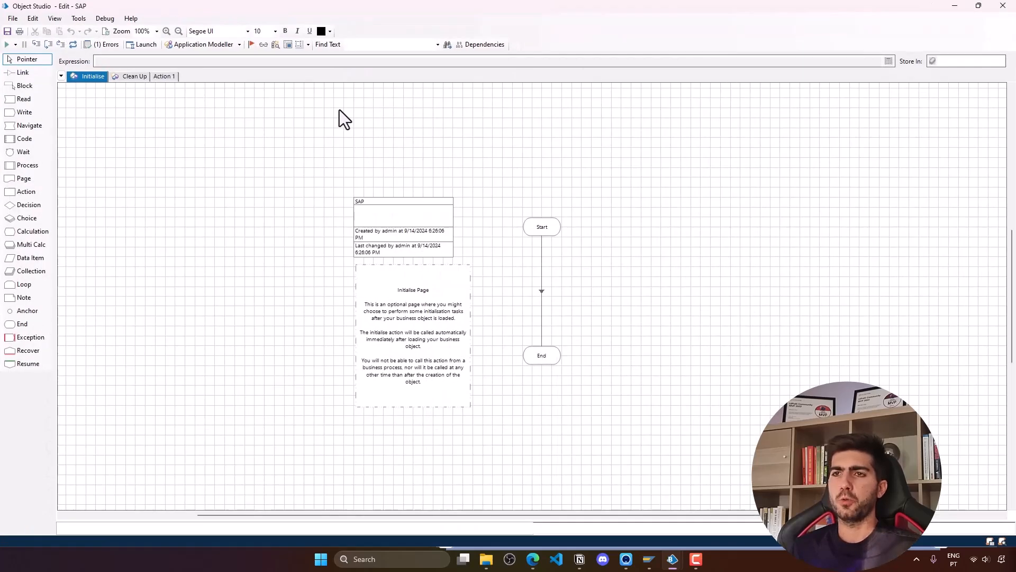
{"action": "left_click", "coordinate": [165, 77]}
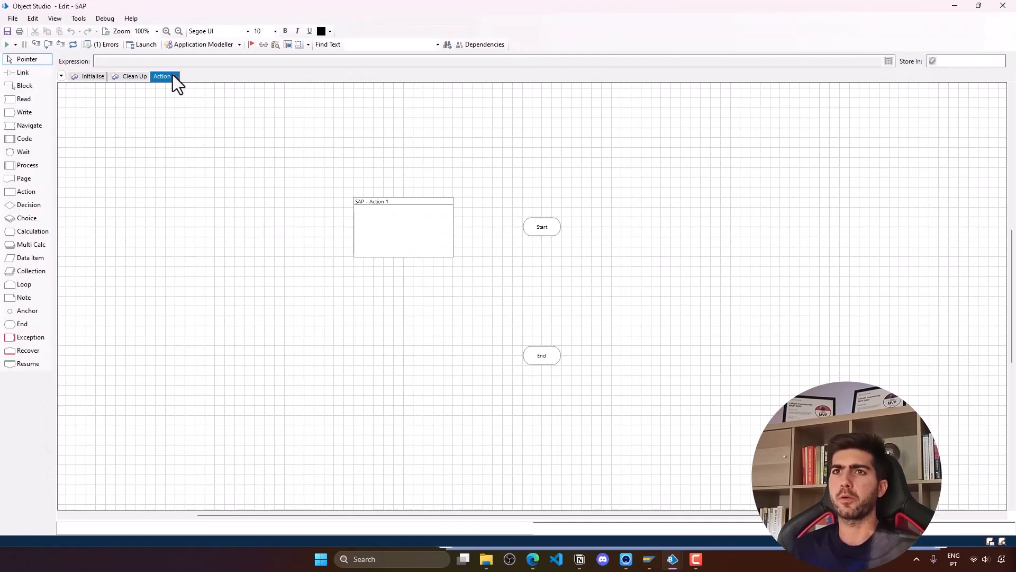
- Rename the Action 1 page to 'Launch SAP', leaving its Start and End stages
{"action": "right_click", "coordinate": [173, 76]}
{"action": "left_click", "coordinate": [209, 103]}
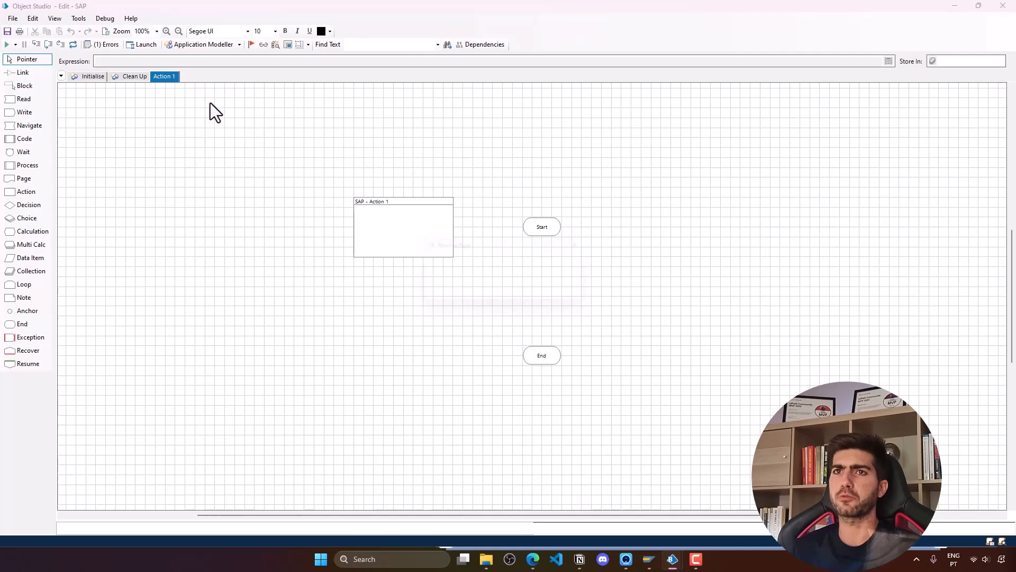
{"action": "type", "text": "lAU"}
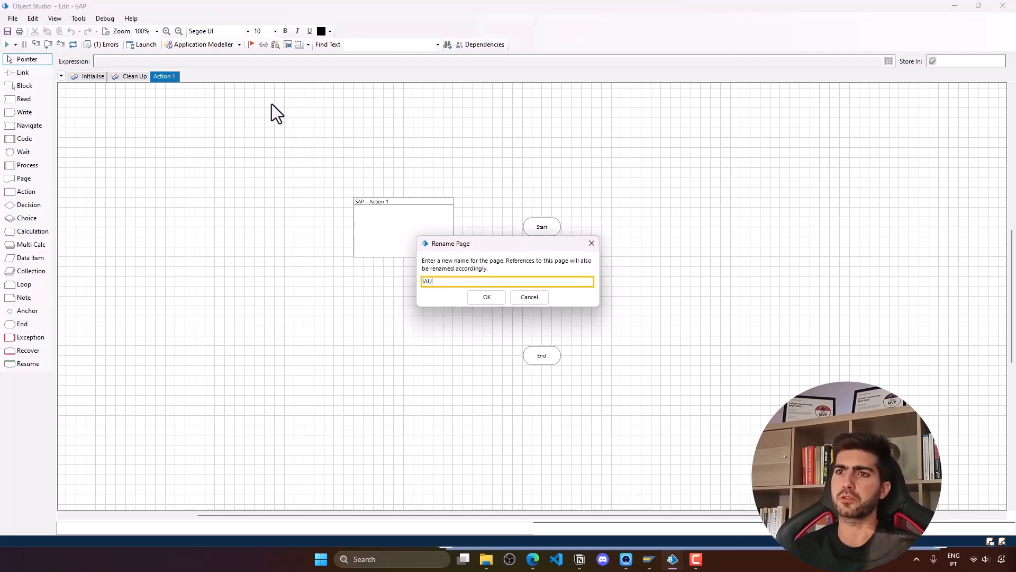
{"action": "key", "text": "BackSpace"}
{"action": "key", "text": "BackSpace"}
{"action": "key", "text": "BackSpace"}
{"action": "type", "text": "Launch"}
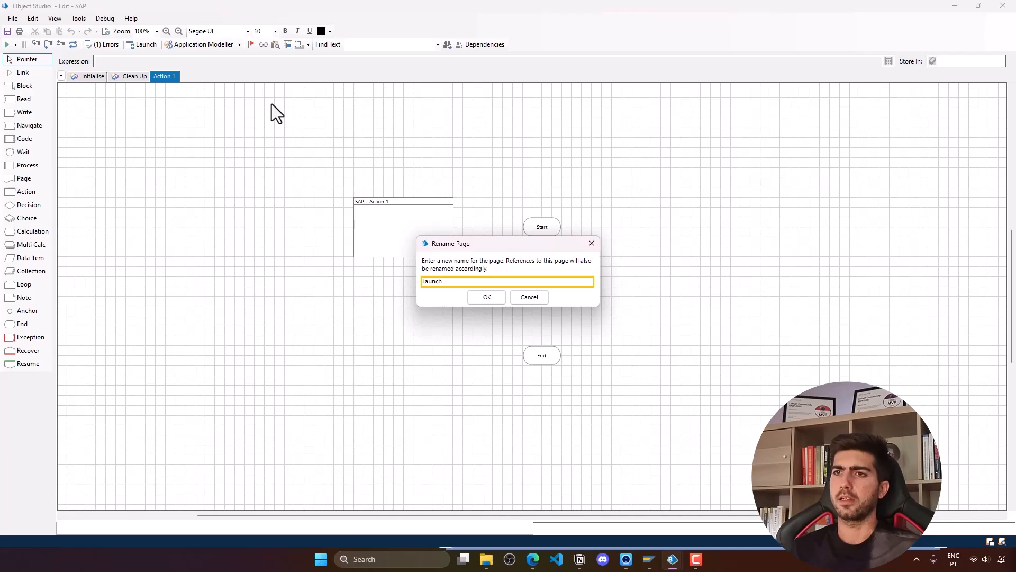
{"action": "type", "text": " SAP"}
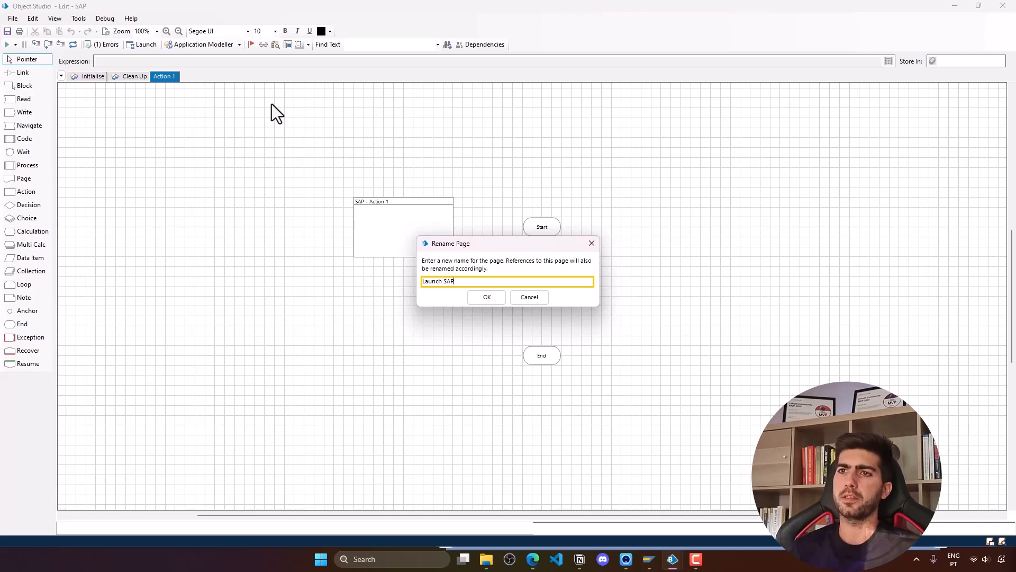
{"action": "left_click", "coordinate": [483, 302]}
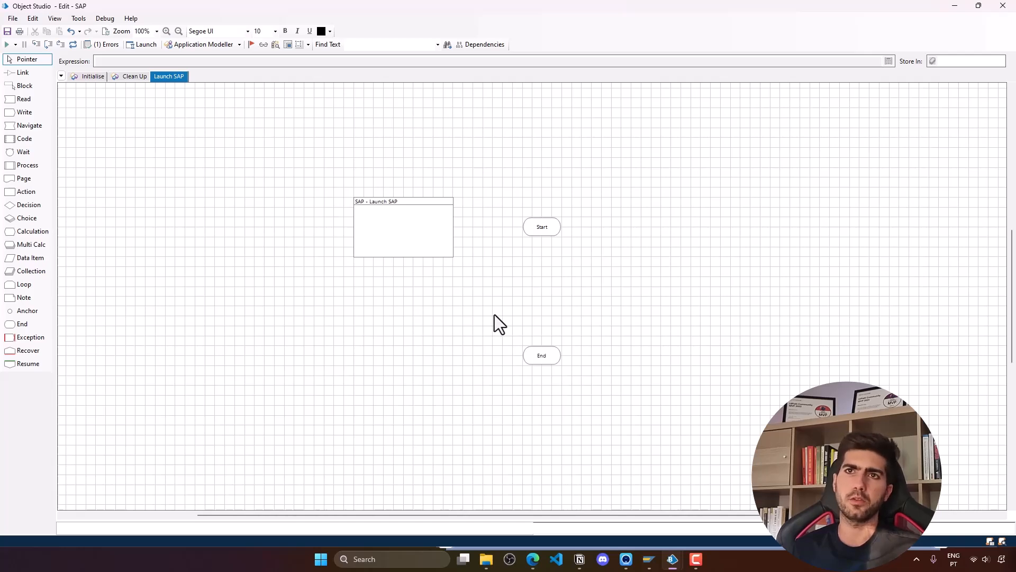
{"action": "left_click", "coordinate": [547, 354]}
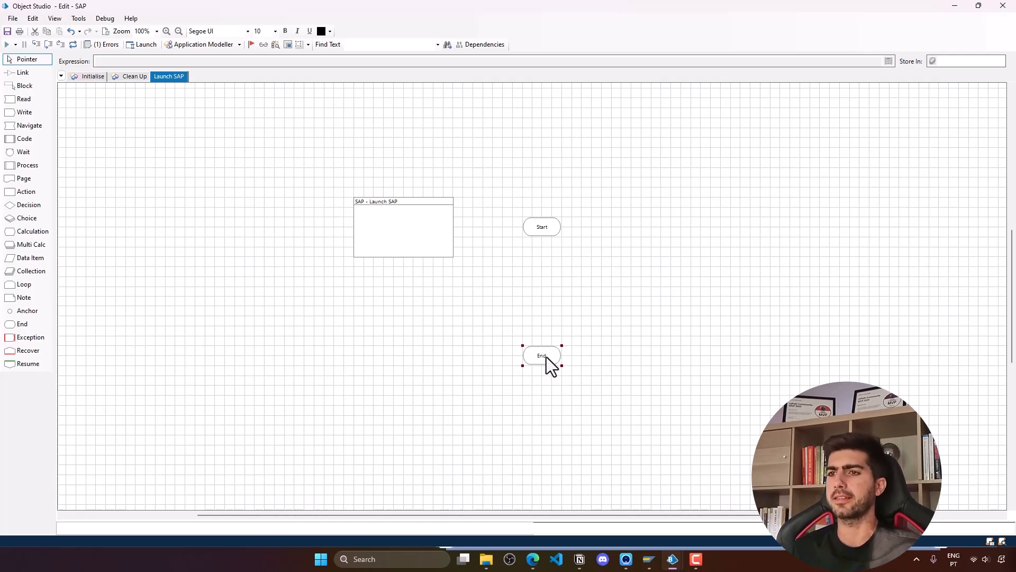
{"action": "left_click", "coordinate": [554, 345]}
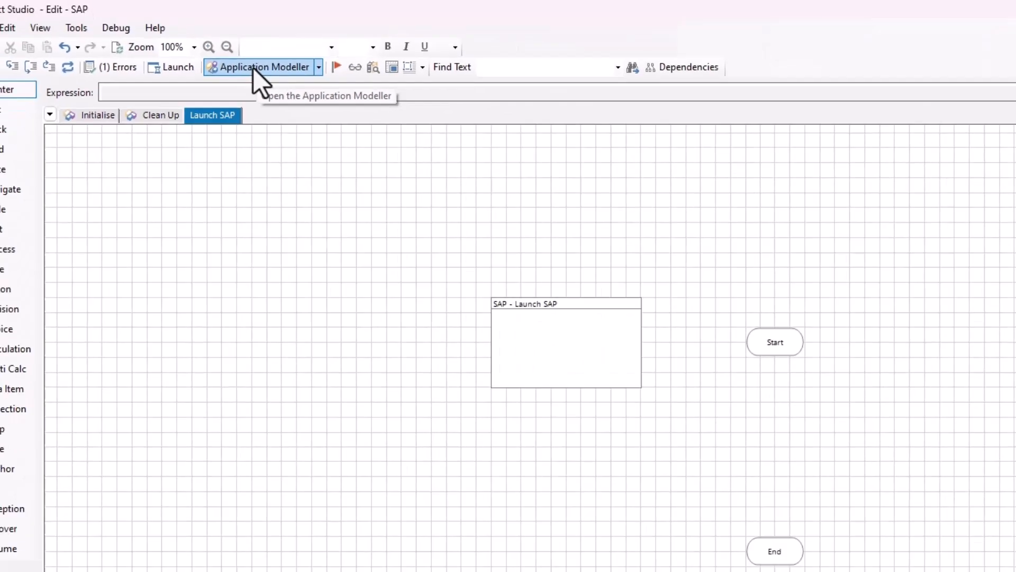
- Define application model 'SAP' as a local Windows application launched from an executable file
{"action": "left_click", "coordinate": [466, 148]}
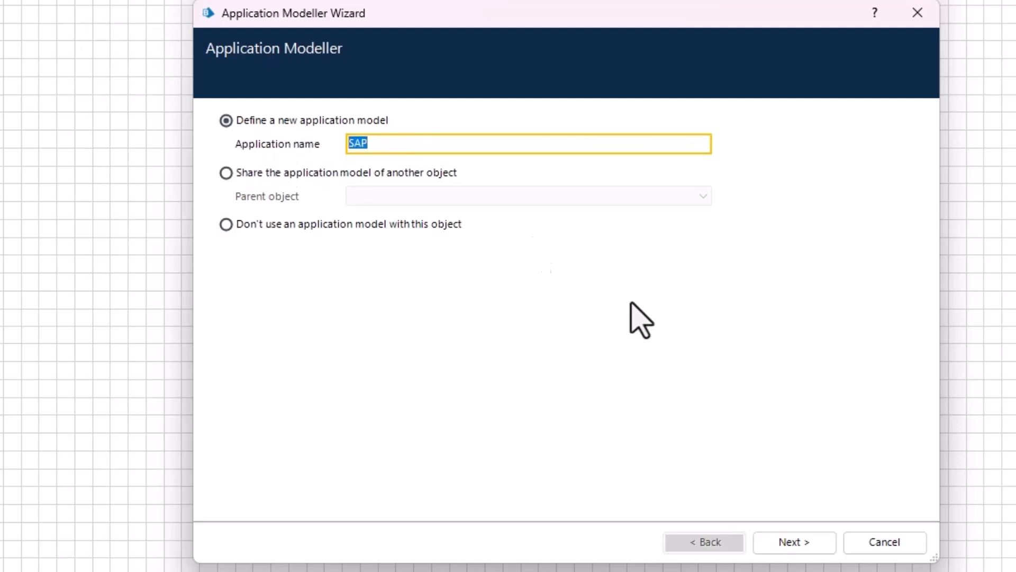
{"action": "left_click", "coordinate": [811, 543]}
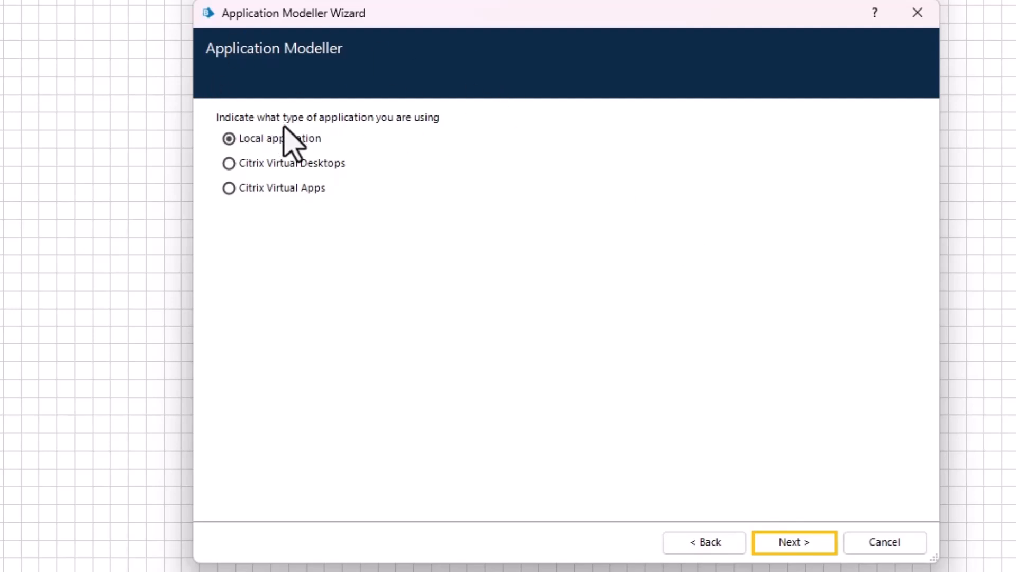
{"action": "left_click", "coordinate": [823, 545]}
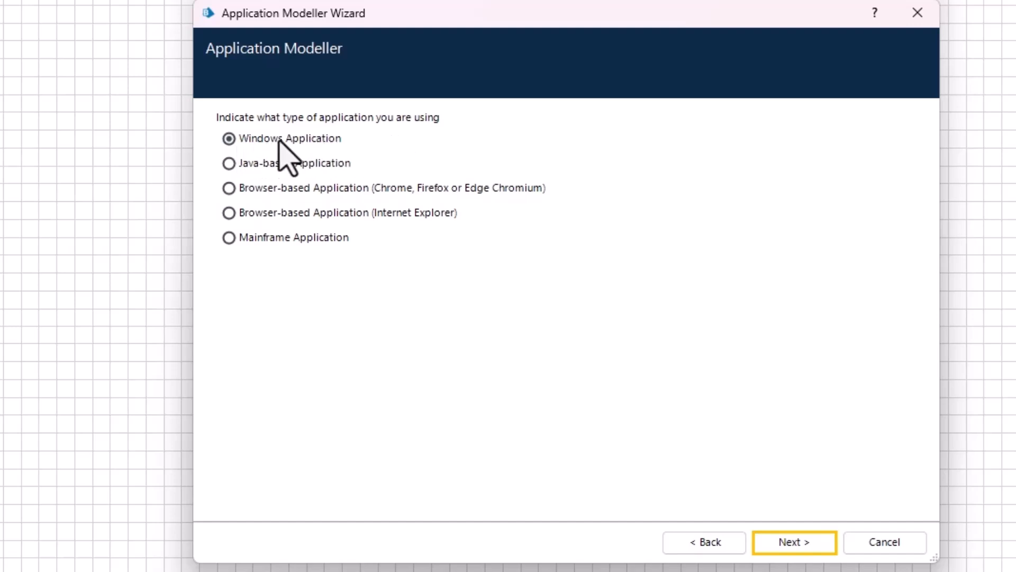
{"action": "left_click", "coordinate": [814, 551]}
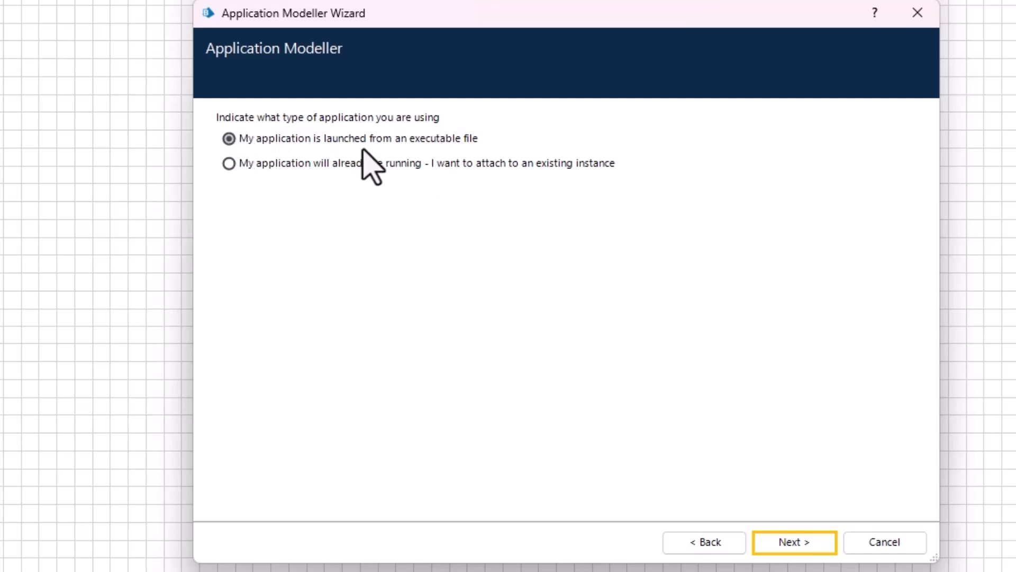
{"action": "left_click", "coordinate": [774, 539]}
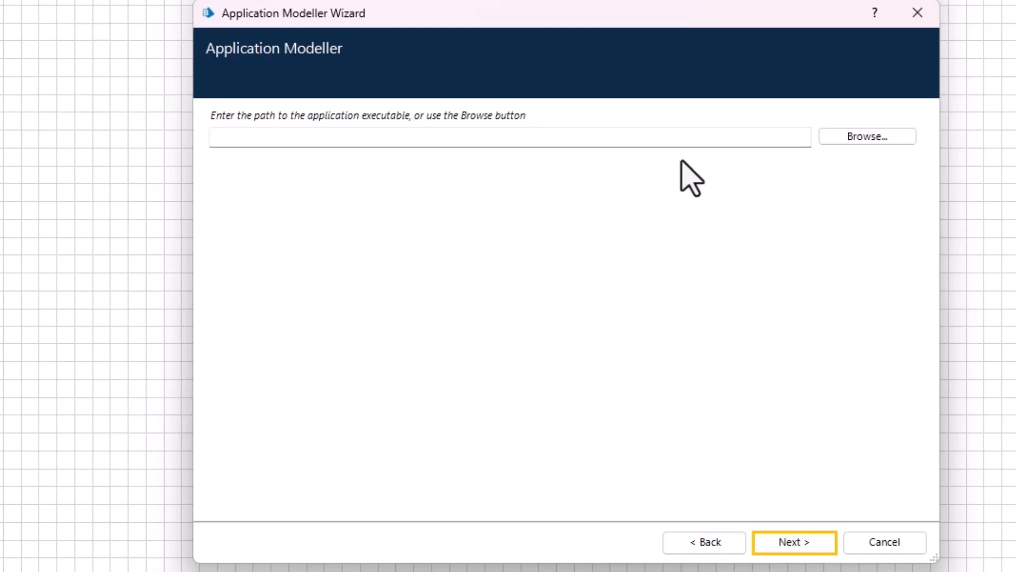
{"action": "key", "text": "super"}
- Find saplogon.exe's SapGui folder through the SAP Logon shortcut and copy its path
{"action": "type", "text": "SAP LOGON"}
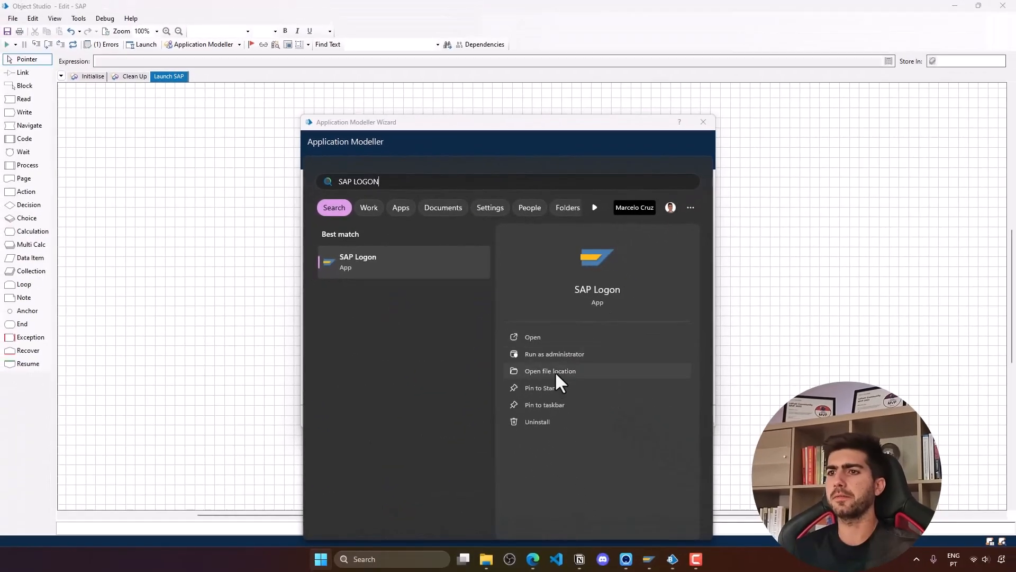
{"action": "left_click", "coordinate": [556, 372]}
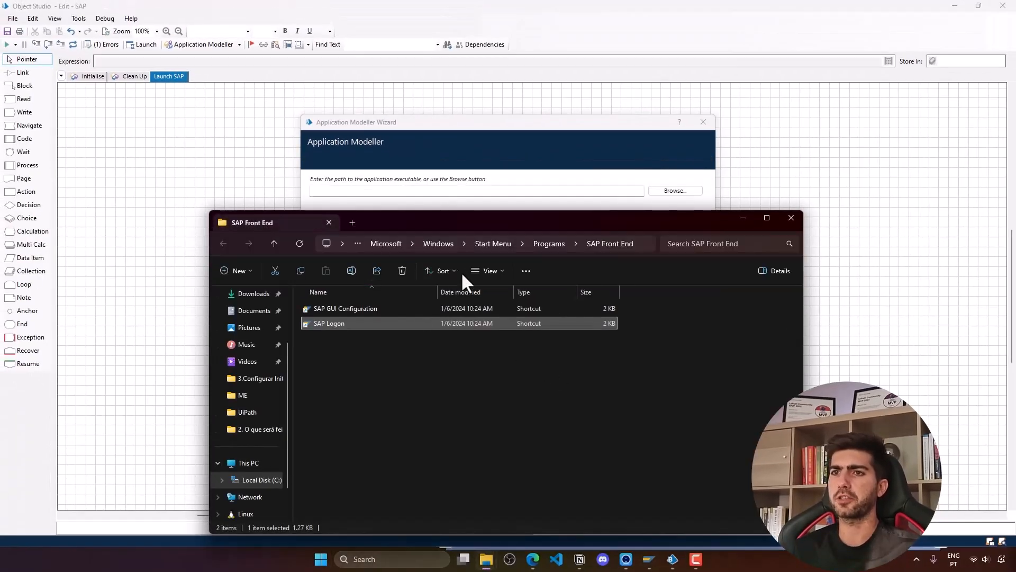
{"action": "right_click", "coordinate": [496, 327]}
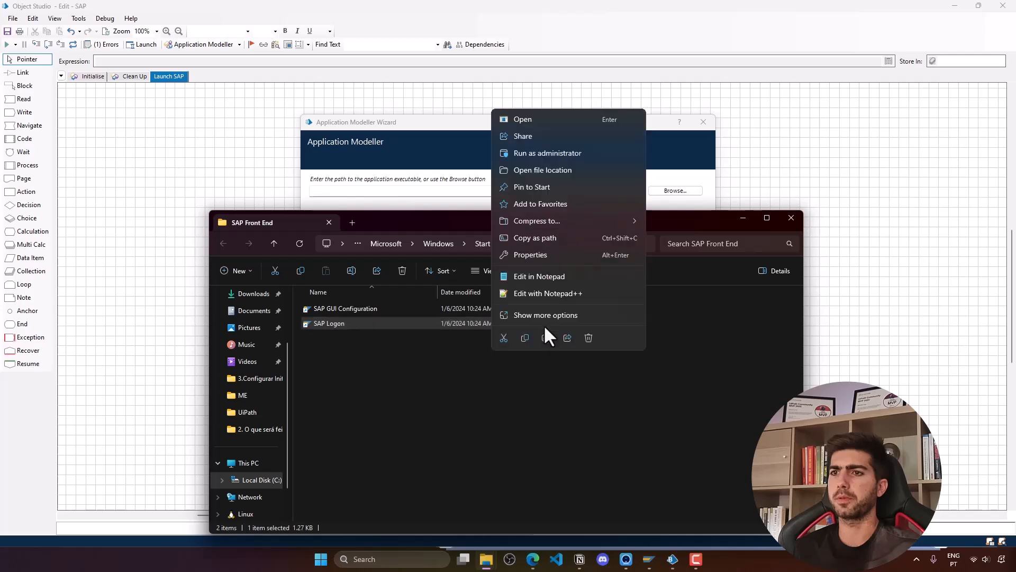
{"action": "left_click", "coordinate": [557, 169]}
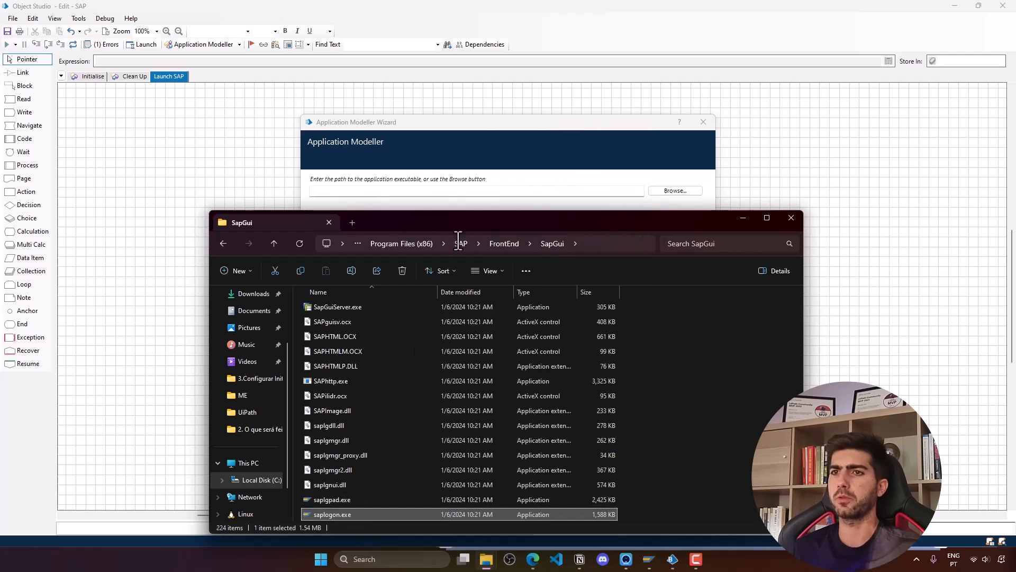
{"action": "right_click", "coordinate": [461, 511]}
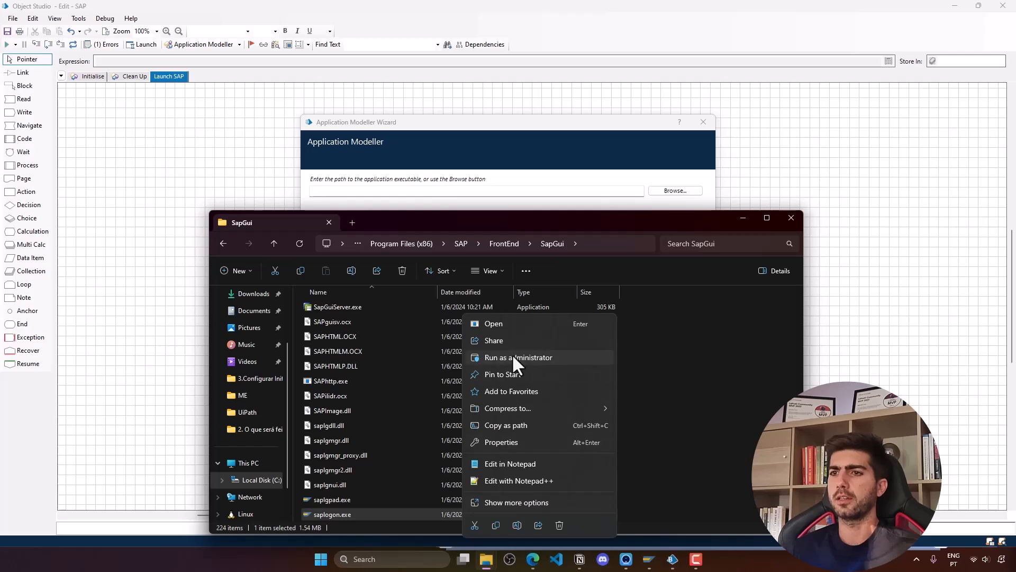
{"action": "left_click", "coordinate": [594, 239]}
{"action": "left_click", "coordinate": [599, 240]}
{"action": "key", "text": "ctrl+c"}
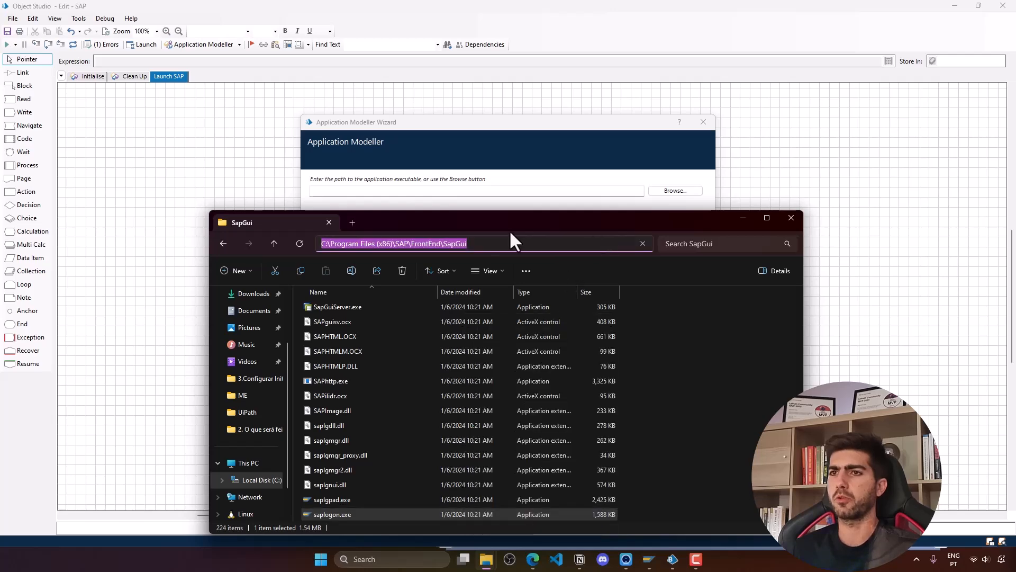
- Browse for the executable in the wizard and go to the pasted SapGui folder path
{"action": "left_click", "coordinate": [644, 165]}
{"action": "left_click", "coordinate": [675, 191]}
{"action": "left_click", "coordinate": [592, 164]}
{"action": "key", "text": "ctrl+v"}
{"action": "key", "text": "Return"}
{"action": "scroll", "coordinate": [545, 256], "scroll_direction": "down", "scroll_amount": 6}
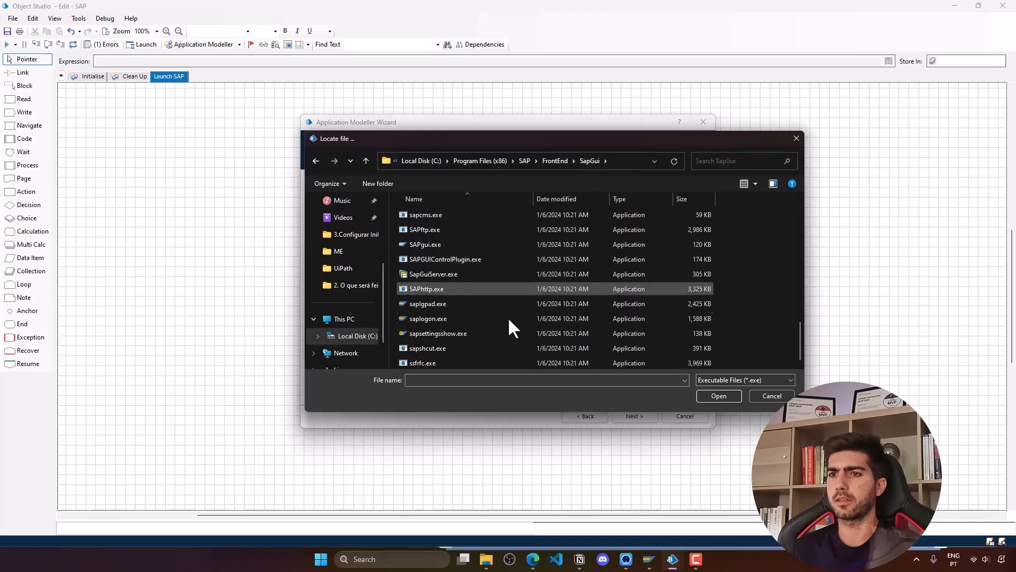
- Choose saplogon.exe, skip parameters and working directory, keep Embedded mode, and finish the wizard
{"action": "double_click", "coordinate": [495, 320]}
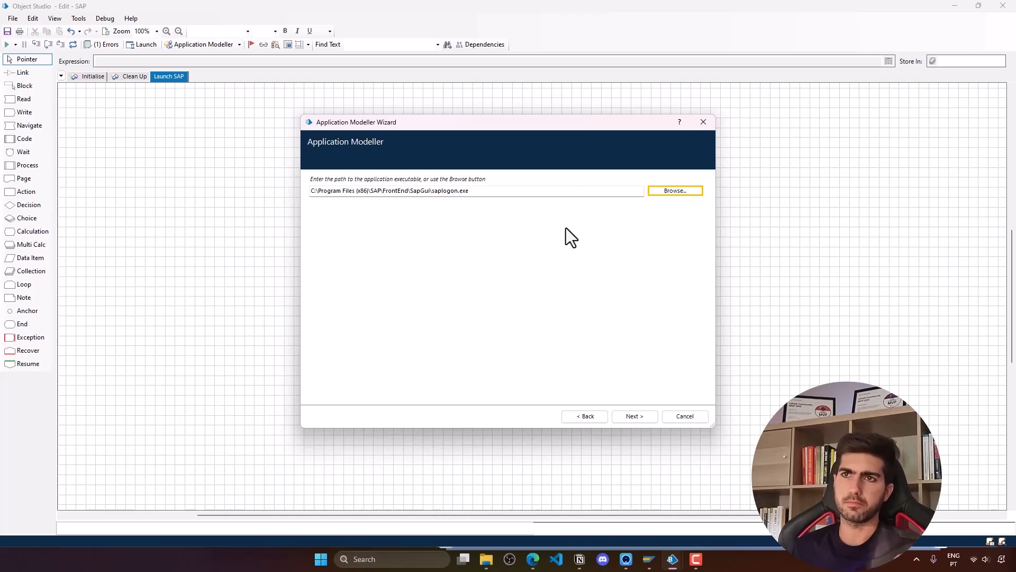
{"action": "left_click", "coordinate": [647, 419]}
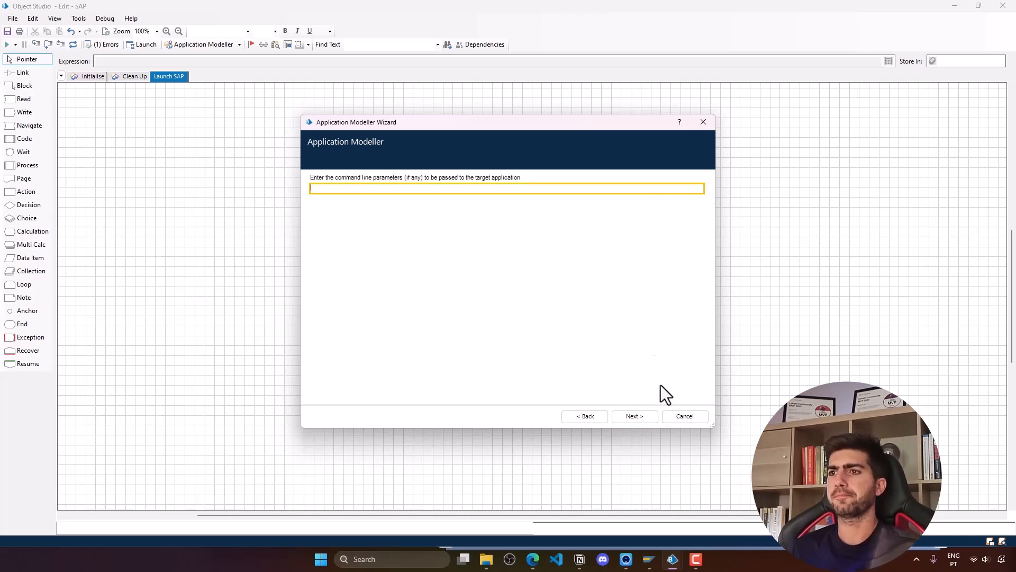
{"action": "left_click", "coordinate": [646, 418]}
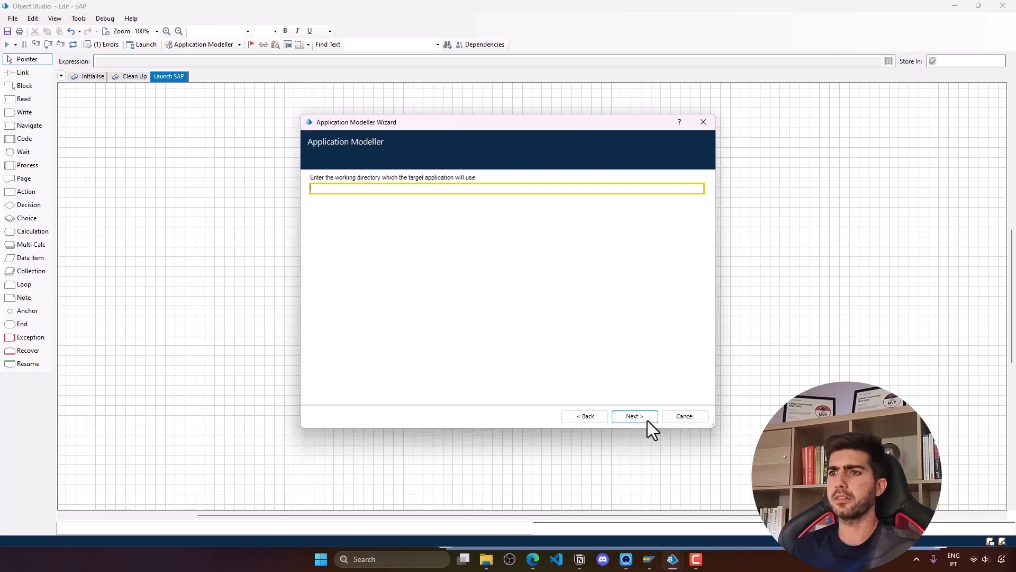
{"action": "left_click", "coordinate": [646, 418]}
{"action": "left_click", "coordinate": [626, 416]}
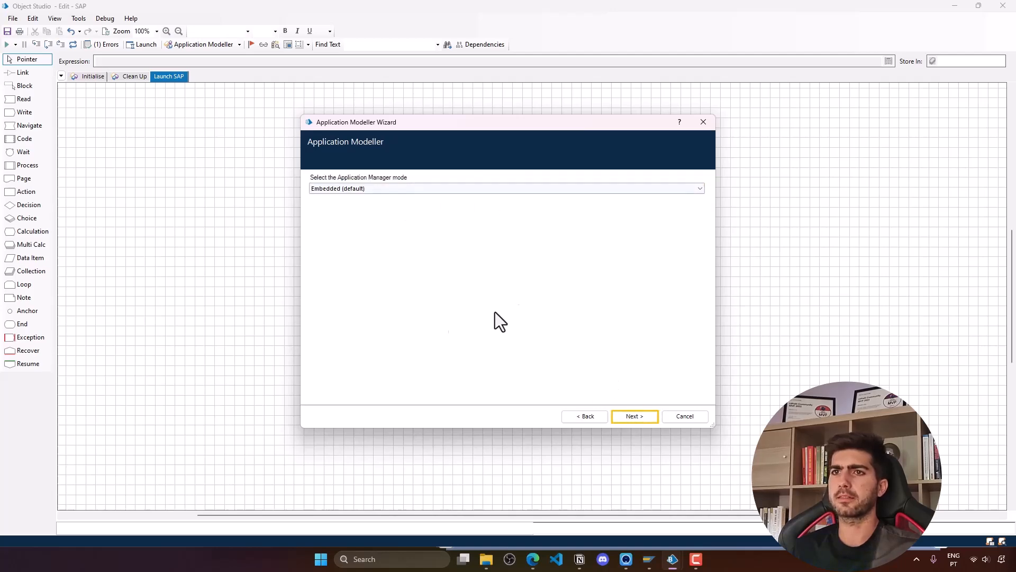
{"action": "left_click", "coordinate": [637, 417]}
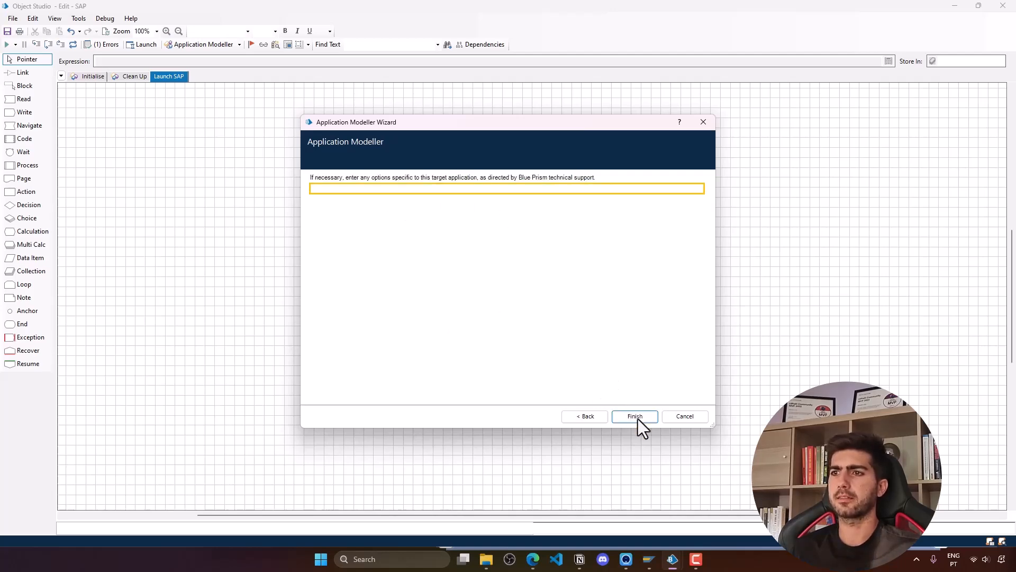
{"action": "left_click", "coordinate": [637, 419]}
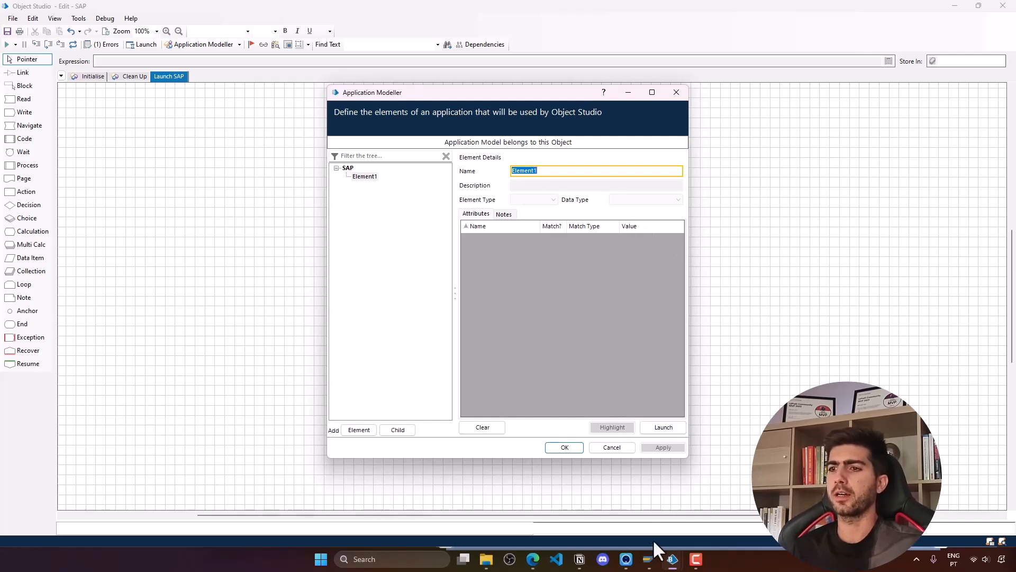
- Open the EH8 system's logon screen from SAP Logon, minimise it, and return to Application Modeller
{"action": "mouse_move", "coordinate": [649, 559]}
{"action": "left_click", "coordinate": [628, 504]}
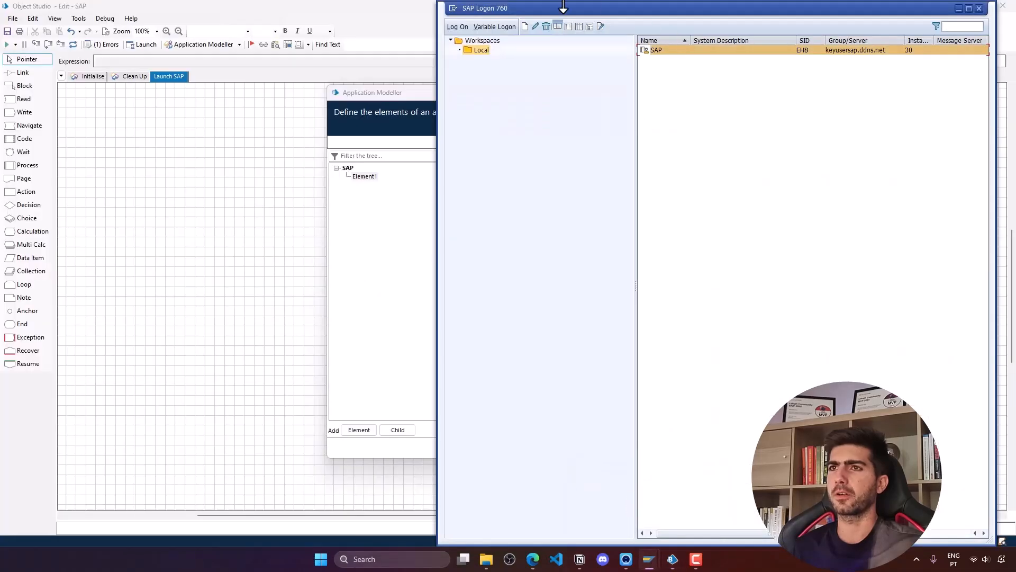
{"action": "left_click_drag", "start_coordinate": [569, 7], "coordinate": [561, 45]}
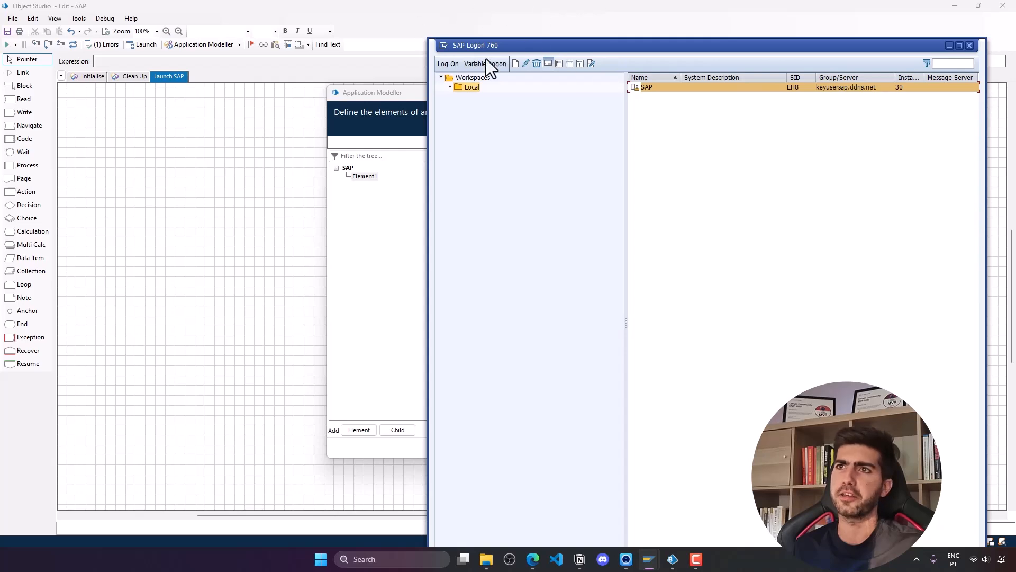
{"action": "double_click", "coordinate": [663, 89]}
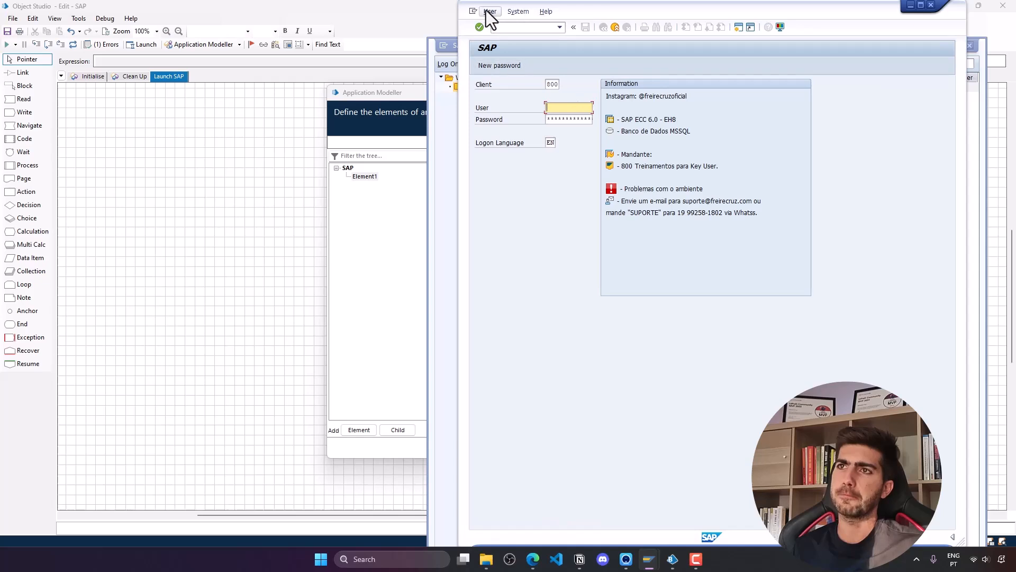
{"action": "left_click_drag", "start_coordinate": [567, 12], "coordinate": [434, 59]}
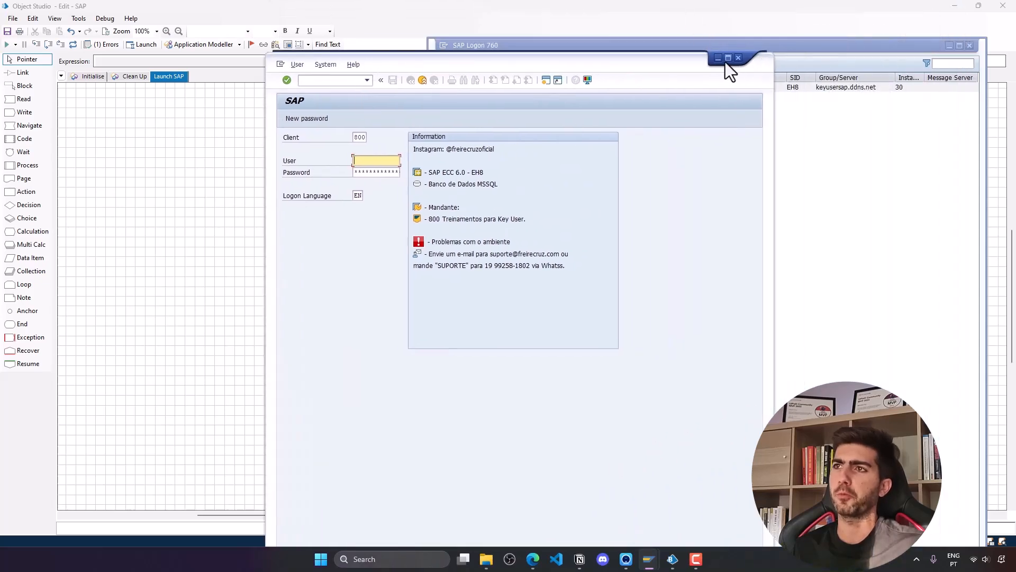
{"action": "left_click", "coordinate": [717, 58]}
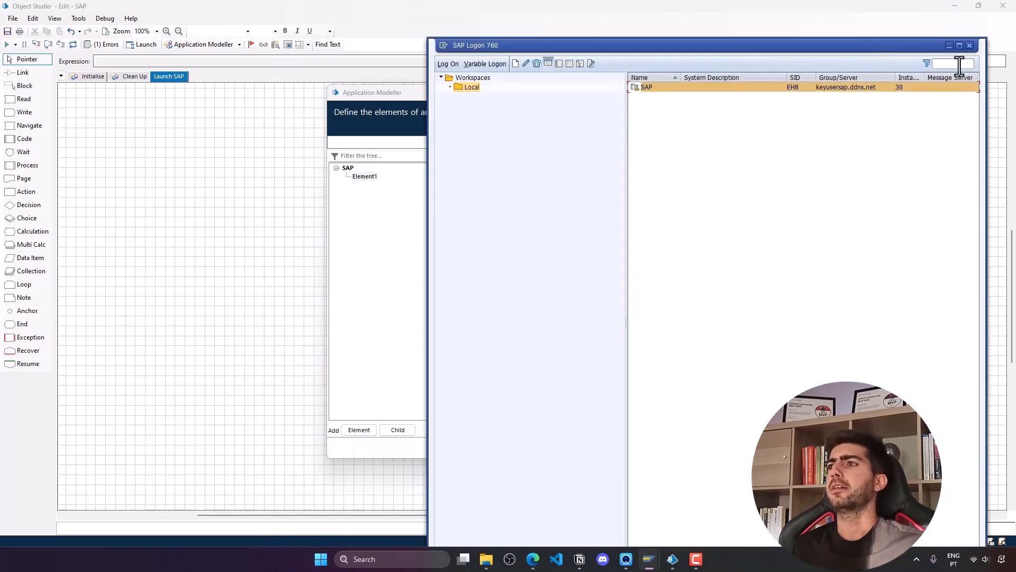
{"action": "left_click", "coordinate": [365, 177]}
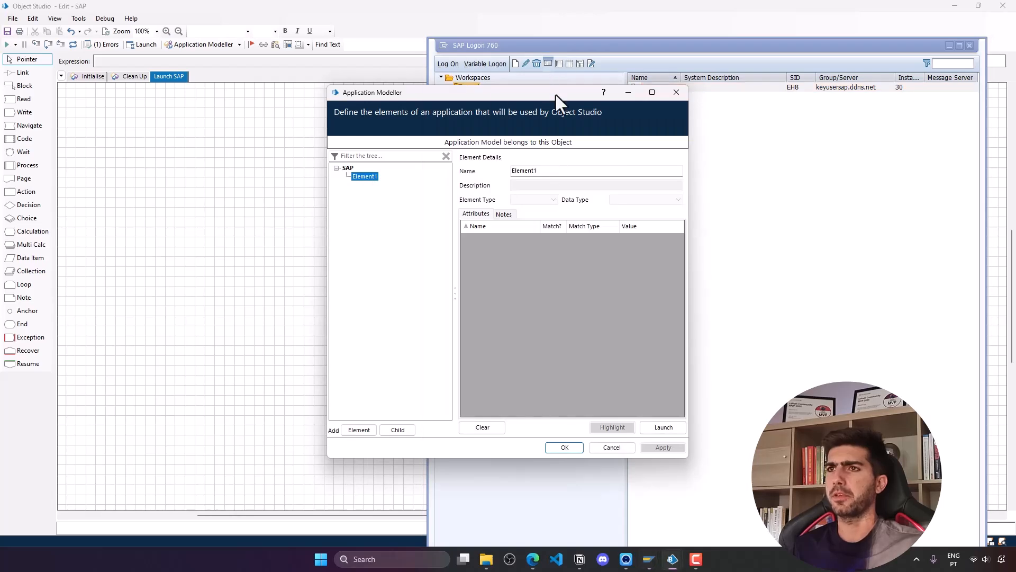
- Rename Element1 to 'Connection'
{"action": "left_click_drag", "start_coordinate": [553, 93], "coordinate": [317, 98]}
{"action": "double_click", "coordinate": [322, 176]}
{"action": "type", "text": "Logon"}
{"action": "key", "text": "BackSpace"}
{"action": "key", "text": "BackSpace"}
{"action": "key", "text": "BackSpace"}
{"action": "key", "text": "BackSpace"}
{"action": "key", "text": "BackSpace"}
{"action": "type", "text": "Connection"}
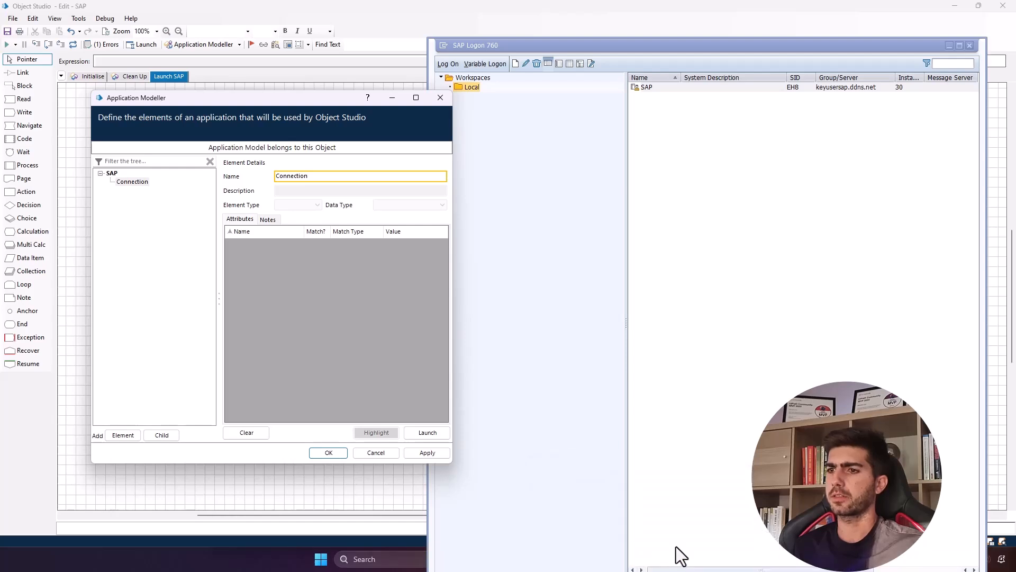
- Close all SAP Logon windows, confirming the warning, and relaunch SAP from the application model
{"action": "left_click", "coordinate": [295, 555]}
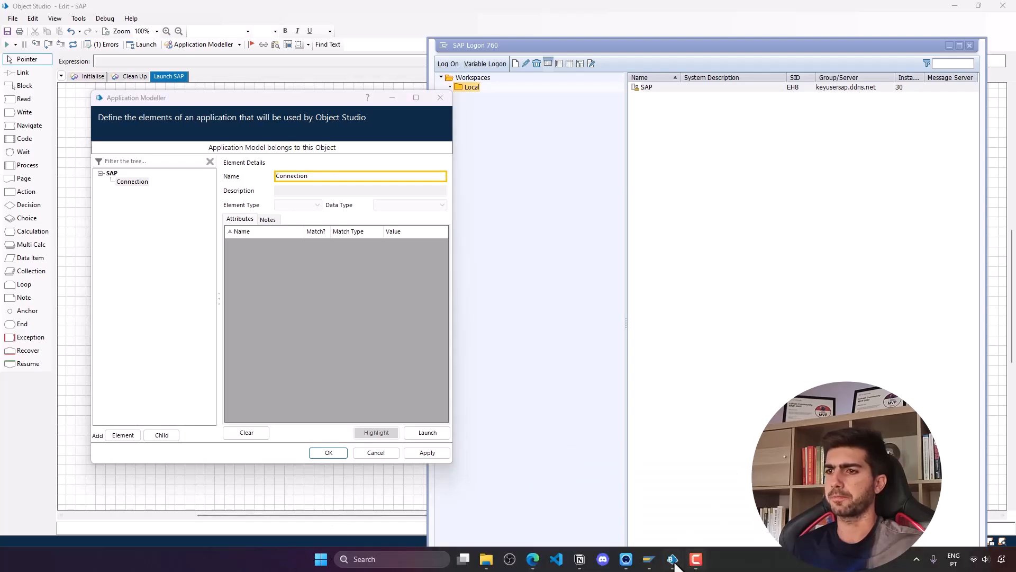
{"action": "right_click", "coordinate": [652, 560]}
{"action": "left_click", "coordinate": [656, 531]}
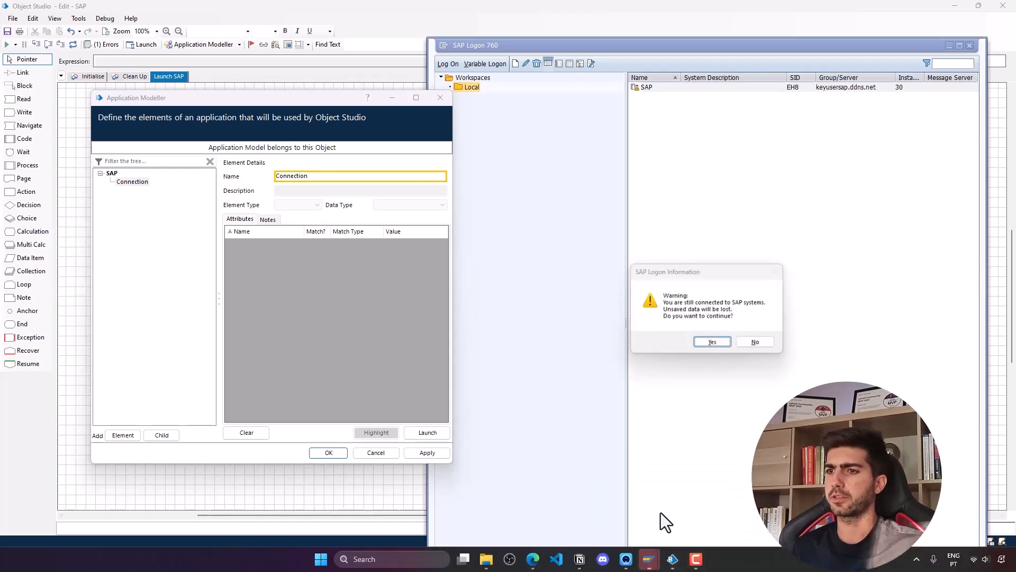
{"action": "left_click", "coordinate": [700, 345]}
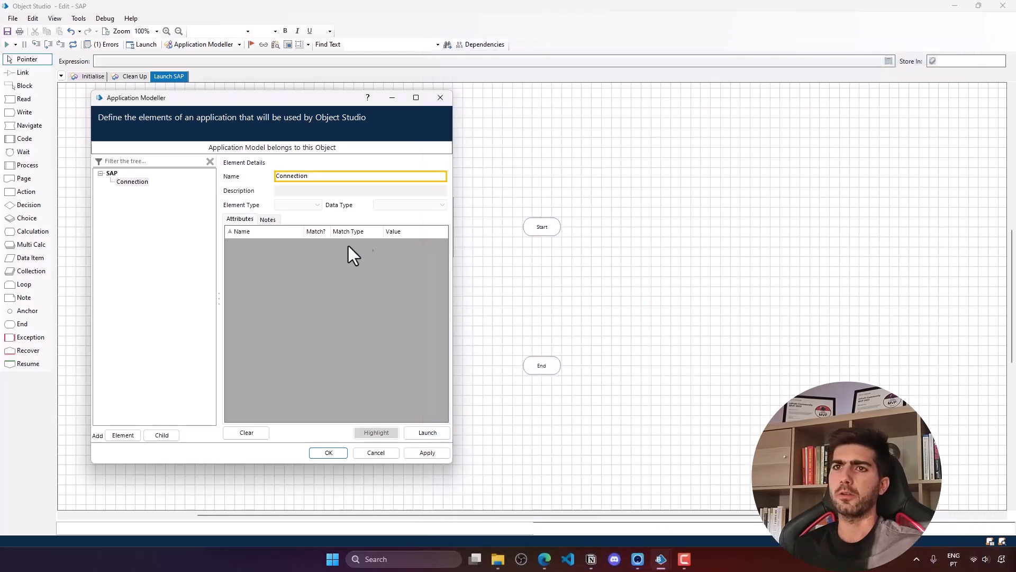
{"action": "left_click", "coordinate": [426, 434]}
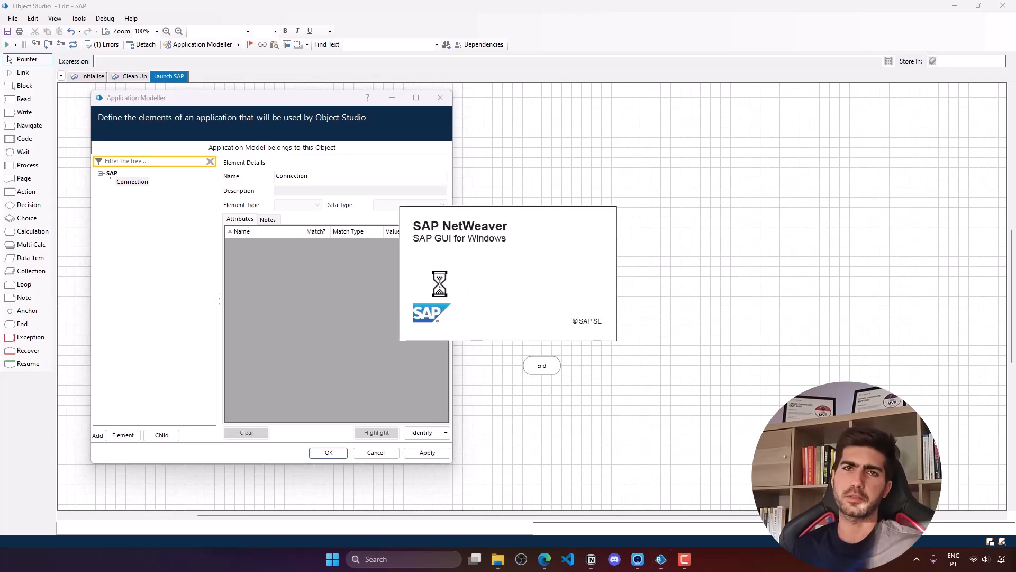
- Arrange the newly launched SAP Logon and Application Modeller windows and start element identification
{"action": "left_click_drag", "start_coordinate": [525, 10], "coordinate": [550, 15]}
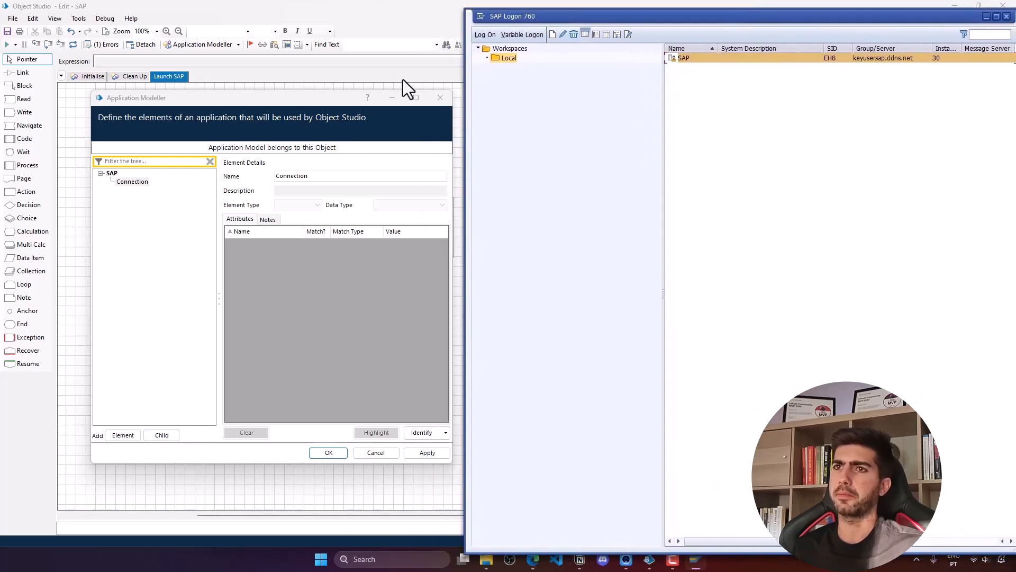
{"action": "left_click_drag", "start_coordinate": [326, 103], "coordinate": [301, 91]}
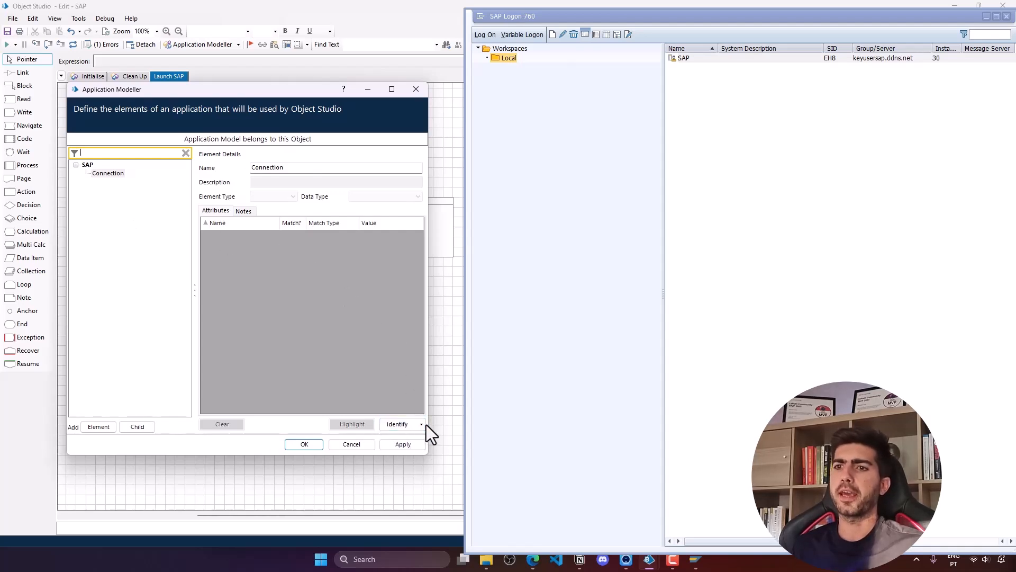
{"action": "left_click", "coordinate": [398, 424]}
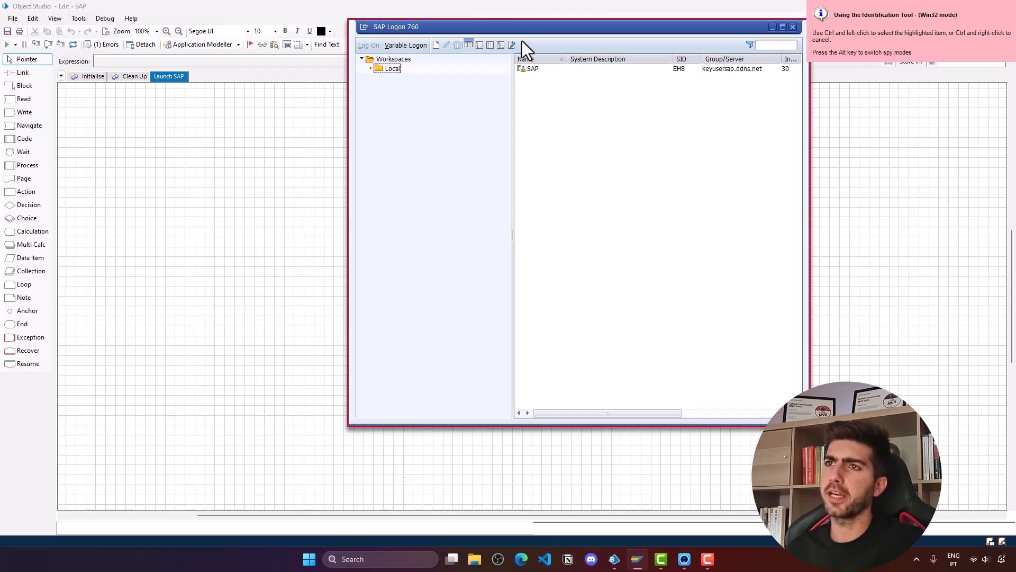
- Switch identification to UI Automation mode and capture the SAP Logon entry as the Connection element
{"action": "left_click_drag", "start_coordinate": [519, 24], "coordinate": [487, 48]}
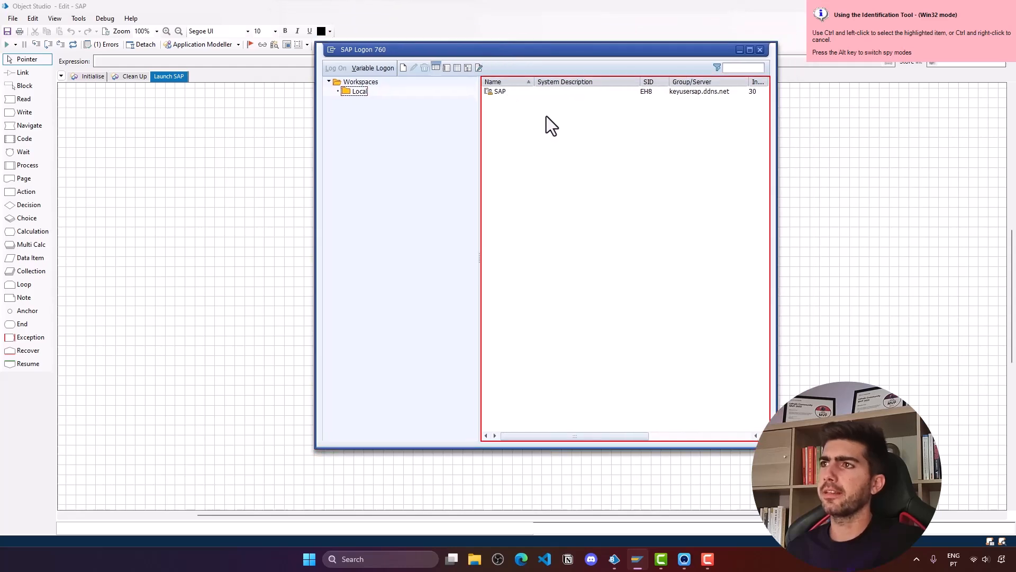
{"action": "key", "text": "alt"}
{"action": "left_click", "coordinate": [605, 117]}
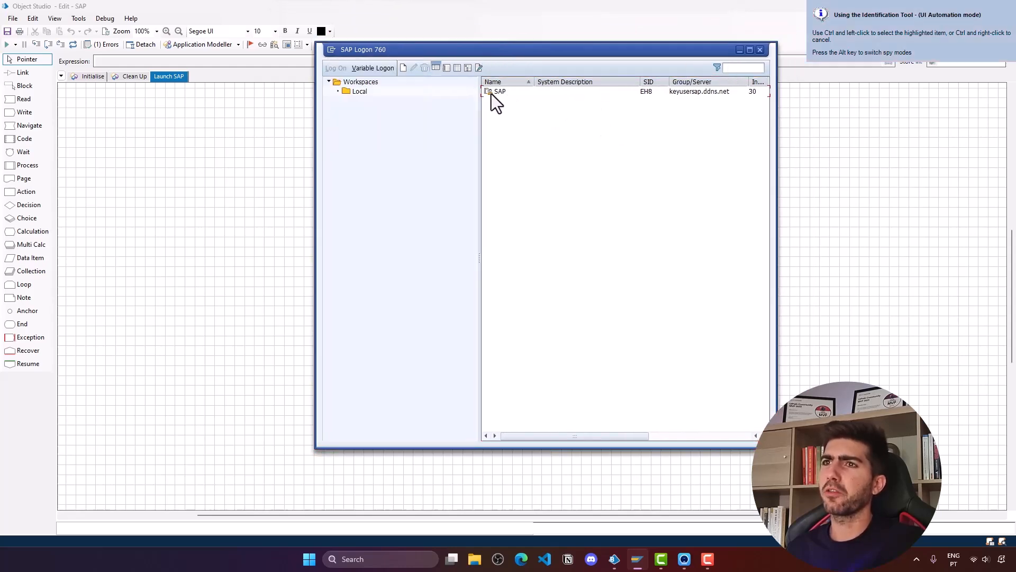
{"action": "left_click", "coordinate": [502, 94]}
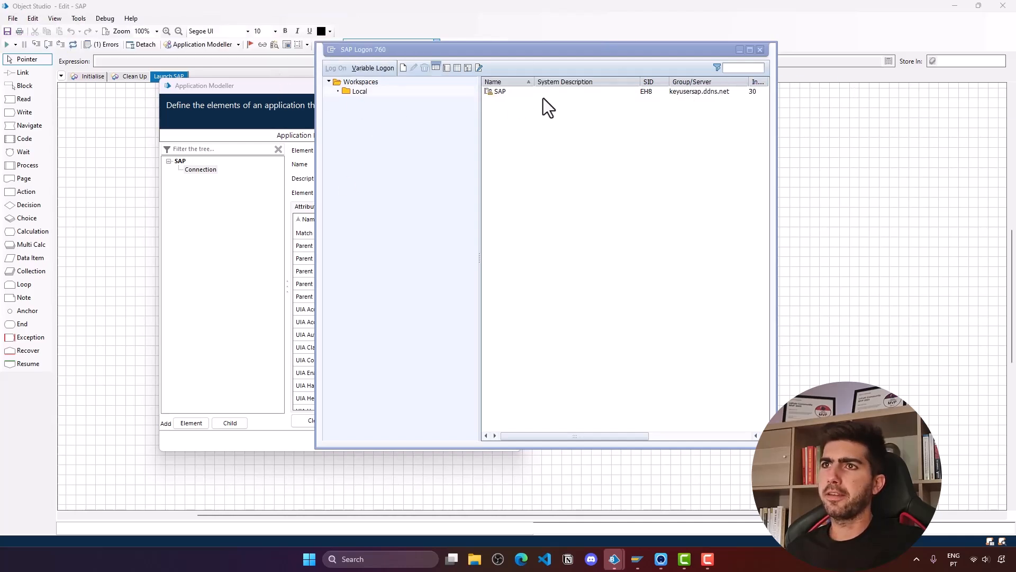
{"action": "left_click", "coordinate": [486, 94]}
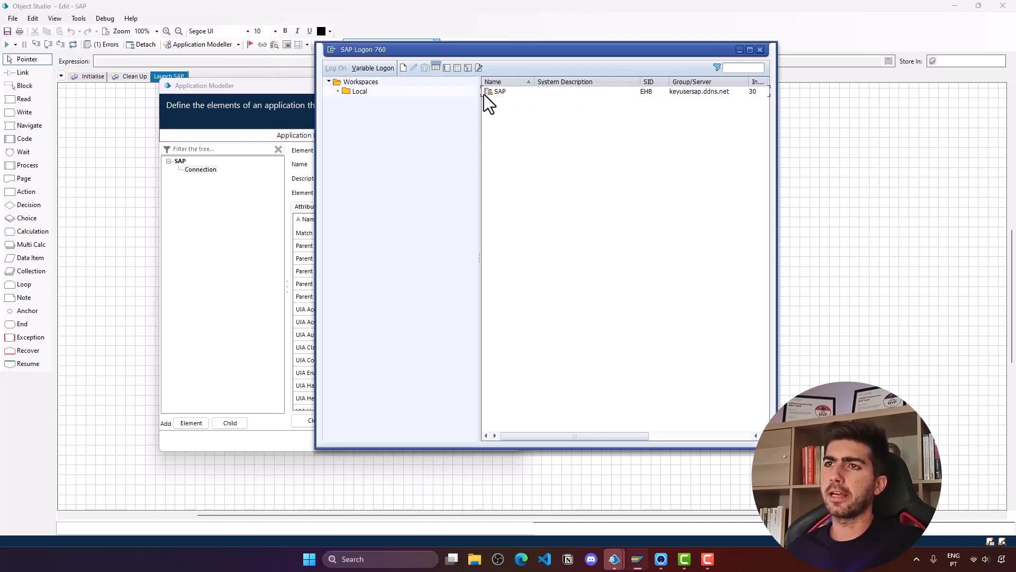
{"action": "left_click", "coordinate": [256, 99]}
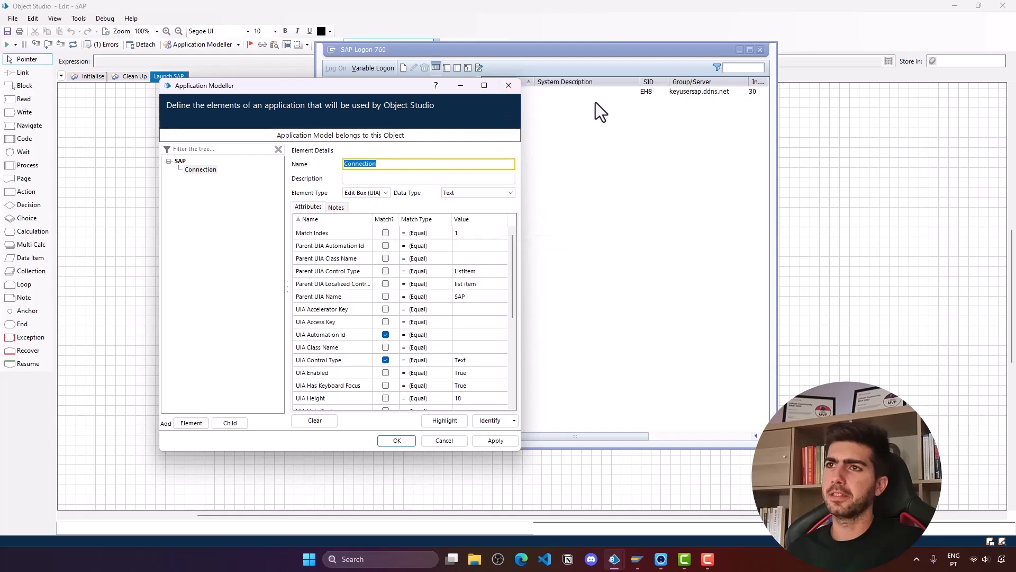
- Highlight the Connection element to verify it, then set Parent UIA Name's match type to Dynamic
{"action": "left_click_drag", "start_coordinate": [596, 53], "coordinate": [742, 50]}
{"action": "left_click_drag", "start_coordinate": [356, 85], "coordinate": [252, 66]}
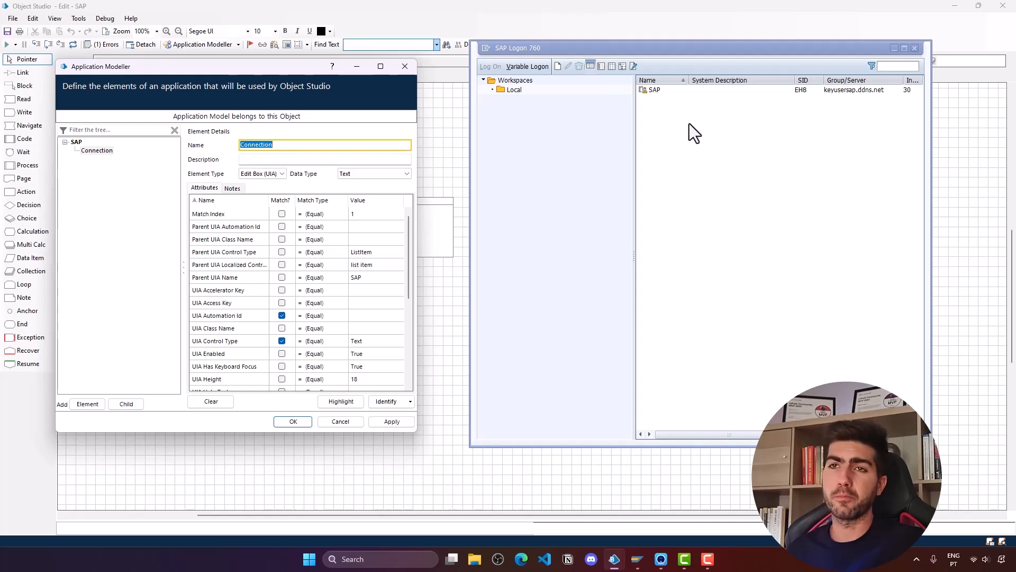
{"action": "left_click", "coordinate": [341, 402]}
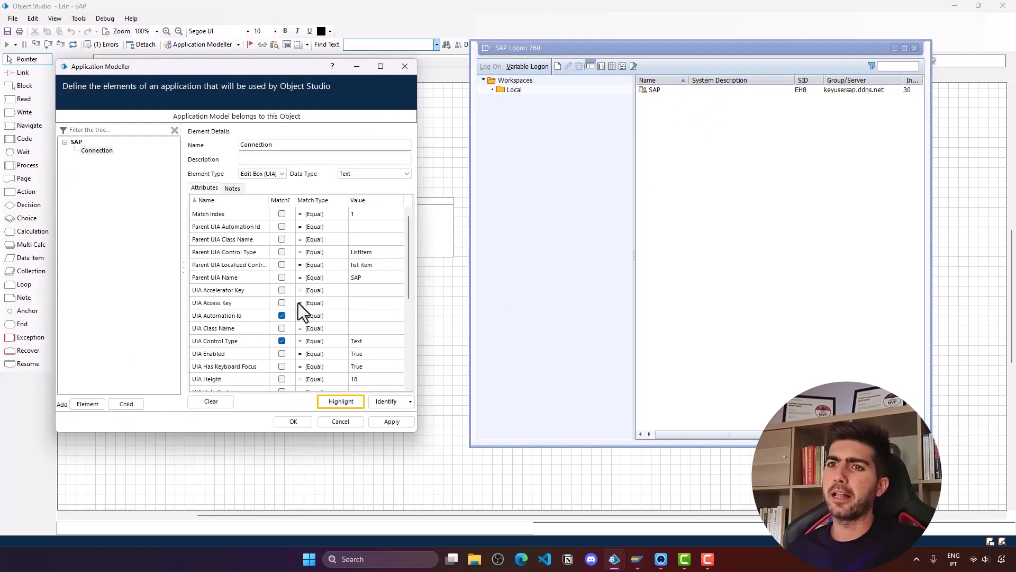
{"action": "left_click", "coordinate": [365, 277]}
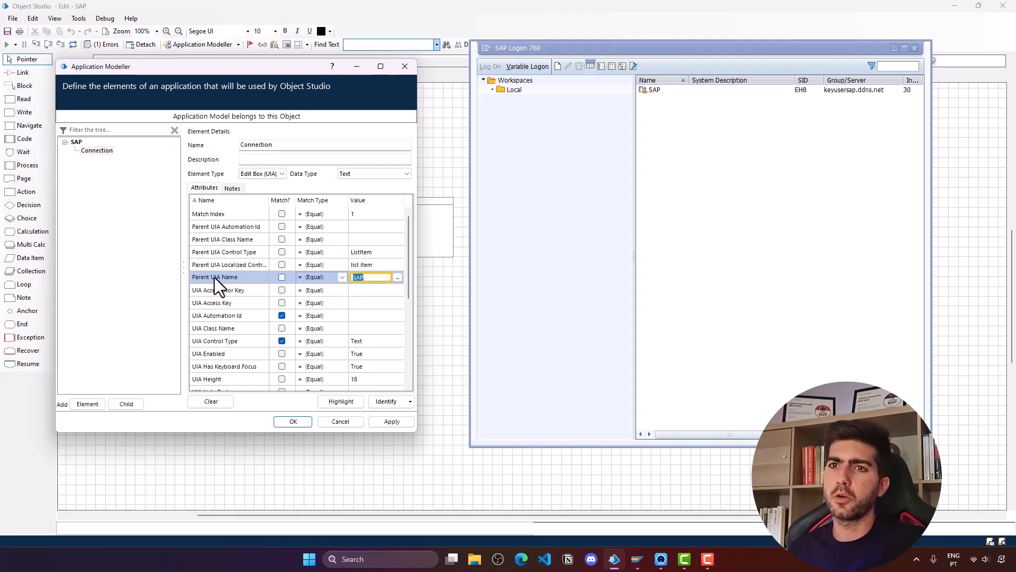
{"action": "left_click", "coordinate": [342, 277]}
{"action": "left_click", "coordinate": [326, 320]}
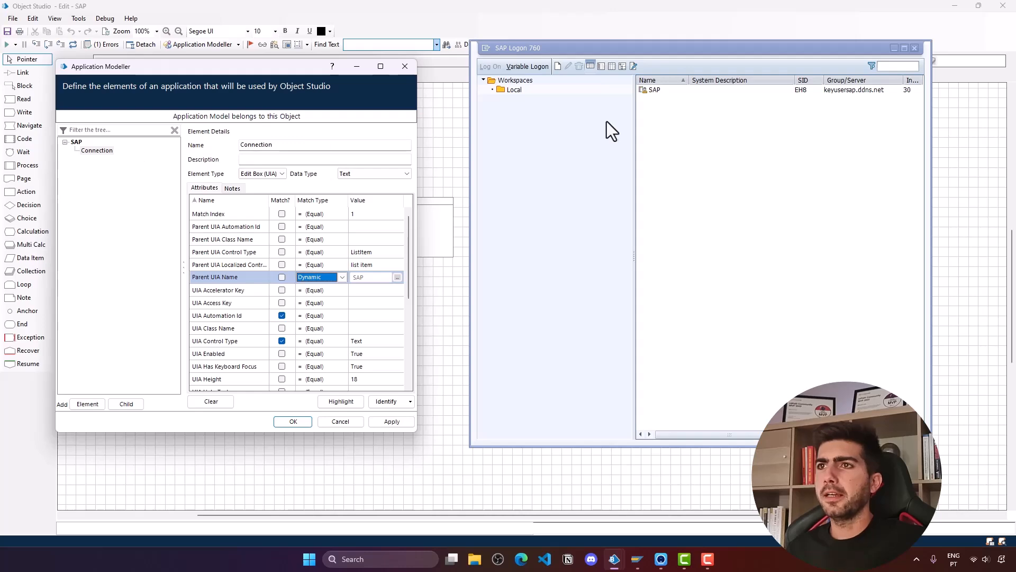
{"action": "left_click", "coordinate": [662, 91]}
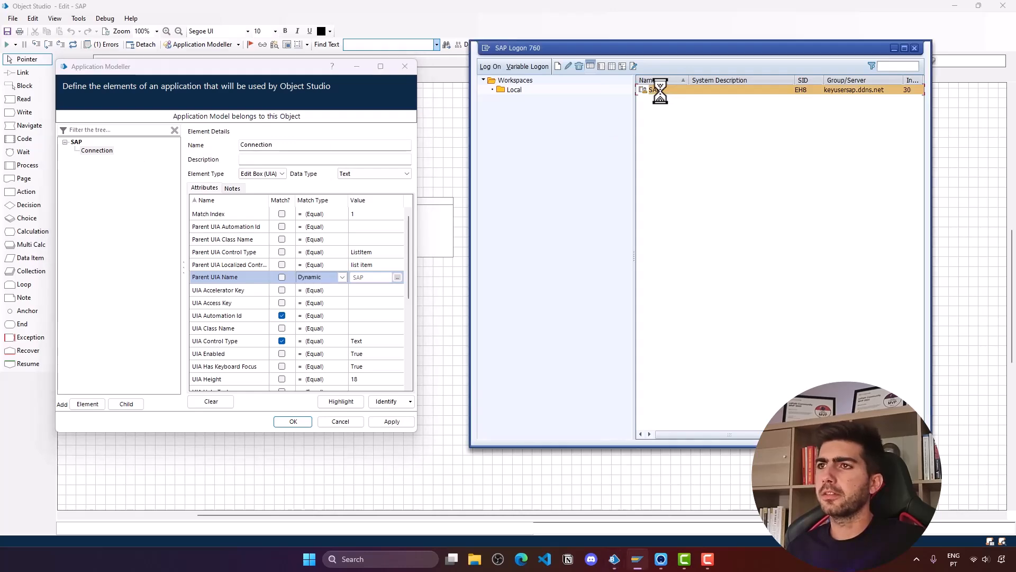
- Bring up the SAP logon screen beside Blue Prism and add a child element named Client under SAP
{"action": "double_click", "coordinate": [635, 90]}
{"action": "left_click_drag", "start_coordinate": [509, 33], "coordinate": [713, 15]}
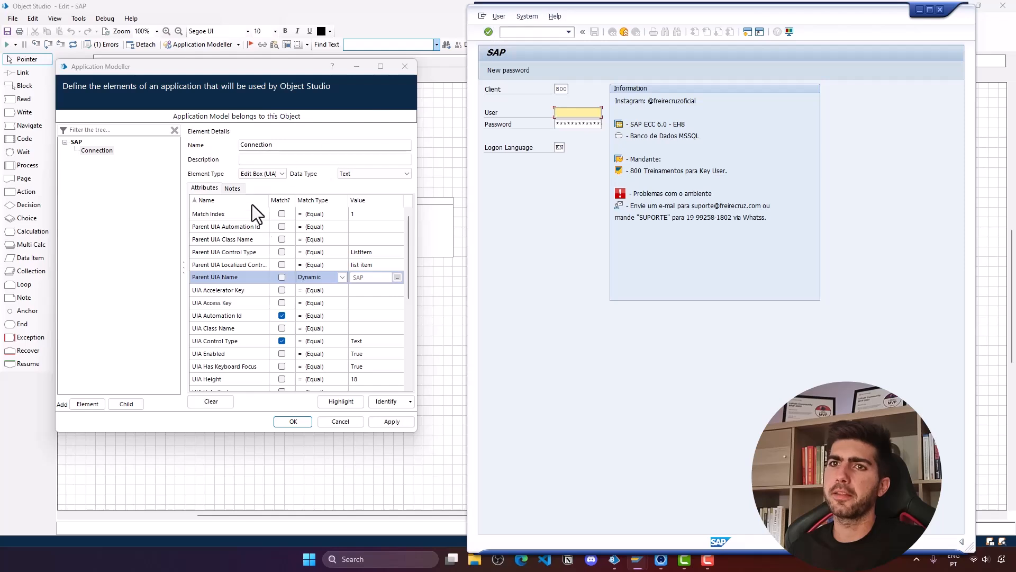
{"action": "left_click", "coordinate": [76, 141]}
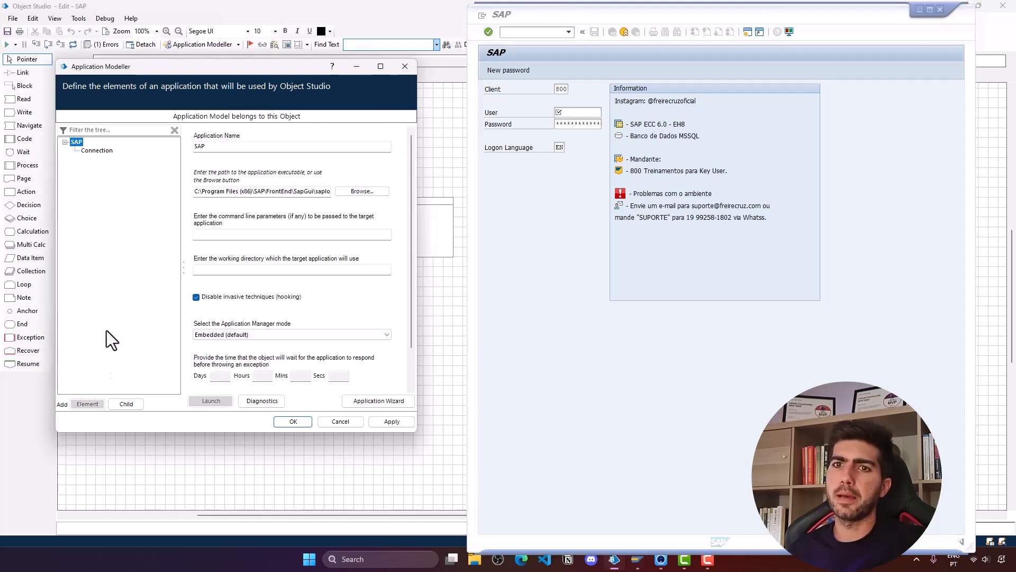
{"action": "left_click", "coordinate": [124, 403]}
{"action": "type", "text": "Client"}
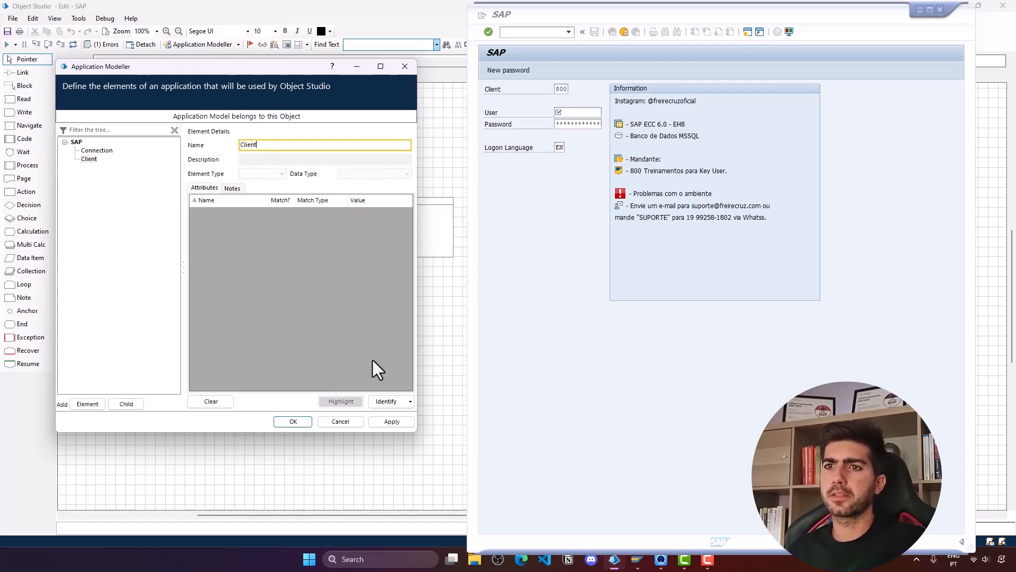
- Capture the SAP Client field for the Client element in SAP spy mode and highlight it to verify
{"action": "left_click", "coordinate": [390, 405]}
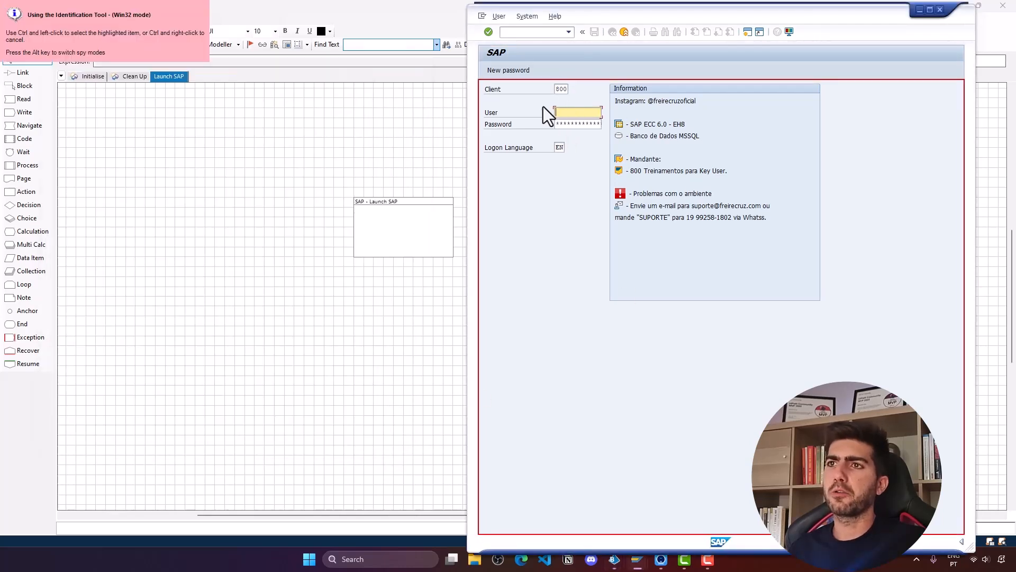
{"action": "key", "text": "alt"}
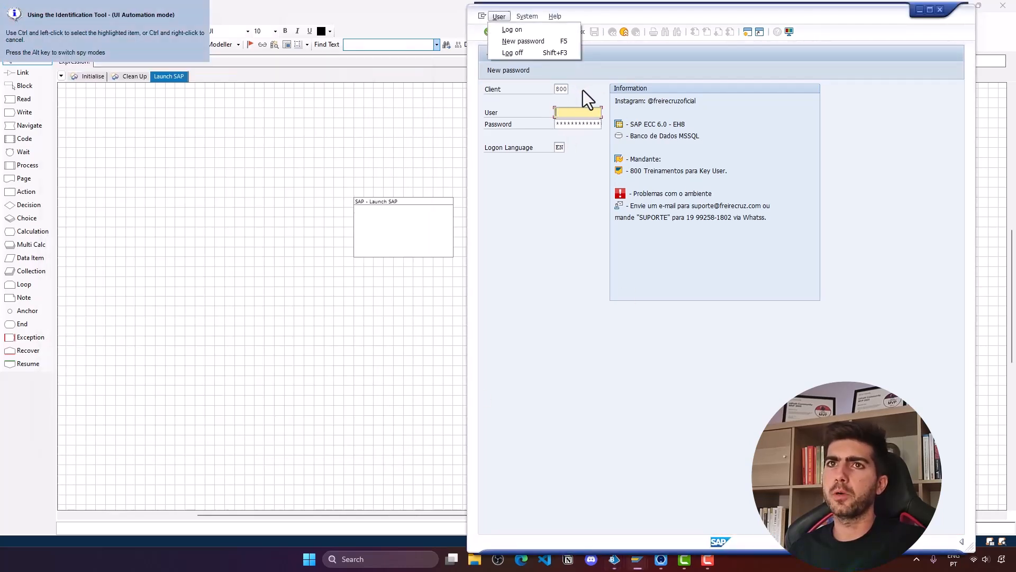
{"action": "key", "text": "alt"}
{"action": "key", "text": "alt"}
{"action": "key", "text": "alt"}
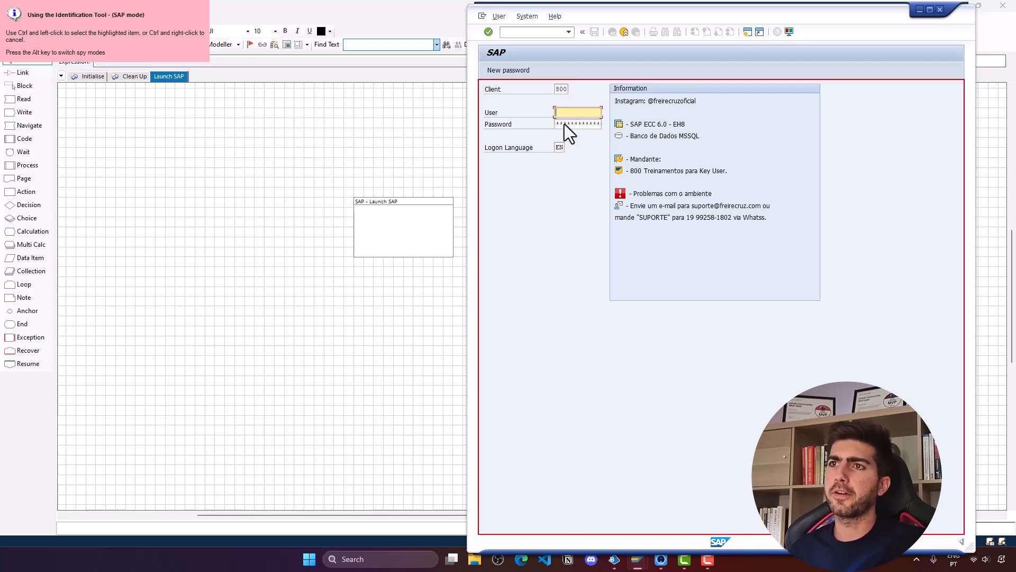
{"action": "left_click", "coordinate": [561, 89], "text": "ctrl"}
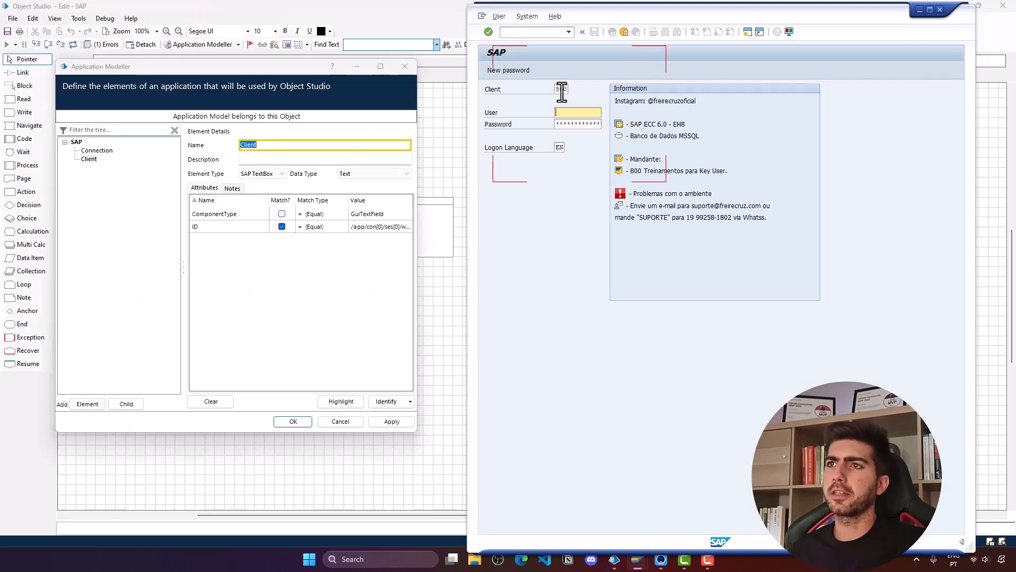
{"action": "left_click", "coordinate": [89, 158]}
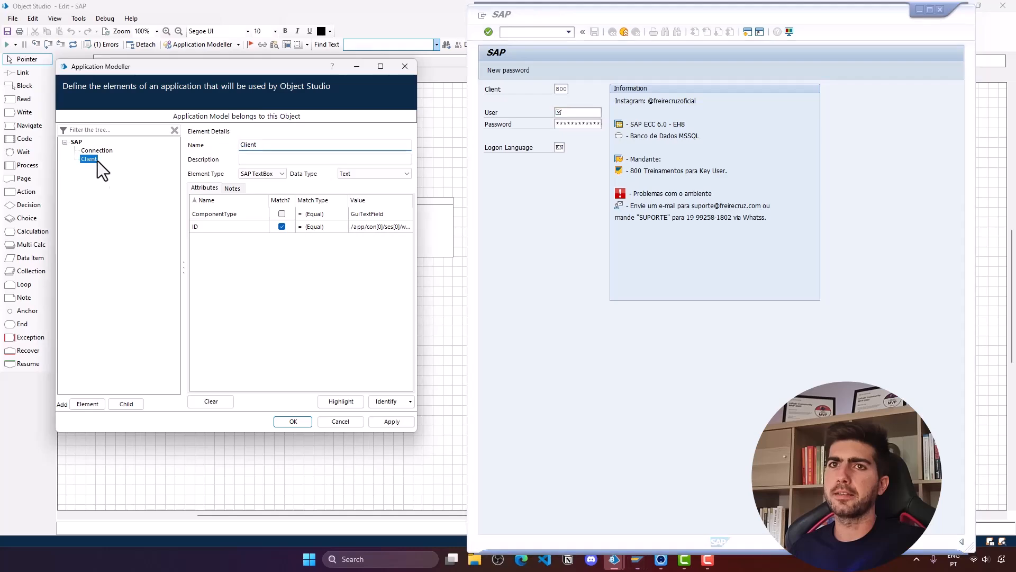
{"action": "left_click", "coordinate": [344, 404]}
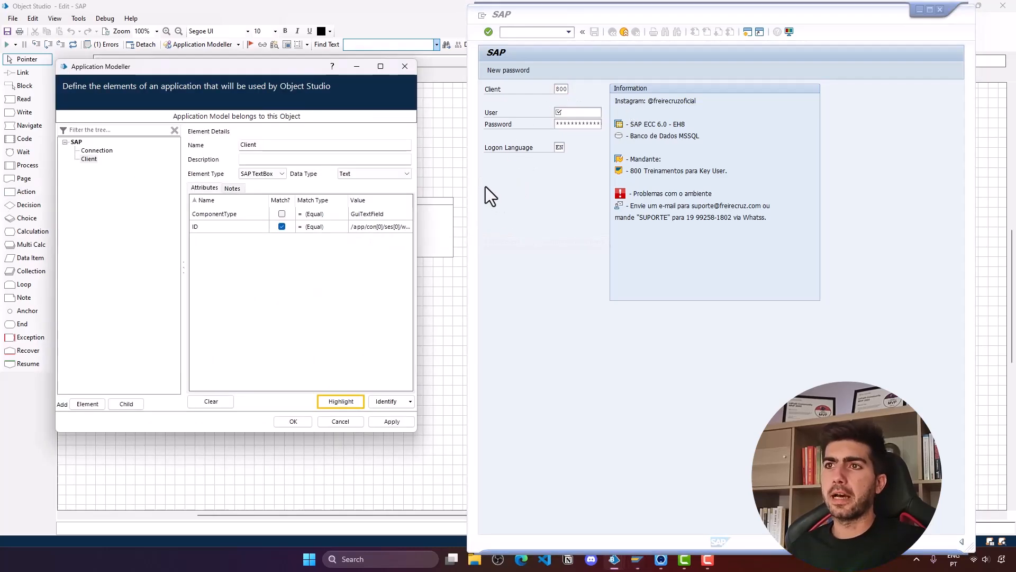
- Add User and Password elements, capturing the SAP User and Password fields in SAP spy mode
{"action": "right_click", "coordinate": [78, 144]}
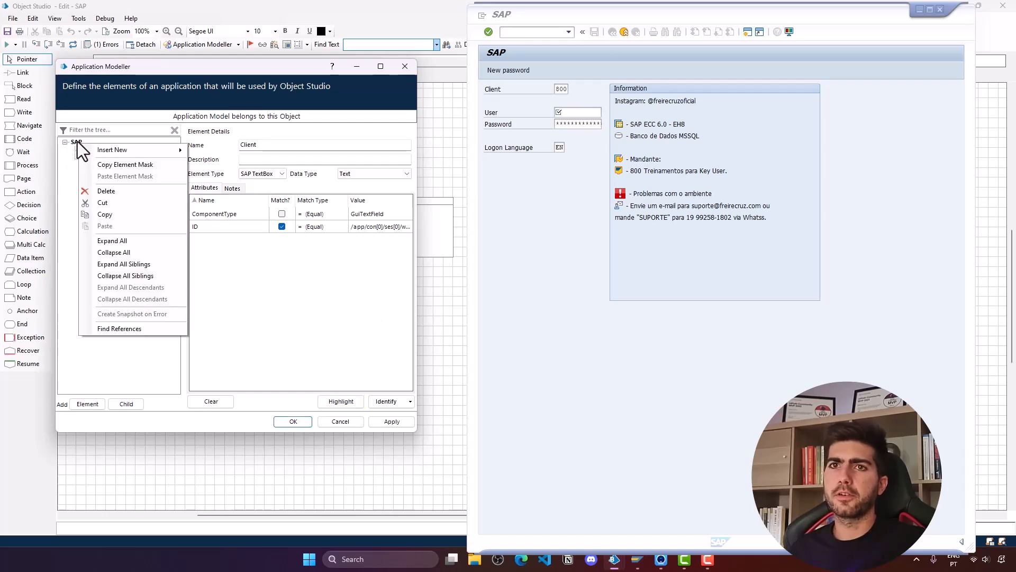
{"action": "left_click", "coordinate": [91, 405]}
{"action": "type", "text": "User"}
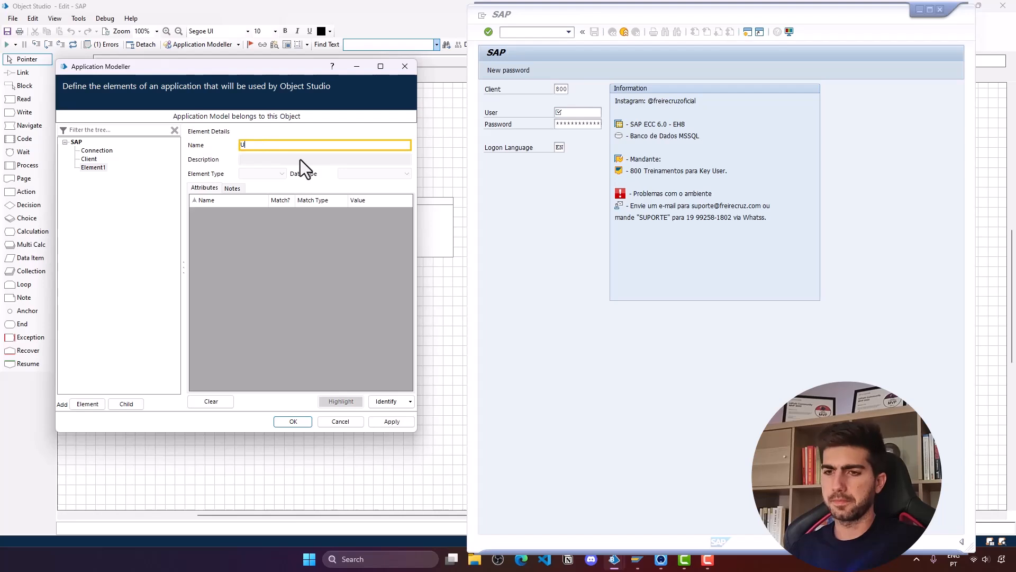
{"action": "left_click", "coordinate": [386, 401]}
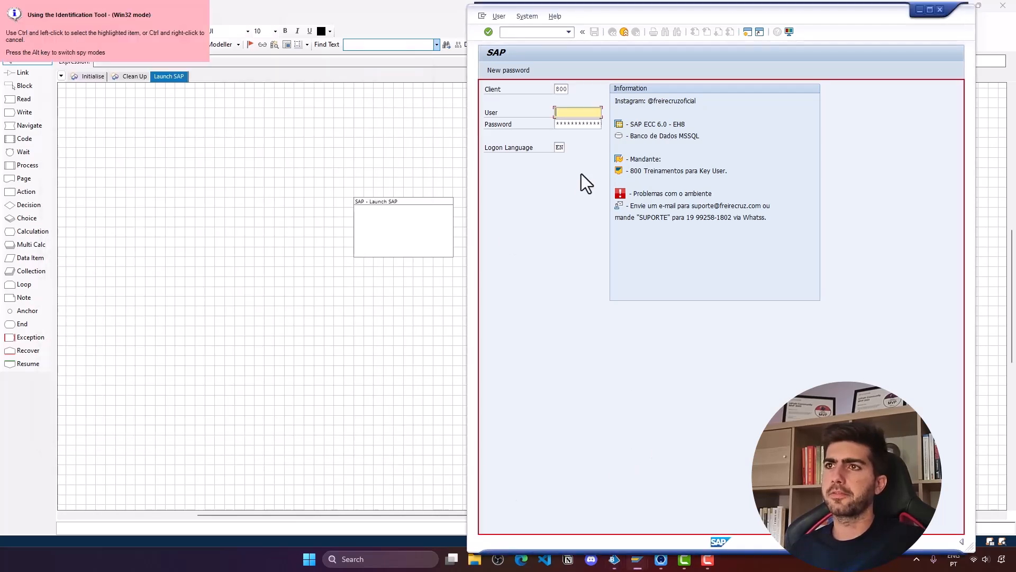
{"action": "key", "text": "alt"}
{"action": "key", "text": "alt"}
{"action": "key", "text": "alt"}
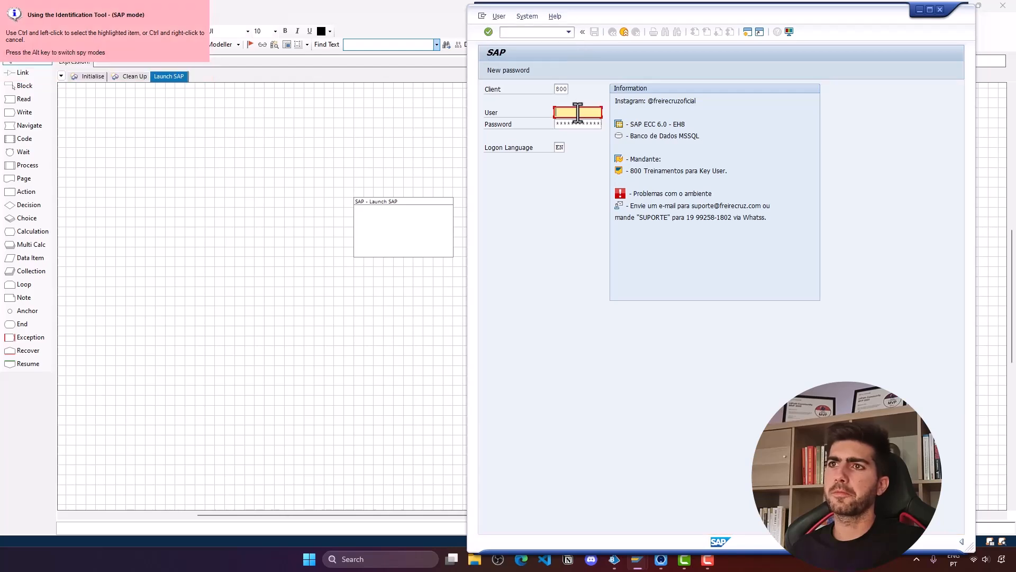
{"action": "left_click", "coordinate": [578, 112], "text": "ctrl"}
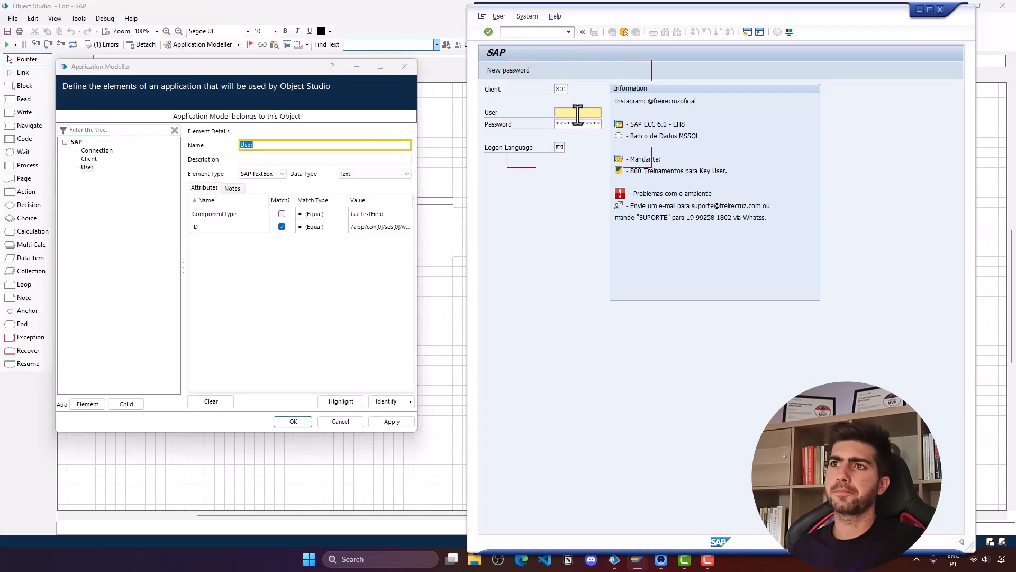
{"action": "left_click", "coordinate": [94, 403]}
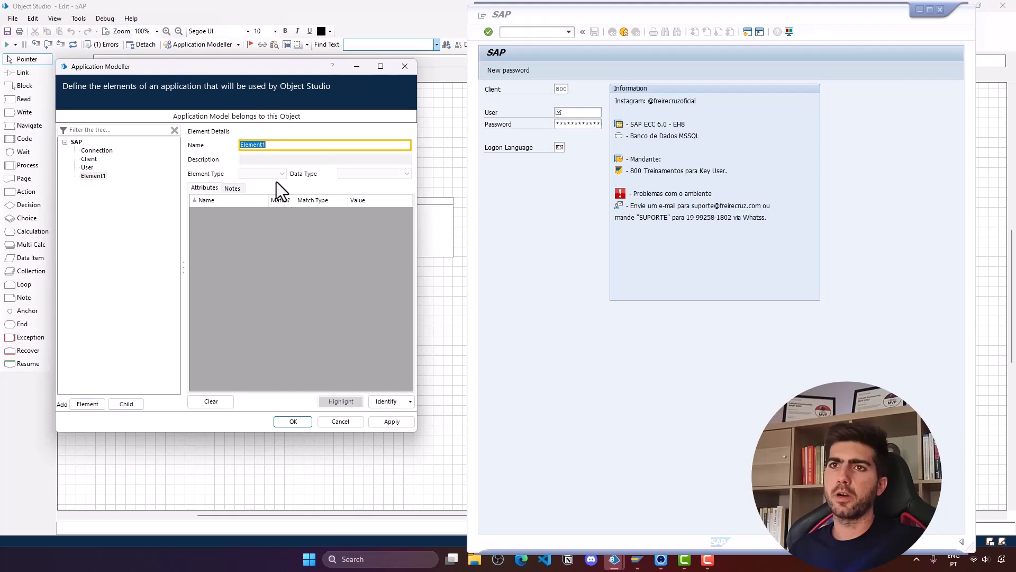
{"action": "type", "text": "Password"}
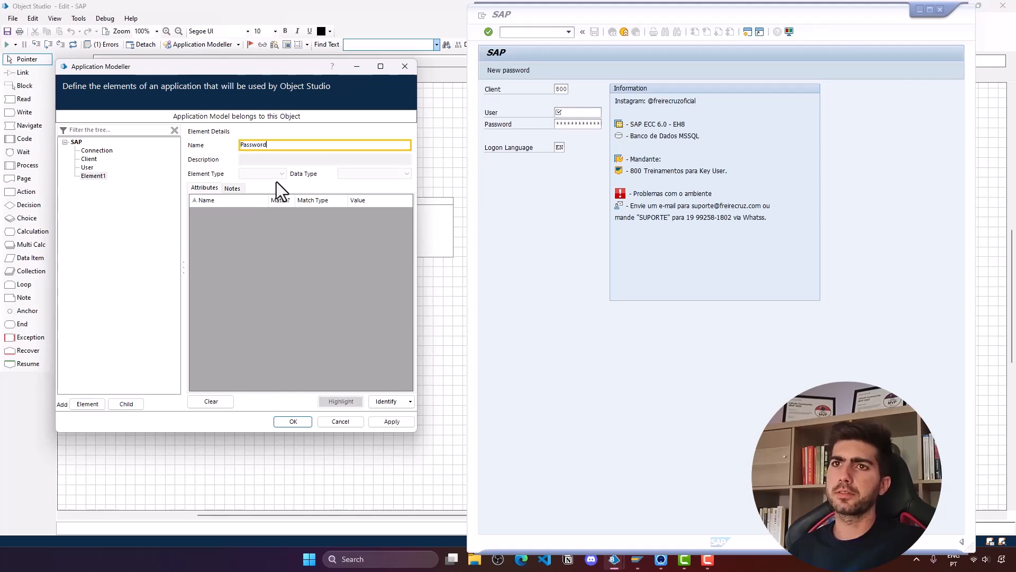
{"action": "left_click", "coordinate": [385, 402]}
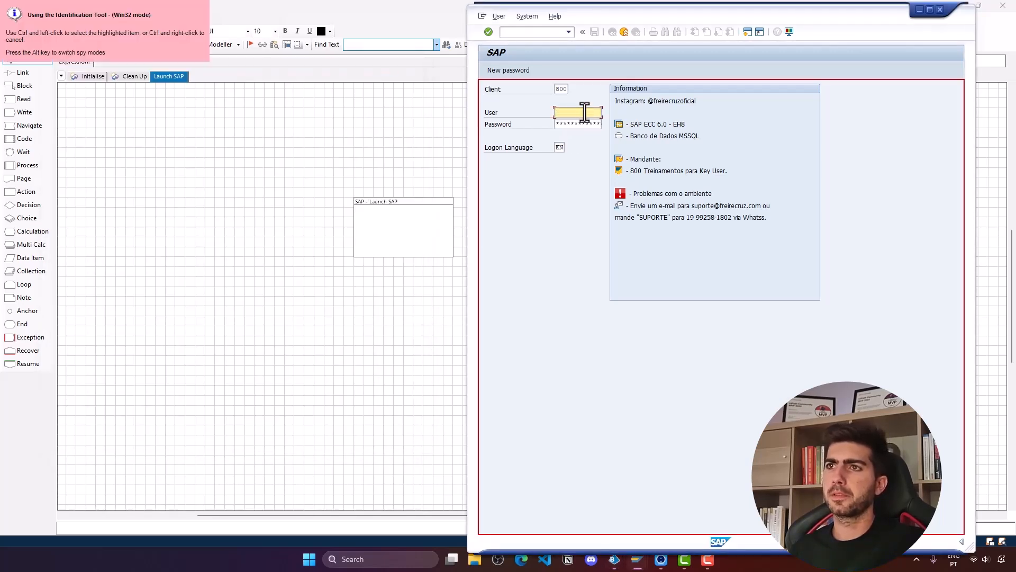
{"action": "key", "text": "alt"}
{"action": "key", "text": "alt"}
{"action": "key", "text": "alt"}
{"action": "key", "text": "alt"}
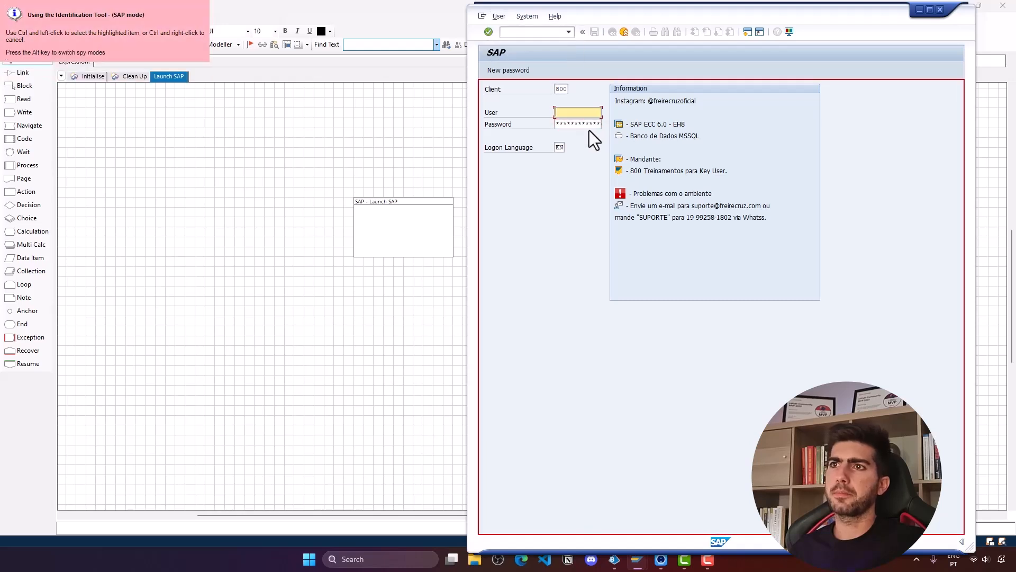
{"action": "left_click", "coordinate": [586, 127], "text": "ctrl"}
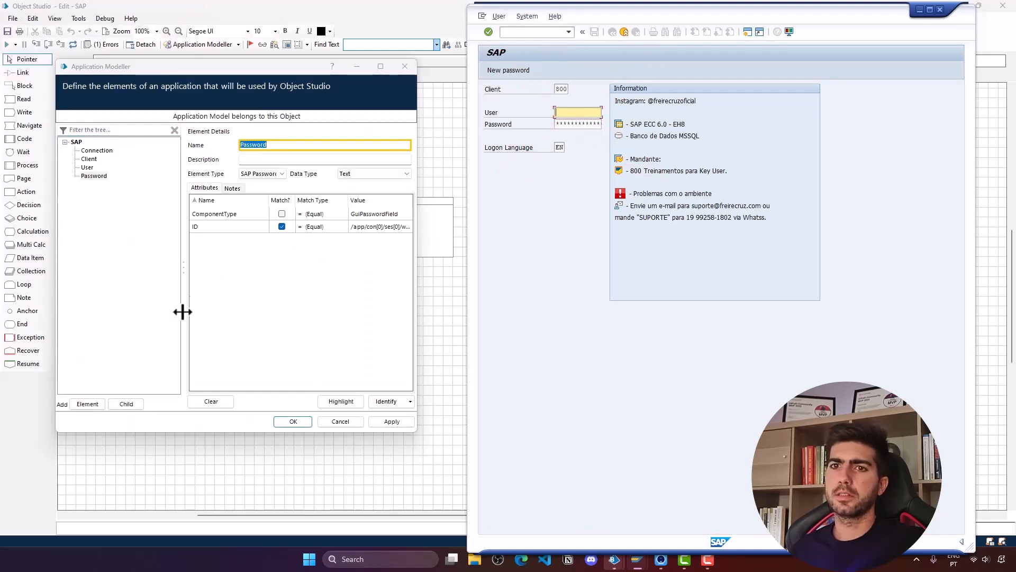
- Add Language and Enter elements, capturing the Logon Language field and SAP's green check button
{"action": "left_click", "coordinate": [95, 402]}
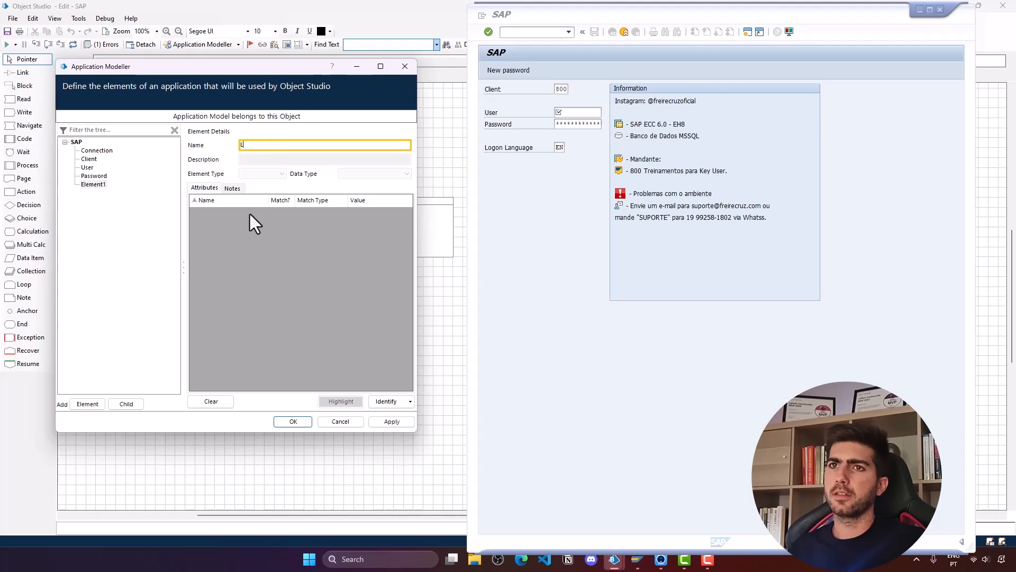
{"action": "type", "text": "Language"}
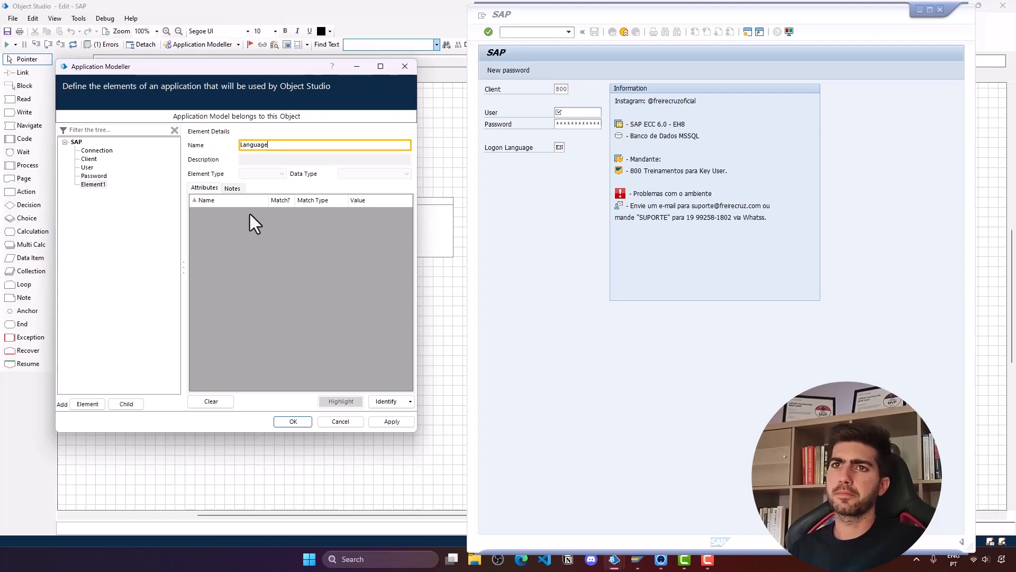
{"action": "left_click", "coordinate": [392, 400]}
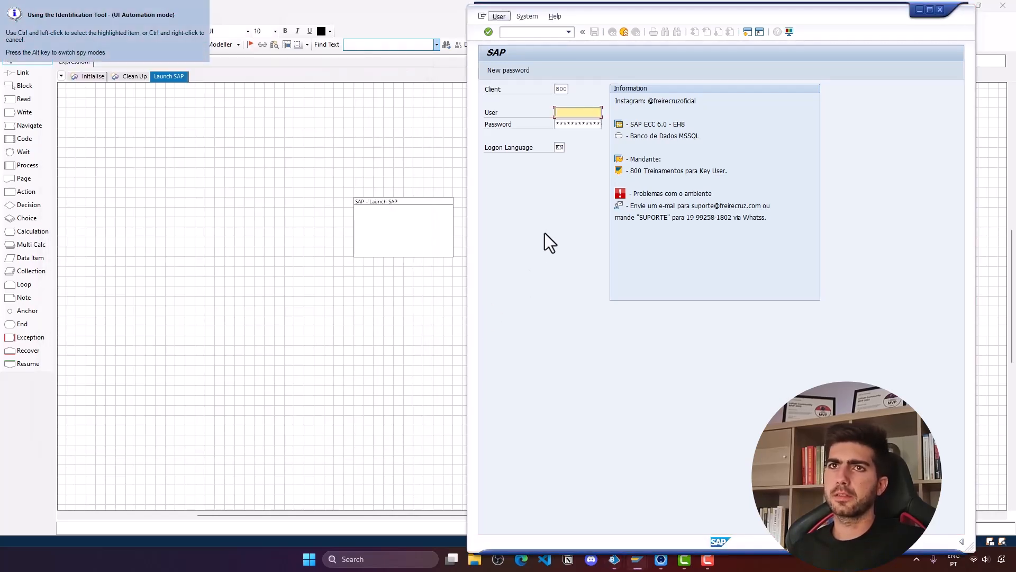
{"action": "left_click", "coordinate": [560, 147], "text": "ctrl"}
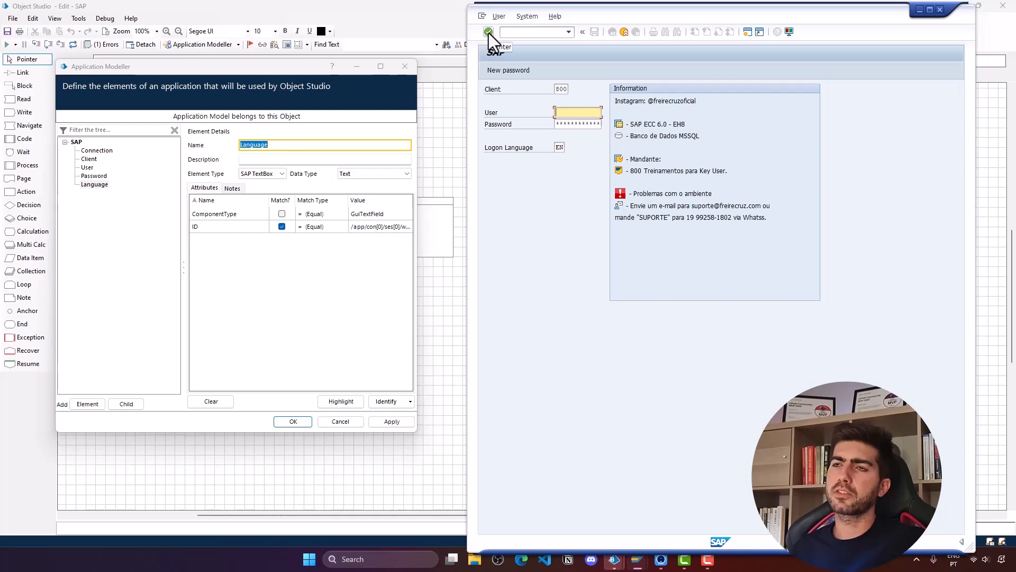
{"action": "left_click", "coordinate": [87, 404]}
{"action": "type", "text": "Enter"}
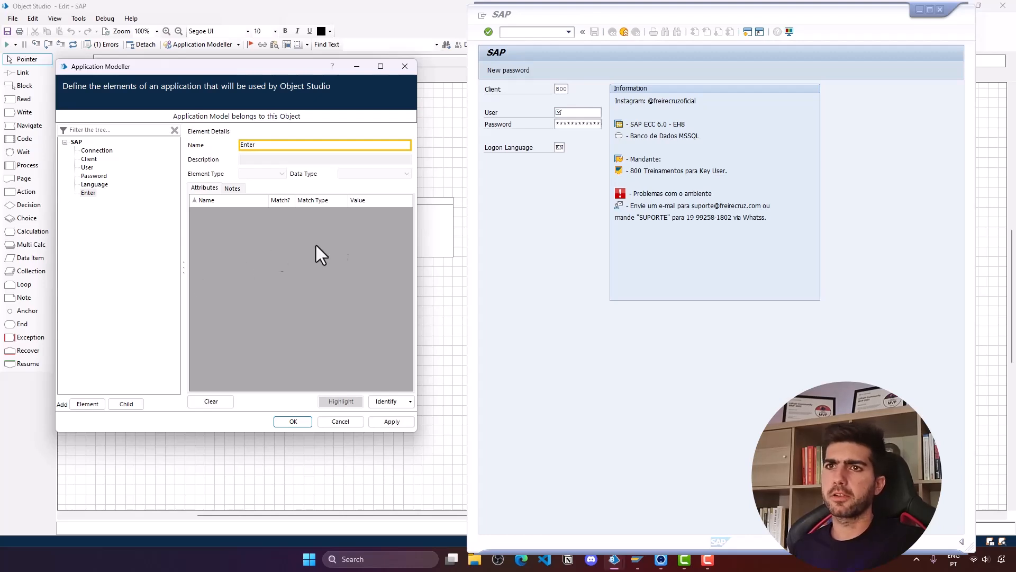
{"action": "left_click", "coordinate": [392, 406]}
{"action": "key", "text": "alt"}
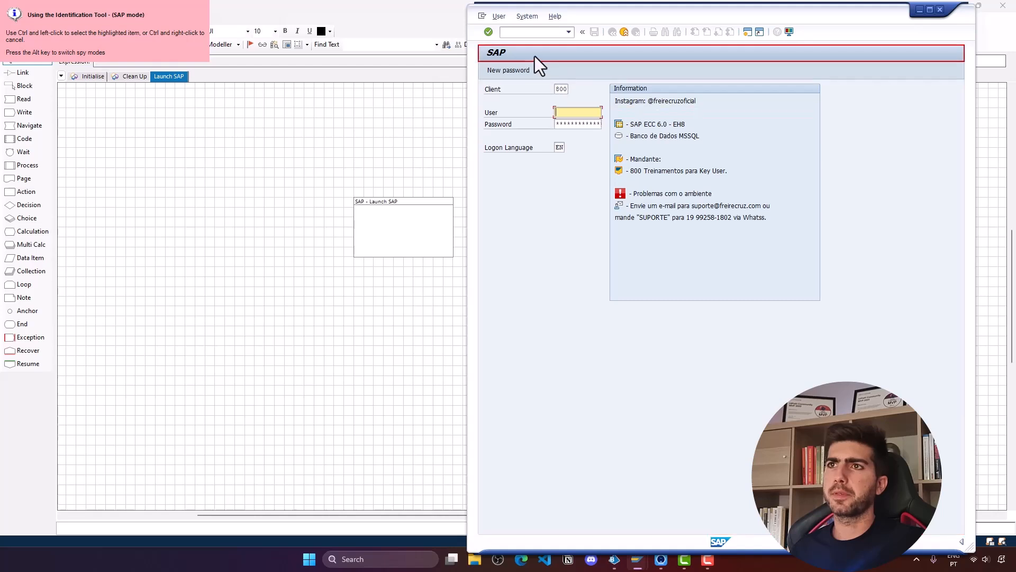
{"action": "left_click", "coordinate": [490, 30], "text": "ctrl"}
{"action": "left_click", "coordinate": [94, 176]}
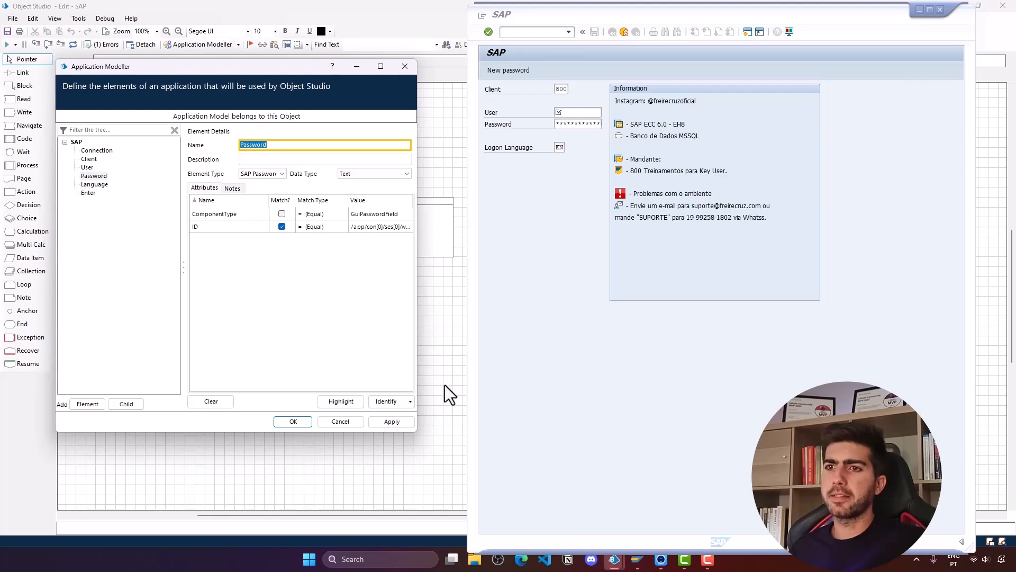
- Apply and keep the SAP model's new elements, then return to the Launch SAP page
{"action": "left_click", "coordinate": [385, 422]}
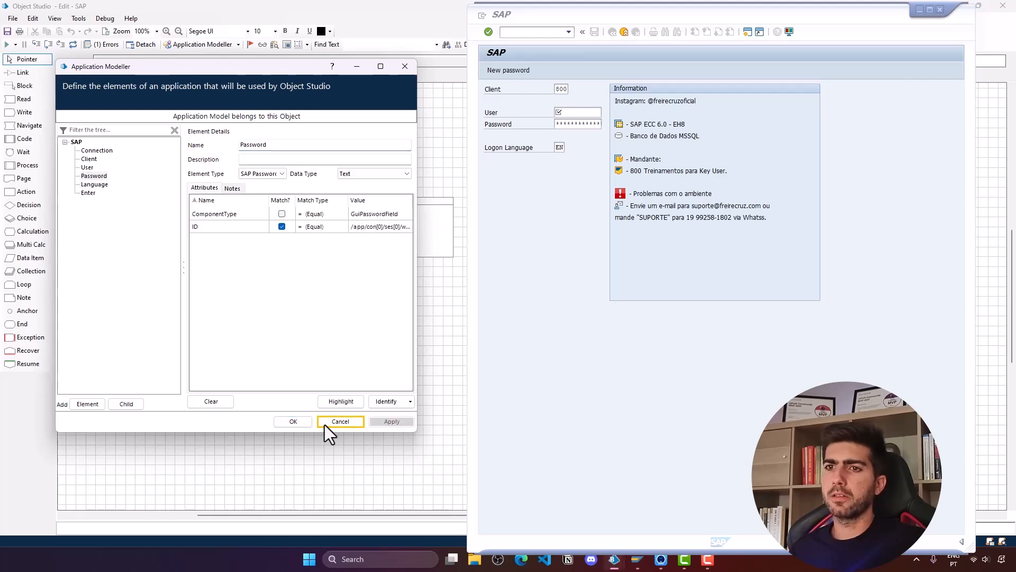
{"action": "left_click", "coordinate": [293, 422]}
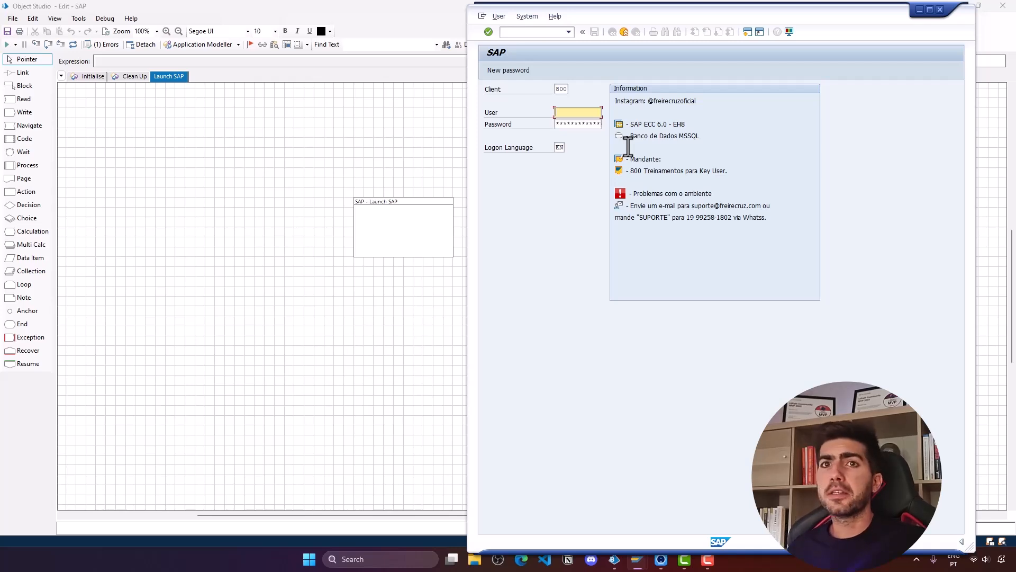
{"action": "left_click", "coordinate": [160, 76]}
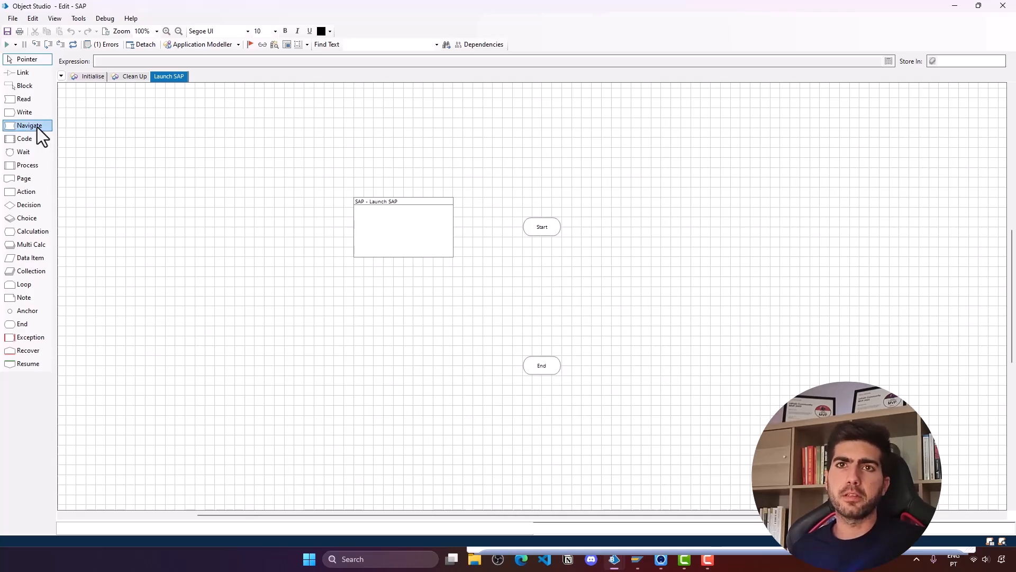
- Place a Navigate stage below Start that performs the SAP element's Launch action
{"action": "left_click_drag", "start_coordinate": [27, 132], "coordinate": [542, 266]}
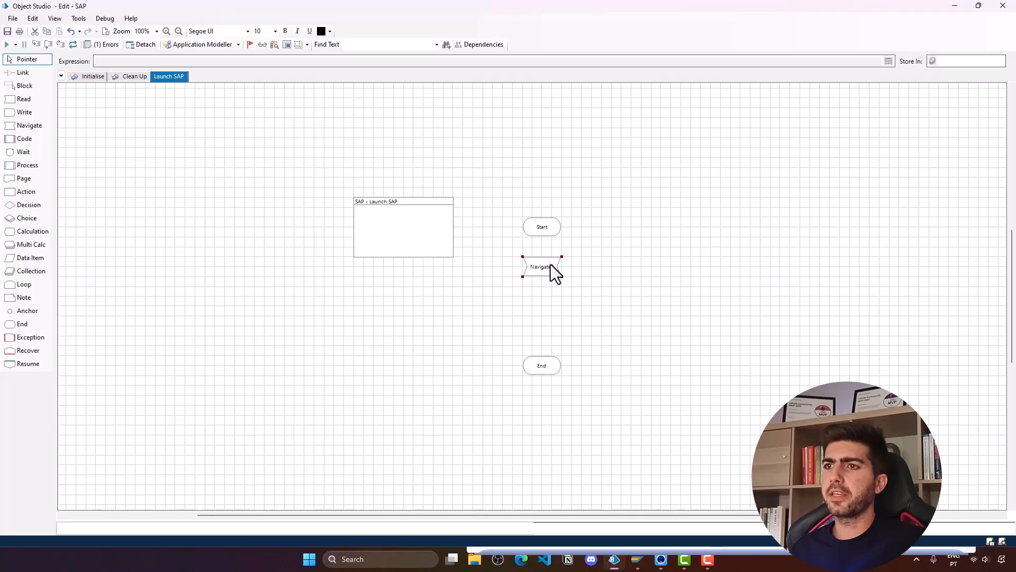
{"action": "double_click", "coordinate": [551, 265]}
{"action": "left_click_drag", "start_coordinate": [69, 134], "coordinate": [222, 142]}
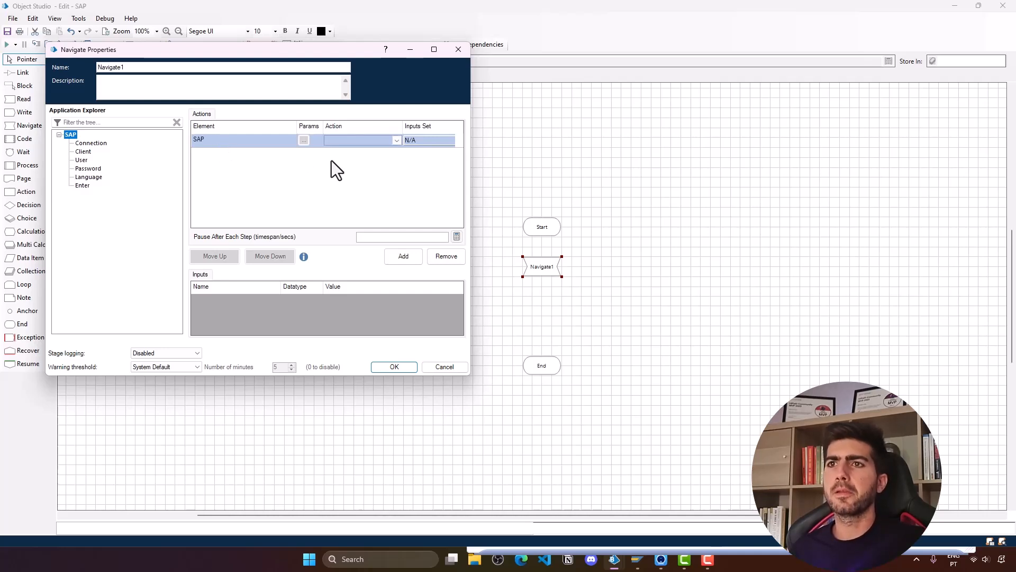
{"action": "left_click", "coordinate": [378, 142]}
{"action": "left_click", "coordinate": [355, 189]}
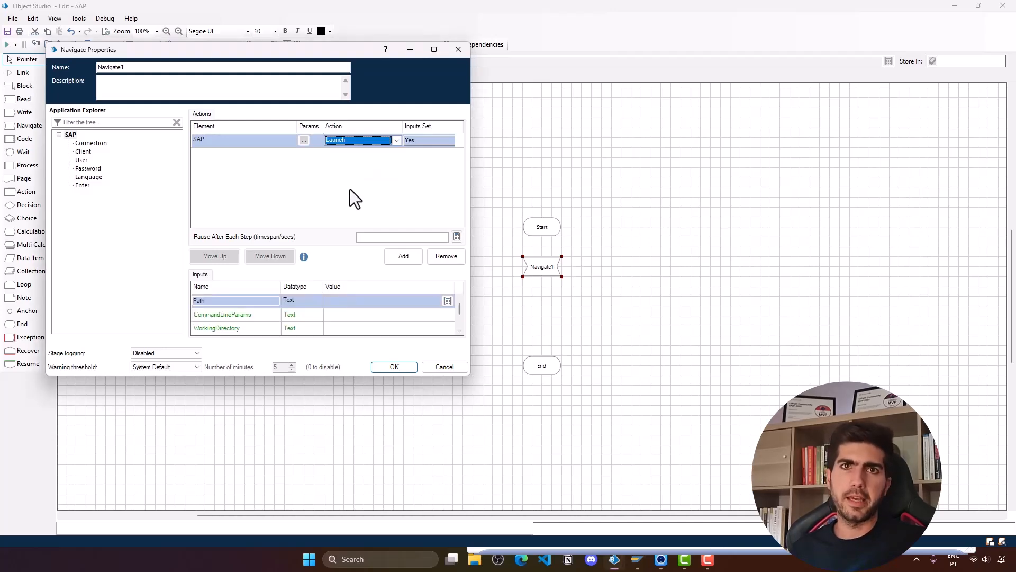
{"action": "left_click", "coordinate": [413, 365]}
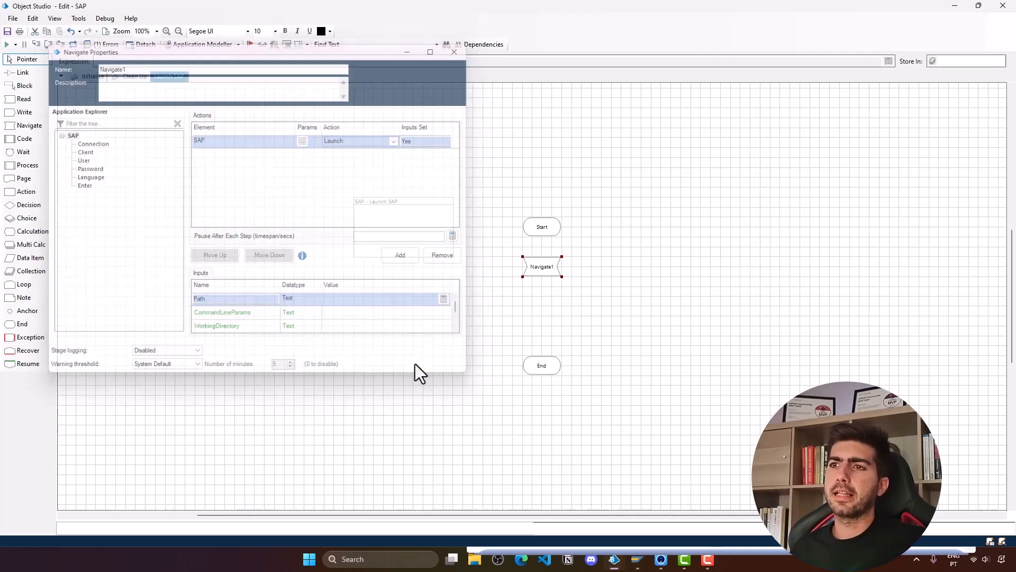
- Rename the Navigate stage to 'Start SAP'
{"action": "double_click", "coordinate": [549, 265]}
{"action": "type", "text": "Start SAP"}
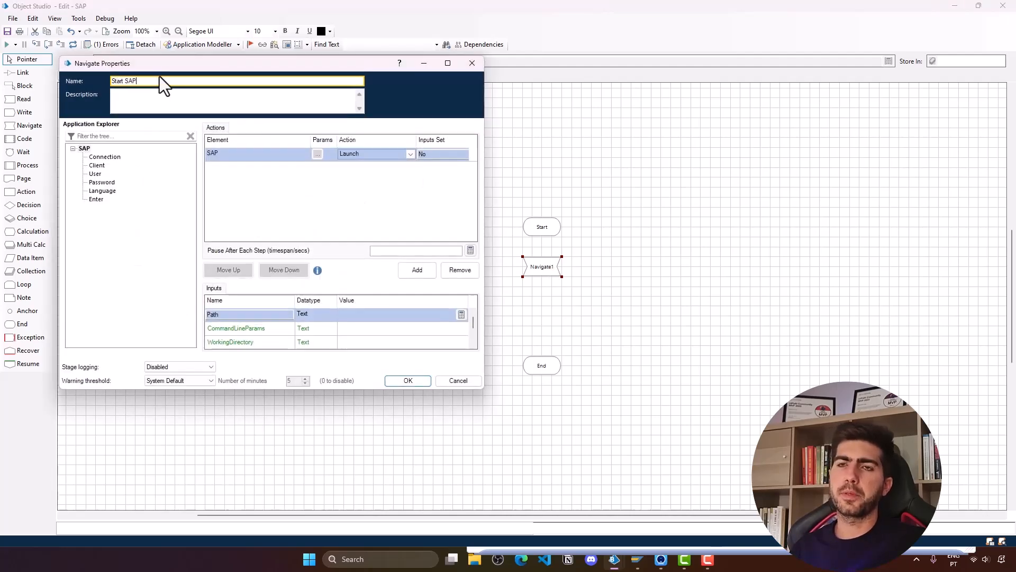
{"action": "left_click", "coordinate": [407, 379]}
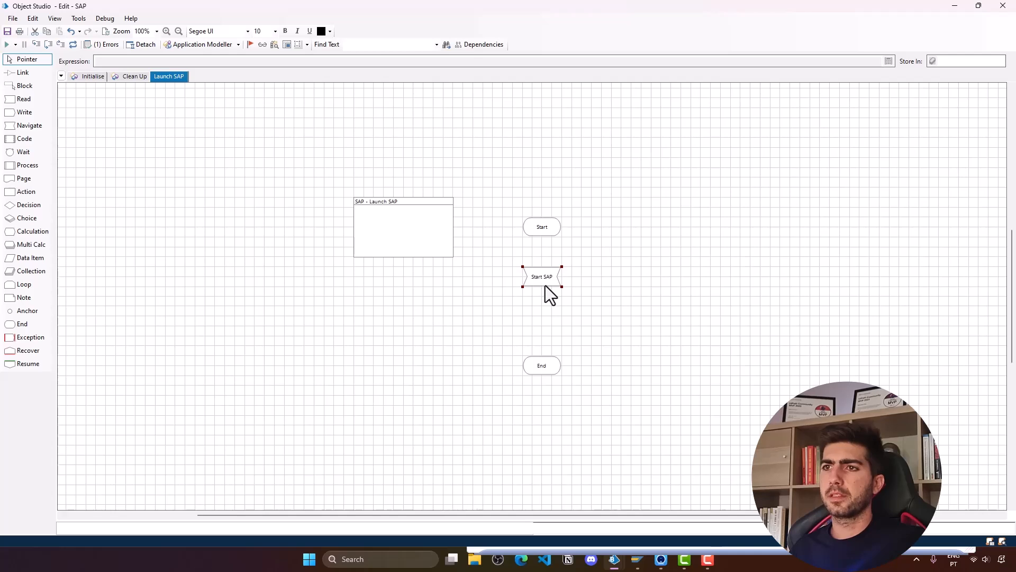
- Link the Start stage to Start SAP and check the validation list shows no errors
{"action": "left_click", "coordinate": [21, 72]}
{"action": "left_click_drag", "start_coordinate": [547, 228], "coordinate": [544, 370]}
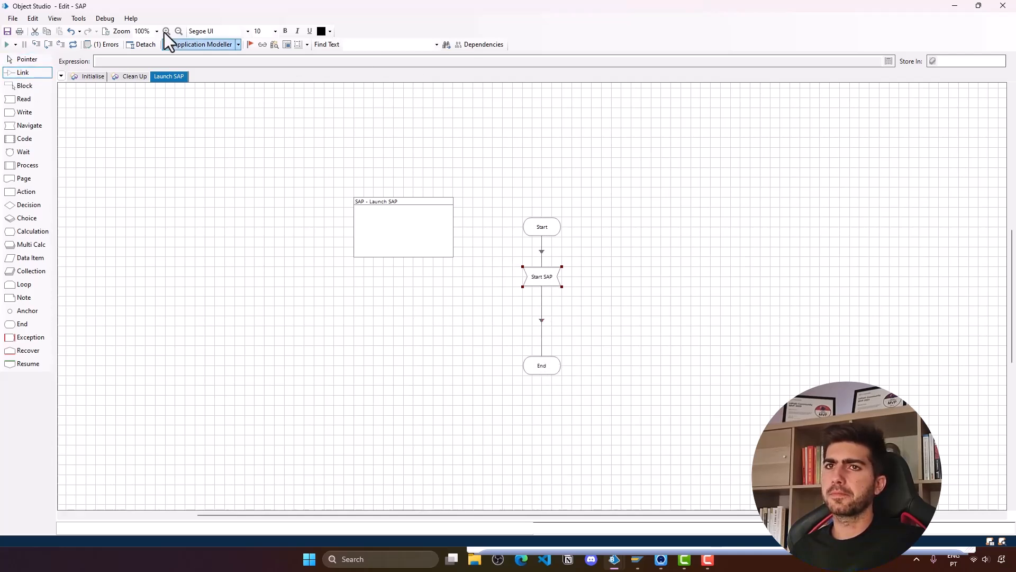
{"action": "left_click", "coordinate": [104, 47]}
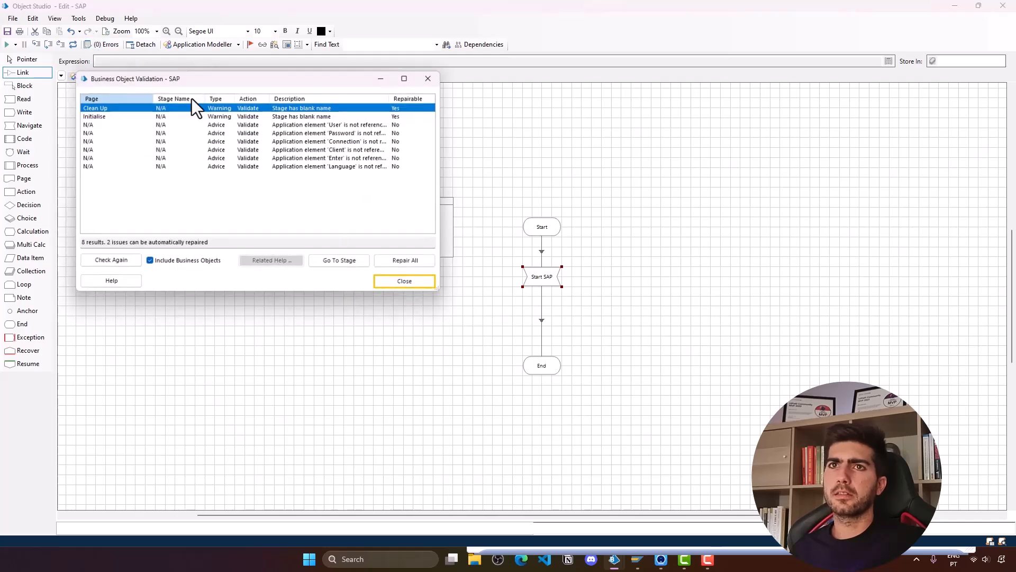
{"action": "left_click", "coordinate": [399, 283]}
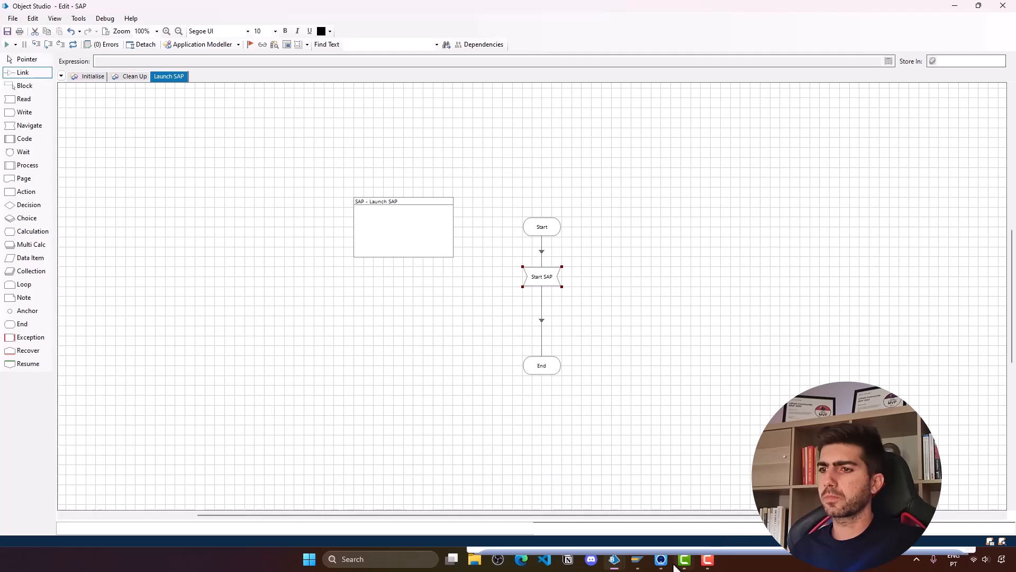
- Close all SAP Logon windows from the taskbar
{"action": "right_click", "coordinate": [637, 559]}
{"action": "left_click", "coordinate": [640, 529]}
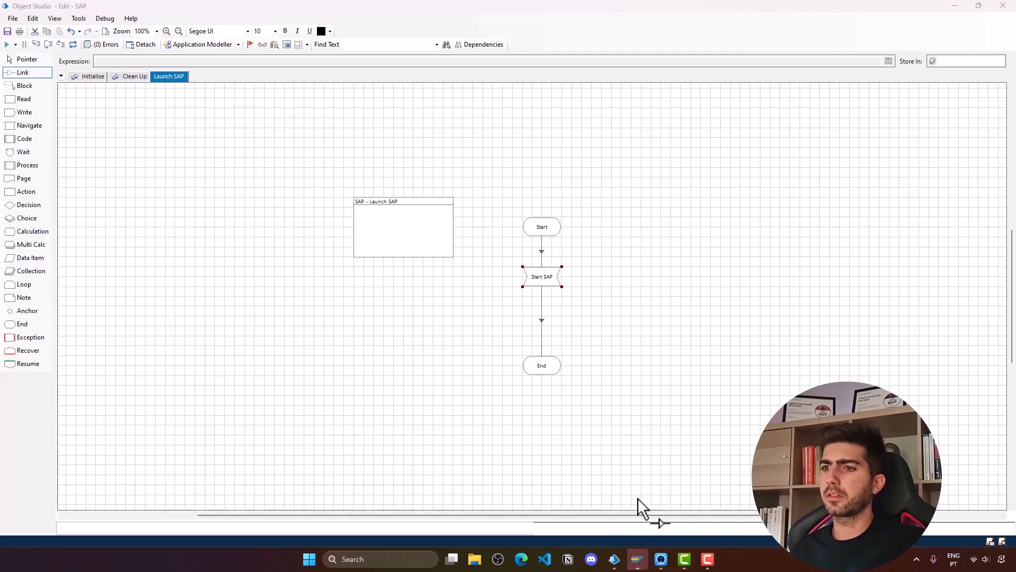
{"action": "left_click", "coordinate": [696, 277]}
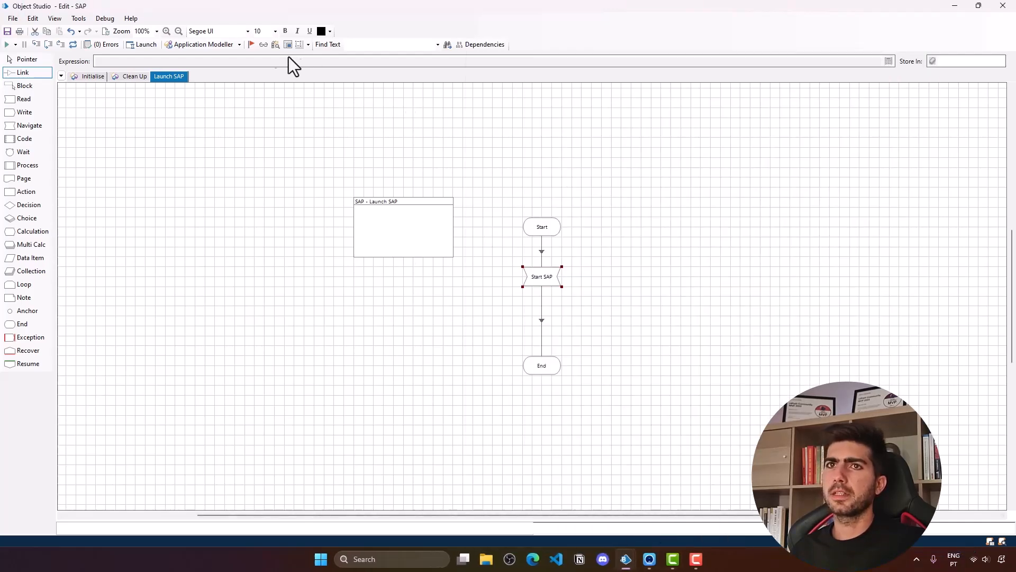
- Run the Launch SAP page, minimise SAP Logon 760, and drag the End stage lower
{"action": "left_click", "coordinate": [6, 45]}
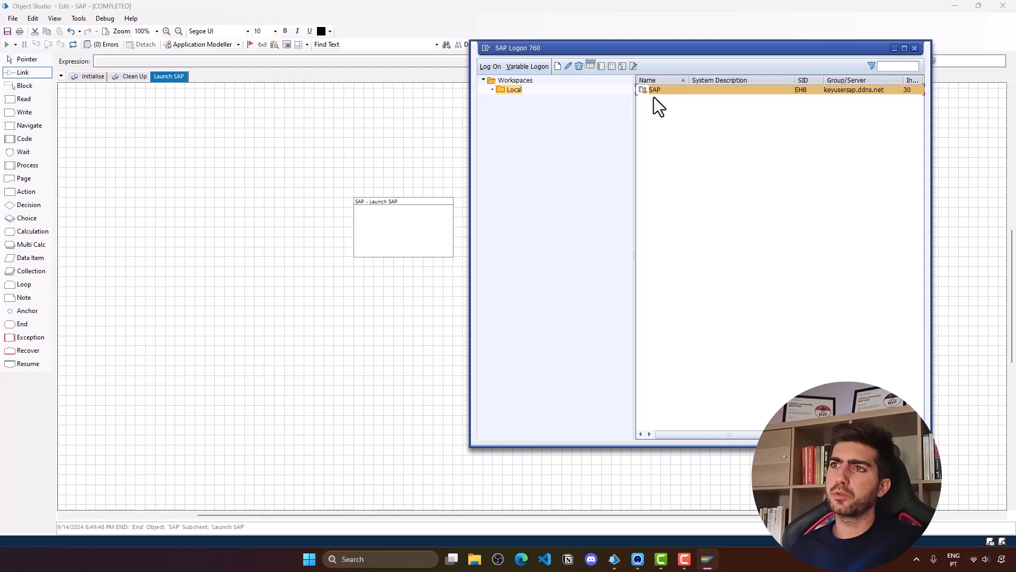
{"action": "left_click", "coordinate": [894, 49]}
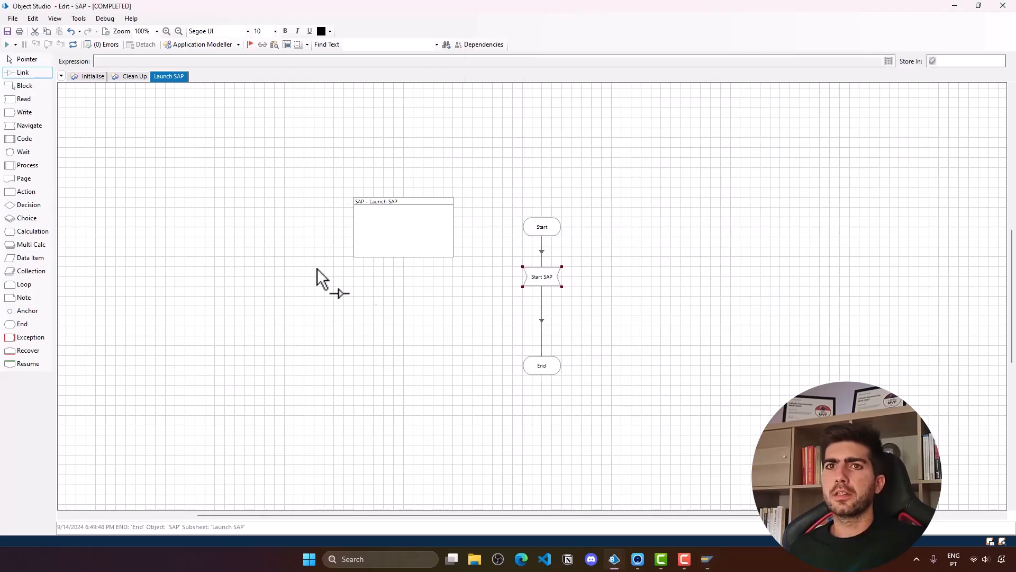
{"action": "left_click", "coordinate": [25, 59]}
{"action": "left_click_drag", "start_coordinate": [543, 369], "coordinate": [544, 388]}
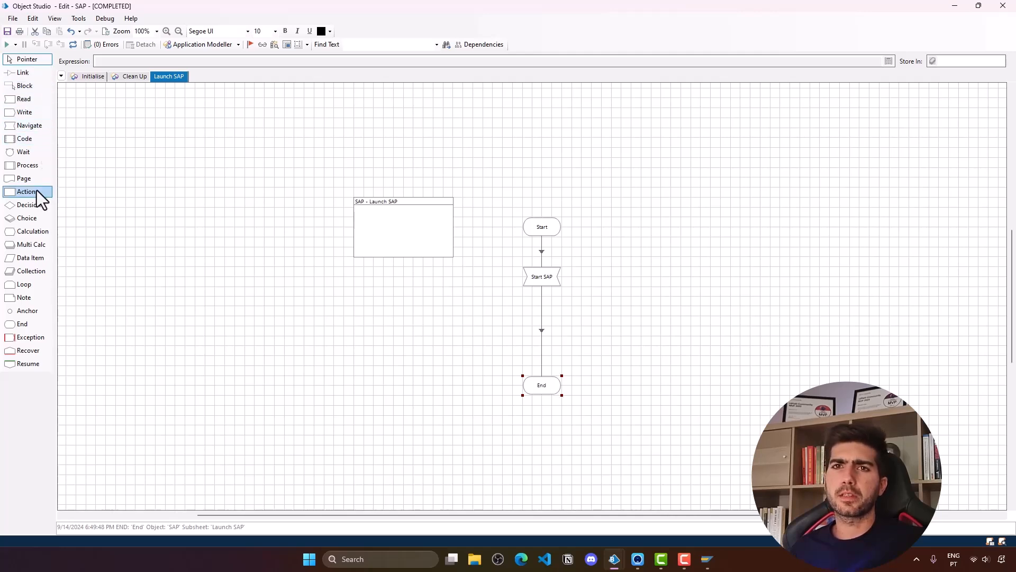
- Drop an Action stage between Start SAP and End, try SAP as its business object, then cancel
{"action": "left_click_drag", "start_coordinate": [37, 192], "coordinate": [545, 322]}
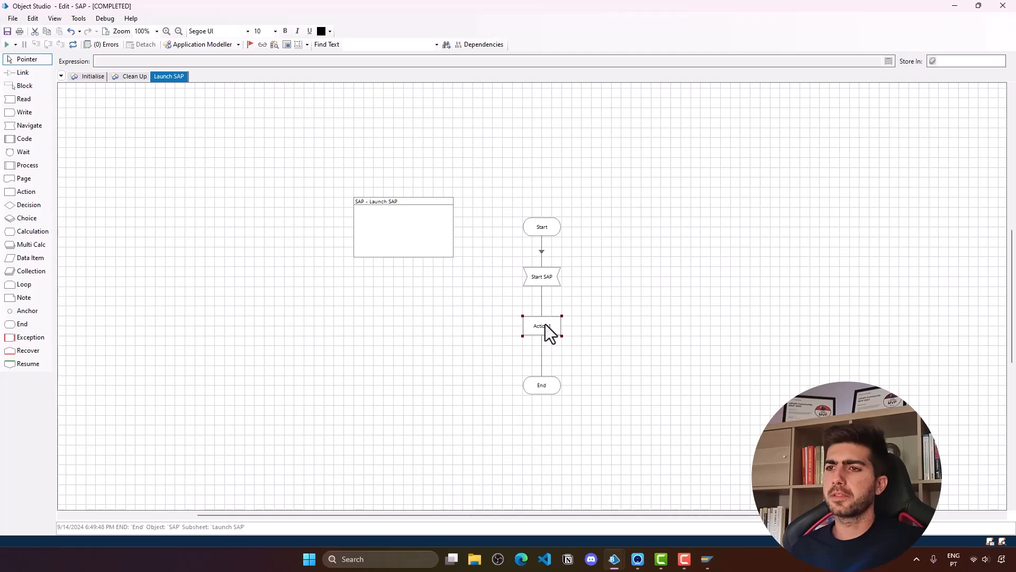
{"action": "left_click", "coordinate": [540, 351]}
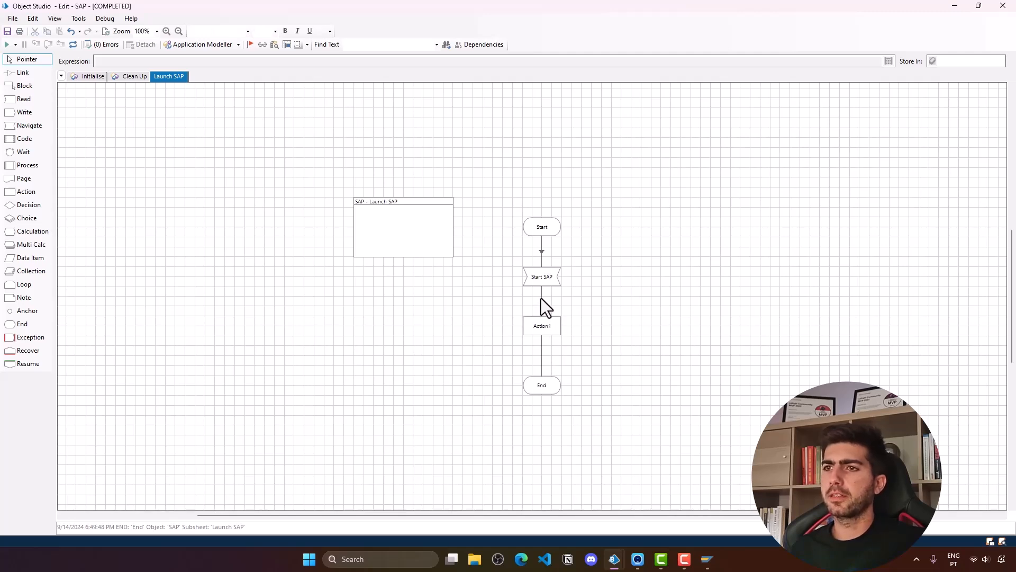
{"action": "double_click", "coordinate": [545, 330]}
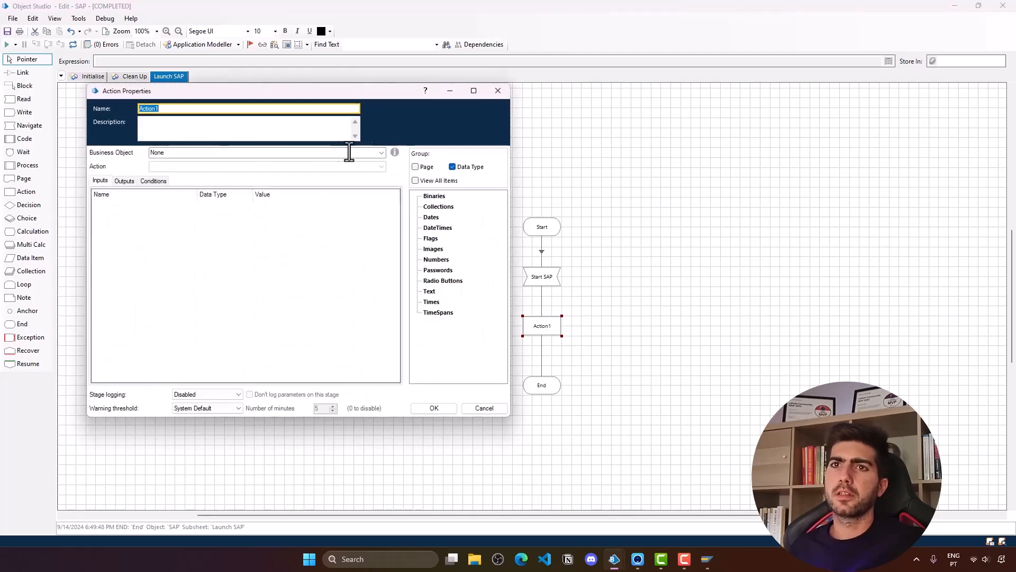
{"action": "left_click", "coordinate": [381, 152]}
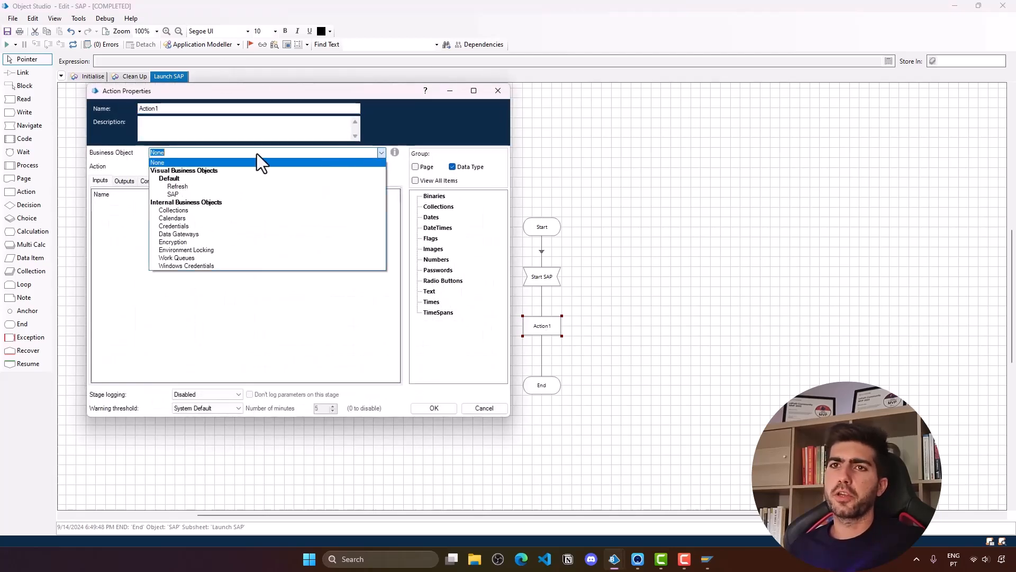
{"action": "left_click", "coordinate": [182, 192]}
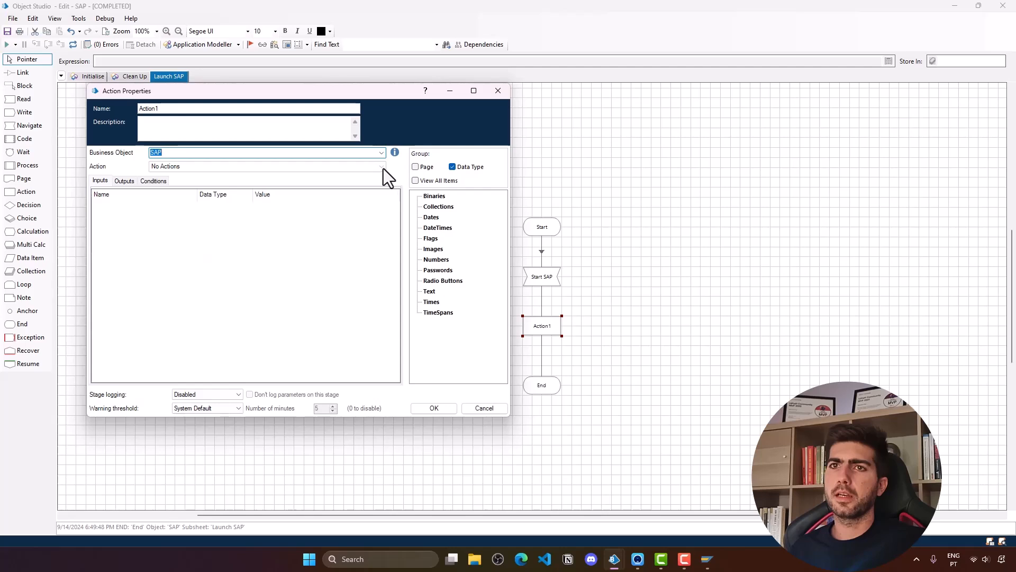
{"action": "left_click", "coordinate": [381, 154]}
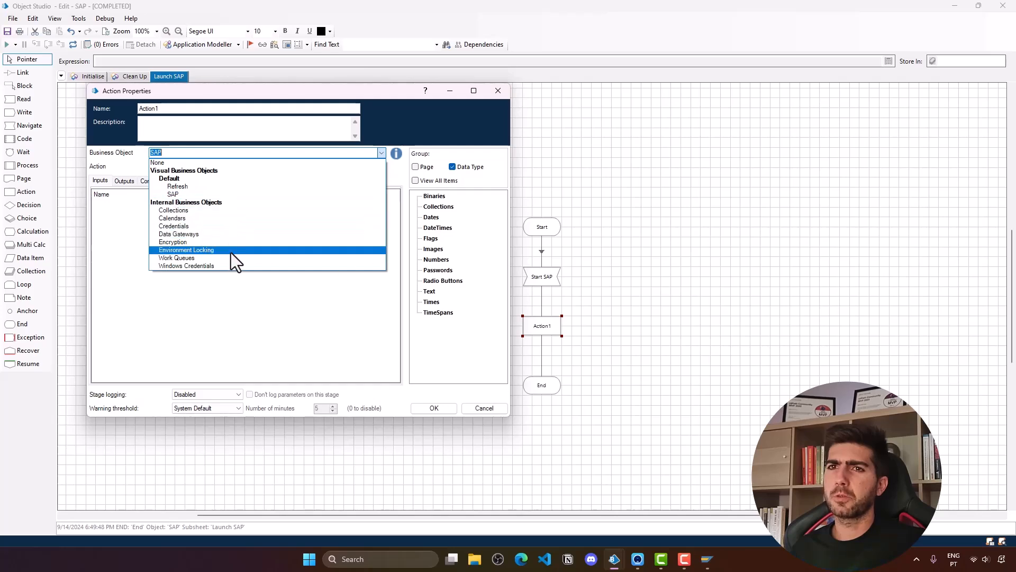
{"action": "left_click", "coordinate": [482, 408]}
{"action": "left_click", "coordinate": [490, 406]}
- Move Action1 to the left of the flow and place a new Navigate stage on the canvas
{"action": "left_click_drag", "start_coordinate": [537, 325], "coordinate": [310, 325]}
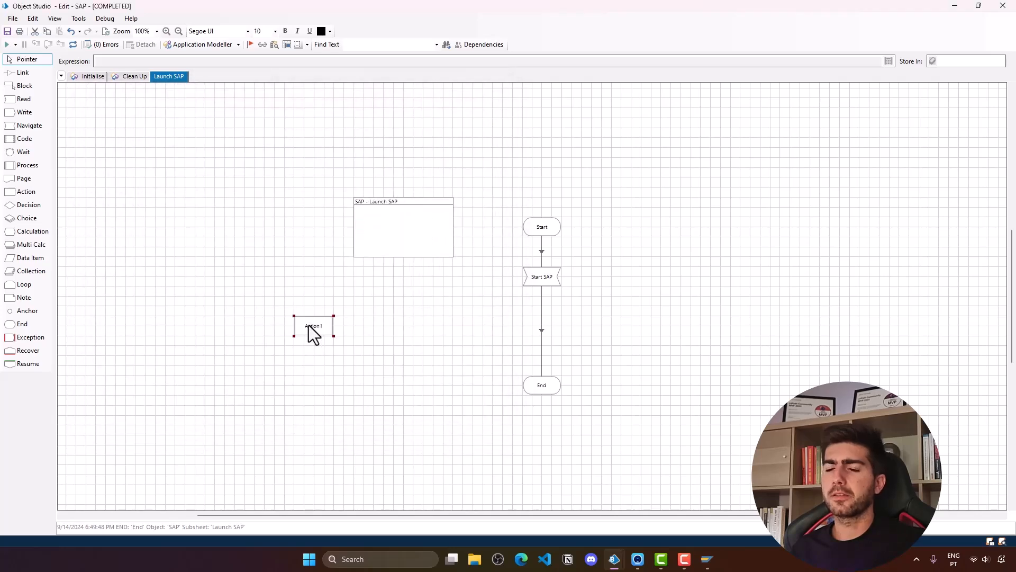
{"action": "right_click", "coordinate": [309, 325]}
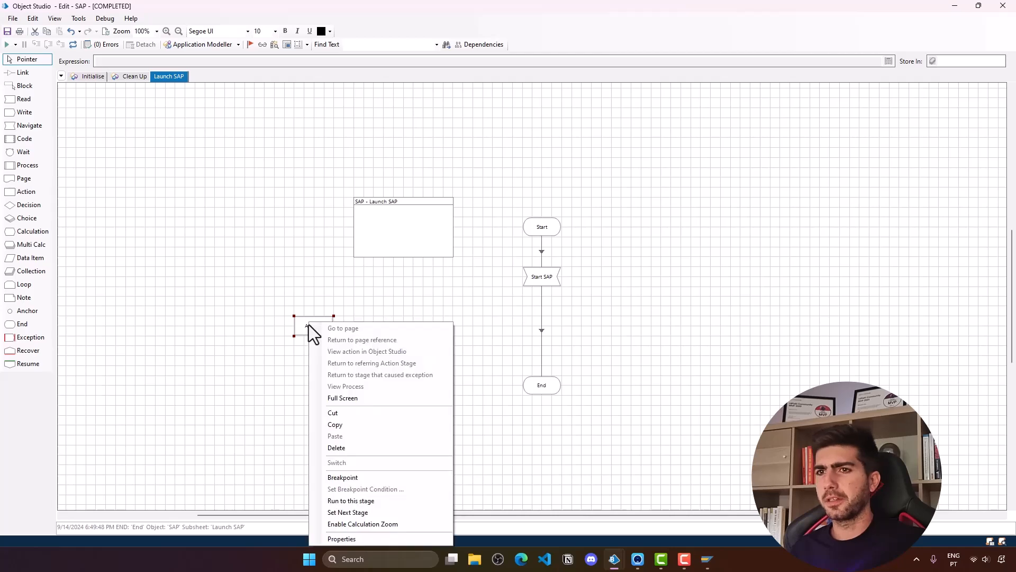
{"action": "left_click", "coordinate": [27, 129]}
{"action": "left_click_drag", "start_coordinate": [23, 134], "coordinate": [612, 340]}
{"action": "double_click", "coordinate": [612, 337]}
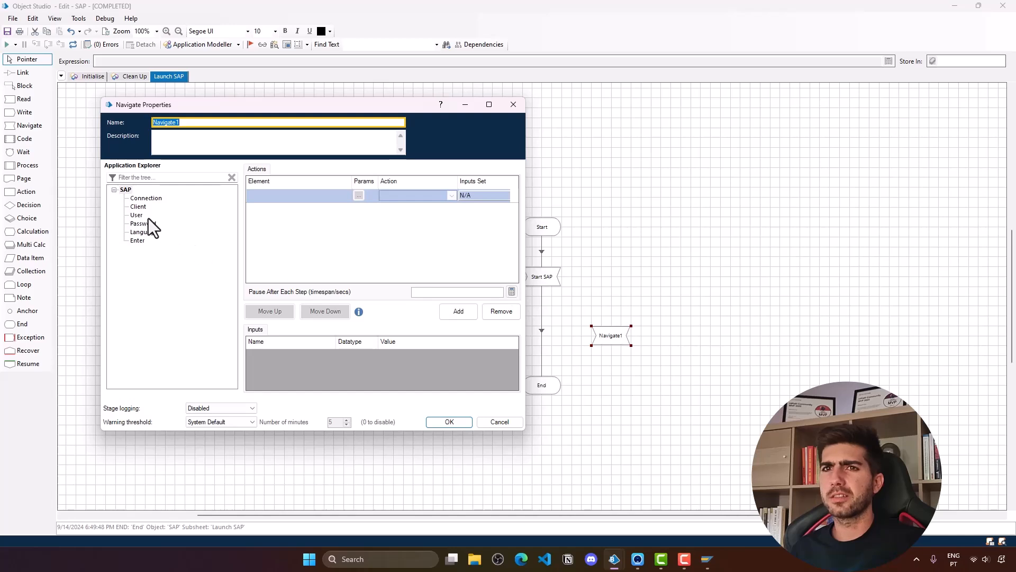
- Give the Navigate stage the Connection element's Global Send Keys action with Text '{ENTER}'
{"action": "left_click_drag", "start_coordinate": [142, 198], "coordinate": [290, 198]}
{"action": "left_click", "coordinate": [419, 197]}
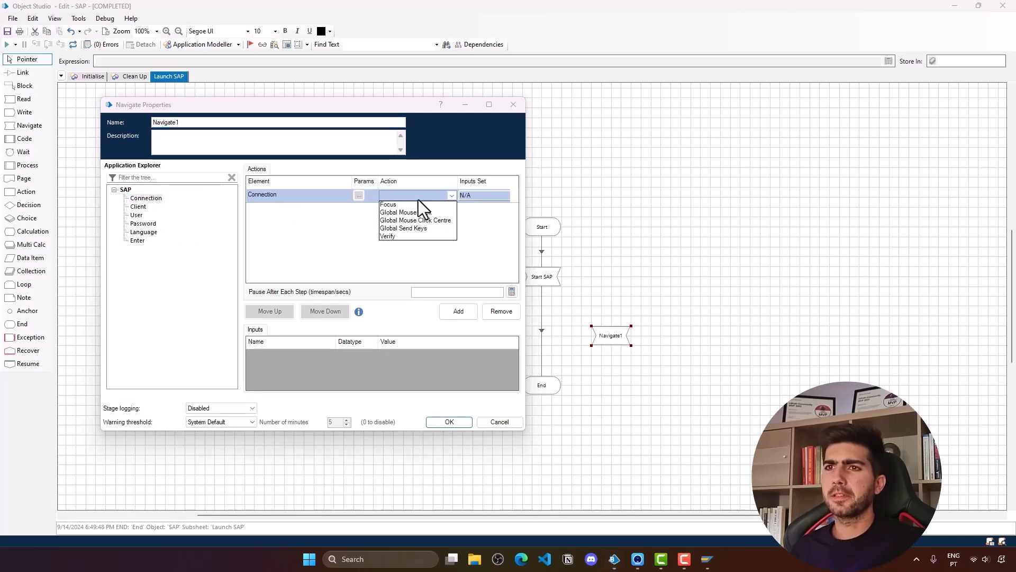
{"action": "left_click", "coordinate": [424, 227]}
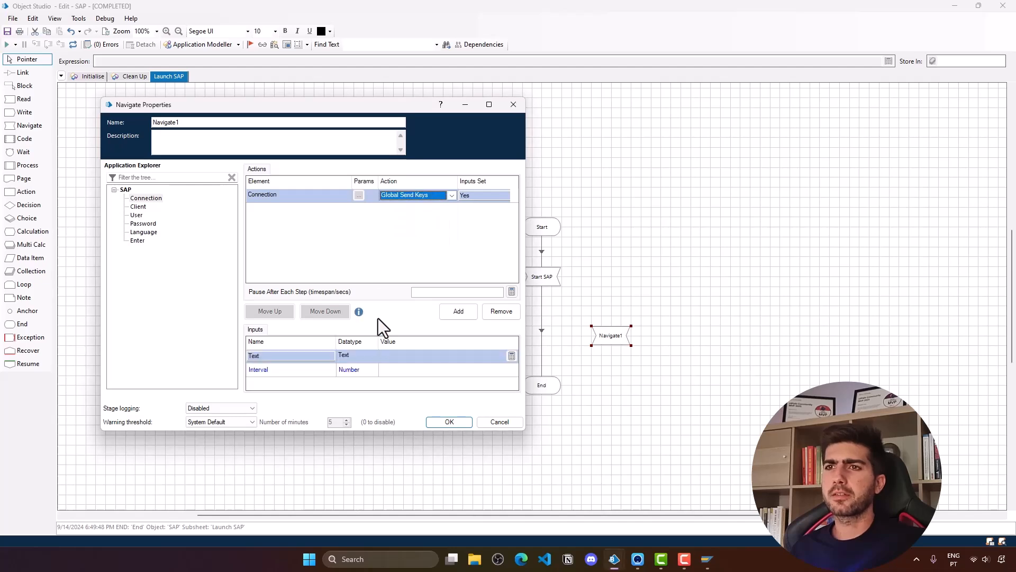
{"action": "left_click", "coordinate": [441, 369]}
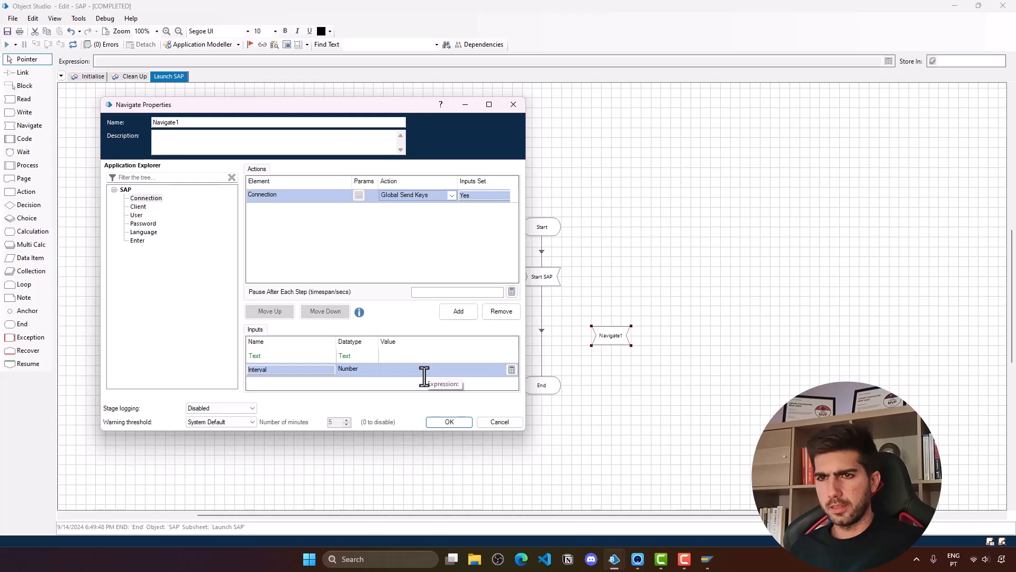
{"action": "left_click", "coordinate": [427, 356]}
{"action": "type", "text": "\""}
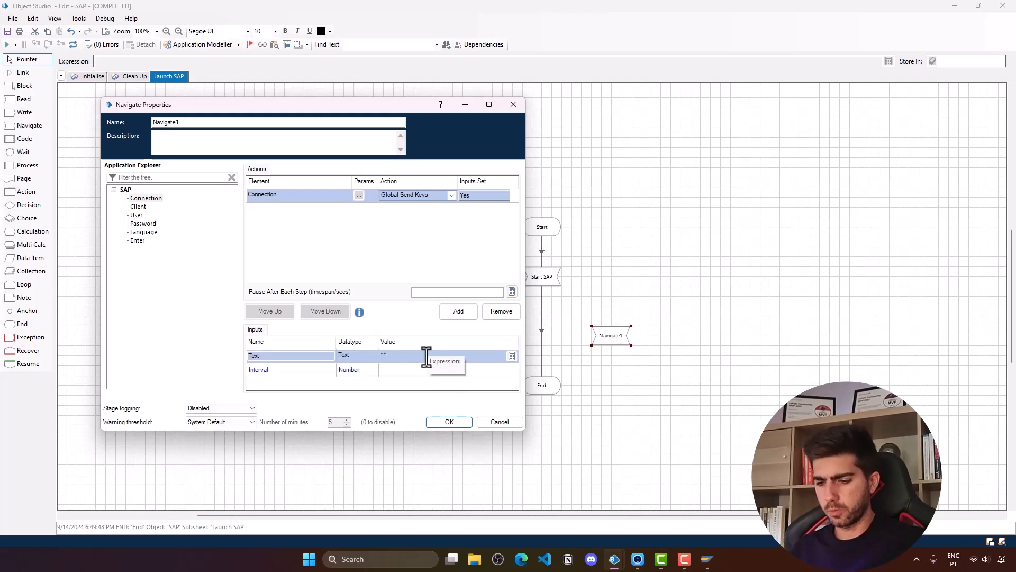
{"action": "type", "text": "{}"}
{"action": "type", "text": "ENTER"}
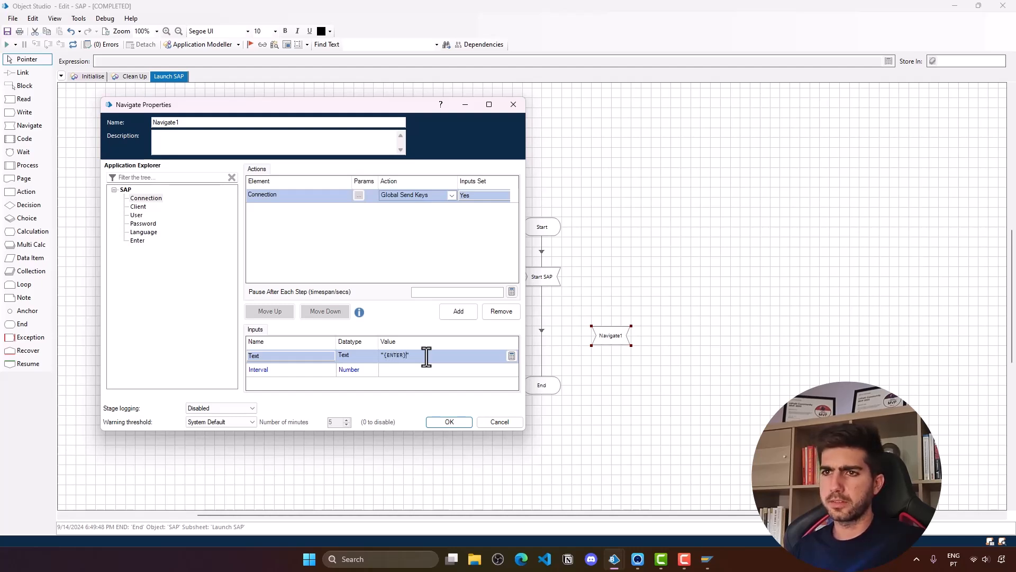
{"action": "left_click", "coordinate": [459, 425]}
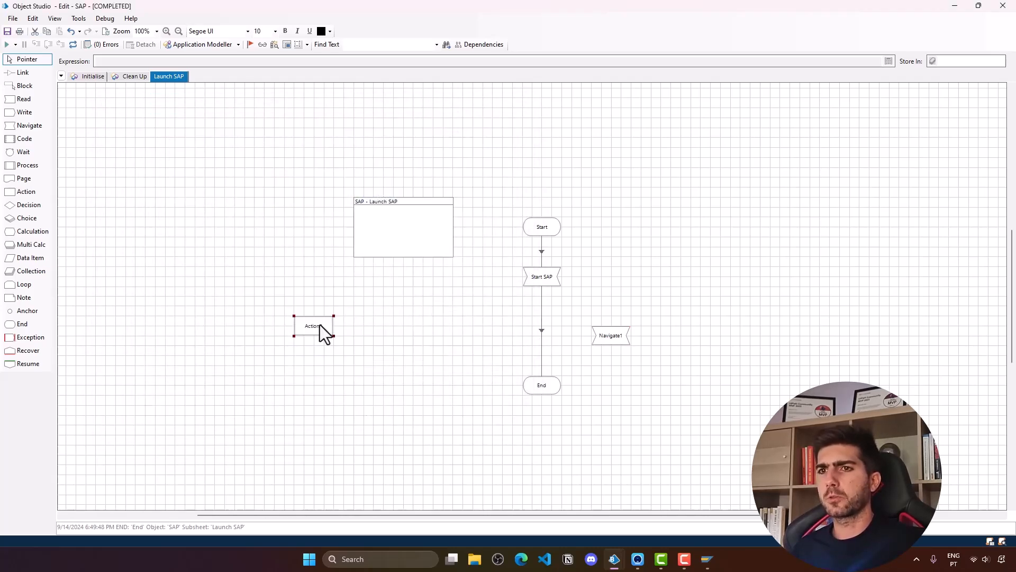
- Rename the Navigate stage to 'Open Connection'
{"action": "double_click", "coordinate": [614, 337]}
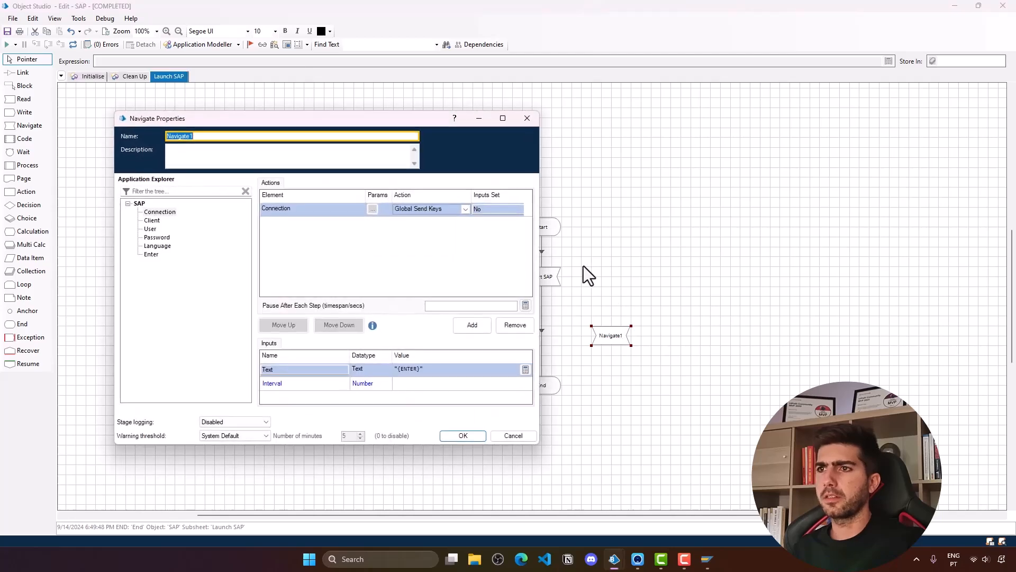
{"action": "type", "text": "o"}
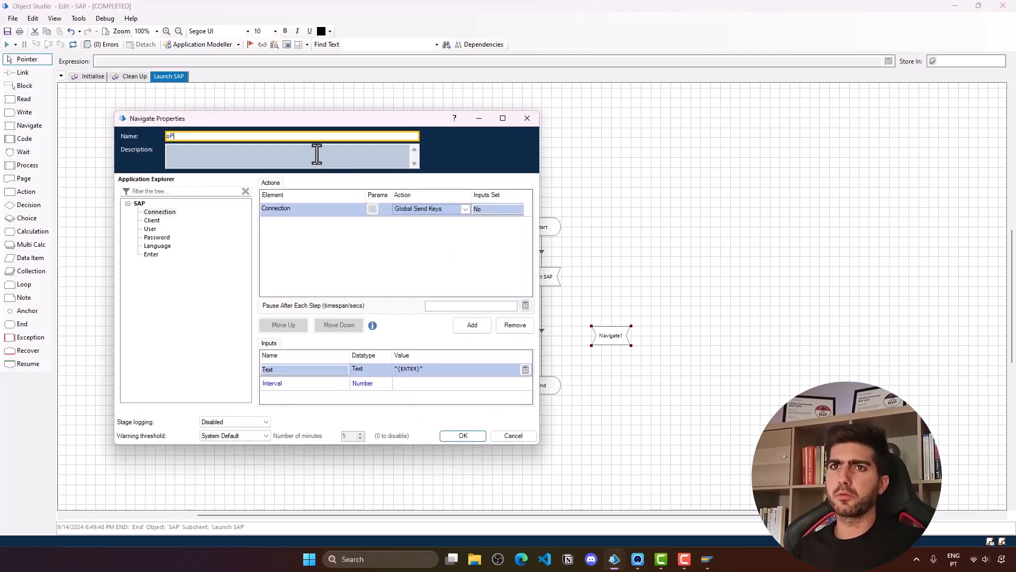
{"action": "type", "text": "pen Connection"}
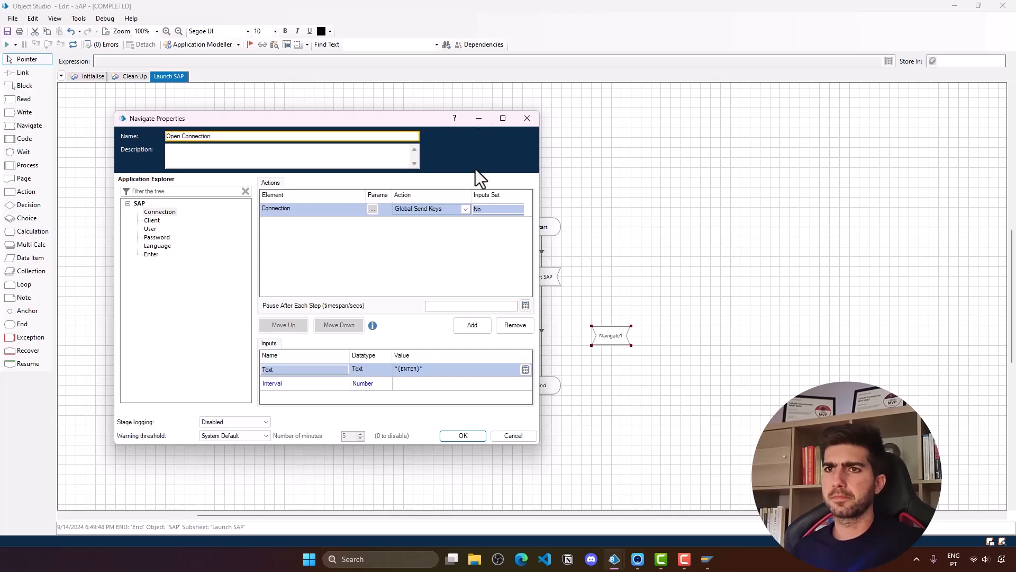
{"action": "left_click", "coordinate": [471, 436]}
{"action": "left_click", "coordinate": [541, 331]}
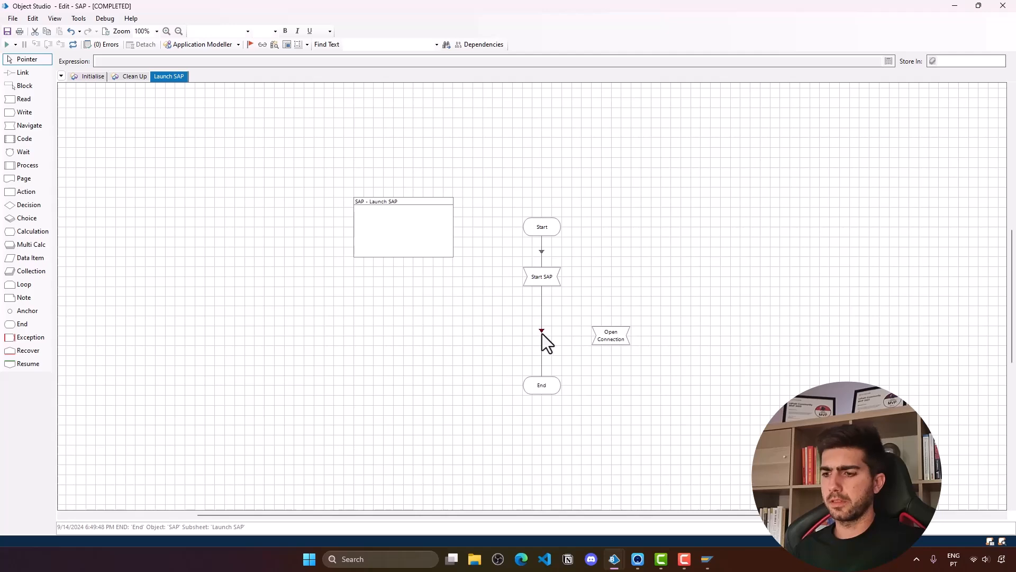
- Place Open Connection under Start SAP, link Start SAP through it to End, and reset the debug run
{"action": "left_click_drag", "start_coordinate": [628, 338], "coordinate": [557, 336]}
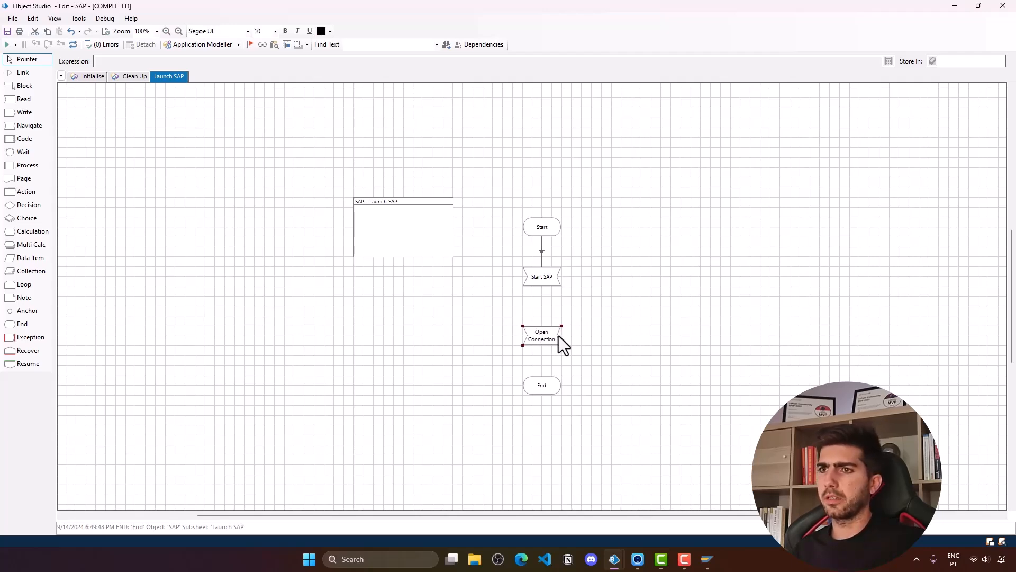
{"action": "left_click_drag", "start_coordinate": [541, 278], "coordinate": [543, 386]}
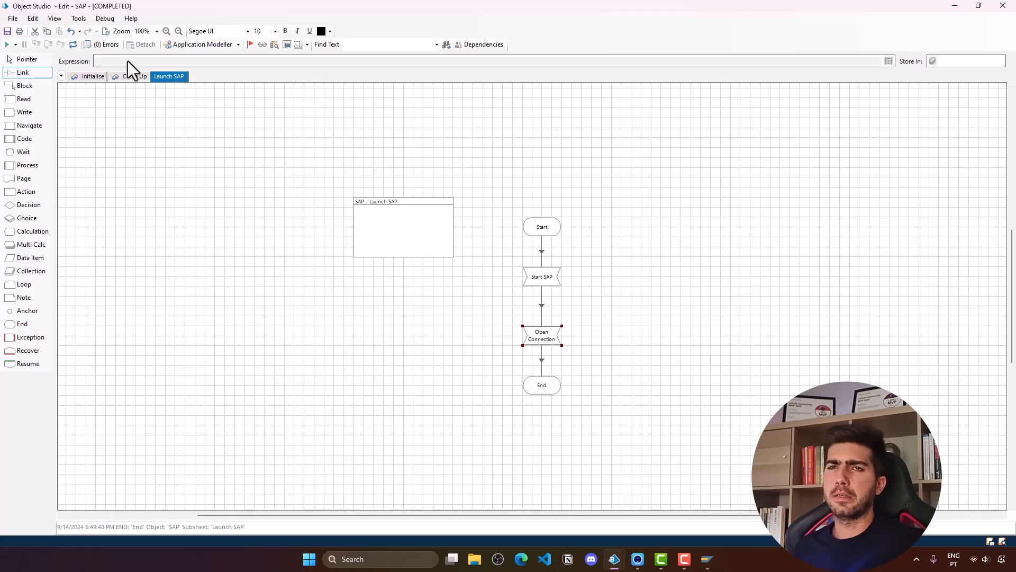
{"action": "left_click", "coordinate": [74, 45]}
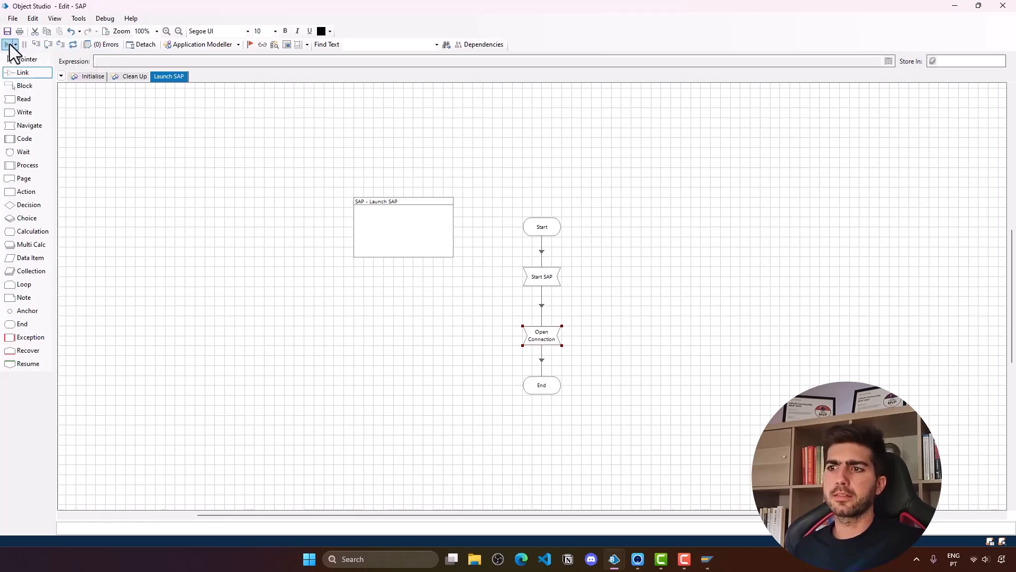
- Close the SAP window and run the page, which fails at Open Connection with no element matched
{"action": "right_click", "coordinate": [708, 559]}
{"action": "left_click", "coordinate": [700, 528]}
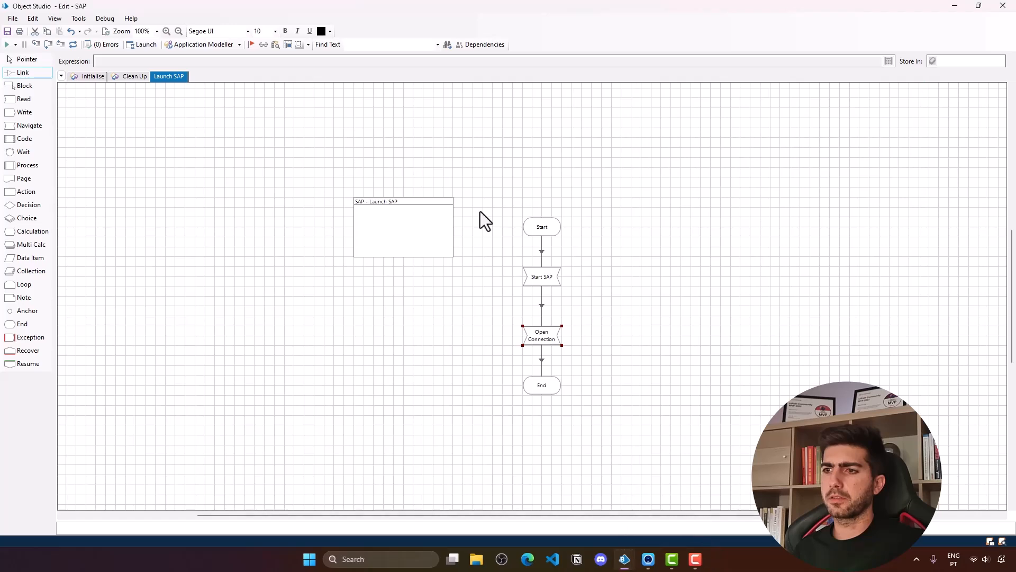
{"action": "left_click", "coordinate": [6, 45]}
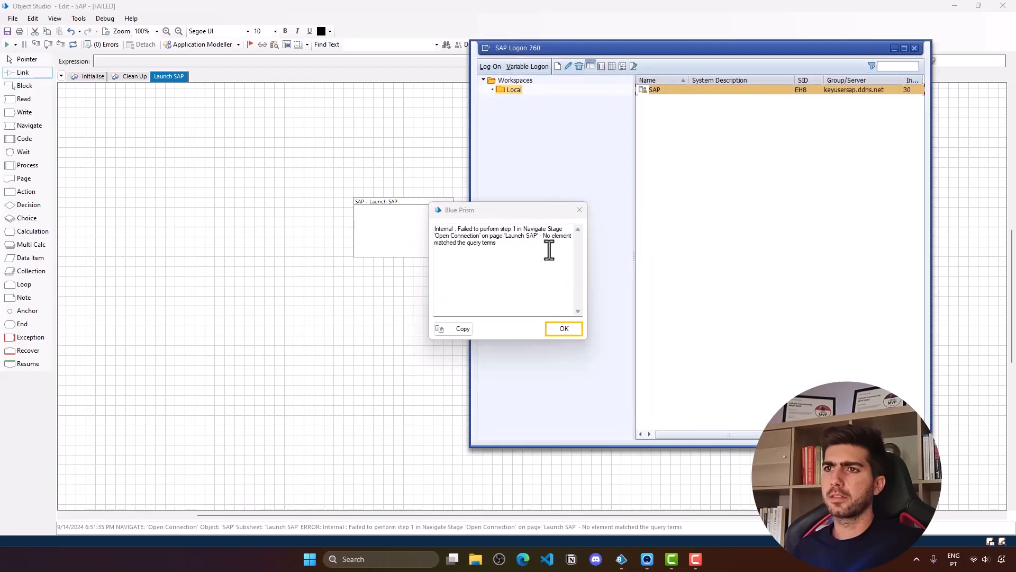
{"action": "left_click_drag", "start_coordinate": [455, 243], "coordinate": [513, 249]}
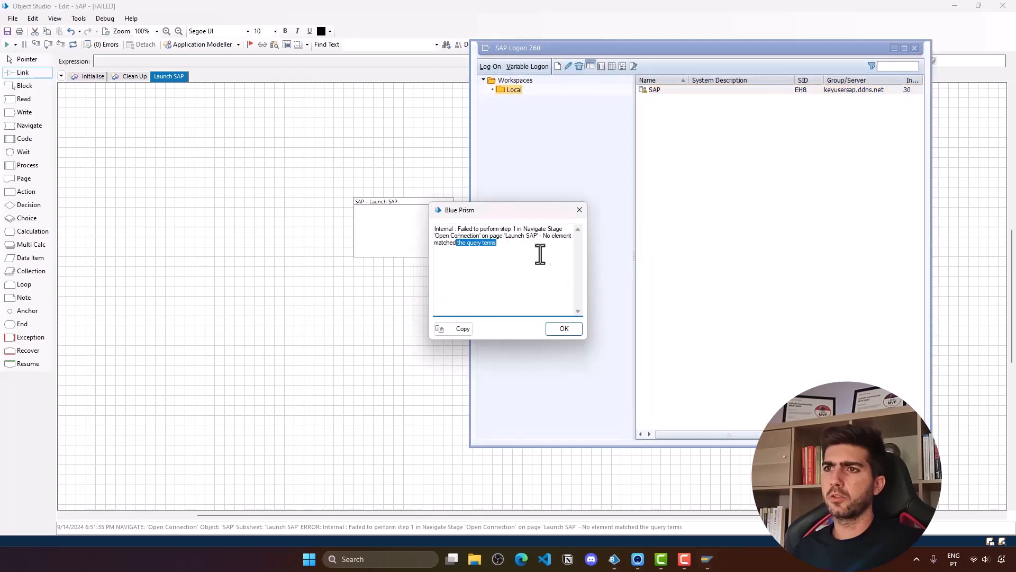
{"action": "left_click", "coordinate": [572, 331]}
{"action": "left_click", "coordinate": [895, 49]}
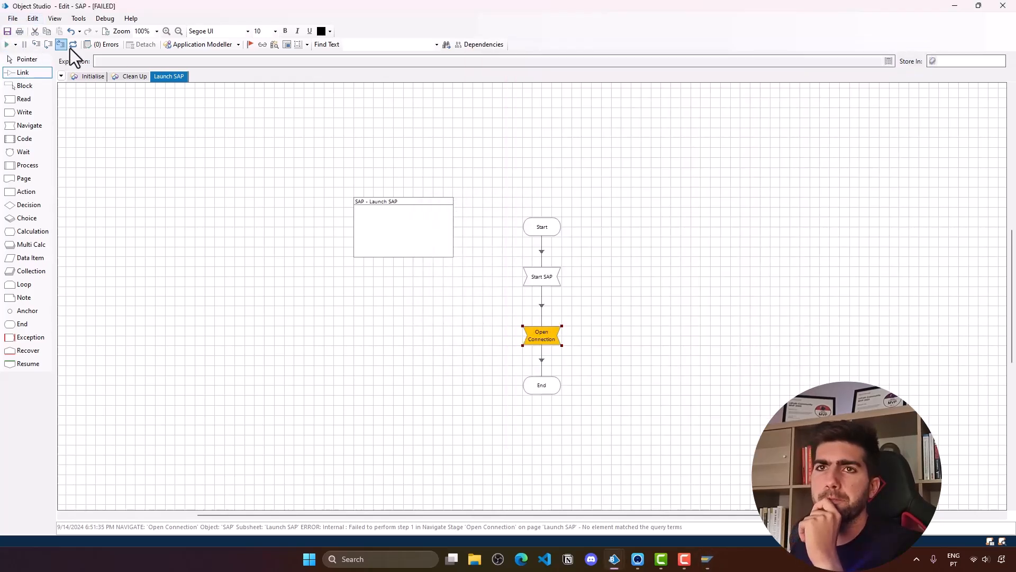
{"action": "double_click", "coordinate": [536, 338]}
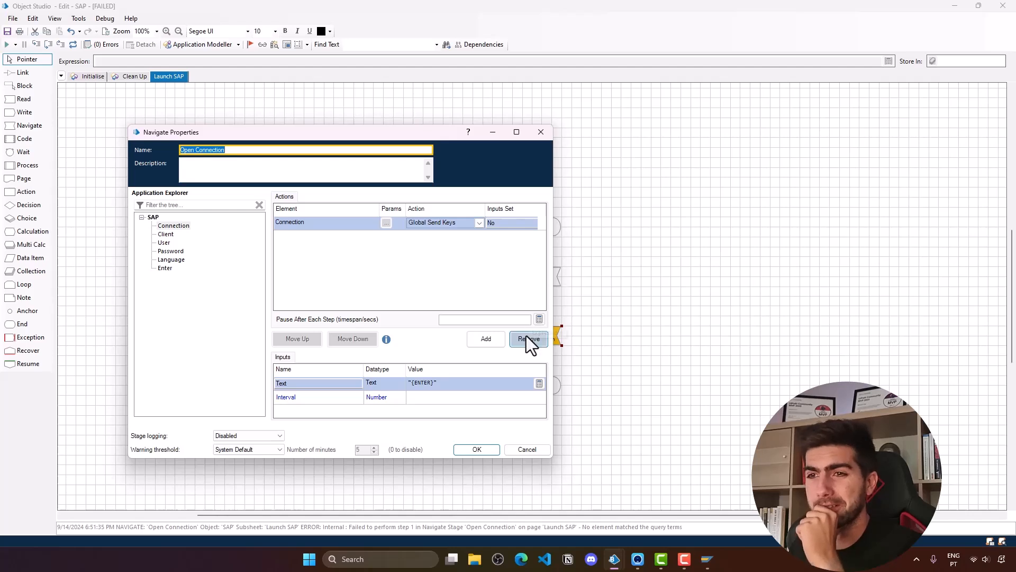
{"action": "left_click", "coordinate": [410, 402]}
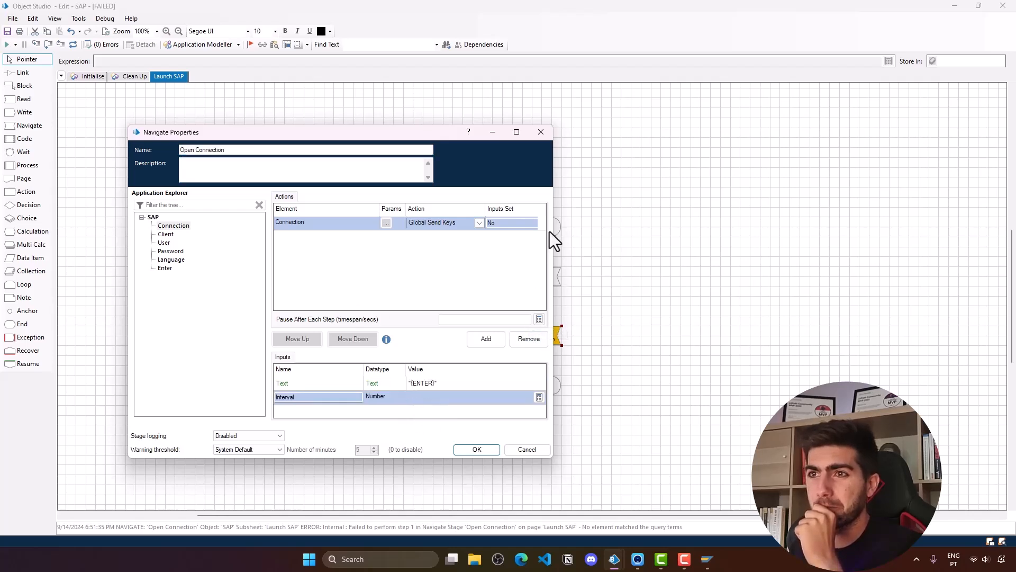
{"action": "left_click", "coordinate": [335, 226]}
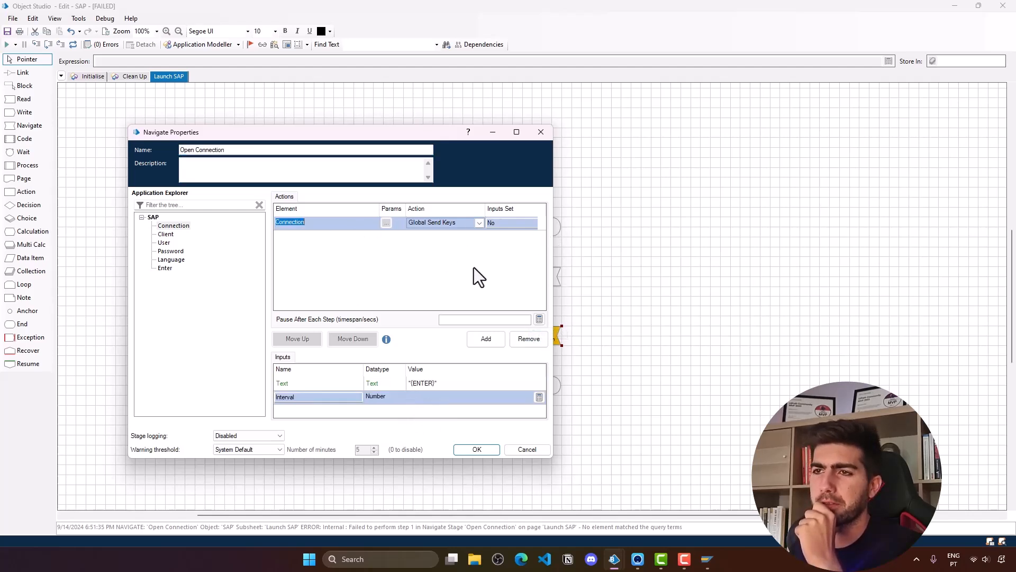
{"action": "left_click", "coordinate": [385, 223]}
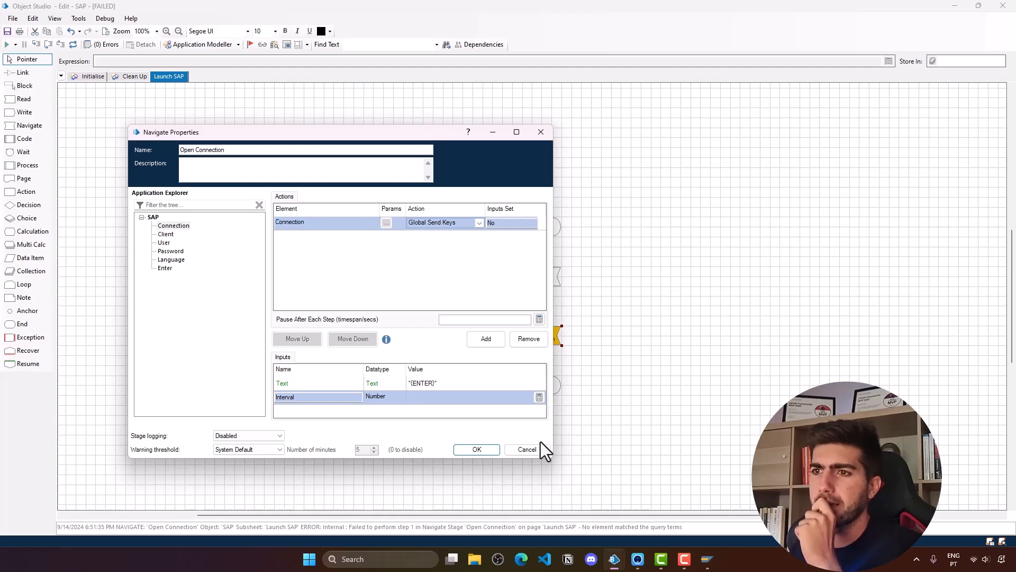
{"action": "left_click_drag", "start_coordinate": [468, 138], "coordinate": [496, 140]}
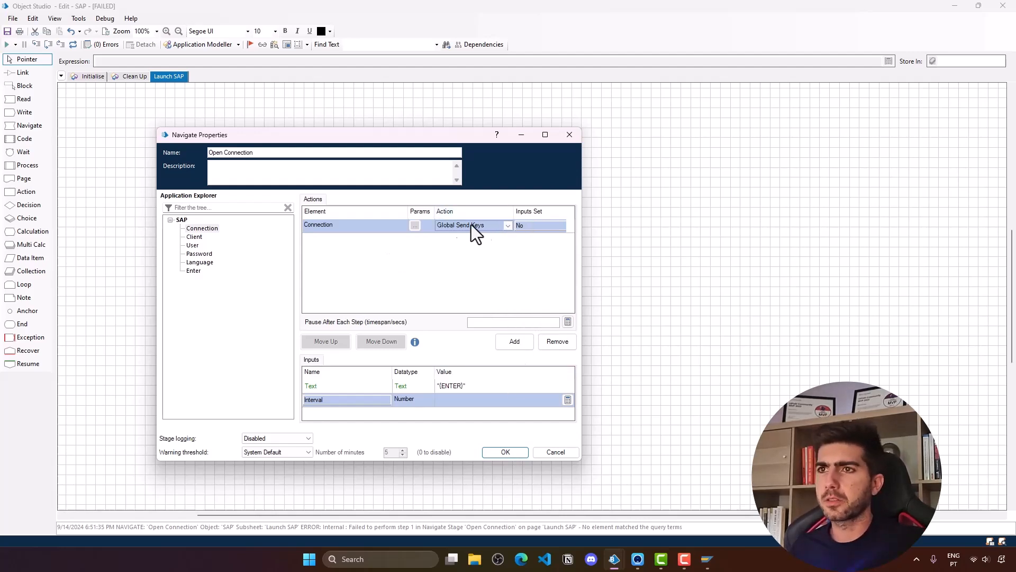
{"action": "left_click", "coordinate": [494, 225]}
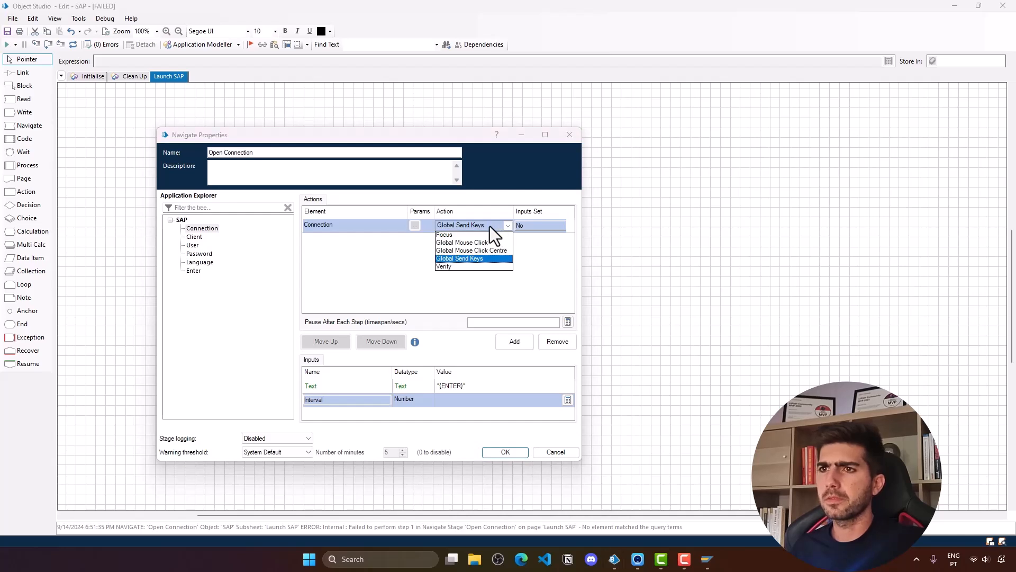
{"action": "left_click", "coordinate": [479, 258]}
{"action": "left_click", "coordinate": [420, 227]}
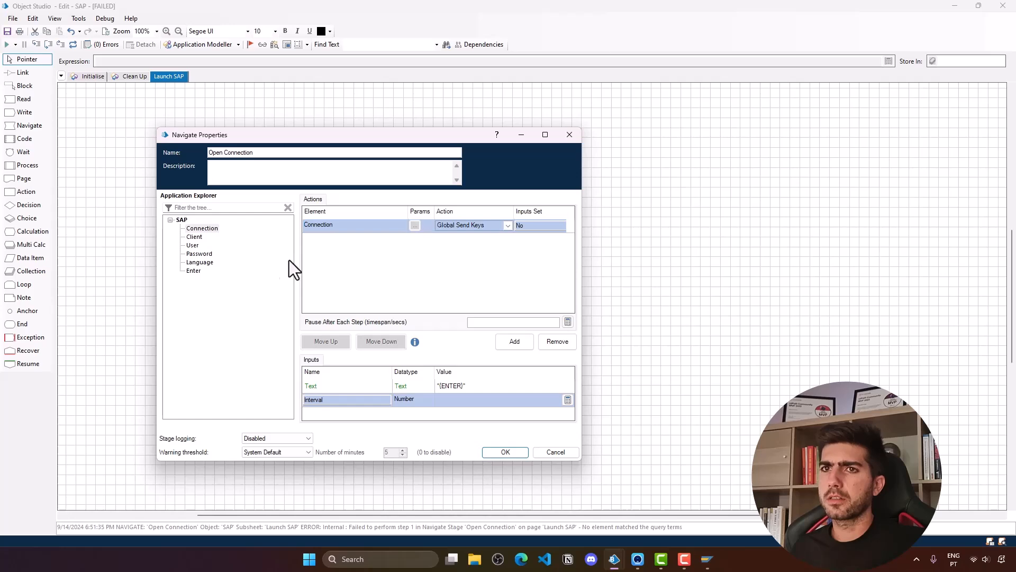
{"action": "left_click", "coordinate": [506, 452]}
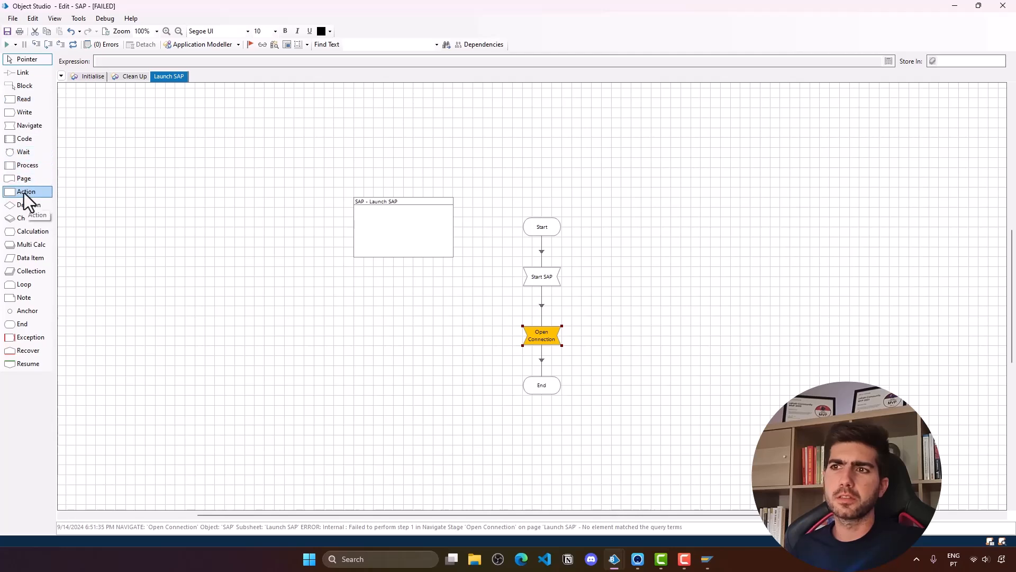
- Place an Action1 stage beside the flow, leaving its business object as None
{"action": "left_click_drag", "start_coordinate": [27, 190], "coordinate": [651, 317]}
{"action": "double_click", "coordinate": [652, 317]}
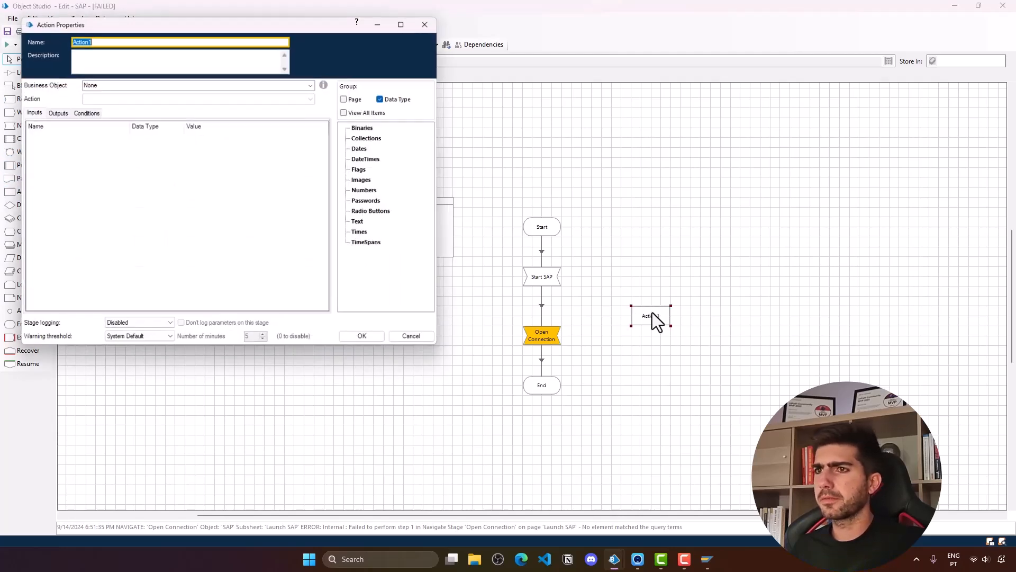
{"action": "left_click", "coordinate": [312, 84]}
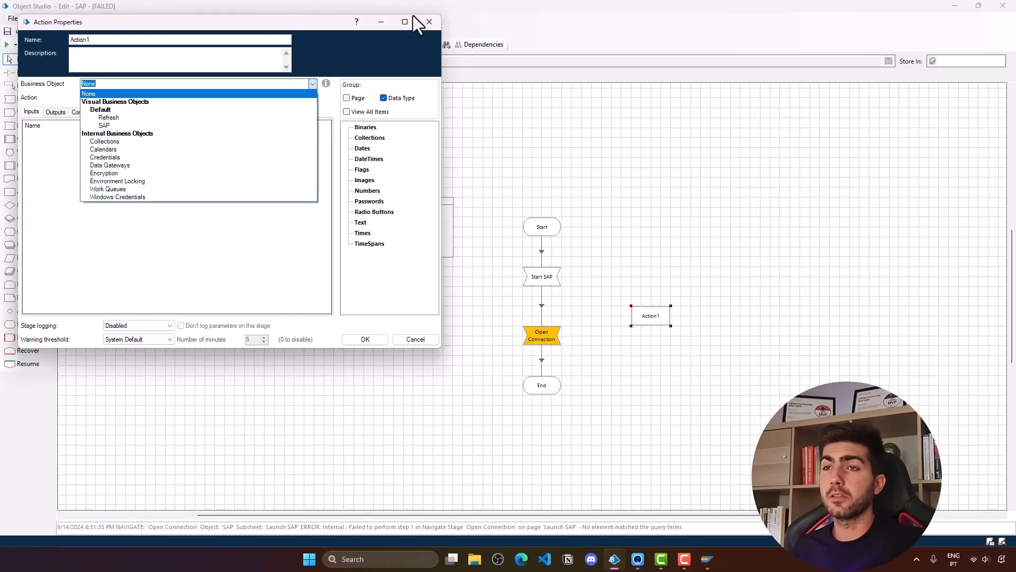
{"action": "left_click", "coordinate": [429, 22]}
{"action": "left_click", "coordinate": [429, 22]}
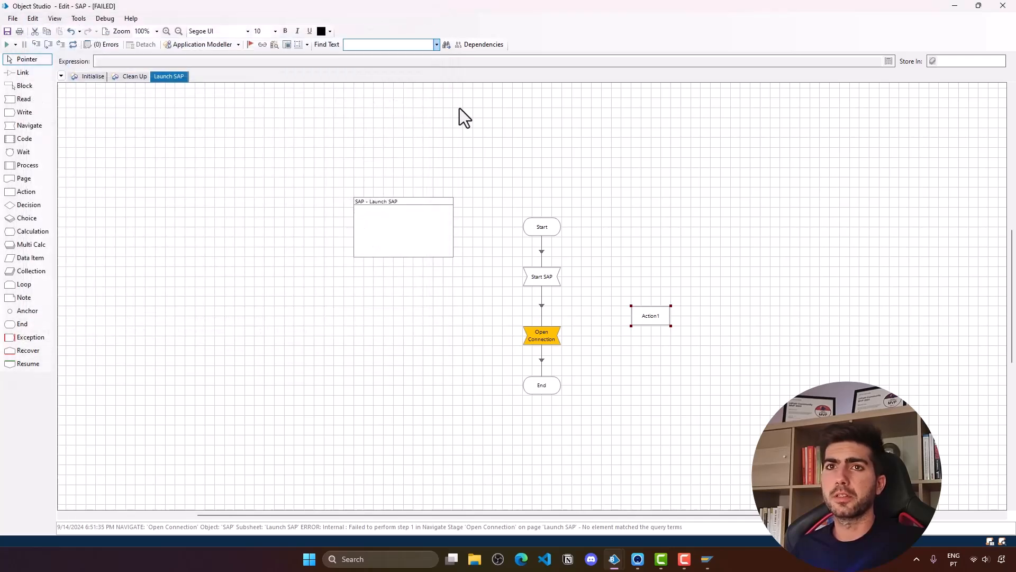
- Inspect Open Connection's properties without changes and reset the failed run
{"action": "double_click", "coordinate": [554, 341]}
{"action": "left_click", "coordinate": [348, 126]}
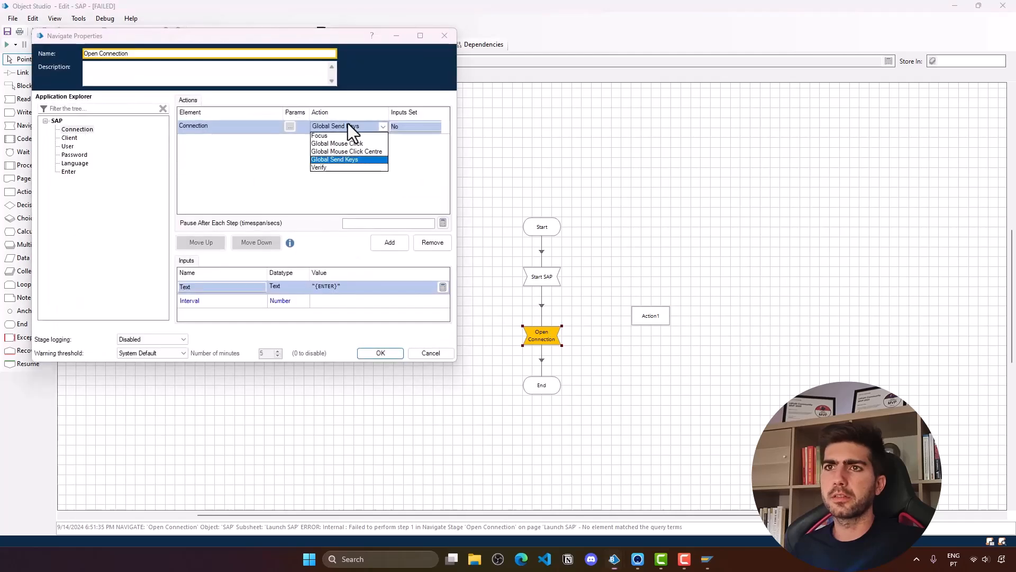
{"action": "left_click", "coordinate": [444, 35]}
{"action": "left_click", "coordinate": [445, 35]}
{"action": "left_click", "coordinate": [73, 44]}
- Widen Open Connection's properties and switch its action to Focus, then back to Global Send Keys
{"action": "double_click", "coordinate": [547, 342]}
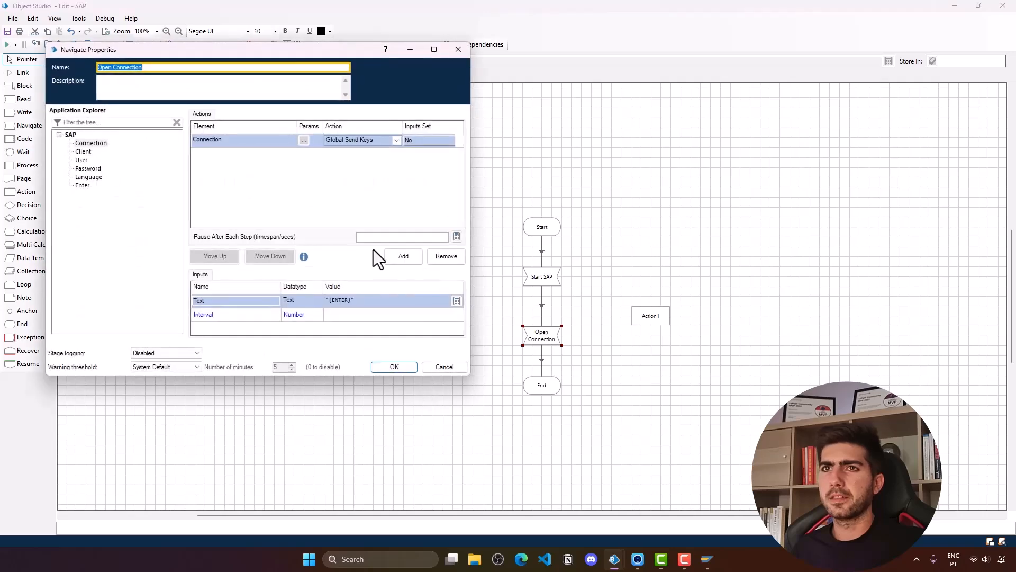
{"action": "left_click", "coordinate": [304, 143]}
{"action": "right_click", "coordinate": [287, 141]}
{"action": "left_click", "coordinate": [443, 142]}
{"action": "left_click_drag", "start_coordinate": [469, 154], "coordinate": [667, 161]}
{"action": "left_click", "coordinate": [417, 141]}
{"action": "left_click", "coordinate": [420, 171]}
{"action": "left_click", "coordinate": [421, 141]}
{"action": "left_click", "coordinate": [423, 149]}
{"action": "left_click", "coordinate": [424, 141]}
{"action": "left_click", "coordinate": [427, 174]}
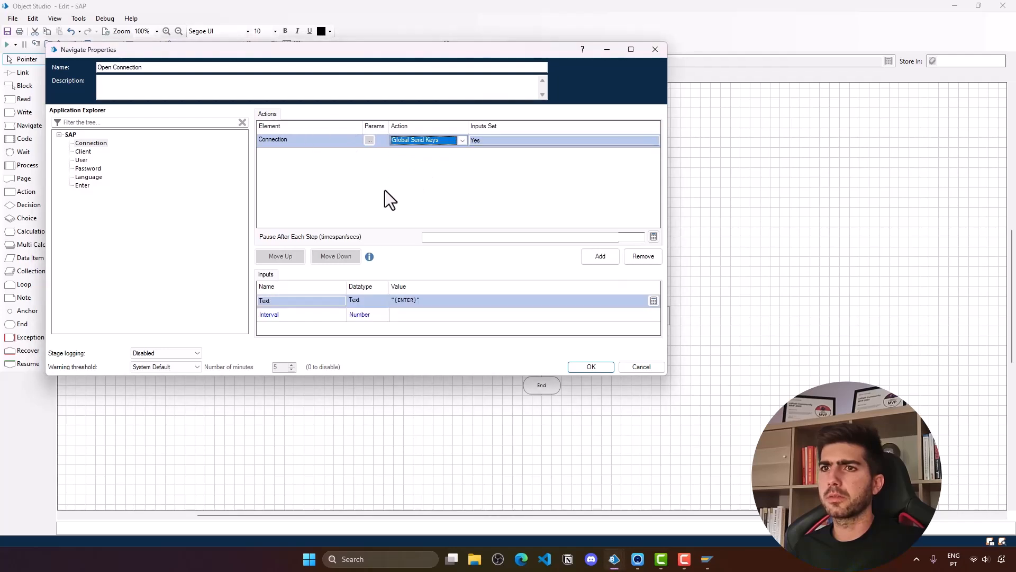
- Reassign the Connection element to the action row and confirm the Open Connection properties
{"action": "left_click", "coordinate": [423, 316]}
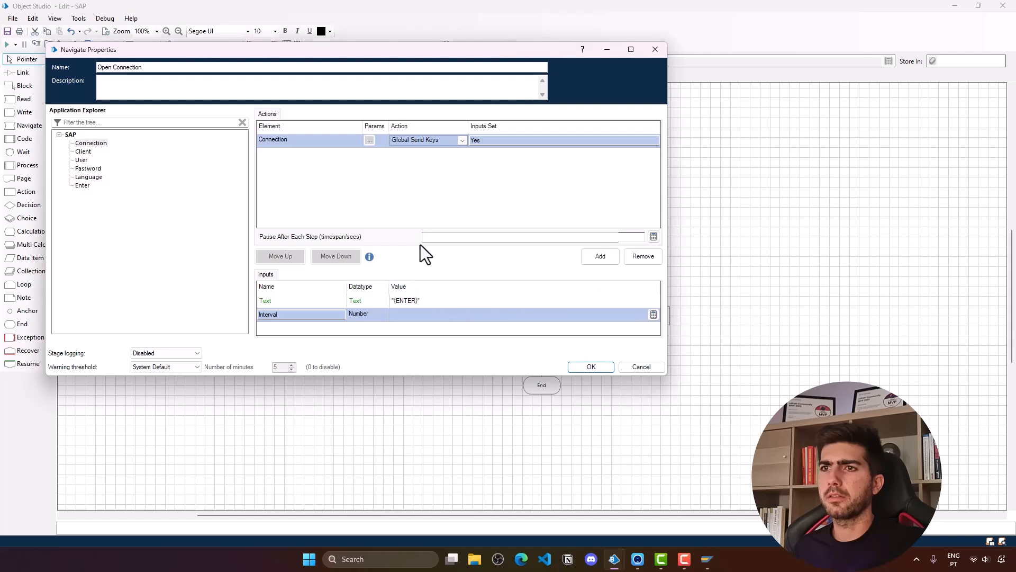
{"action": "left_click_drag", "start_coordinate": [89, 145], "coordinate": [296, 143]}
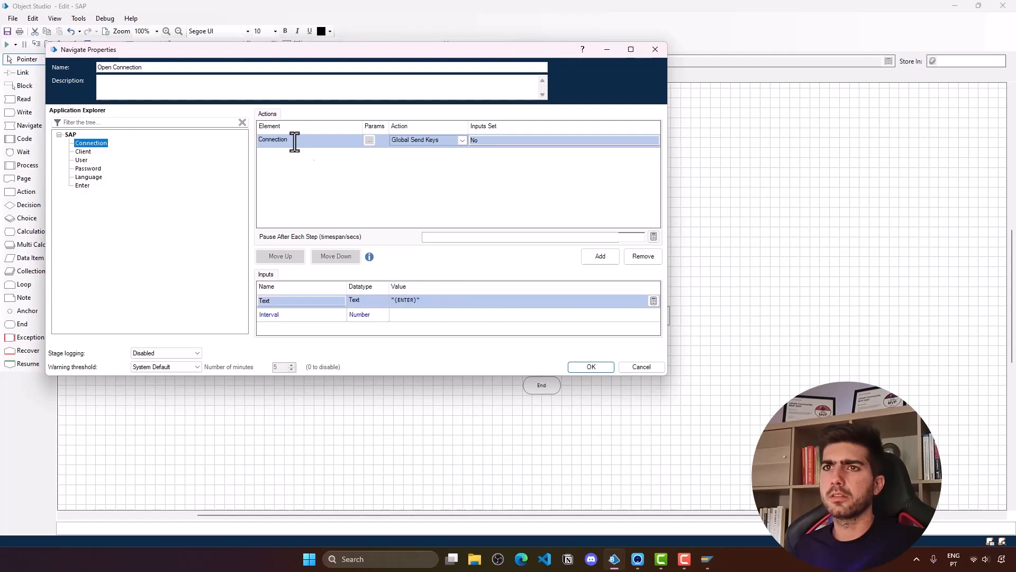
{"action": "double_click", "coordinate": [394, 143]}
{"action": "left_click", "coordinate": [369, 139]}
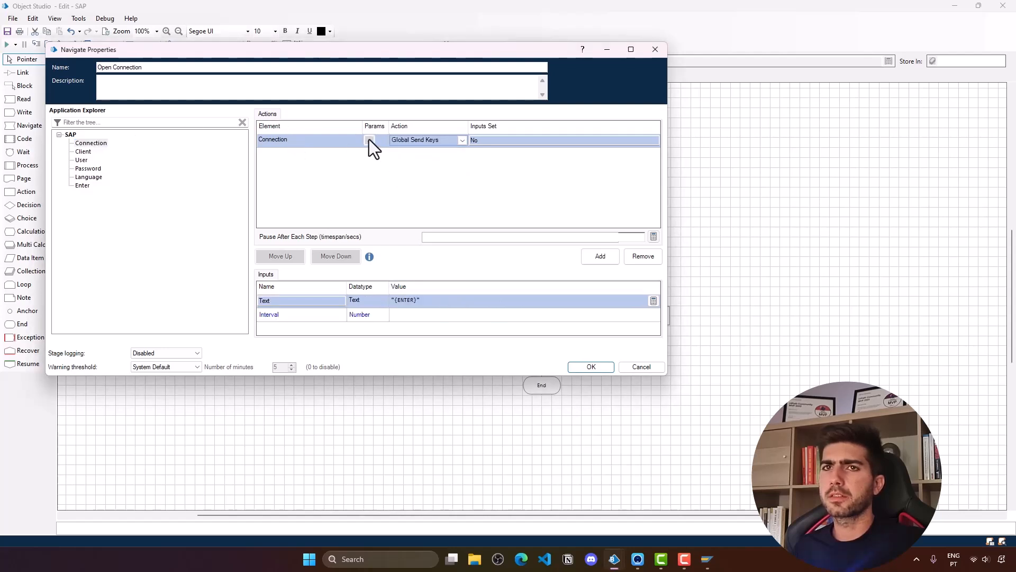
{"action": "left_click", "coordinate": [592, 367]}
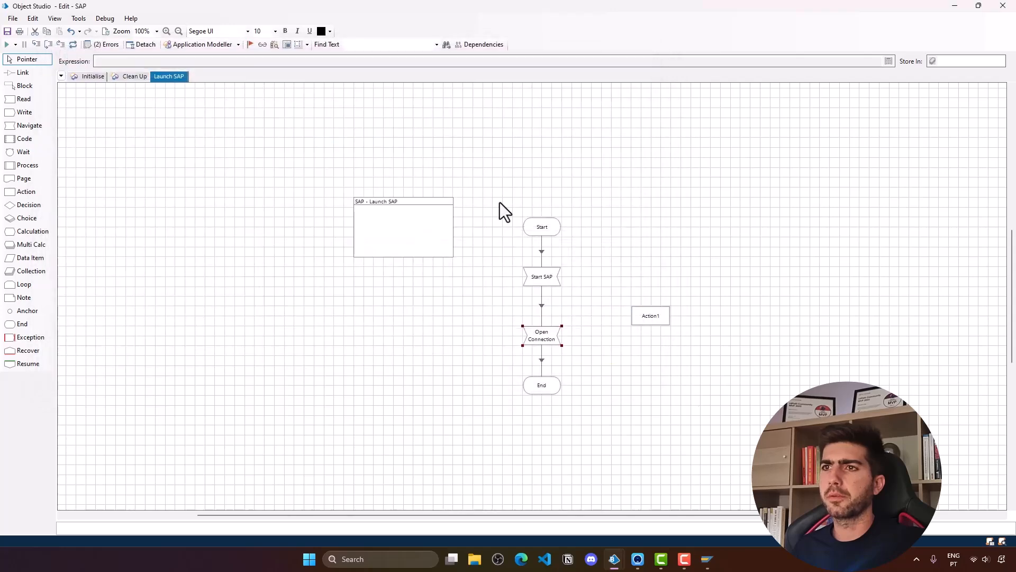
- Add Parent UIA Name to the Connection element's match attributes in the application model
{"action": "left_click", "coordinate": [193, 43]}
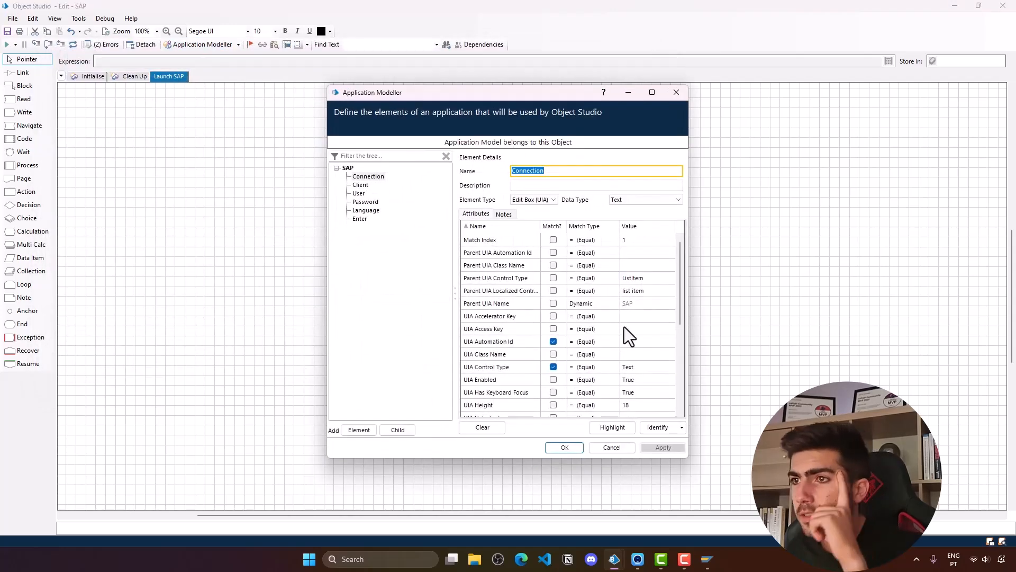
{"action": "left_click", "coordinate": [554, 303]}
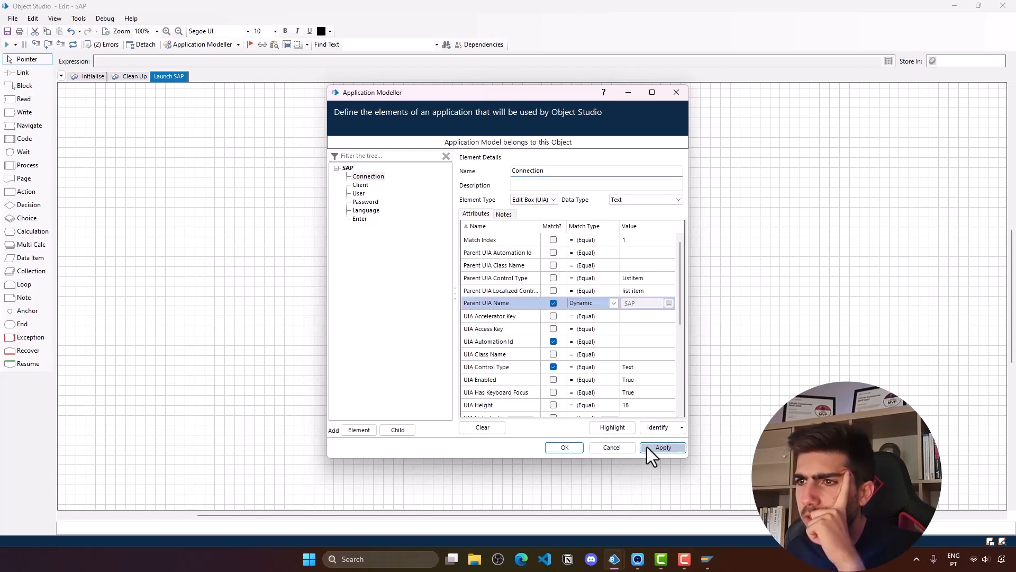
{"action": "left_click", "coordinate": [569, 450]}
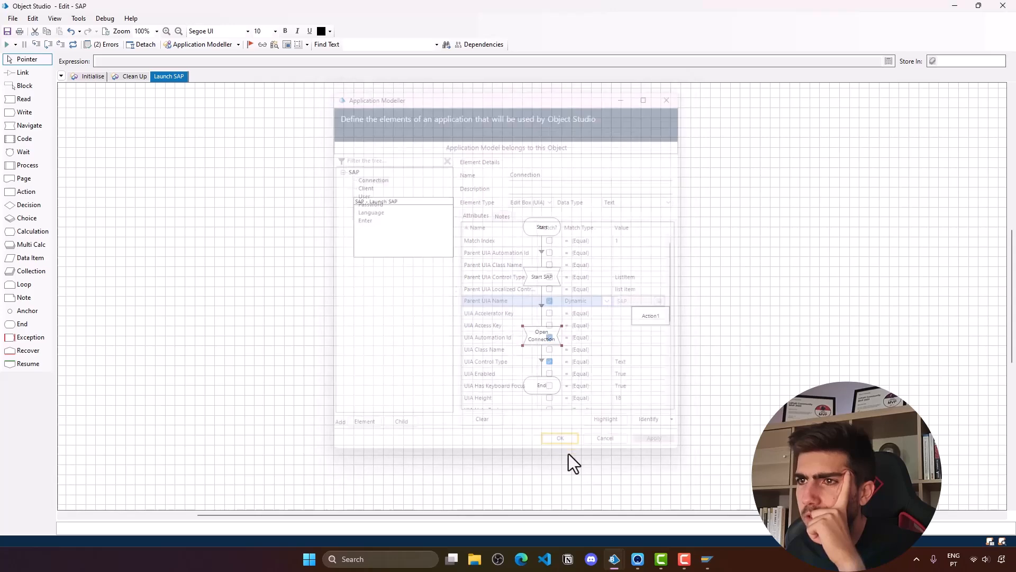
- Set the Open Connection step's Connection Parent UIA Name parameter to SAP
{"action": "double_click", "coordinate": [545, 335]}
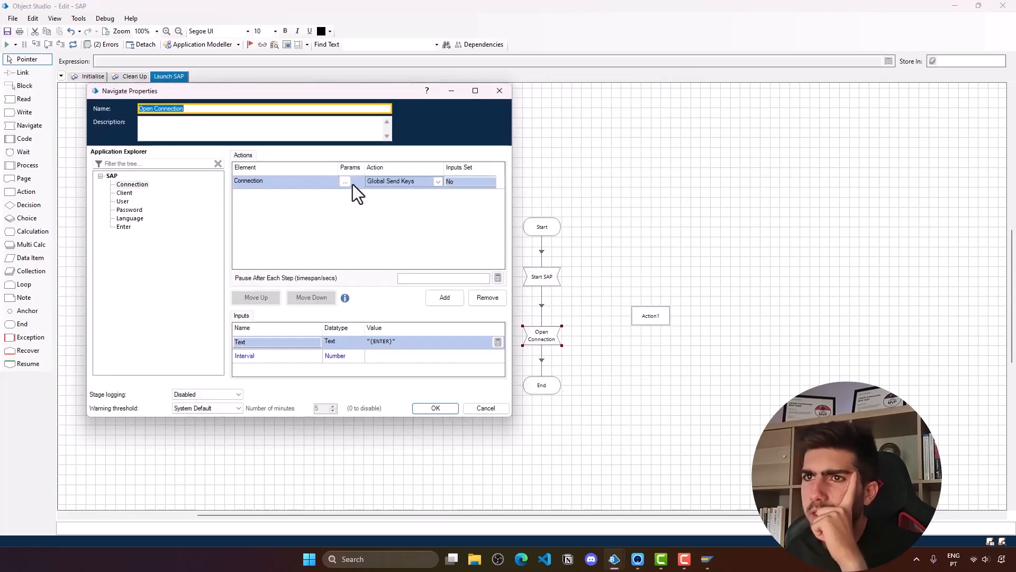
{"action": "left_click", "coordinate": [360, 182]}
{"action": "left_click", "coordinate": [489, 193]}
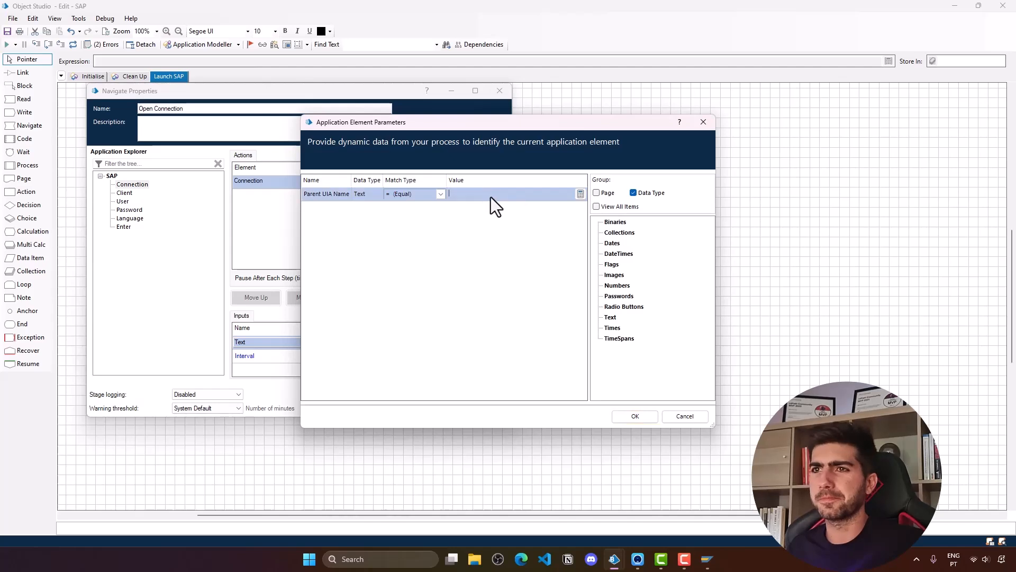
{"action": "type", "text": "SAP"}
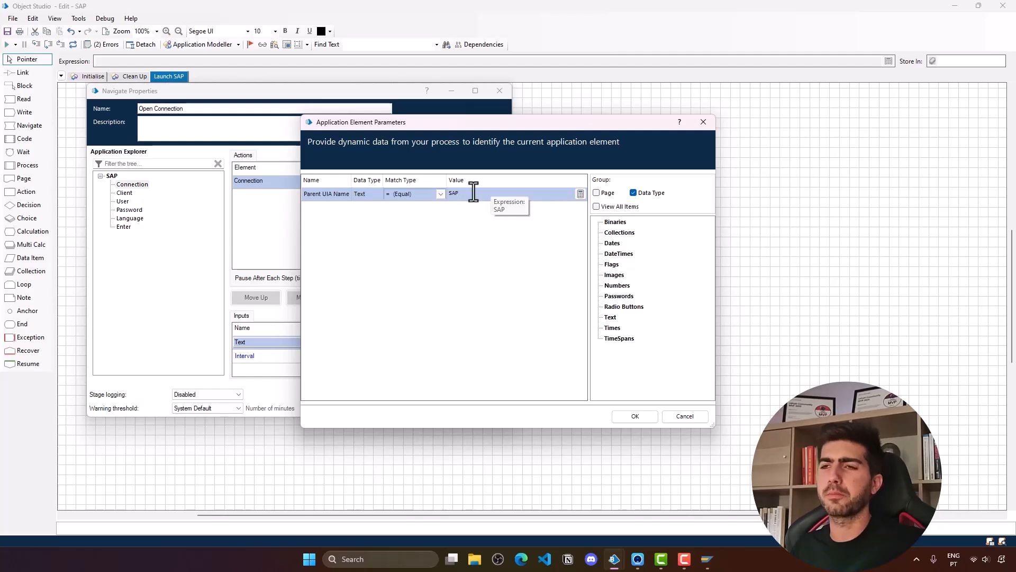
{"action": "left_click", "coordinate": [636, 416]}
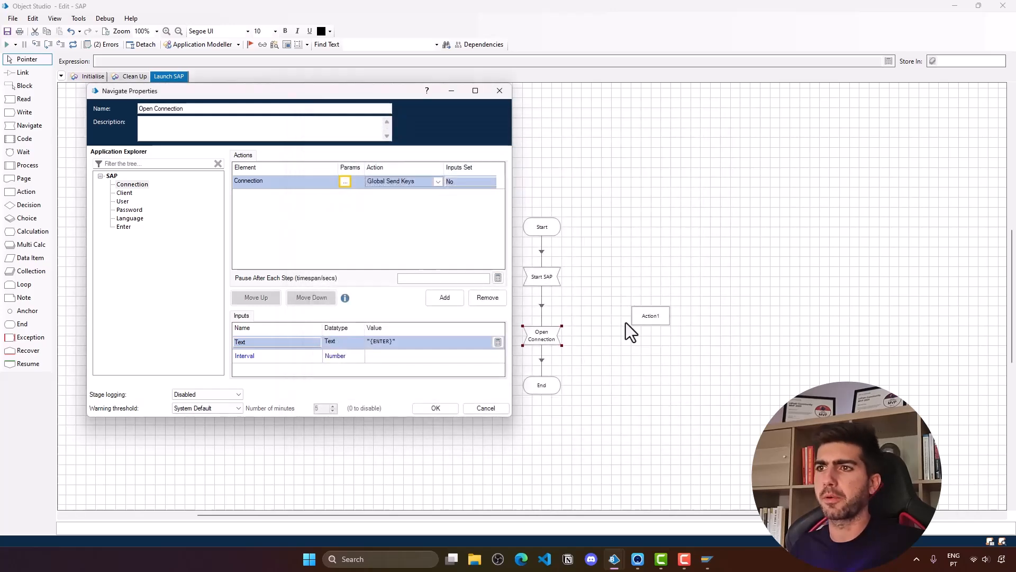
{"action": "left_click", "coordinate": [445, 408]}
{"action": "left_click", "coordinate": [659, 313]}
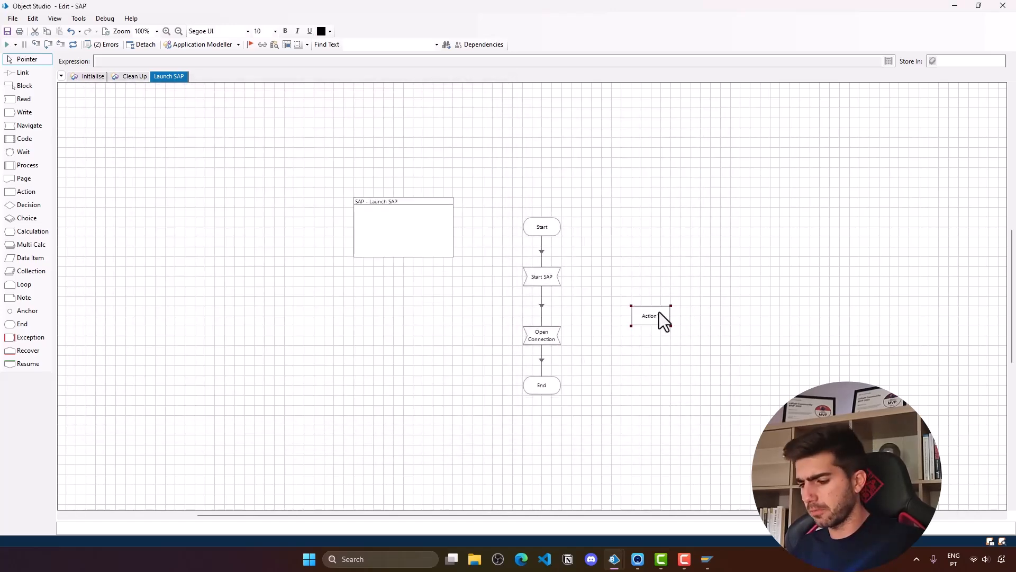
- Close SAP Logon and validate the object to find the Open Connection error
{"action": "left_click", "coordinate": [708, 559]}
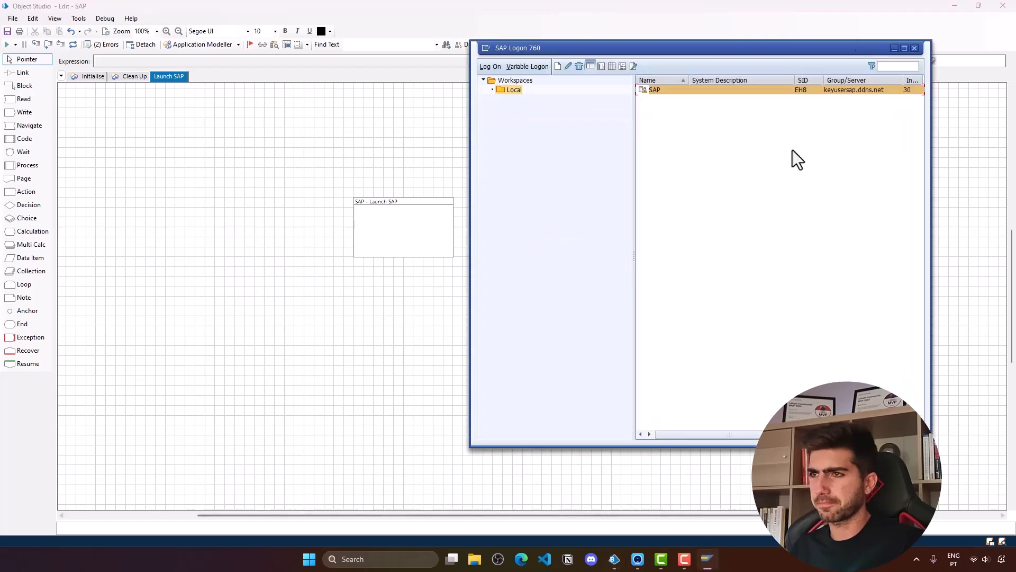
{"action": "left_click", "coordinate": [915, 48]}
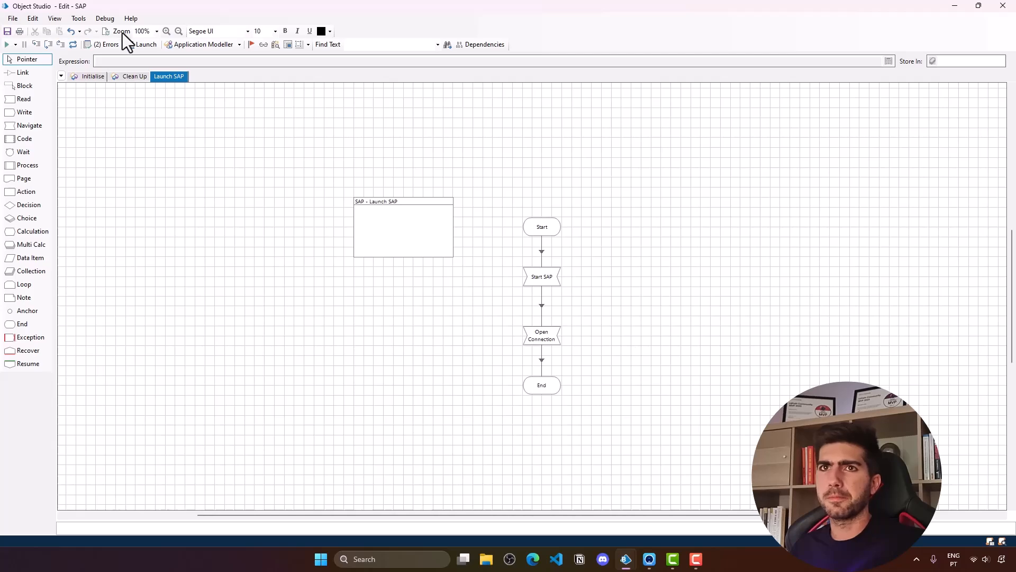
{"action": "left_click", "coordinate": [101, 45]}
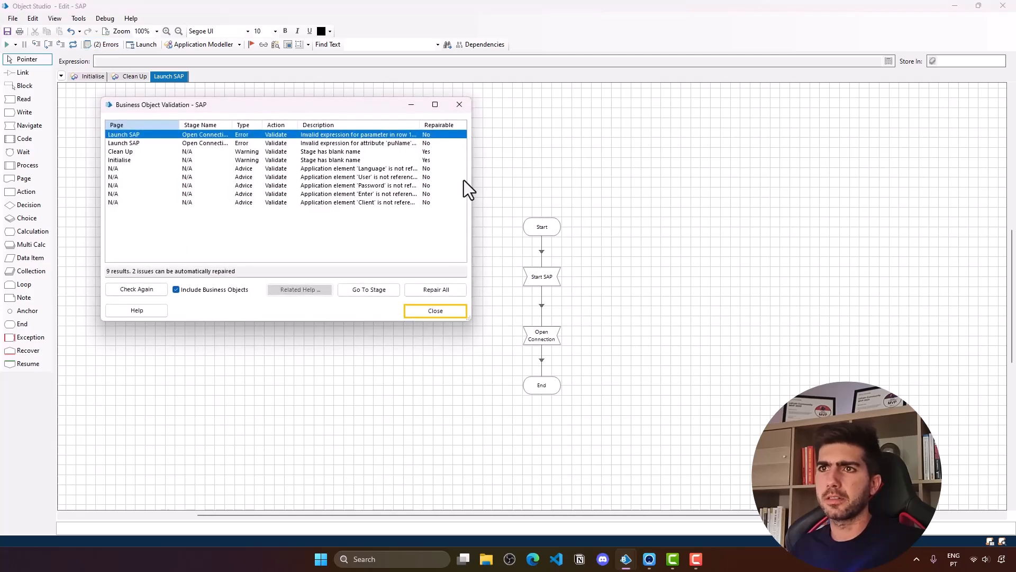
{"action": "left_click_drag", "start_coordinate": [473, 192], "coordinate": [804, 233]}
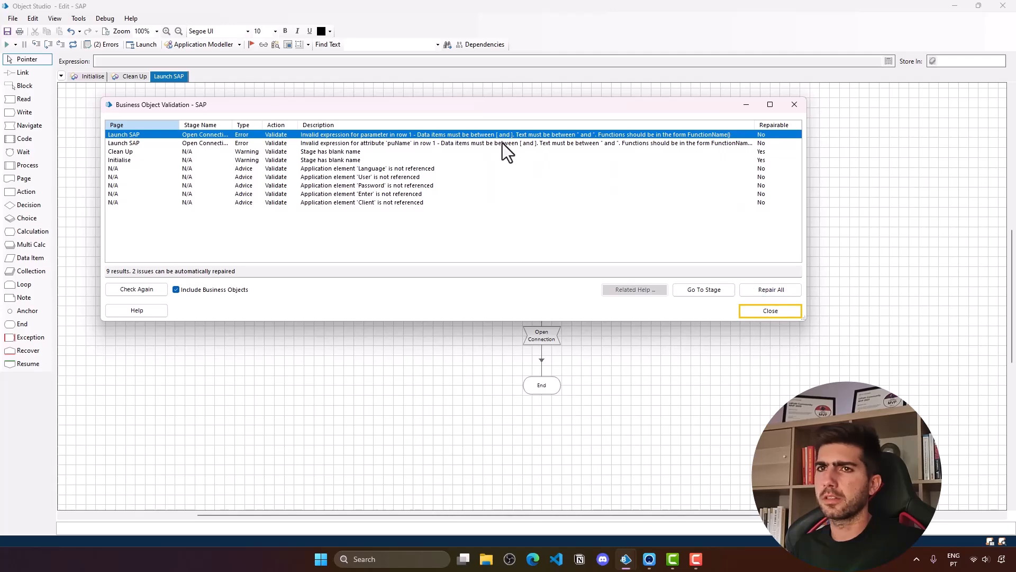
{"action": "double_click", "coordinate": [459, 135]}
{"action": "left_click", "coordinate": [779, 313]}
- Correct Open Connection's Connection parent name parameter to the quoted text "SAP"
{"action": "double_click", "coordinate": [548, 339]}
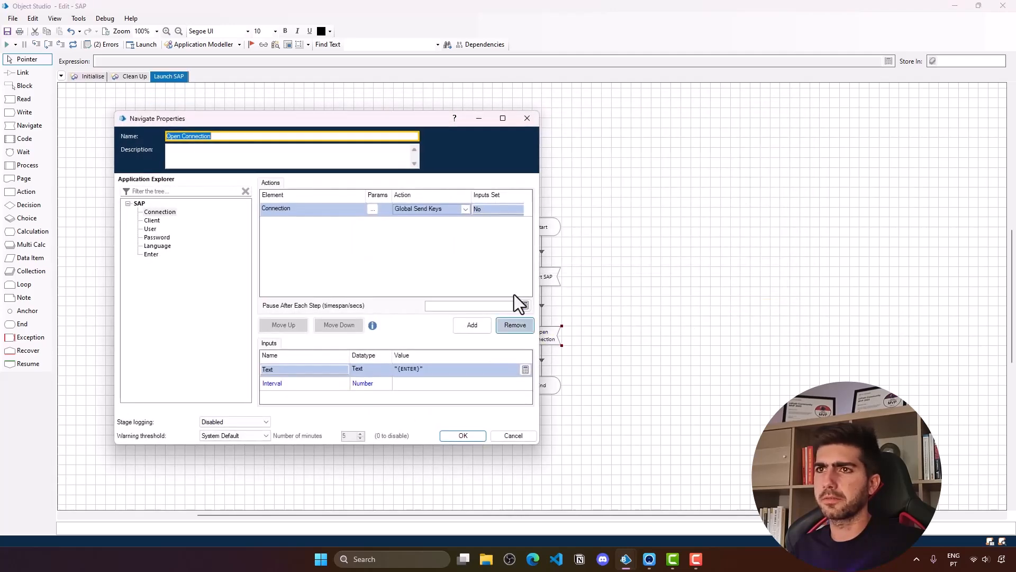
{"action": "left_click", "coordinate": [370, 209]}
{"action": "left_click", "coordinate": [468, 196]}
{"action": "type", "text": "\"SAP"}
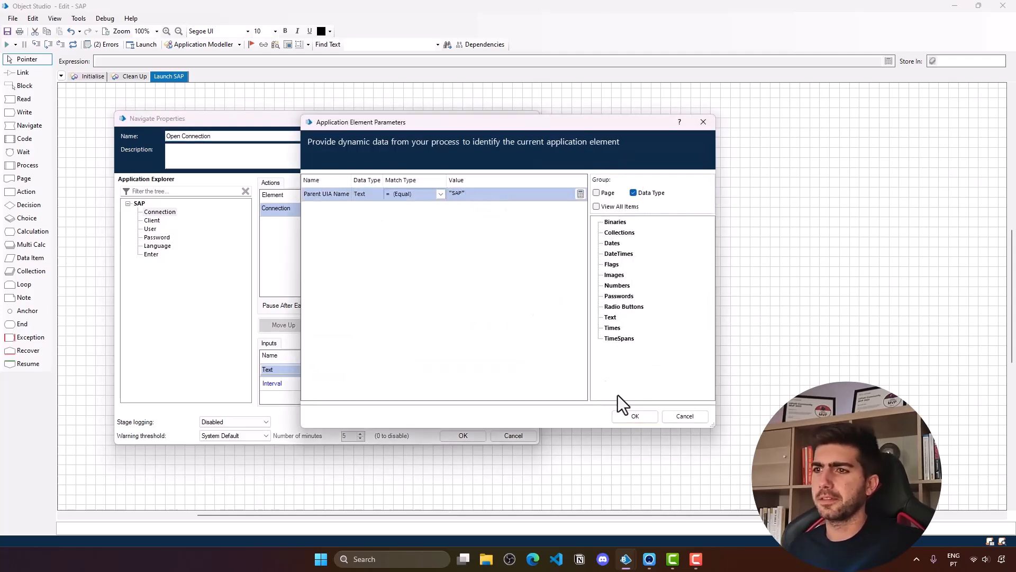
{"action": "left_click", "coordinate": [619, 417]}
{"action": "left_click", "coordinate": [461, 439]}
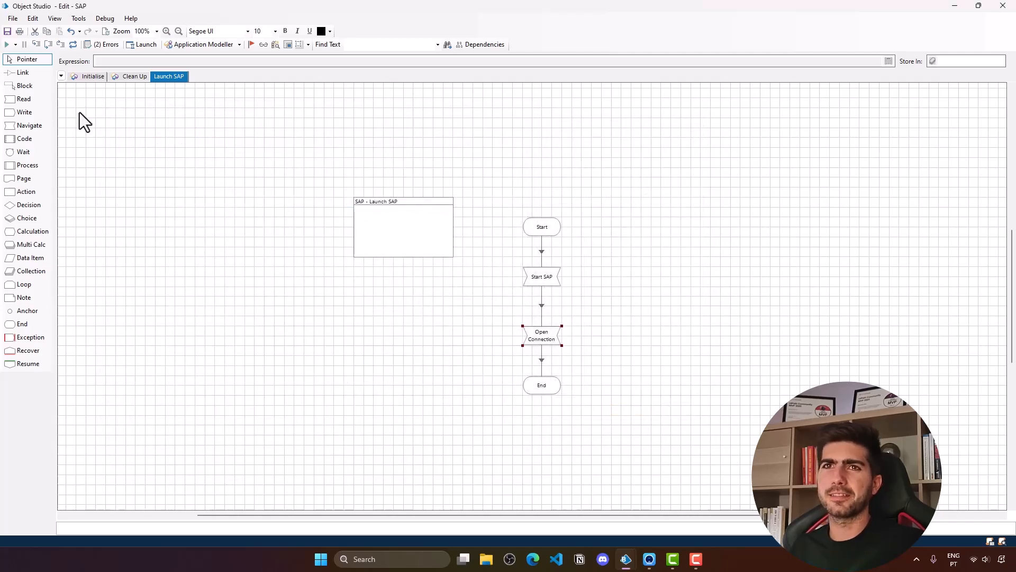
- Run the Launch SAP page, dismiss the Open Connection failure, and minimize SAP Logon
{"action": "left_click", "coordinate": [6, 45]}
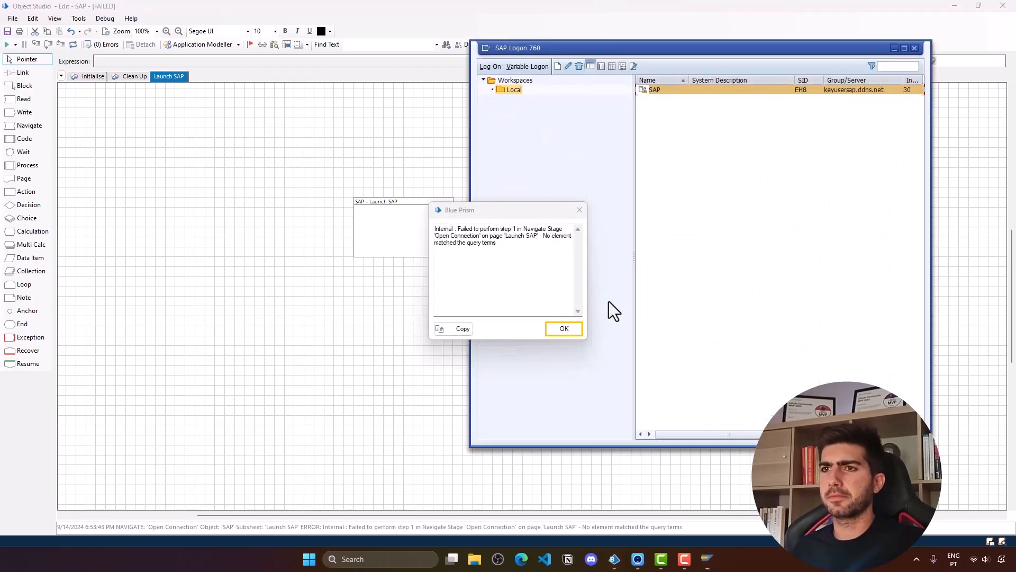
{"action": "left_click", "coordinate": [581, 329]}
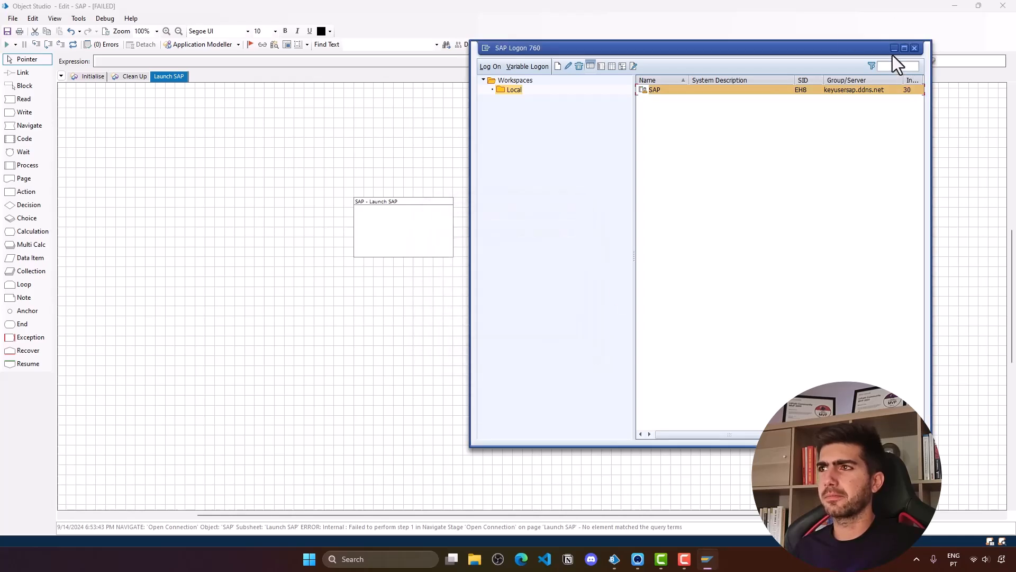
{"action": "left_click", "coordinate": [894, 48]}
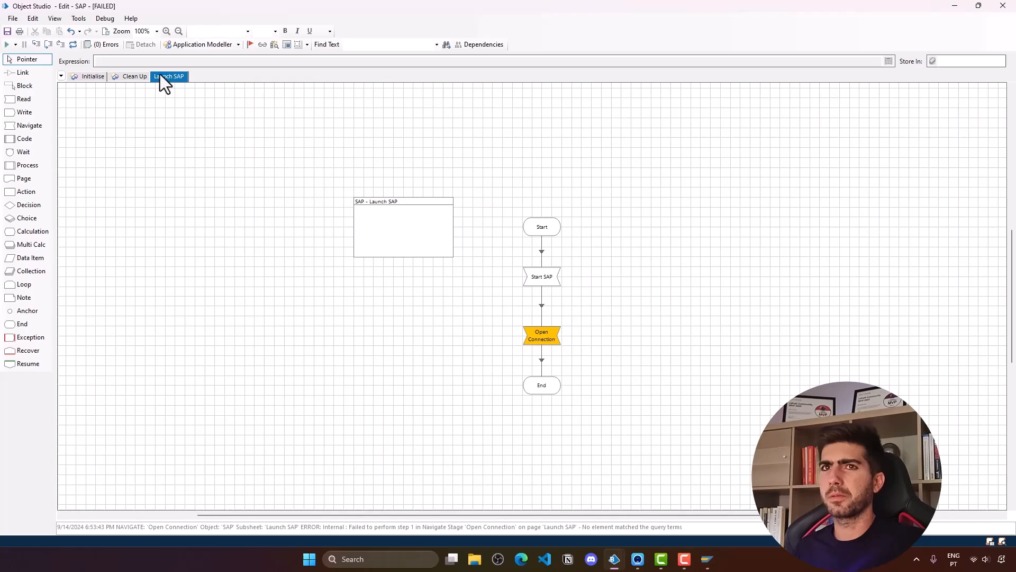
- Reset the failed run and move Open Connection and End lower on the canvas
{"action": "left_click", "coordinate": [73, 46]}
{"action": "left_click_drag", "start_coordinate": [628, 415], "coordinate": [483, 267]}
{"action": "left_click", "coordinate": [611, 411]}
{"action": "mouse_move", "coordinate": [612, 412]}
{"action": "left_mouse_down"}
{"action": "mouse_move", "coordinate": [485, 324]}
{"action": "mouse_move", "coordinate": [542, 341]}
{"action": "mouse_move", "coordinate": [542, 374]}
{"action": "left_mouse_up"}
{"action": "left_click", "coordinate": [582, 341]}
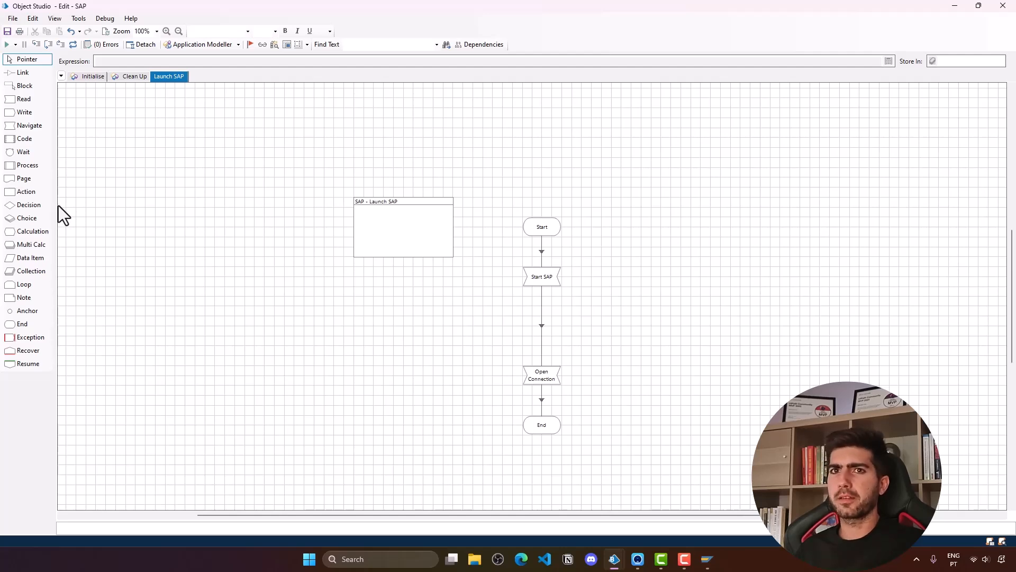
- Add a Wait stage below Start SAP, with its Time Out stage to the right
{"action": "left_click_drag", "start_coordinate": [23, 157], "coordinate": [592, 324]}
{"action": "left_click_drag", "start_coordinate": [590, 405], "coordinate": [680, 317]}
{"action": "left_click_drag", "start_coordinate": [585, 315], "coordinate": [539, 327]}
{"action": "left_click", "coordinate": [542, 324]}
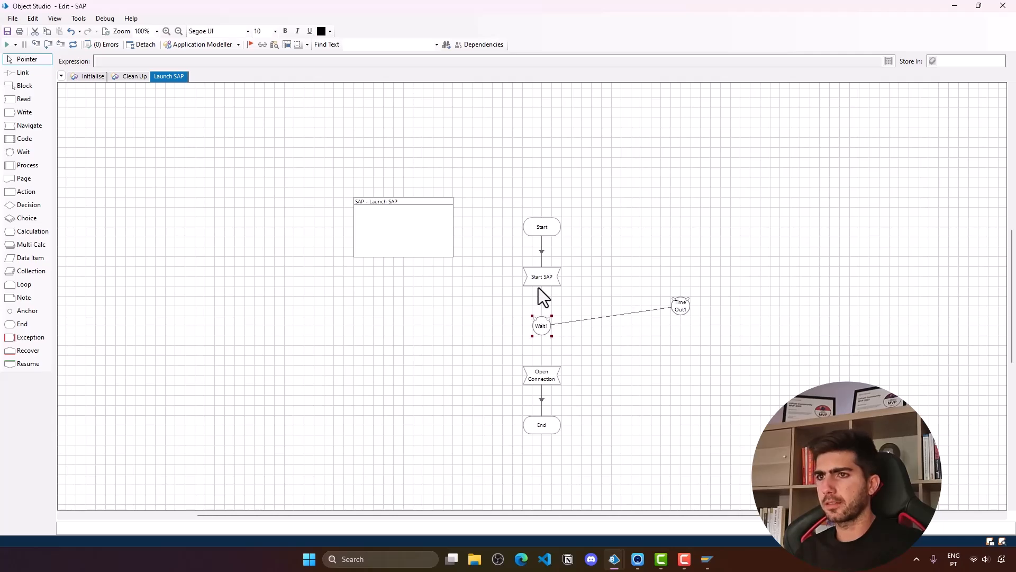
{"action": "double_click", "coordinate": [535, 329]}
- Make Wait1 wait until the Connection element with Parent UIA Name "SAP" exists
{"action": "left_click_drag", "start_coordinate": [170, 227], "coordinate": [266, 227]}
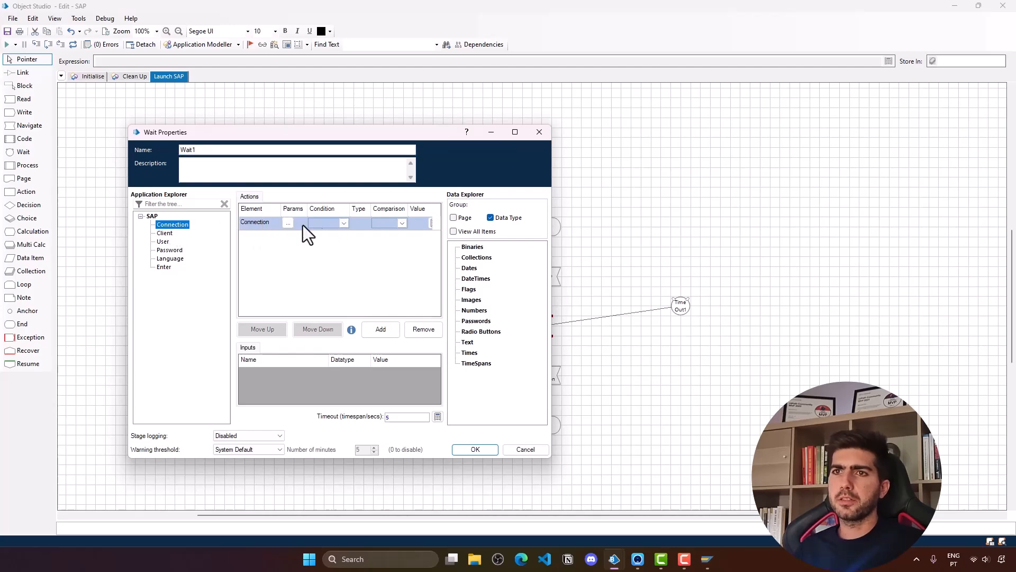
{"action": "left_click", "coordinate": [288, 223]}
{"action": "left_click", "coordinate": [486, 194]}
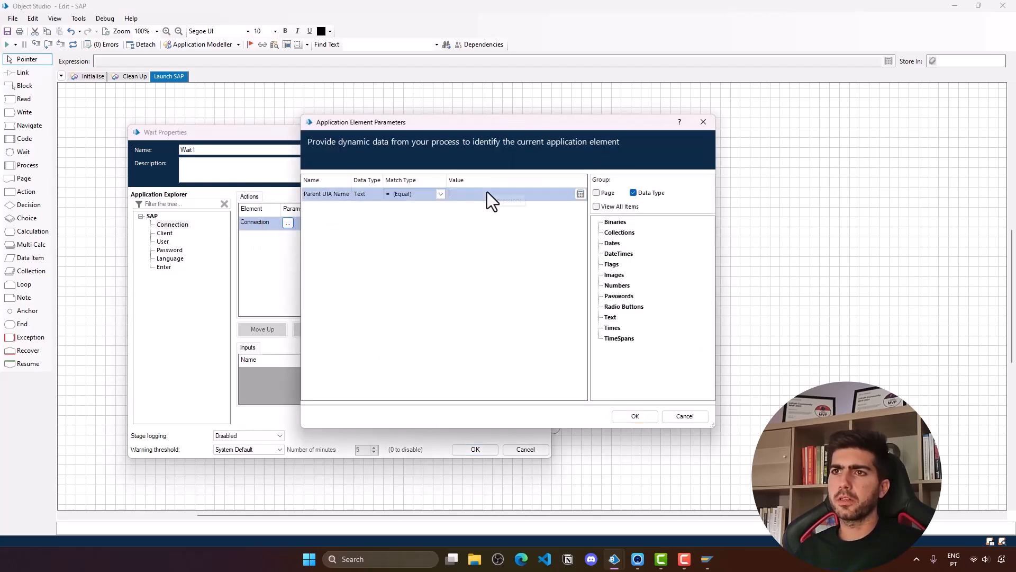
{"action": "type", "text": "\"SAP\""}
{"action": "left_click", "coordinate": [625, 416]}
{"action": "left_click", "coordinate": [339, 223]}
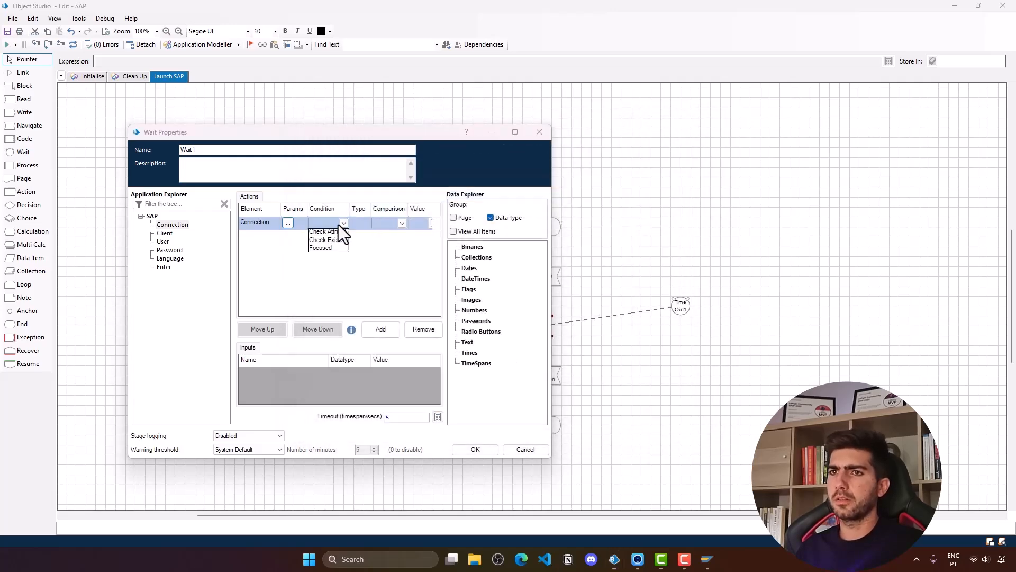
{"action": "left_click", "coordinate": [343, 242]}
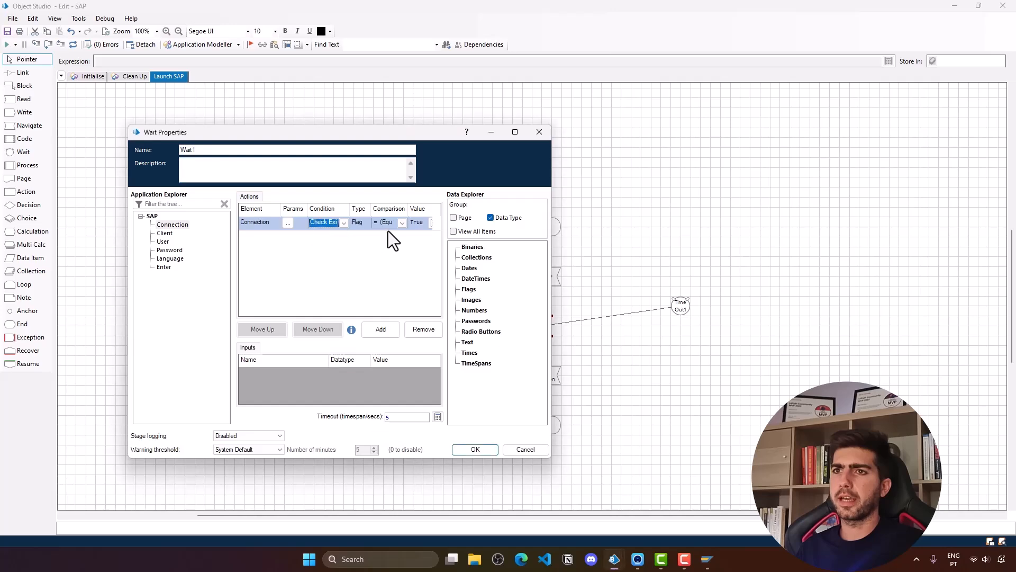
{"action": "left_click", "coordinate": [483, 450]}
- Line Time Out1 up level with Wait1 and confirm Wait1's 5-second timeout
{"action": "left_click_drag", "start_coordinate": [675, 306], "coordinate": [677, 325]}
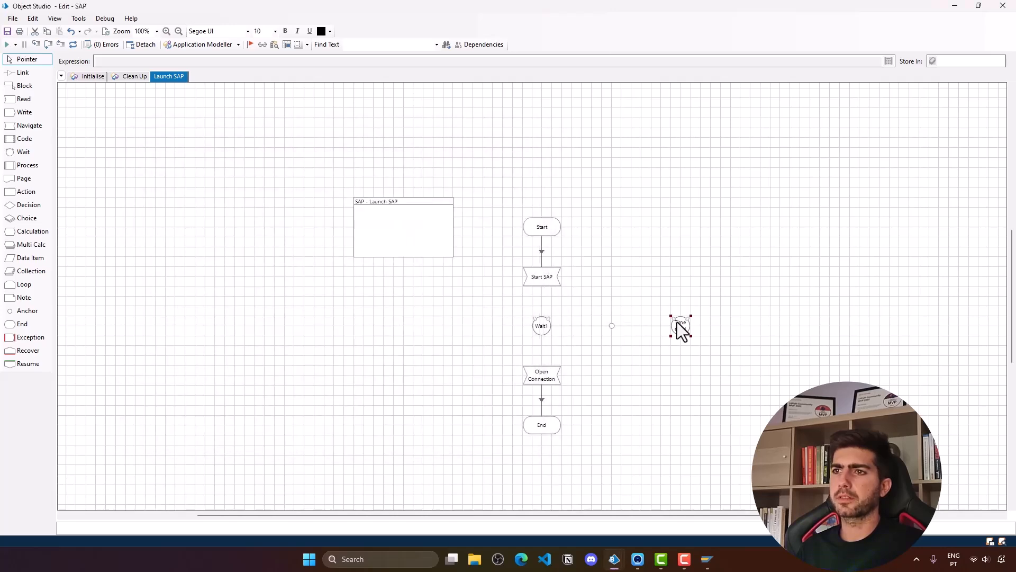
{"action": "double_click", "coordinate": [542, 325]}
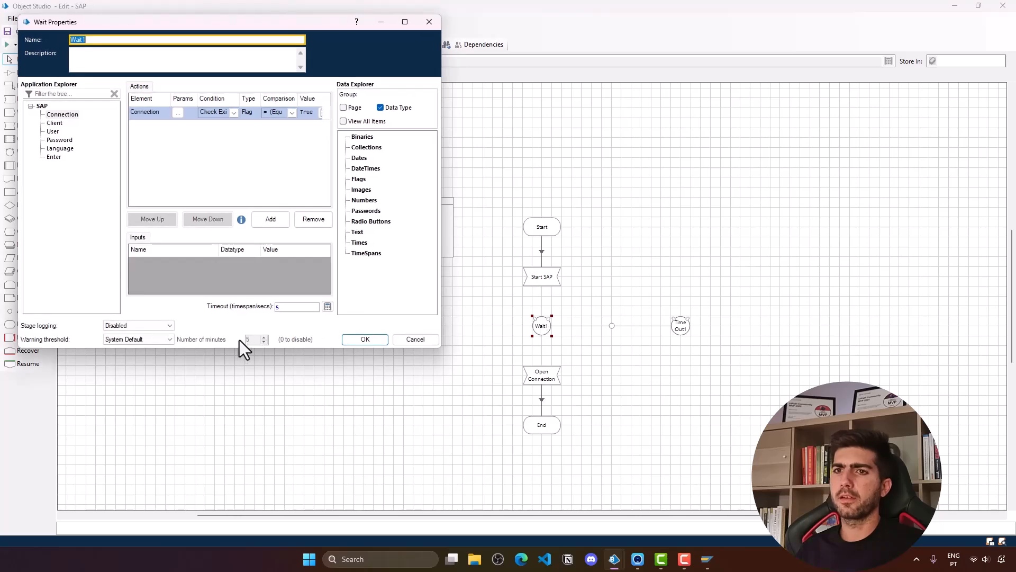
{"action": "left_click", "coordinate": [376, 341]}
{"action": "left_click", "coordinate": [677, 330]}
{"action": "double_click", "coordinate": [676, 329]}
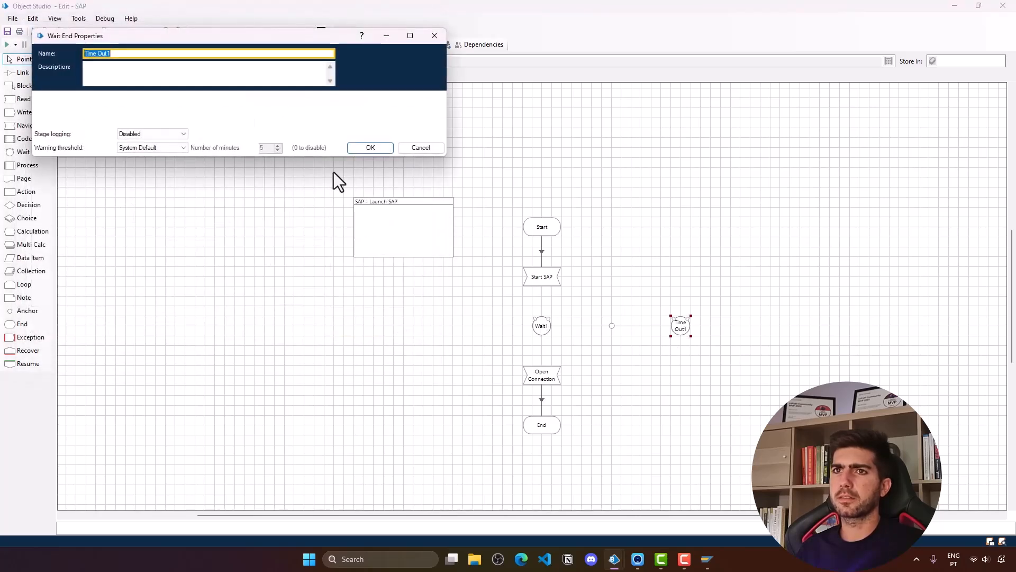
{"action": "left_click", "coordinate": [353, 149]}
{"action": "left_click", "coordinate": [545, 325]}
{"action": "double_click", "coordinate": [545, 324]}
{"action": "left_click", "coordinate": [308, 334]}
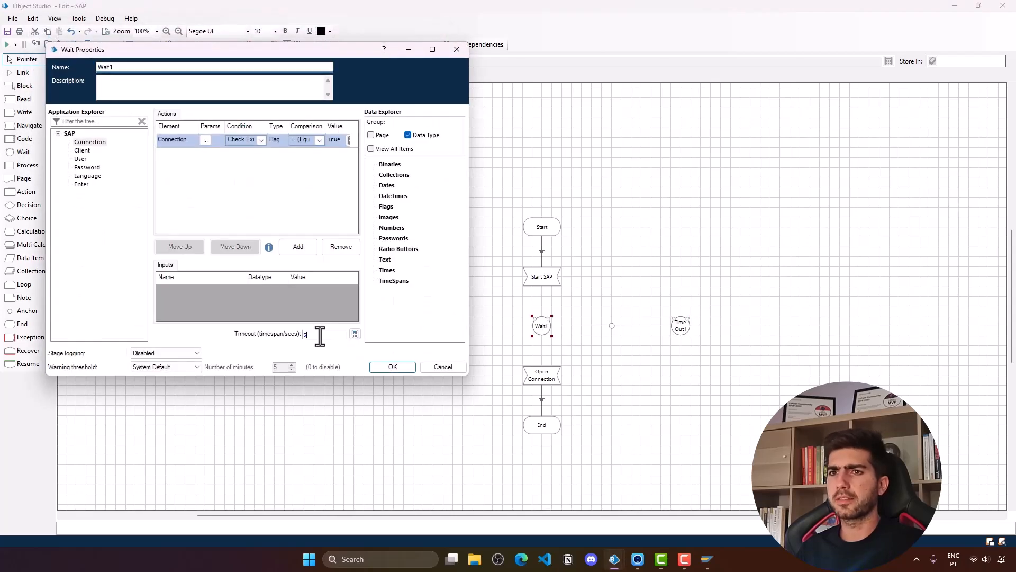
{"action": "left_click", "coordinate": [405, 370]}
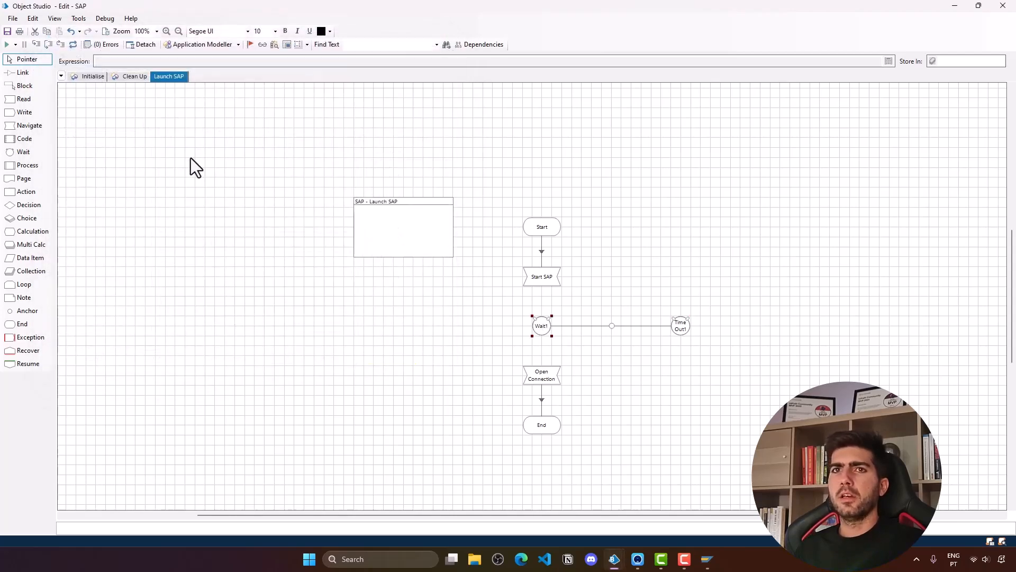
{"action": "left_click", "coordinate": [39, 73]}
- Link Start SAP to Wait1, the Exists branch to Open Connection, and Time Out1 to End
{"action": "left_click_drag", "start_coordinate": [544, 284], "coordinate": [543, 324]}
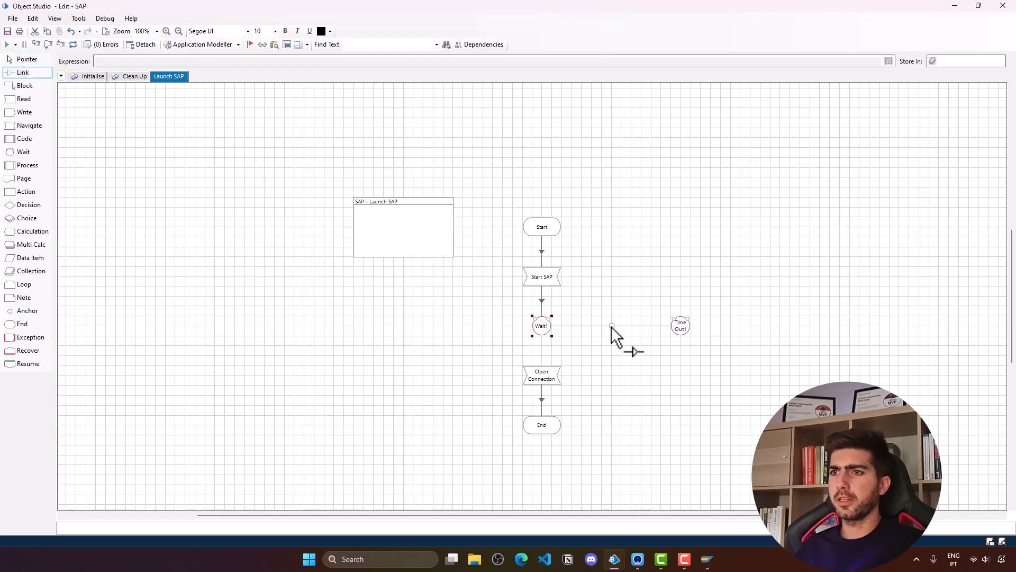
{"action": "left_click_drag", "start_coordinate": [583, 344], "coordinate": [541, 370]}
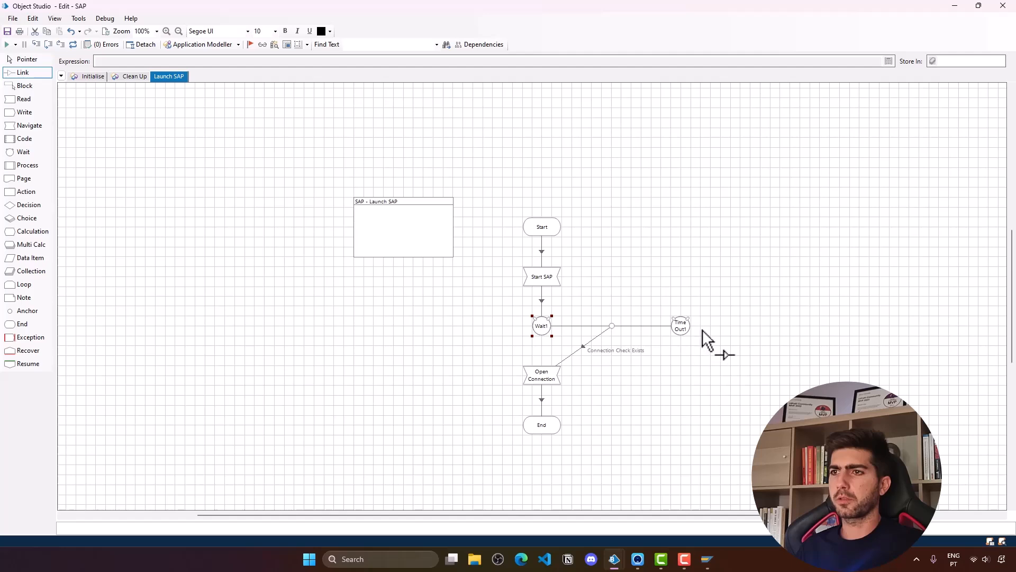
{"action": "left_click_drag", "start_coordinate": [680, 326], "coordinate": [685, 347]}
{"action": "left_click_drag", "start_coordinate": [610, 421], "coordinate": [539, 429]}
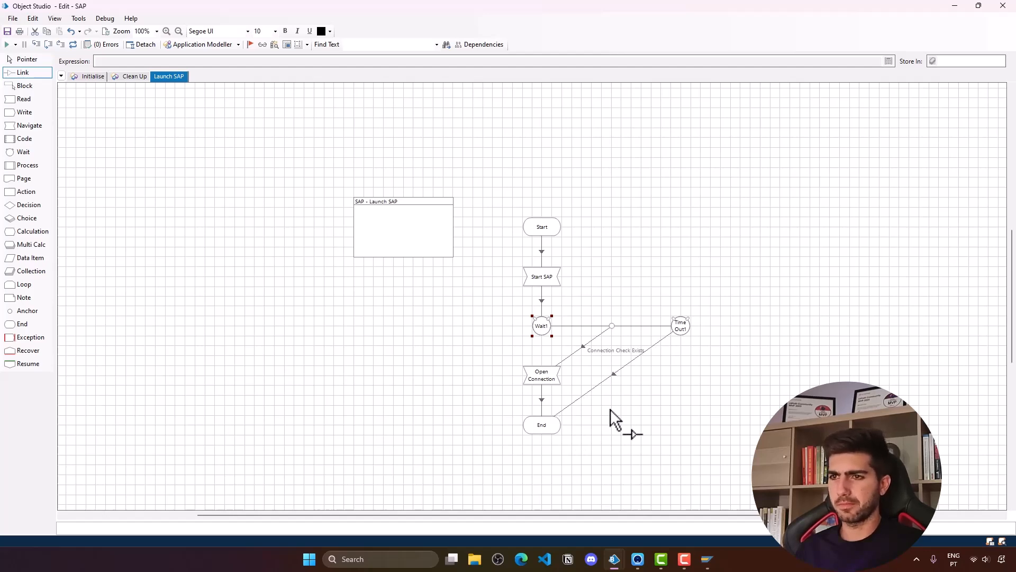
- Move End beneath Time Out1 and close the previously launched SAP window
{"action": "left_click", "coordinate": [27, 59]}
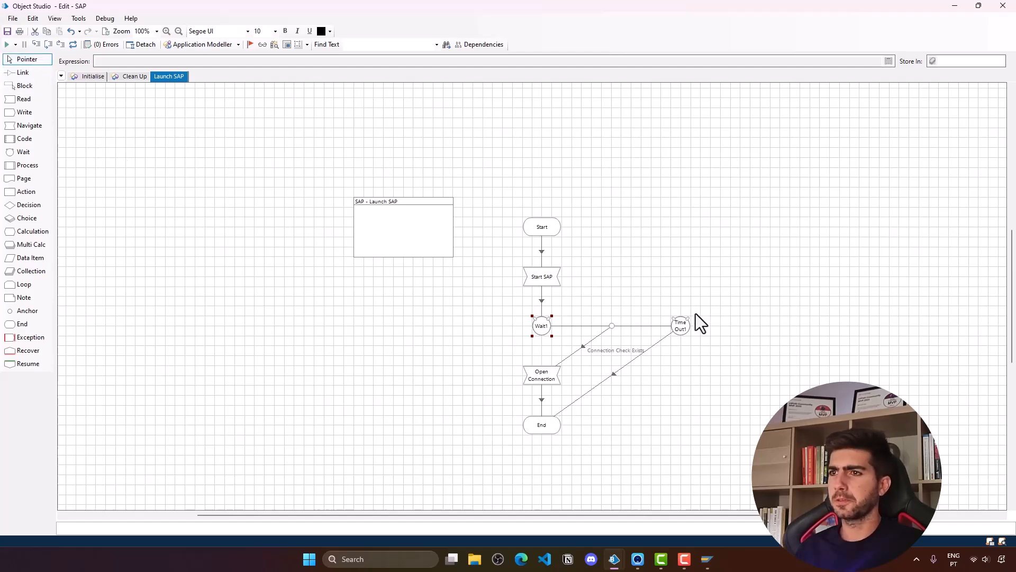
{"action": "left_click_drag", "start_coordinate": [541, 432], "coordinate": [681, 430]}
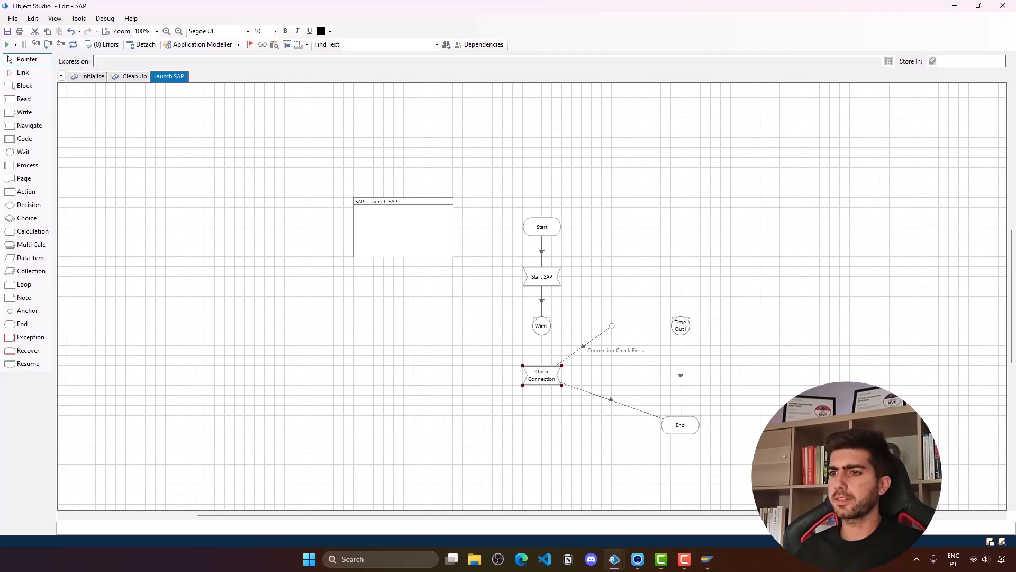
{"action": "right_click", "coordinate": [708, 559]}
{"action": "left_click", "coordinate": [704, 528]}
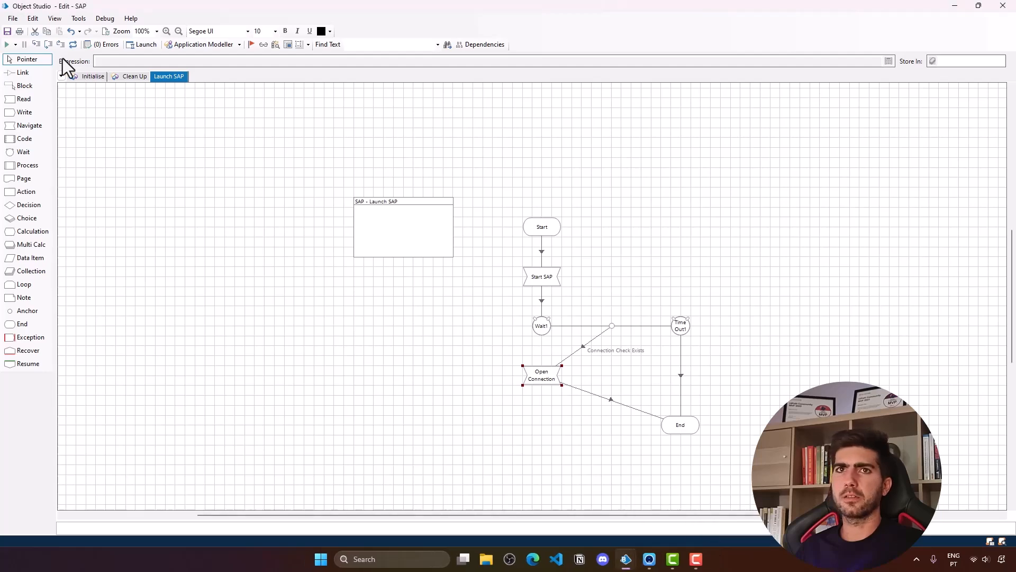
- Run Launch SAP through to the SAP logon screen, then minimize that window
{"action": "left_click", "coordinate": [8, 45]}
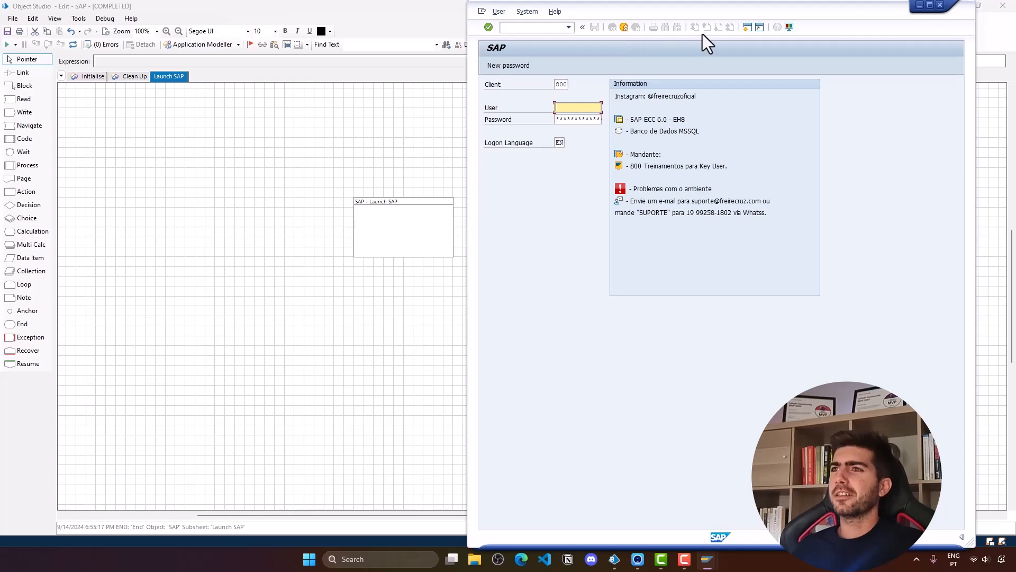
{"action": "left_click_drag", "start_coordinate": [786, 14], "coordinate": [640, 15]}
{"action": "left_click", "coordinate": [774, 9]}
{"action": "left_click", "coordinate": [414, 329]}
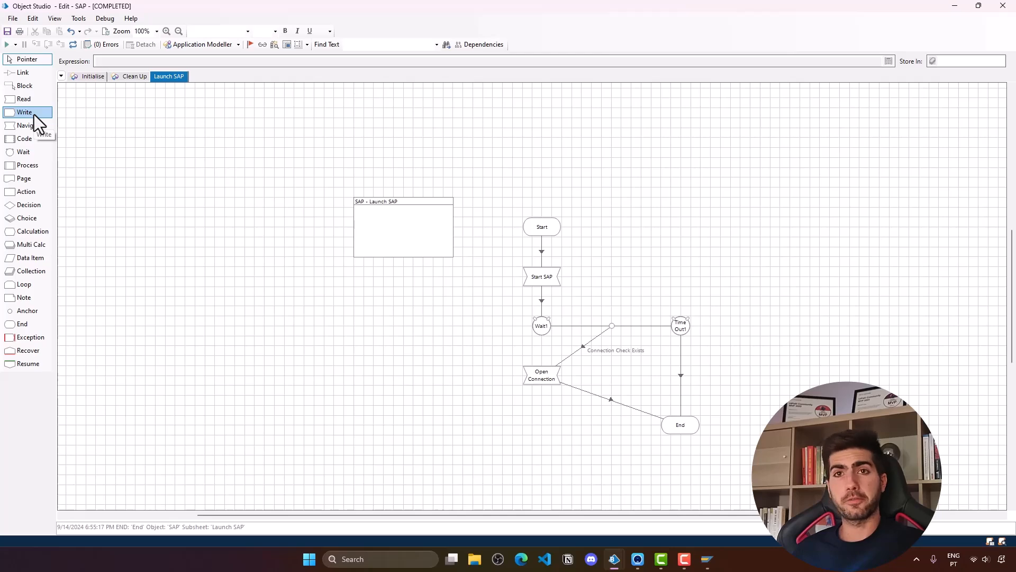
- Drop a Write stage onto the canvas and position Writer1 just below Open Connection
{"action": "left_click_drag", "start_coordinate": [33, 114], "coordinate": [514, 380]}
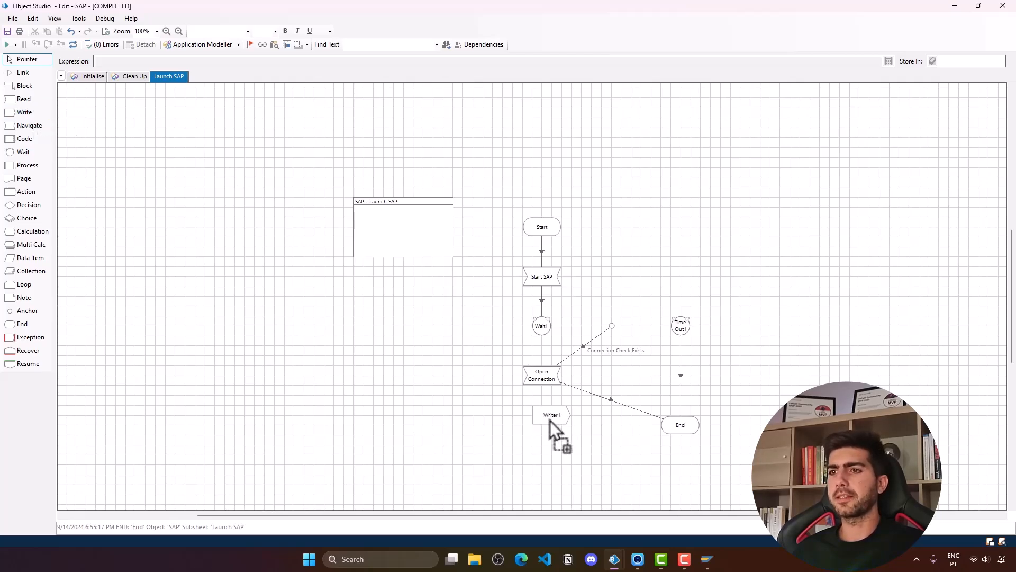
{"action": "left_click_drag", "start_coordinate": [546, 421], "coordinate": [542, 398]}
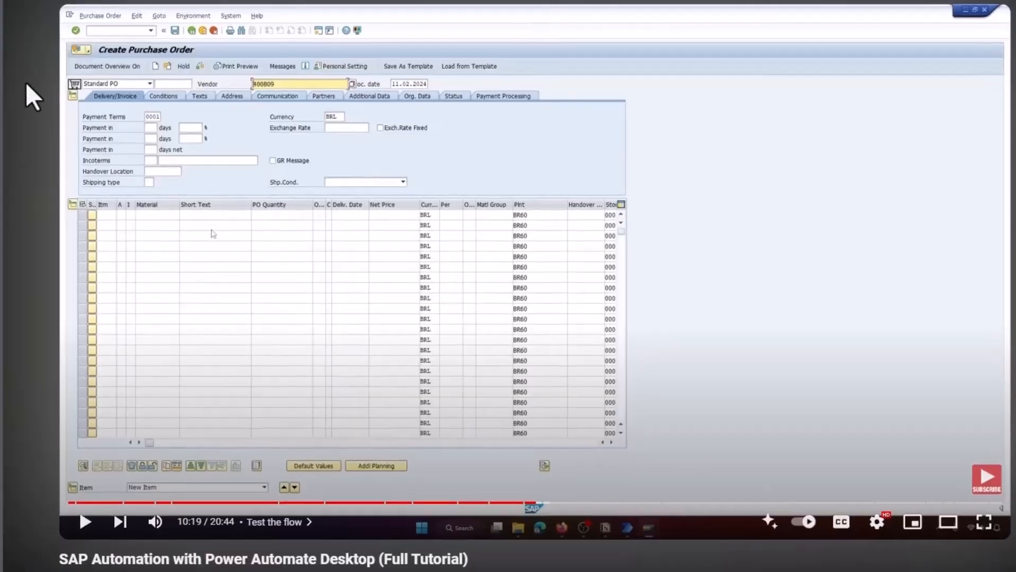
{"action": "scroll", "coordinate": [25, 83], "scroll_direction": "down", "scroll_amount": 4}
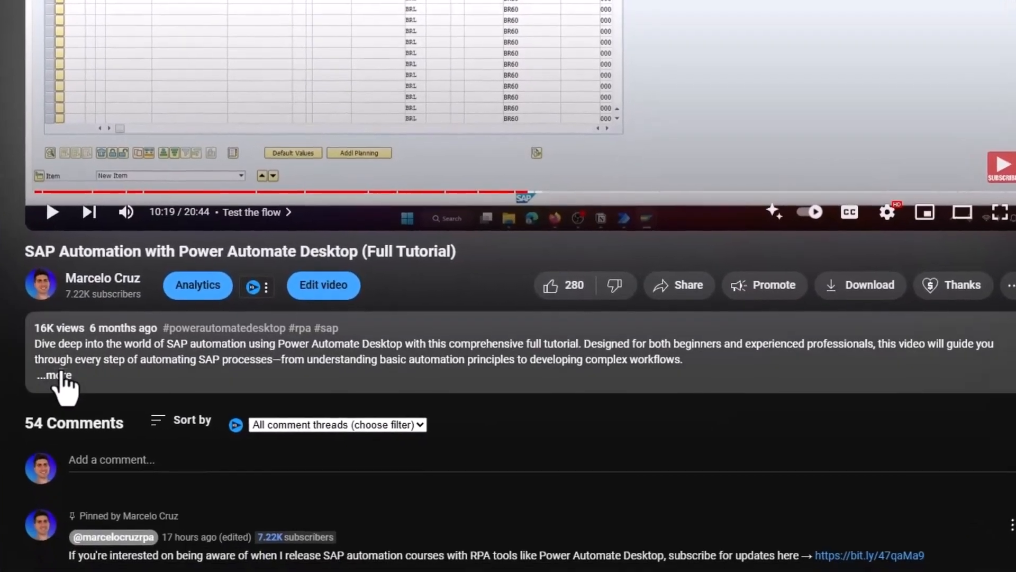
{"action": "left_click", "coordinate": [64, 375]}
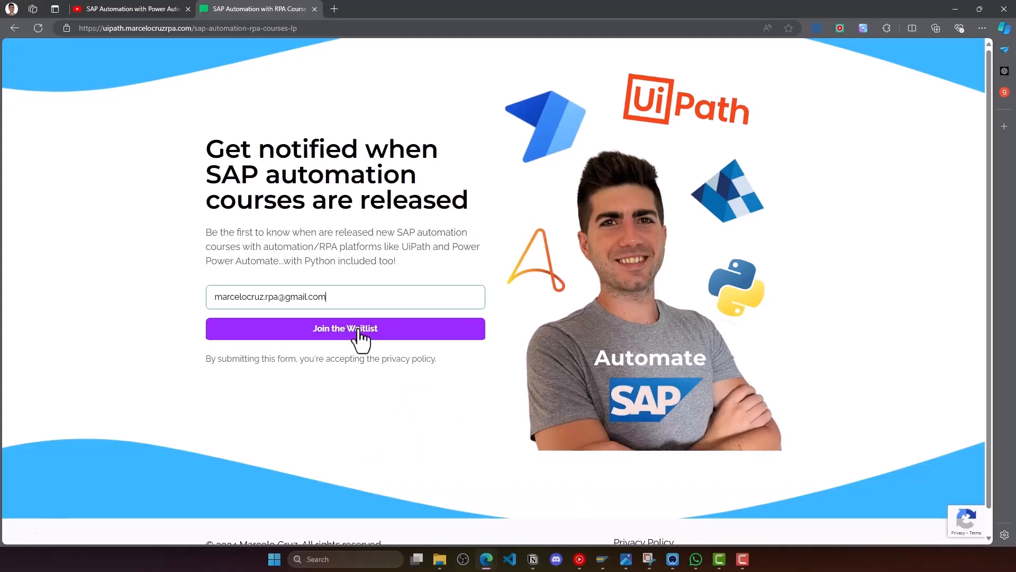
{"action": "left_click", "coordinate": [421, 340]}
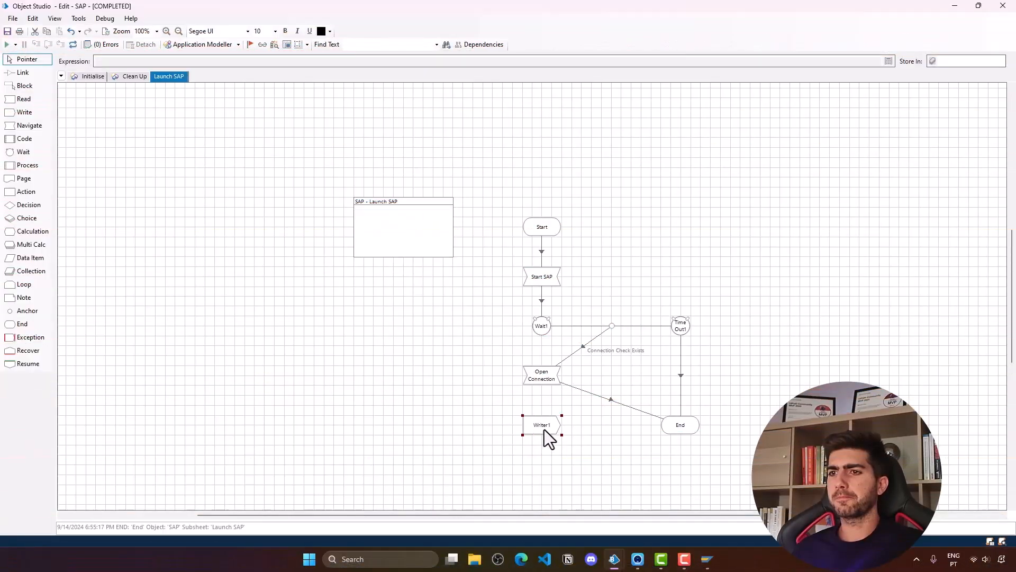
- Give Writer1 write rows for the Client, User, Password and Language elements, values left blank
{"action": "double_click", "coordinate": [544, 429]}
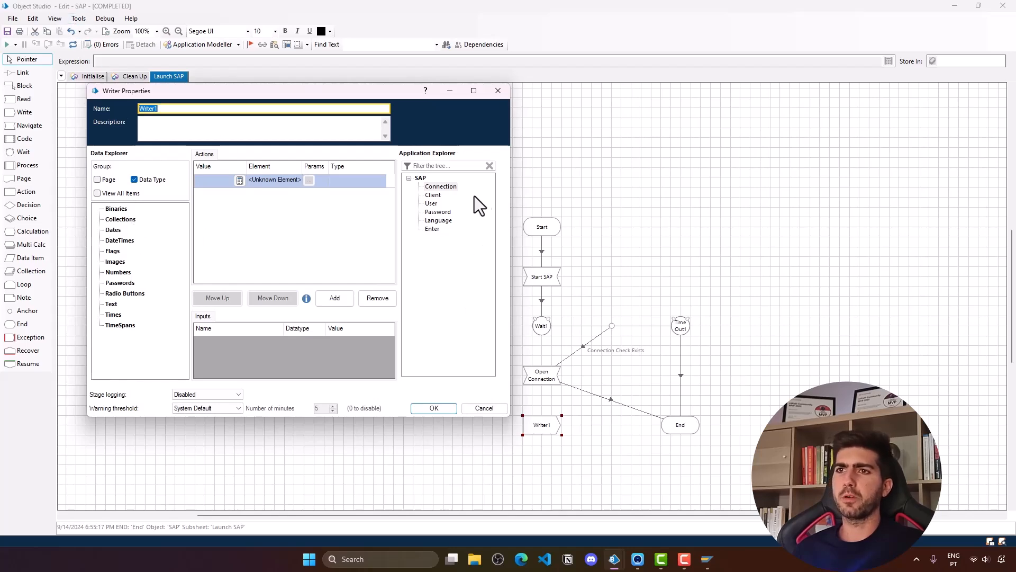
{"action": "left_click_drag", "start_coordinate": [433, 196], "coordinate": [270, 183]}
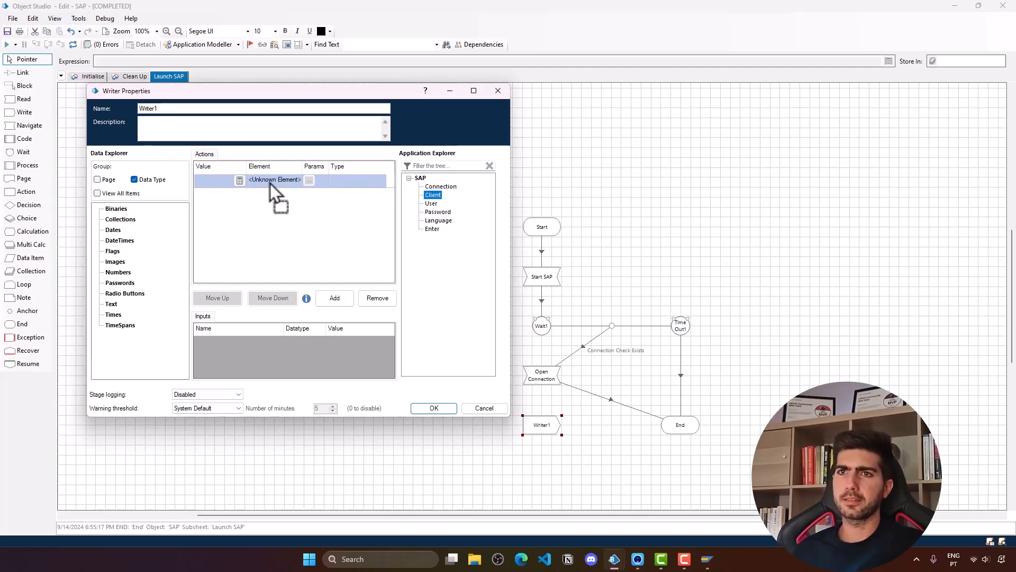
{"action": "left_click", "coordinate": [334, 299]}
{"action": "left_click", "coordinate": [333, 298]}
{"action": "left_click", "coordinate": [334, 298]}
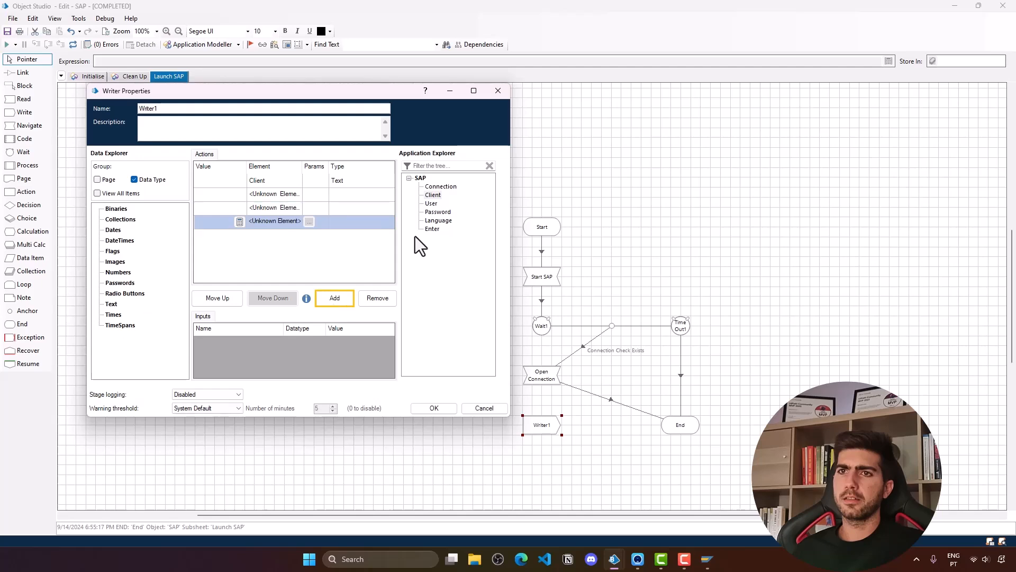
{"action": "left_click", "coordinate": [439, 212]}
{"action": "left_click_drag", "start_coordinate": [433, 205], "coordinate": [271, 194]}
{"action": "left_click_drag", "start_coordinate": [442, 212], "coordinate": [283, 221]}
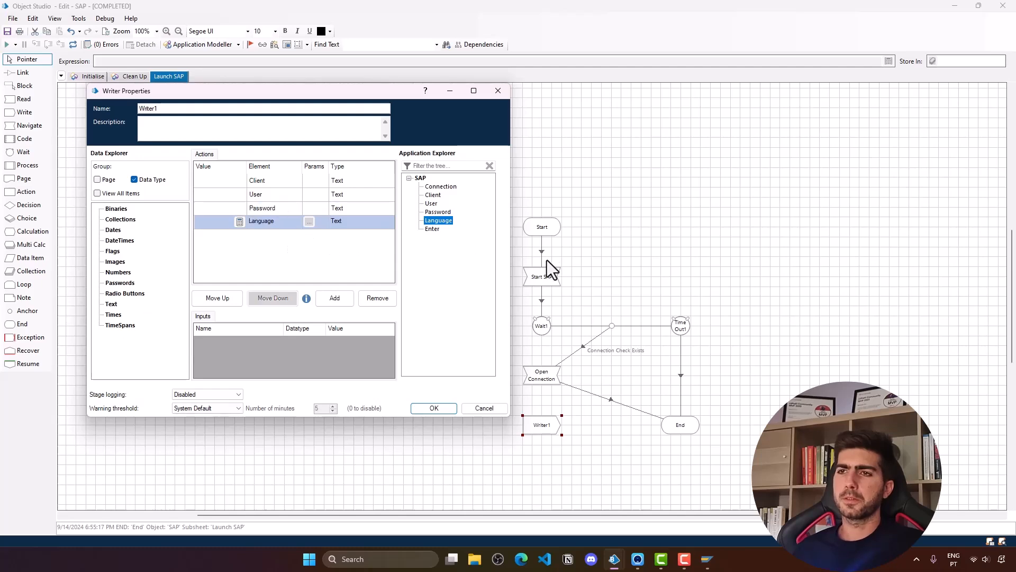
{"action": "left_click_drag", "start_coordinate": [511, 269], "coordinate": [854, 288]}
{"action": "left_click", "coordinate": [302, 180]}
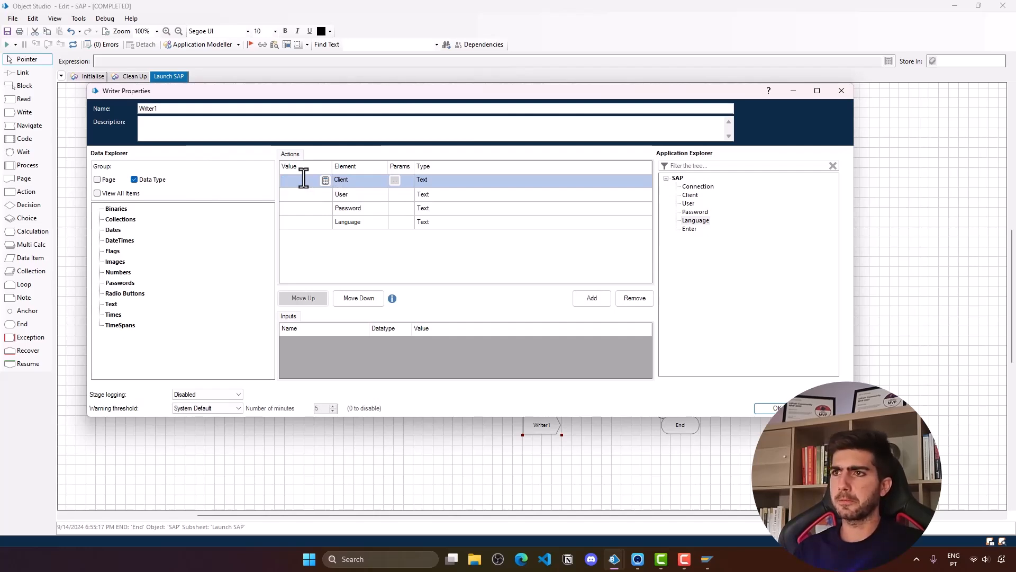
{"action": "left_click", "coordinate": [439, 212]}
{"action": "left_click", "coordinate": [420, 221]}
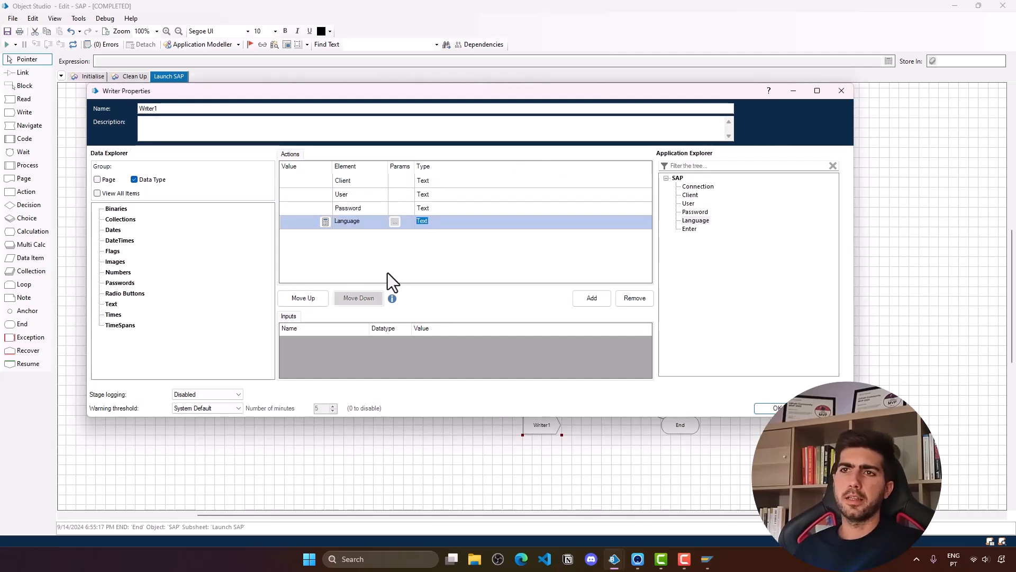
{"action": "left_click", "coordinate": [317, 180]}
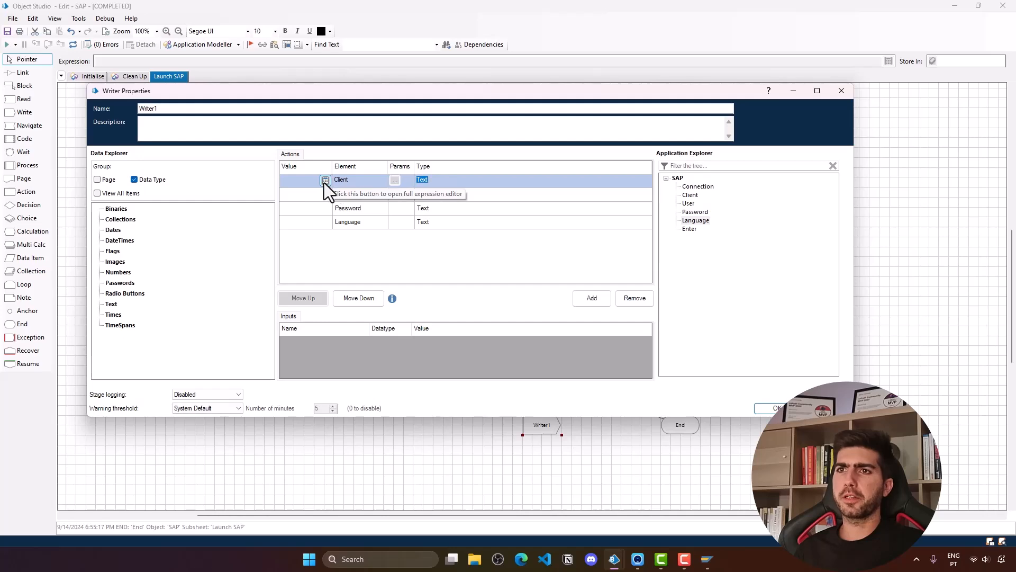
{"action": "left_click", "coordinate": [767, 408]}
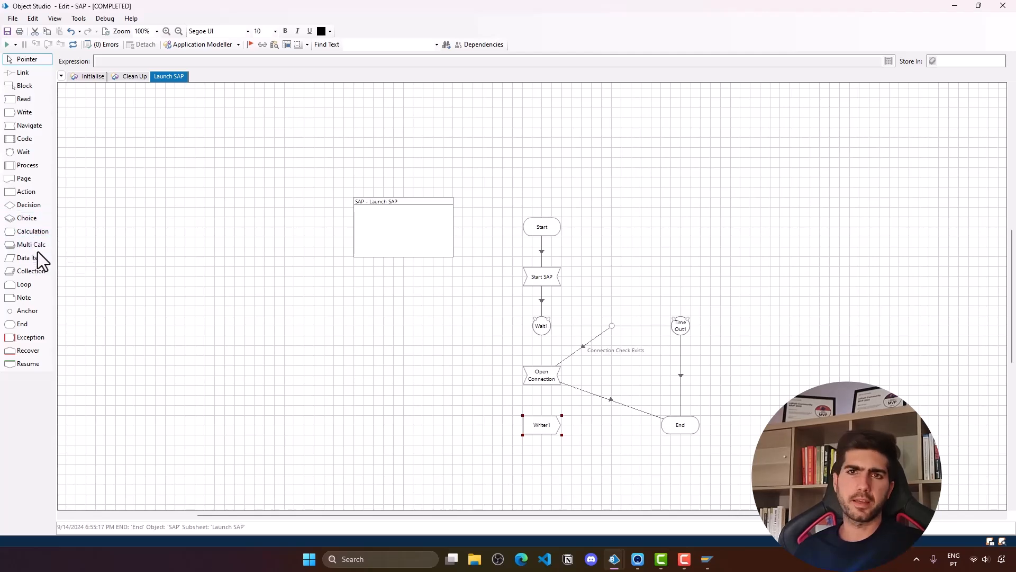
- Place three data items (Data1, Data2, Data3) on the Launch SAP page
{"action": "left_click_drag", "start_coordinate": [37, 258], "coordinate": [386, 337]}
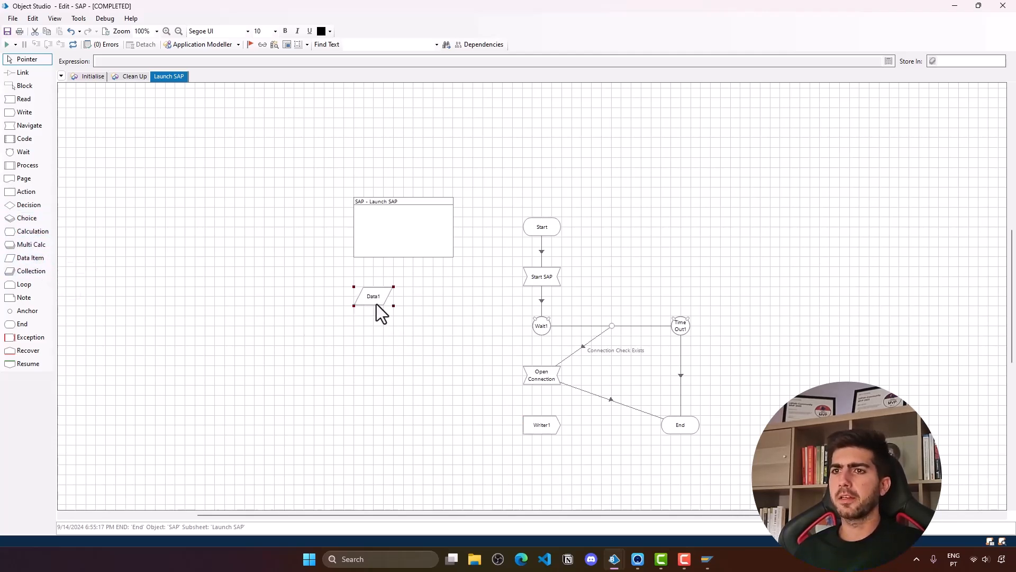
{"action": "left_click_drag", "start_coordinate": [42, 258], "coordinate": [370, 332]}
{"action": "left_click_drag", "start_coordinate": [60, 262], "coordinate": [372, 362]}
- Turn Data1 into a Text data item named Connection Name with initial value SAP
{"action": "double_click", "coordinate": [373, 297]}
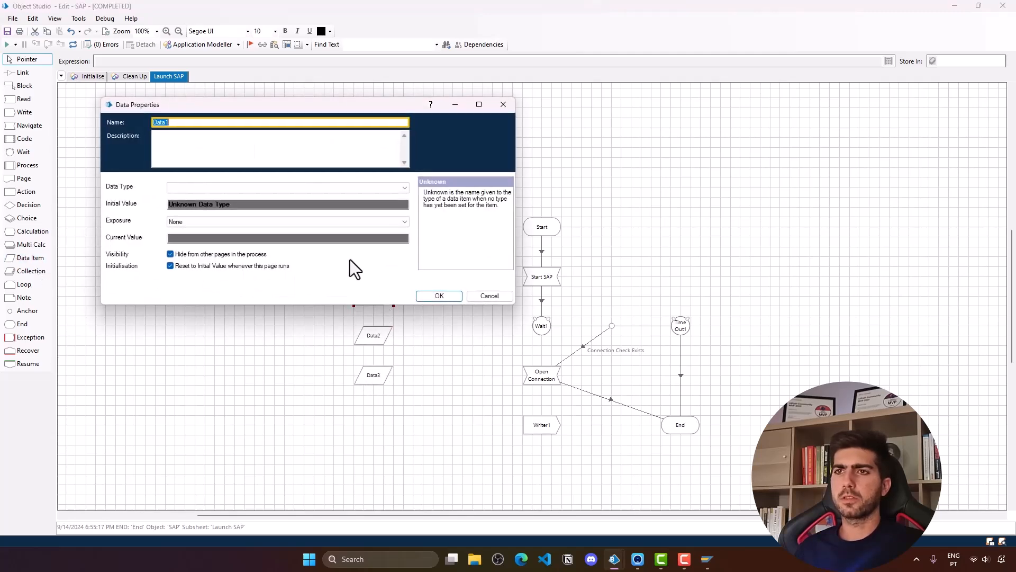
{"action": "type", "text": "c"}
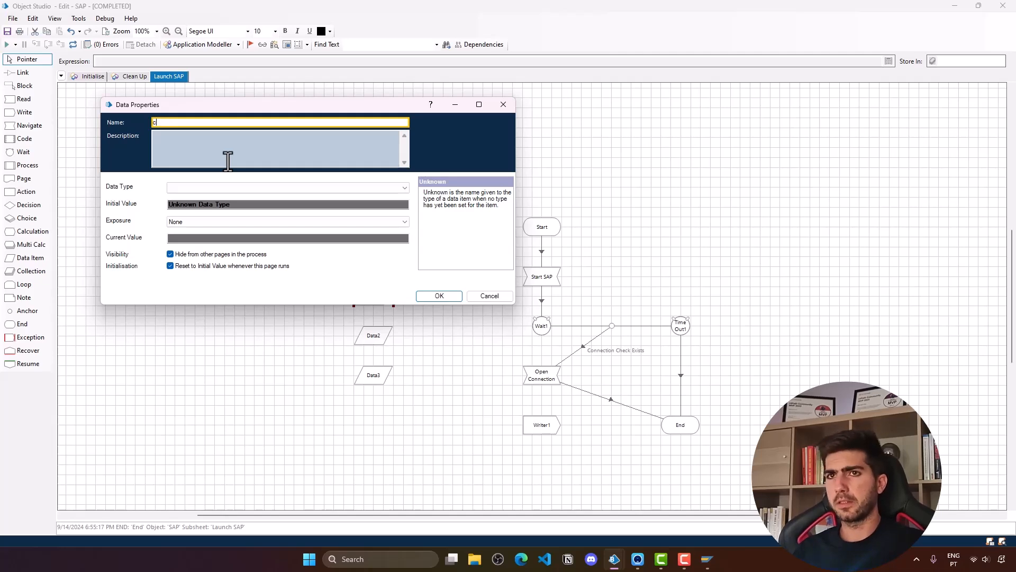
{"action": "type", "text": "onnection Name"}
{"action": "left_click", "coordinate": [202, 204]}
{"action": "left_click", "coordinate": [233, 222]}
{"action": "left_click", "coordinate": [214, 192]}
{"action": "left_click", "coordinate": [214, 192]}
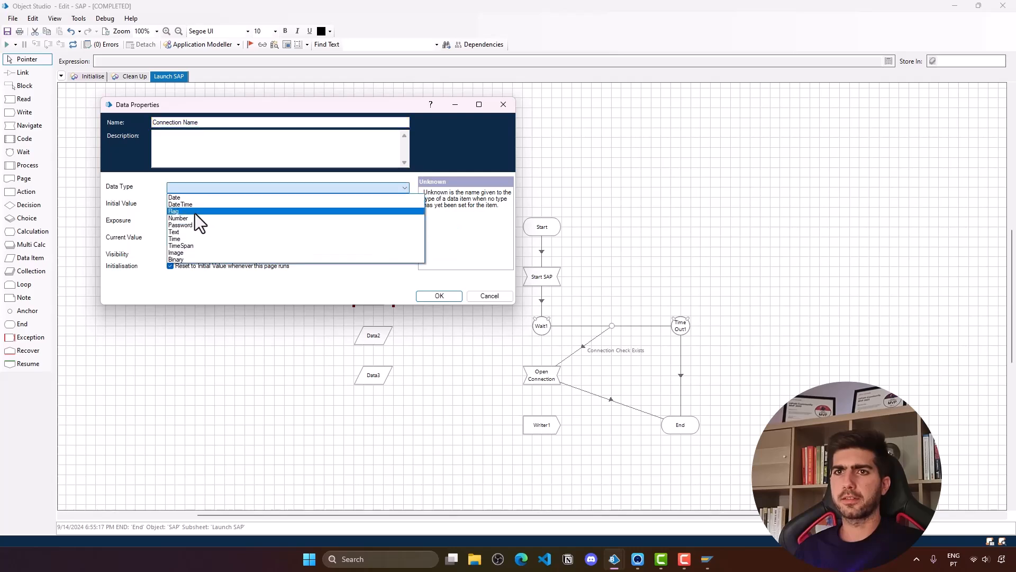
{"action": "left_click", "coordinate": [192, 232]}
{"action": "left_click", "coordinate": [192, 205]}
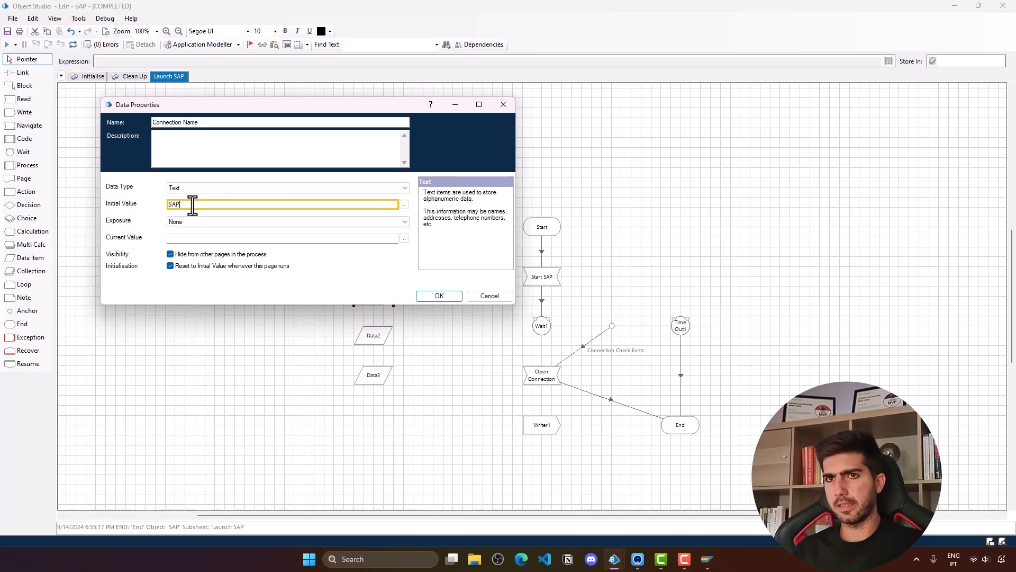
{"action": "left_click", "coordinate": [440, 299]}
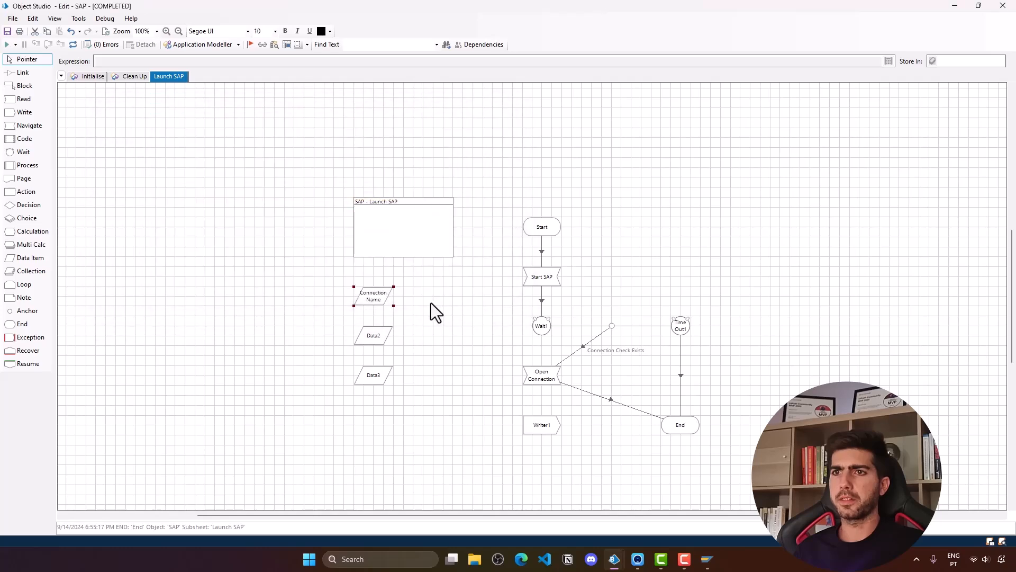
- Turn Data2 into a Number data item named Client with initial value 800
{"action": "double_click", "coordinate": [377, 331]}
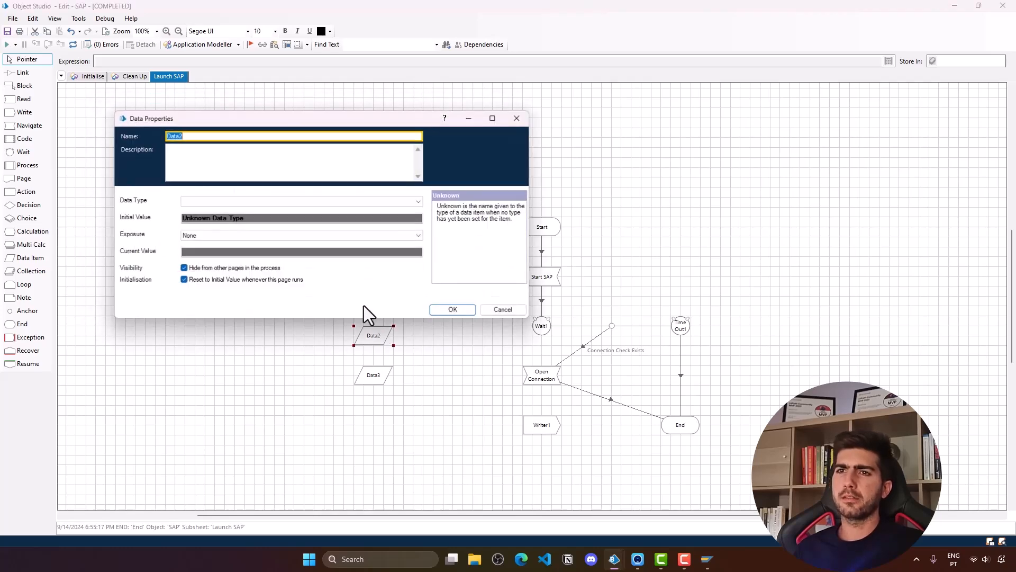
{"action": "type", "text": "cLIENT"}
{"action": "key", "text": "BackSpace"}
{"action": "key", "text": "BackSpace"}
{"action": "key", "text": "BackSpace"}
{"action": "key", "text": "BackSpace"}
{"action": "key", "text": "BackSpace"}
{"action": "key", "text": "BackSpace"}
{"action": "type", "text": "Clienbt"}
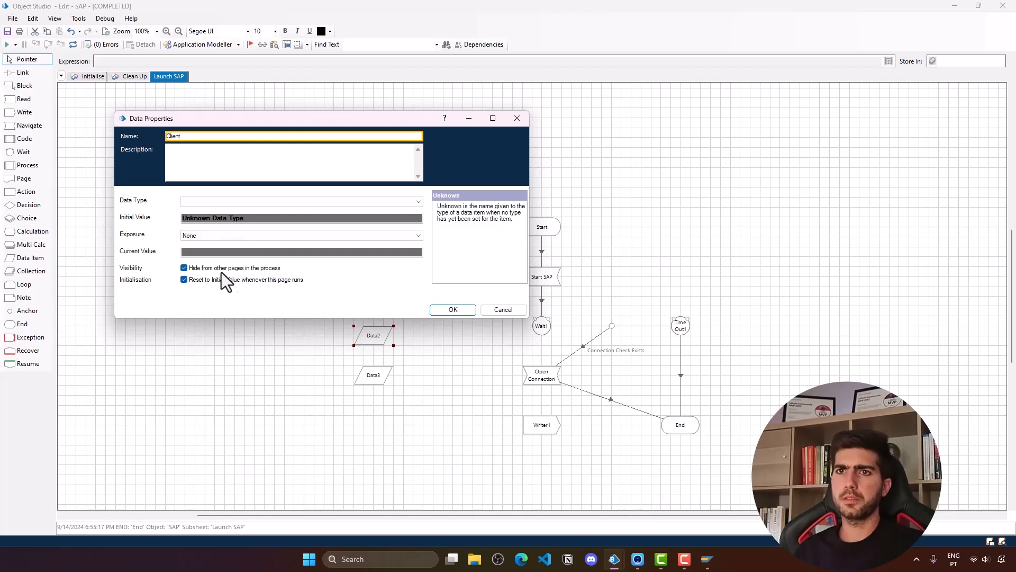
{"action": "left_click", "coordinate": [294, 204]}
{"action": "left_click", "coordinate": [259, 234]}
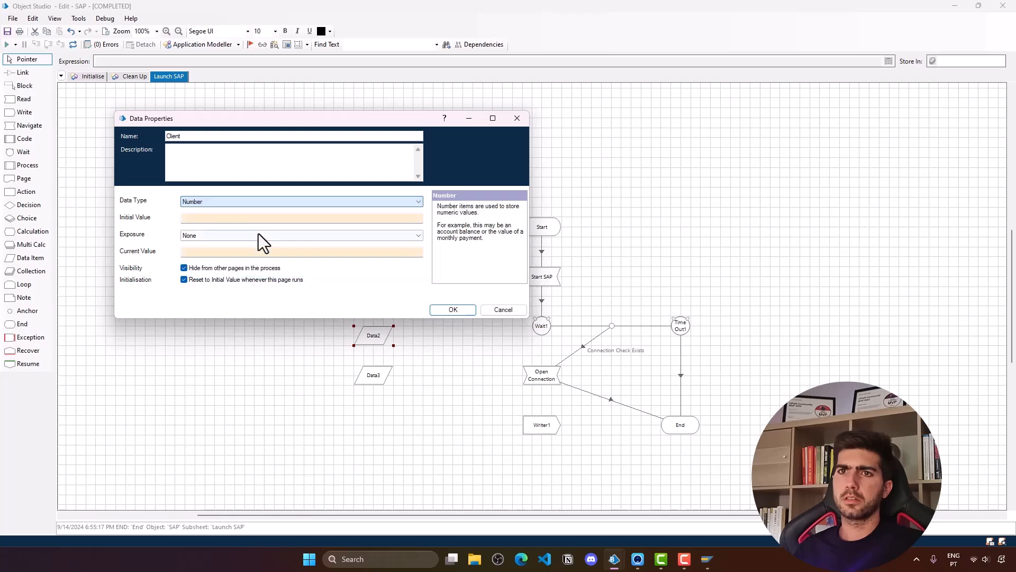
{"action": "left_click", "coordinate": [241, 219]}
{"action": "type", "text": "800"}
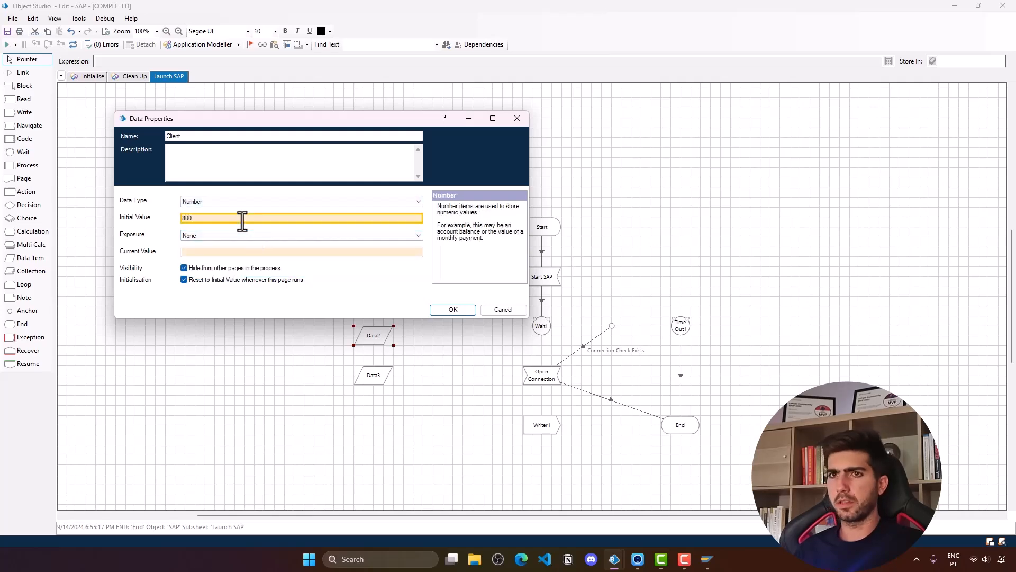
{"action": "left_click", "coordinate": [458, 313]}
- Turn Data3 into a Text data item named User with an initial value
{"action": "left_click", "coordinate": [380, 376]}
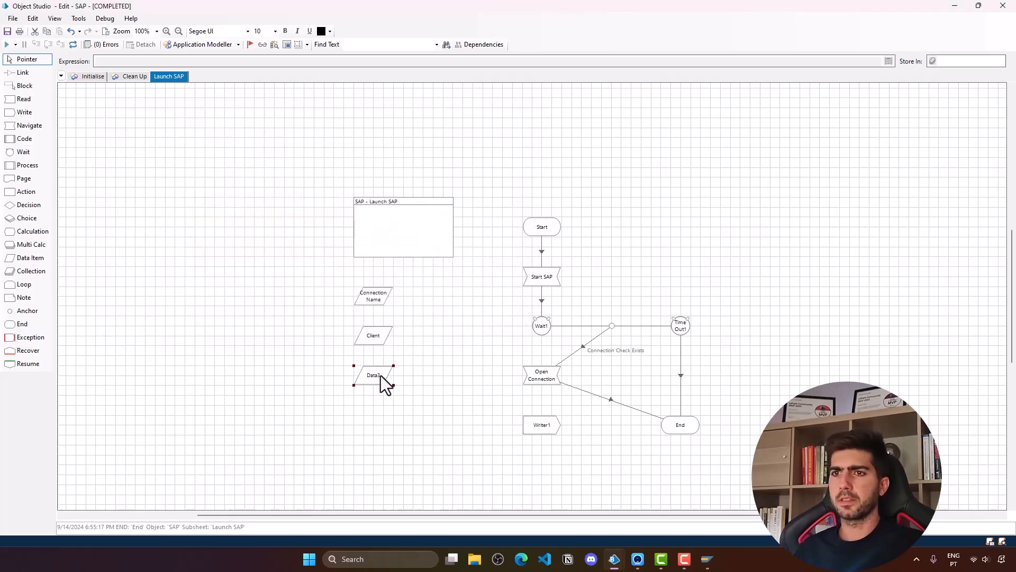
{"action": "double_click", "coordinate": [381, 376]}
{"action": "type", "text": "User"}
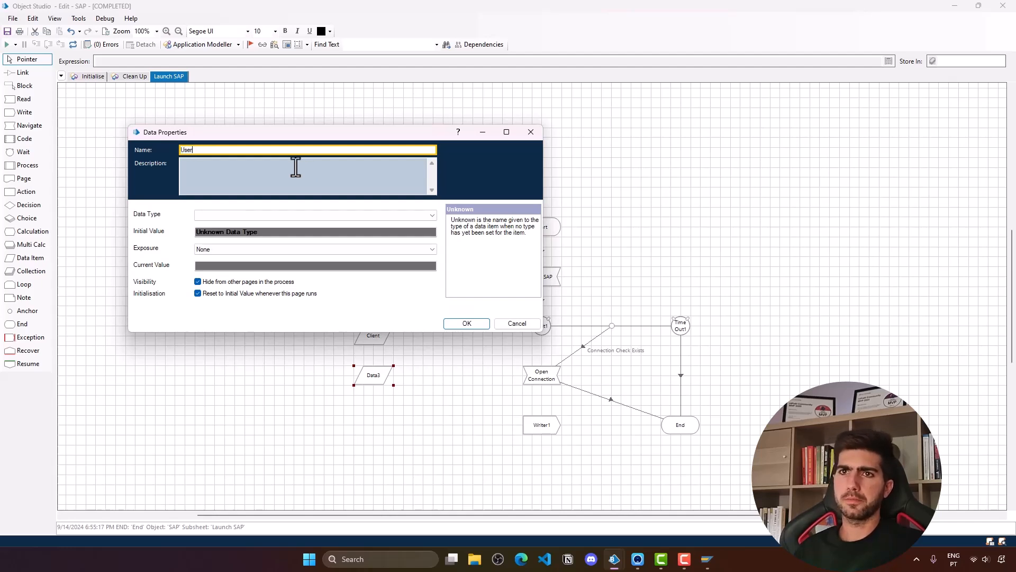
{"action": "left_click", "coordinate": [354, 216]}
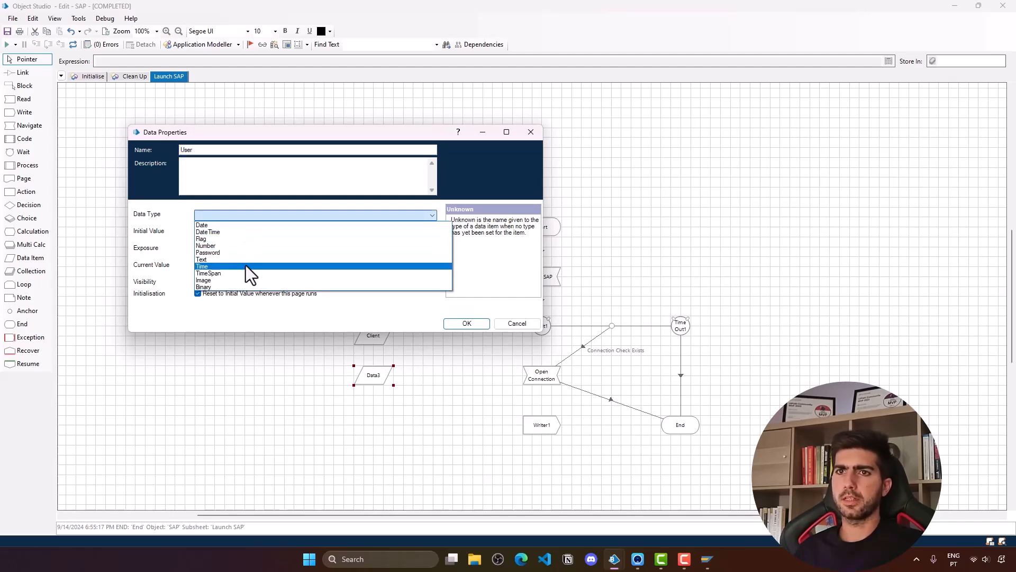
{"action": "left_click", "coordinate": [245, 259]}
{"action": "left_click", "coordinate": [222, 233]}
{"action": "type", "text": "MARCELO"}
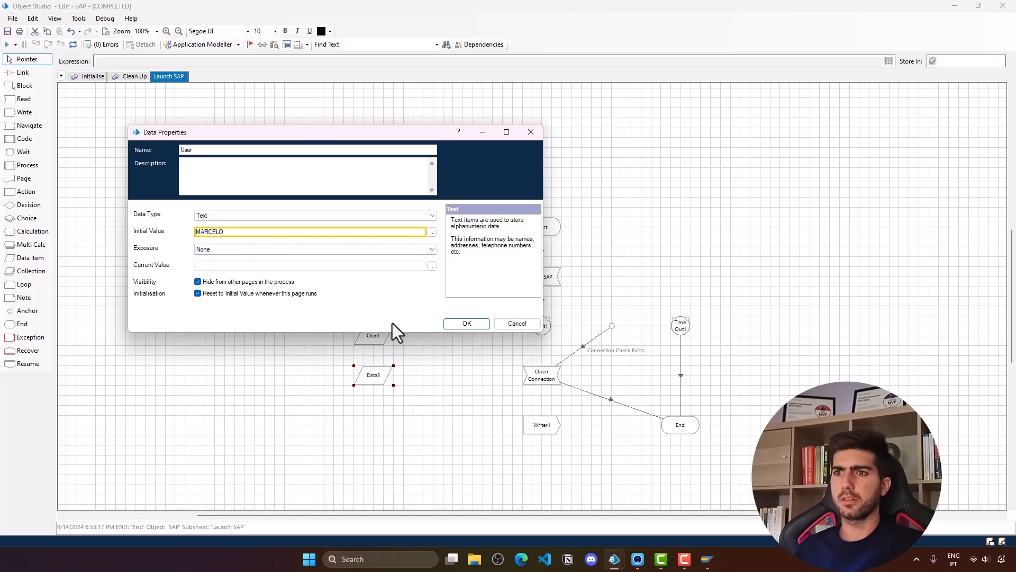
{"action": "left_click", "coordinate": [469, 324]}
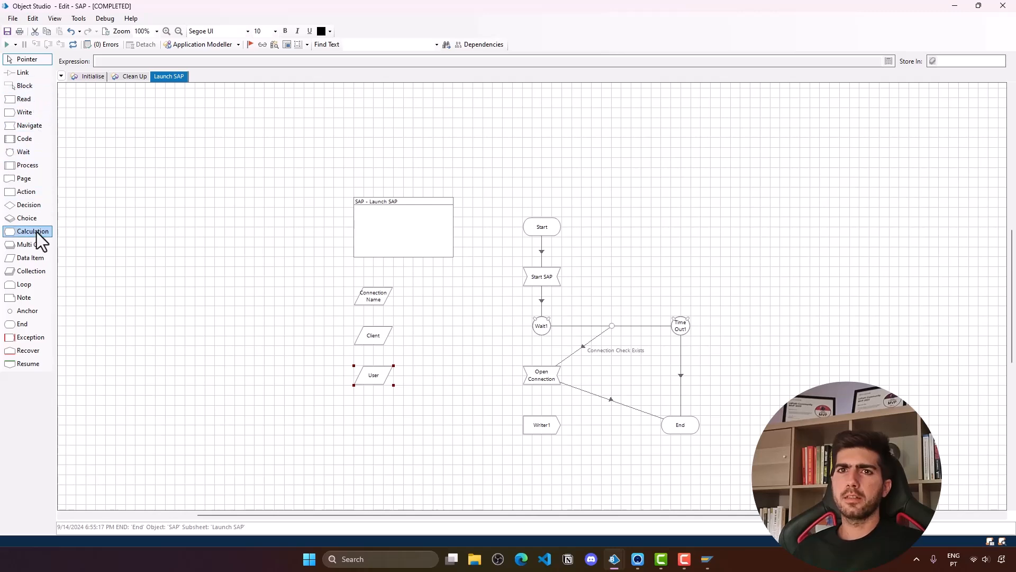
- Add a Password-type data item named Password and enter its initial password
{"action": "left_click", "coordinate": [30, 263]}
{"action": "left_click", "coordinate": [430, 298]}
{"action": "type", "text": "Password"}
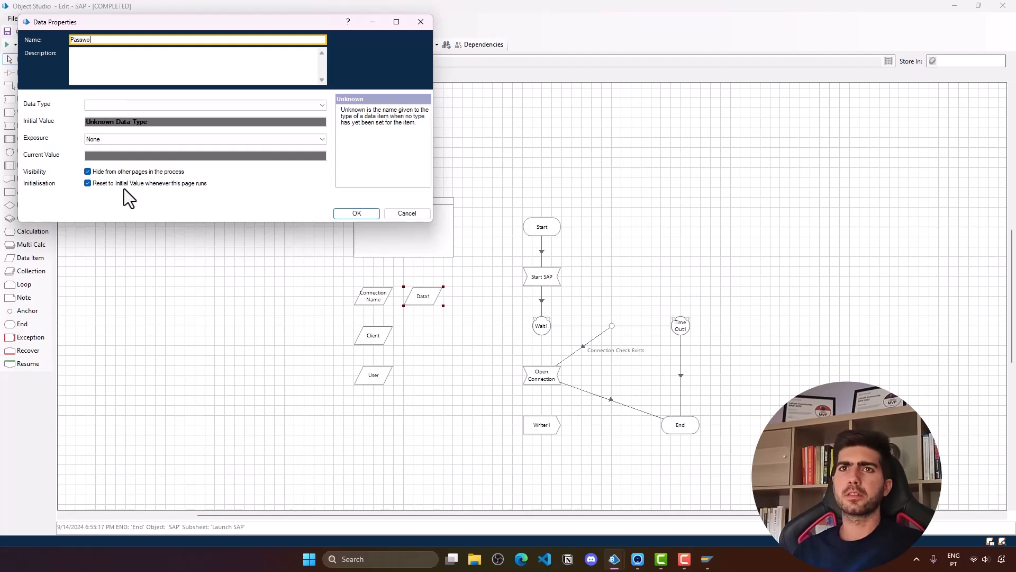
{"action": "left_click", "coordinate": [155, 106]}
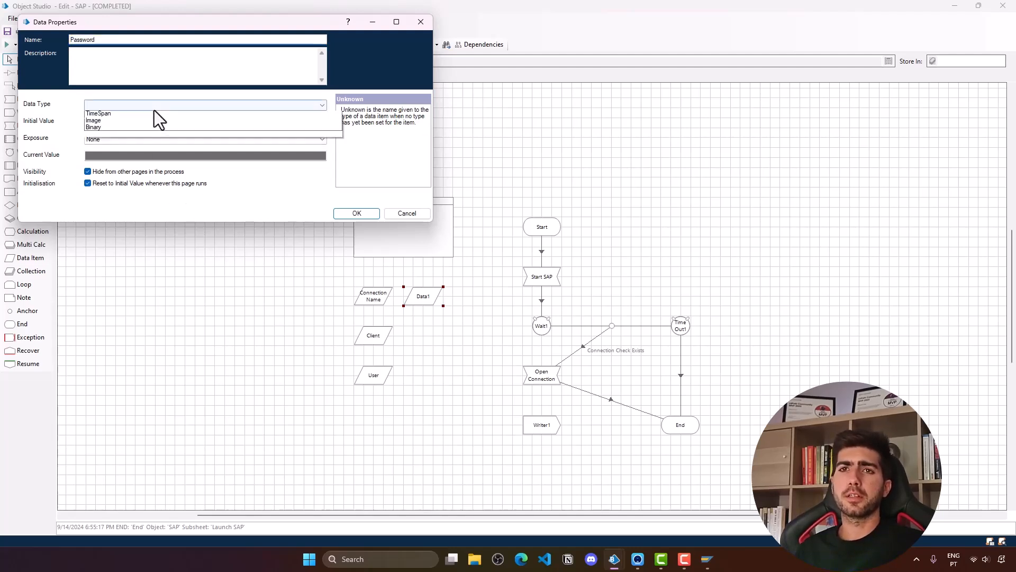
{"action": "left_click", "coordinate": [142, 141]}
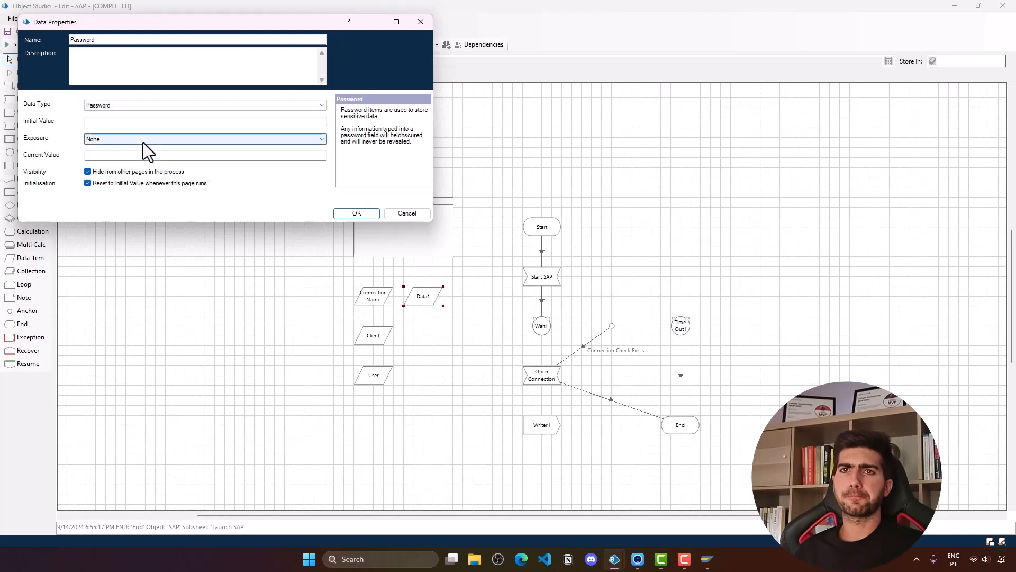
{"action": "left_click", "coordinate": [131, 122]}
{"action": "type", "text": "p"}
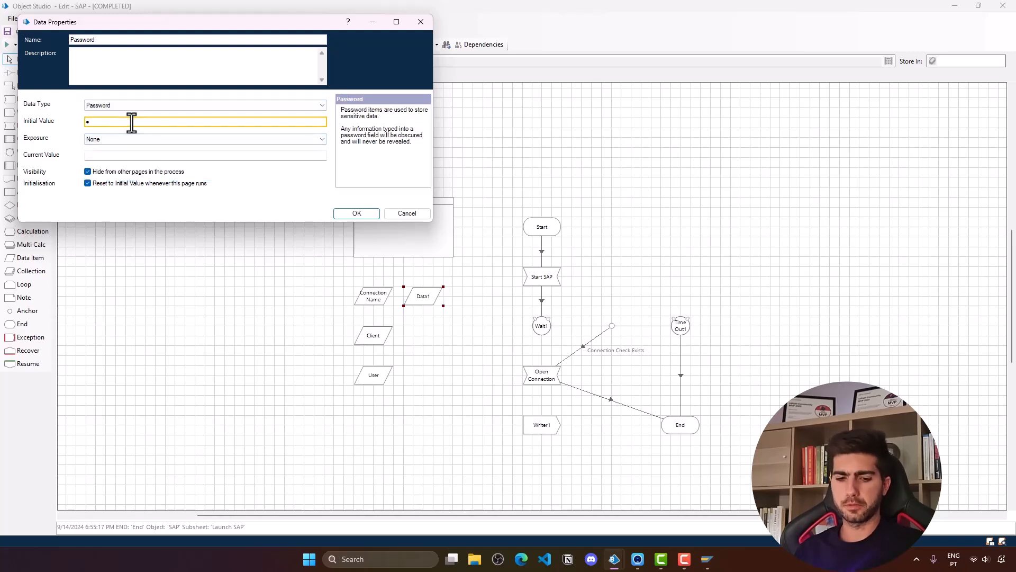
{"action": "type", "text": "•••••••"}
{"action": "left_click", "coordinate": [363, 212]}
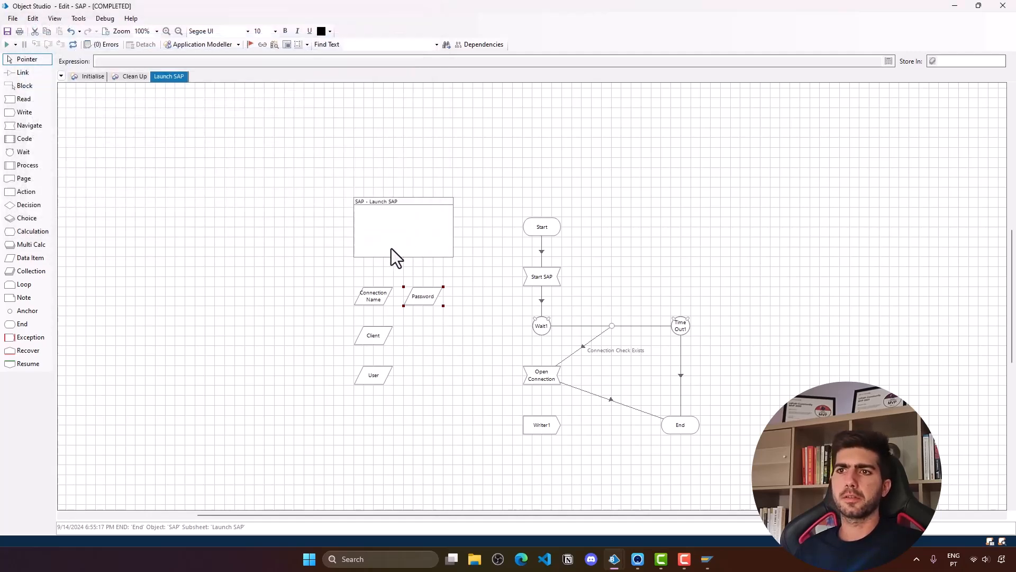
- Add a Text data item named Language with initial value EN
{"action": "left_click_drag", "start_coordinate": [31, 259], "coordinate": [425, 335]}
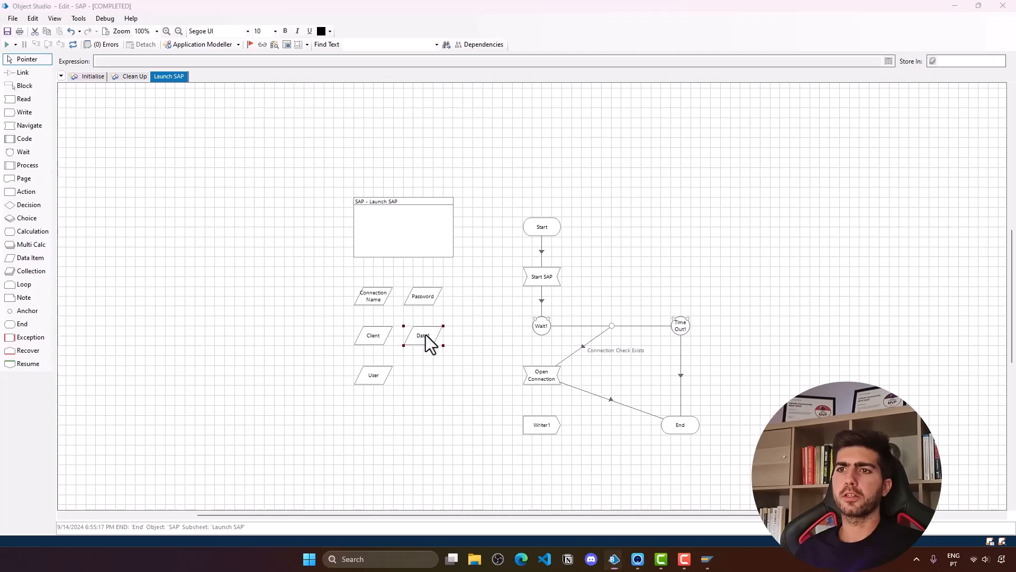
{"action": "double_click", "coordinate": [424, 335]}
{"action": "type", "text": "Language"}
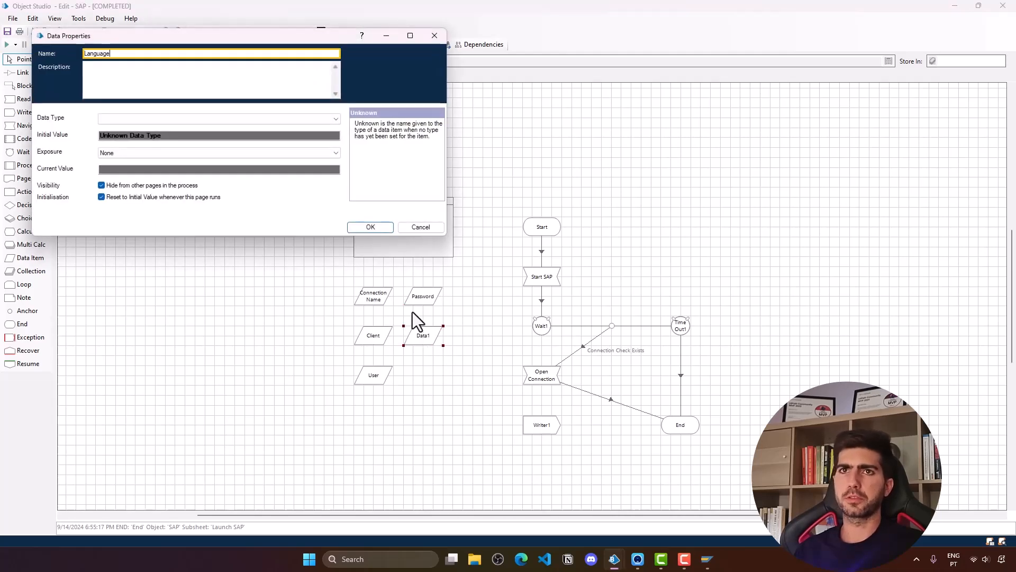
{"action": "left_click", "coordinate": [150, 119]}
{"action": "left_click", "coordinate": [117, 163]}
{"action": "left_click", "coordinate": [112, 135]}
{"action": "type", "text": "EN"}
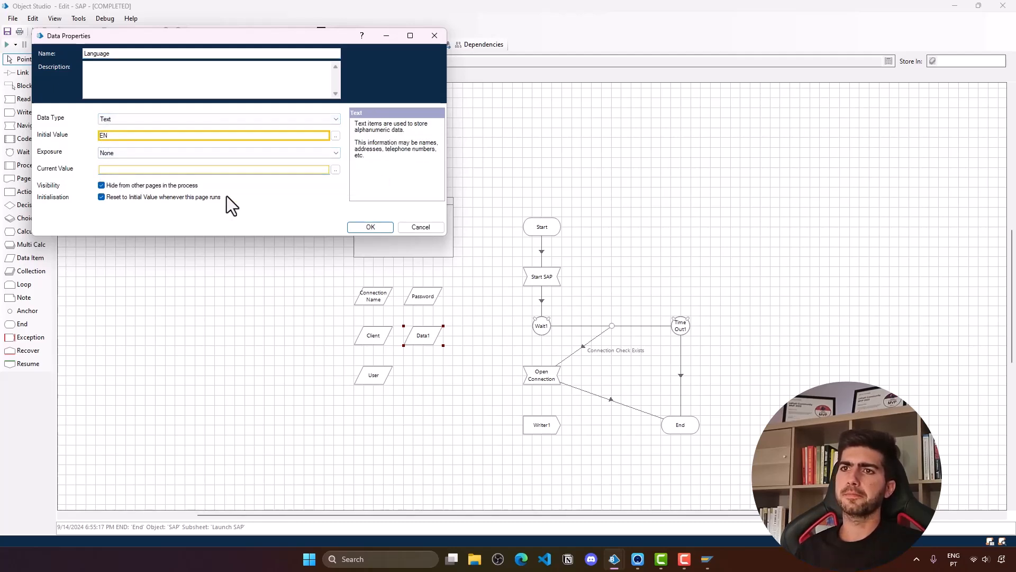
{"action": "left_click", "coordinate": [368, 227]}
- Draw a block around the five input data items and name it Inputs
{"action": "left_click_drag", "start_coordinate": [343, 277], "coordinate": [472, 395]}
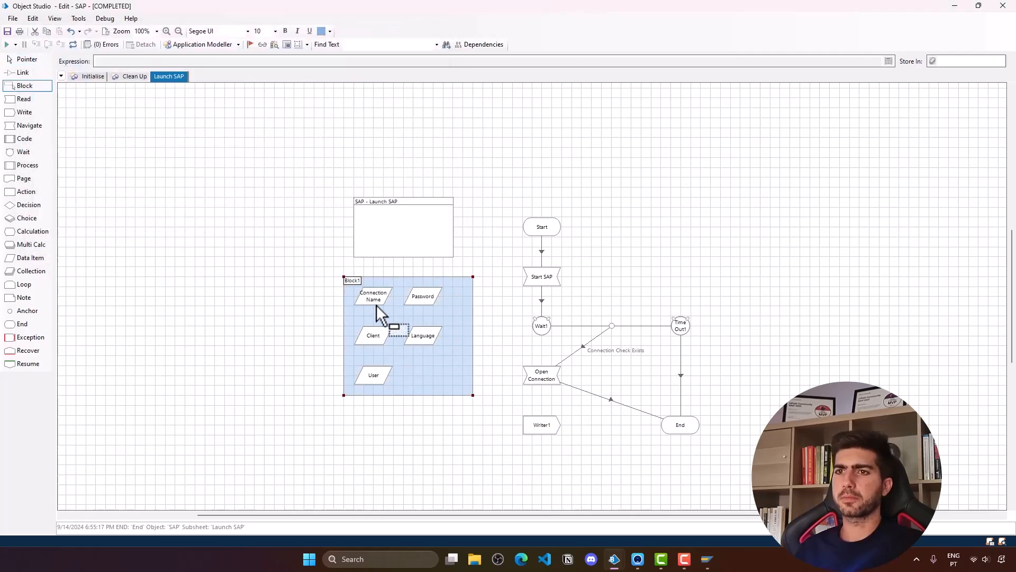
{"action": "left_click", "coordinate": [26, 60]}
{"action": "double_click", "coordinate": [359, 281]}
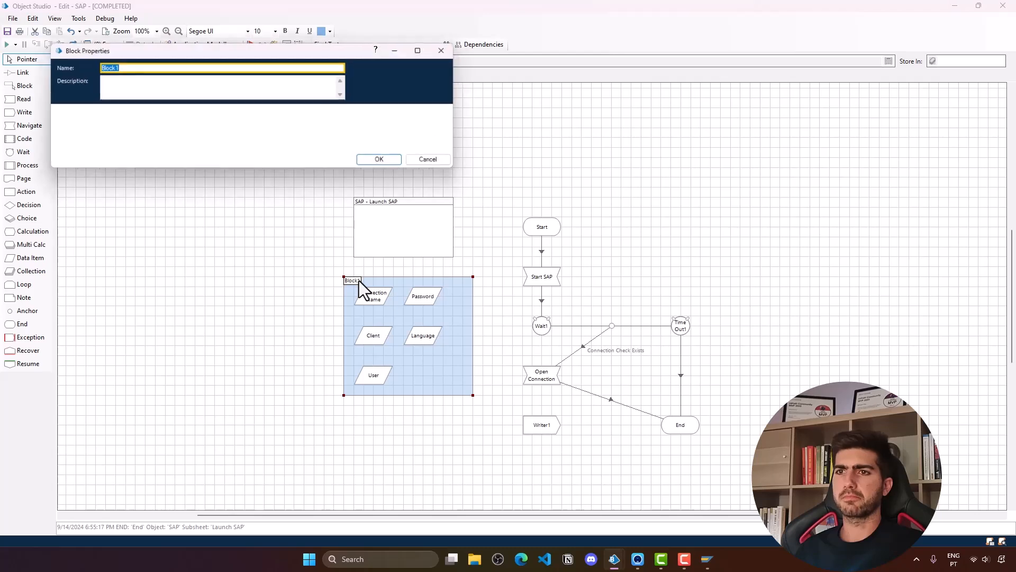
{"action": "type", "text": "I"}
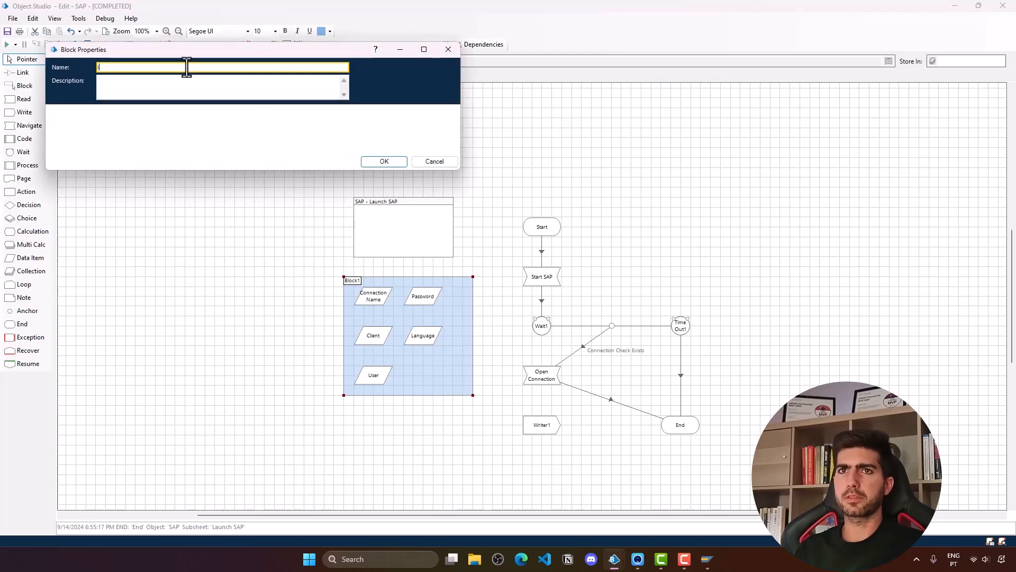
{"action": "type", "text": "Nputs"}
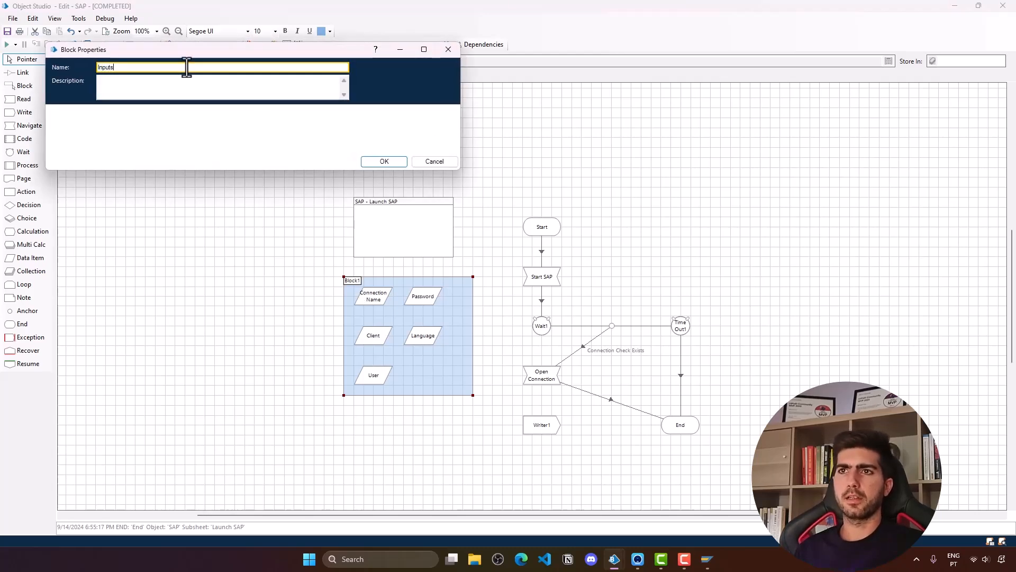
{"action": "left_click", "coordinate": [389, 160]}
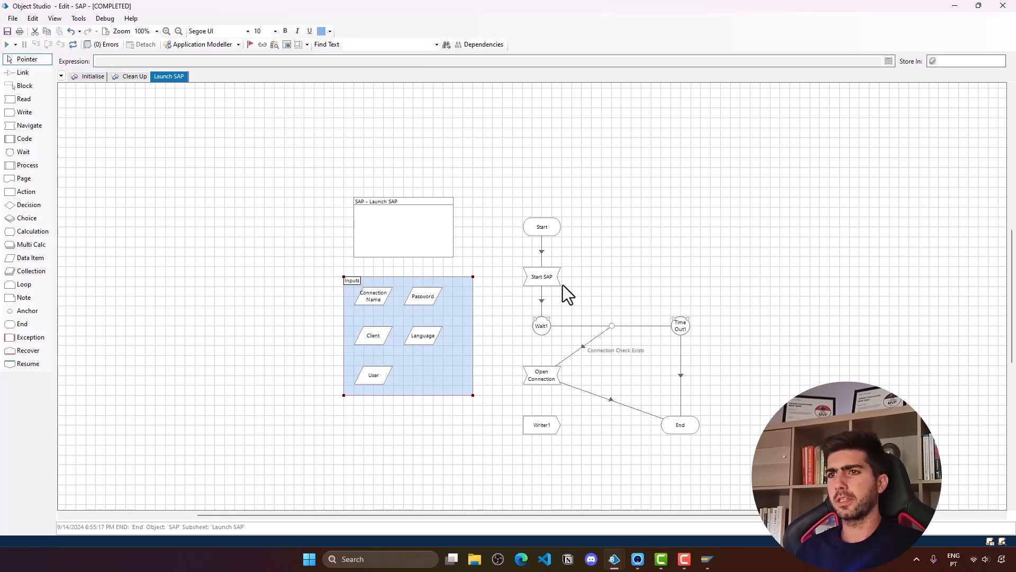
- Make the Wait1 check find the SAP Connection element by Parent UIA Name = Connection Name
{"action": "double_click", "coordinate": [541, 327]}
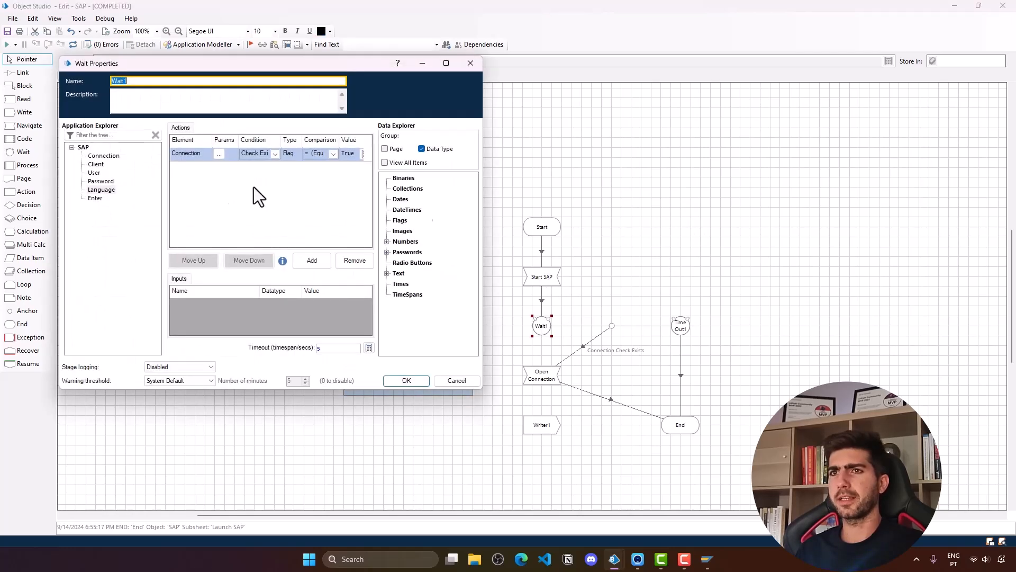
{"action": "left_click_drag", "start_coordinate": [483, 209], "coordinate": [779, 222]}
{"action": "left_click", "coordinate": [101, 157]}
{"action": "left_click_drag", "start_coordinate": [102, 155], "coordinate": [615, 242]}
{"action": "left_click", "coordinate": [608, 273]}
{"action": "left_click_drag", "start_coordinate": [648, 283], "coordinate": [481, 223]}
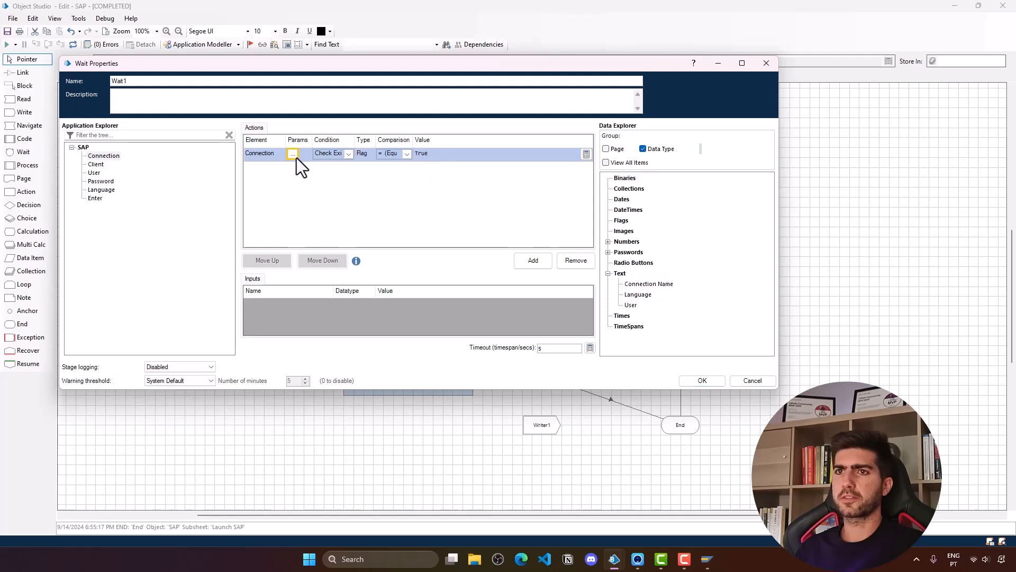
{"action": "left_click", "coordinate": [294, 154]}
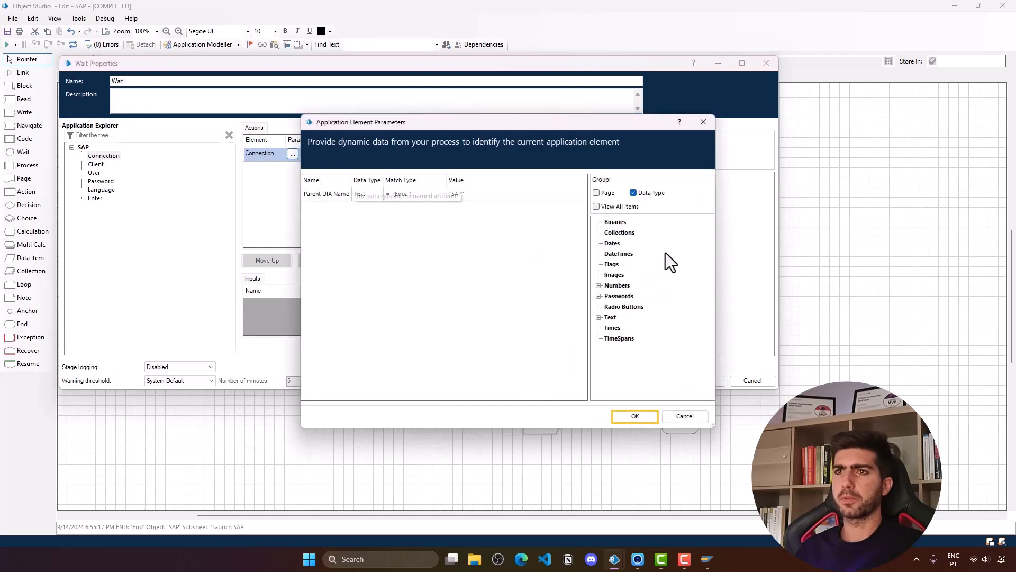
{"action": "left_click", "coordinate": [598, 317]}
{"action": "left_click_drag", "start_coordinate": [629, 329], "coordinate": [464, 193]}
{"action": "left_click", "coordinate": [635, 416]}
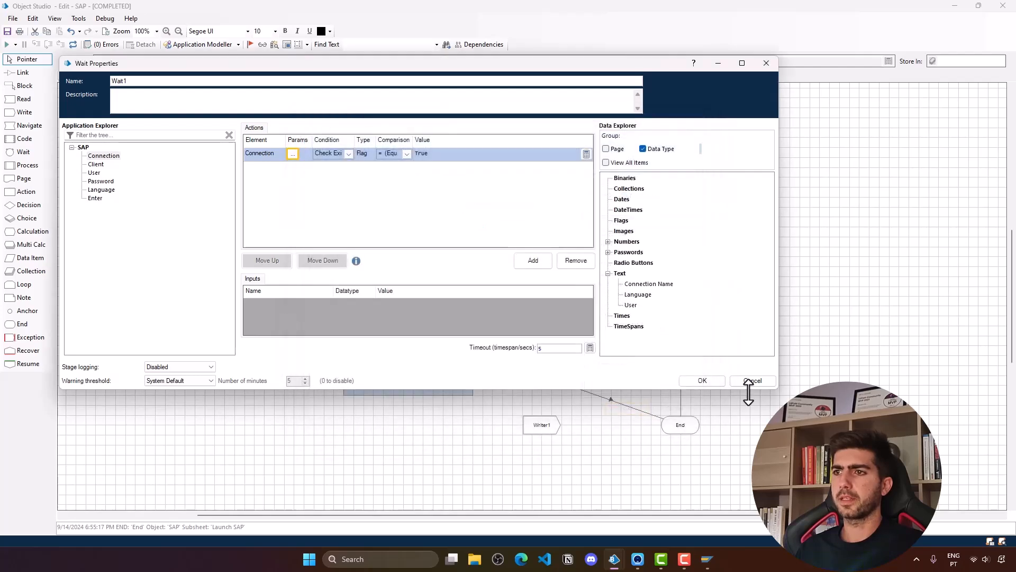
{"action": "left_click", "coordinate": [709, 381]}
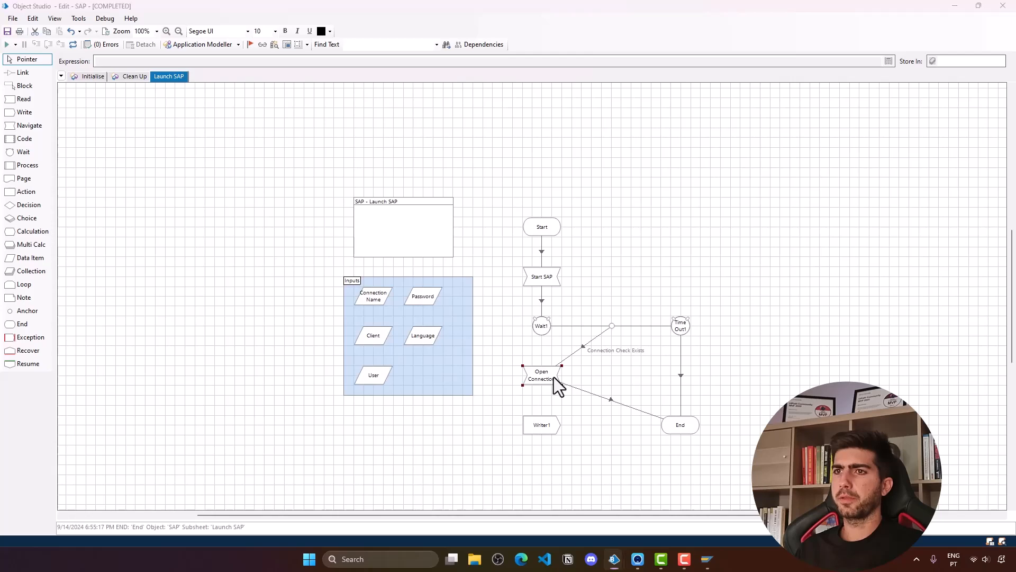
- Set the Open Connection stage's Connection element Parent UIA Name to the Connection Name item
{"action": "double_click", "coordinate": [554, 377]}
{"action": "left_click", "coordinate": [332, 169]}
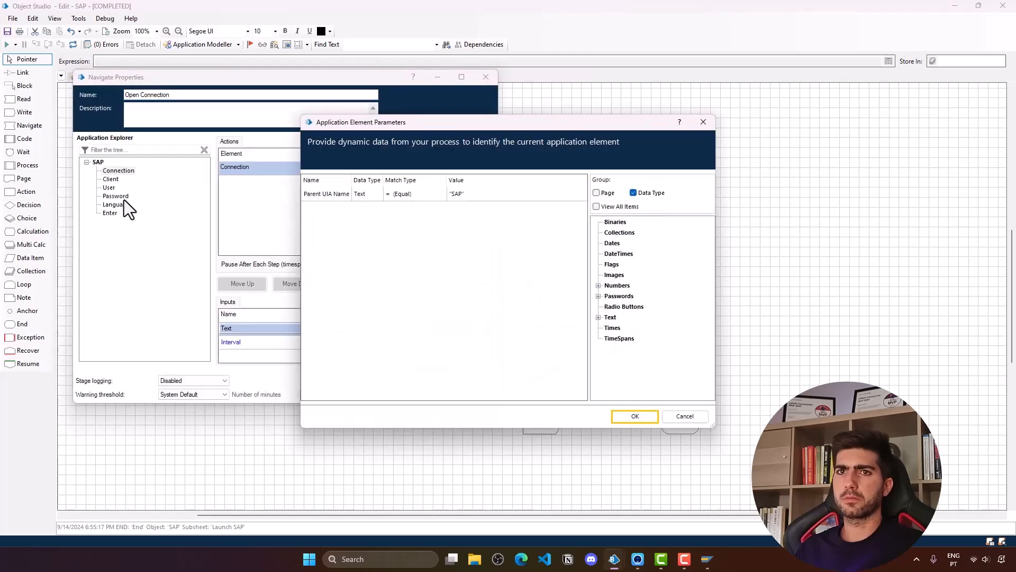
{"action": "double_click", "coordinate": [605, 318]}
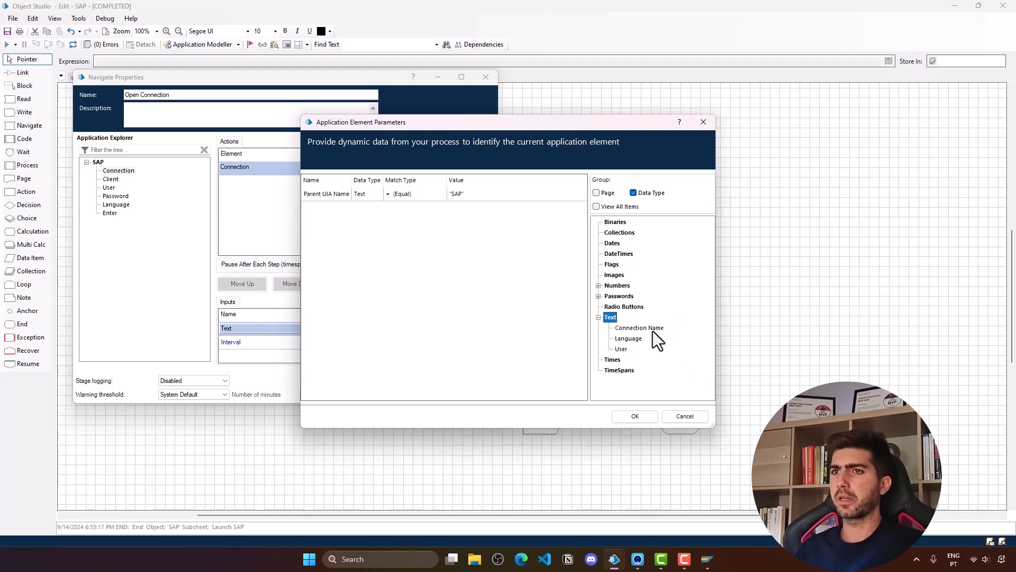
{"action": "left_click_drag", "start_coordinate": [654, 331], "coordinate": [485, 201]}
{"action": "left_click", "coordinate": [641, 418]}
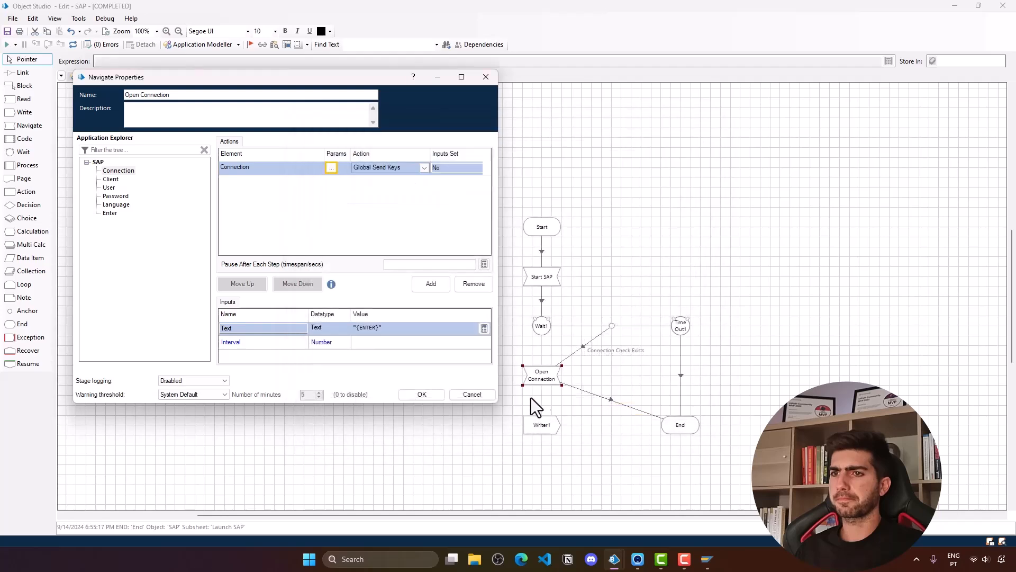
{"action": "left_click", "coordinate": [446, 398]}
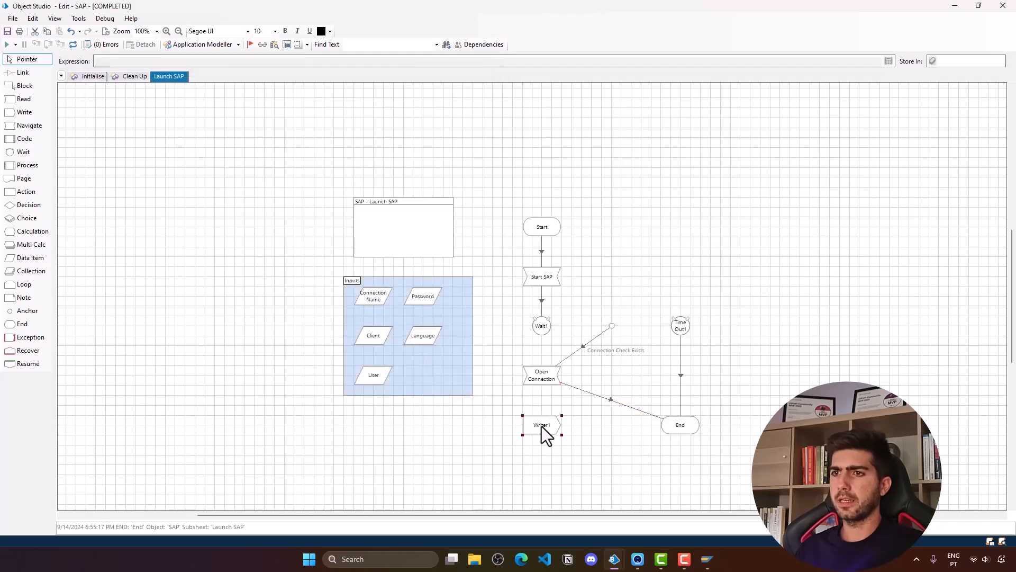
- Map the Password and Language data items into Writer1's login fields
{"action": "double_click", "coordinate": [542, 427]}
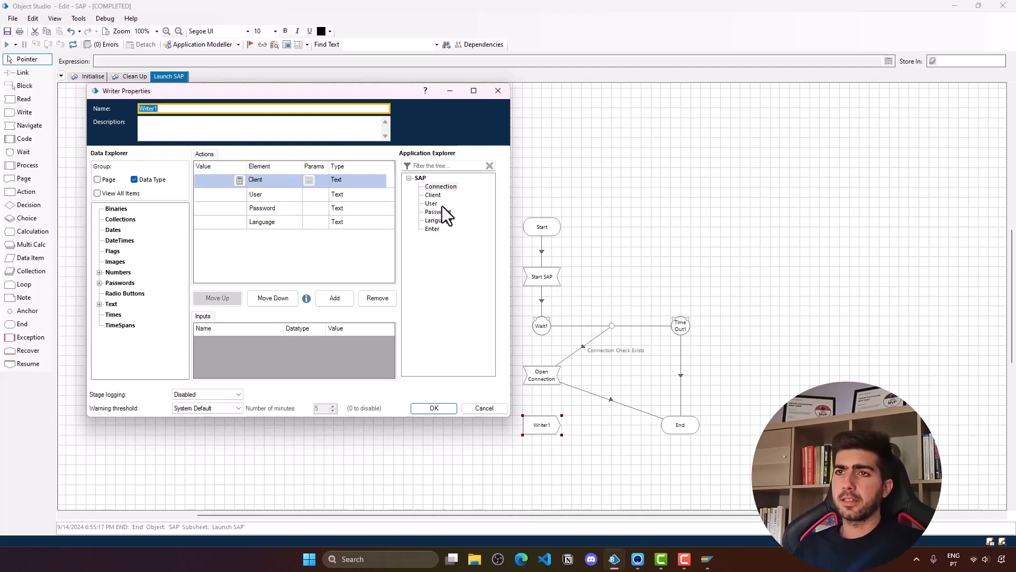
{"action": "left_click", "coordinate": [99, 273]}
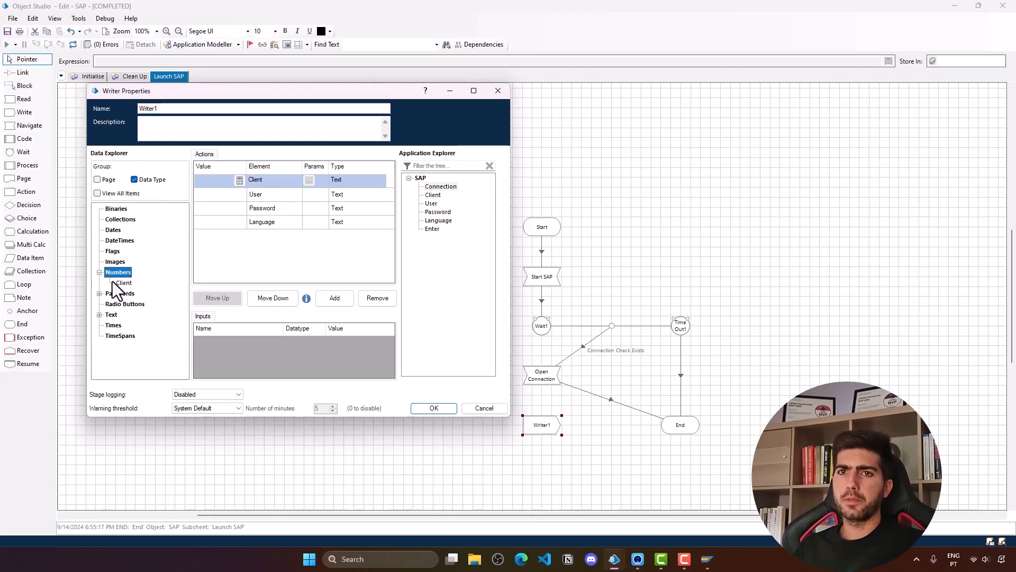
{"action": "left_click", "coordinate": [99, 293]}
{"action": "left_click_drag", "start_coordinate": [129, 304], "coordinate": [227, 208]}
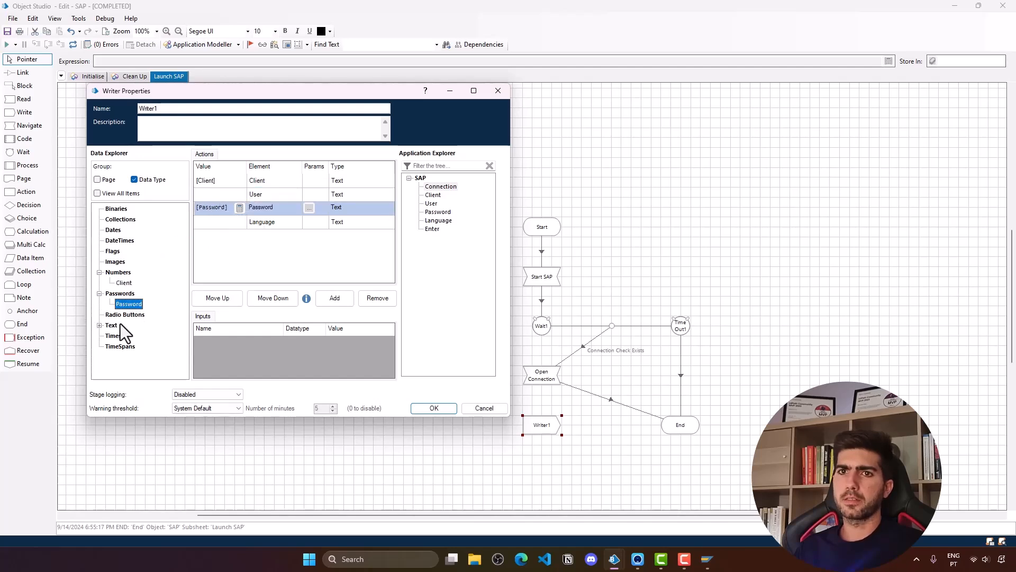
{"action": "left_click", "coordinate": [99, 325]}
{"action": "left_click_drag", "start_coordinate": [126, 349], "coordinate": [223, 196]}
{"action": "left_click", "coordinate": [453, 406]}
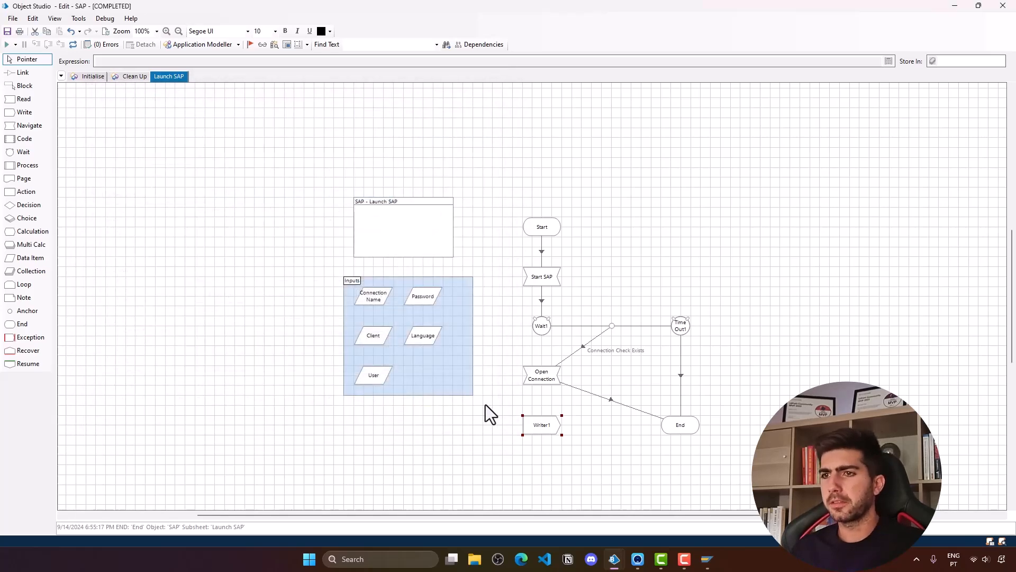
- Rename the writer to 'Fill Login fields' and link Open Connection to it
{"action": "double_click", "coordinate": [547, 427]}
{"action": "type", "text": "Fi"}
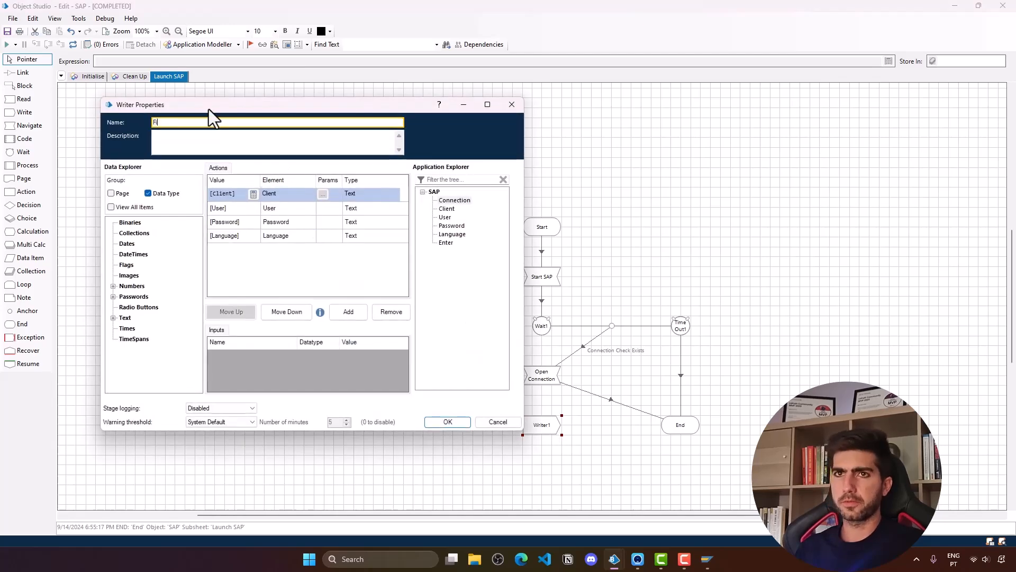
{"action": "type", "text": "ll Login fields"}
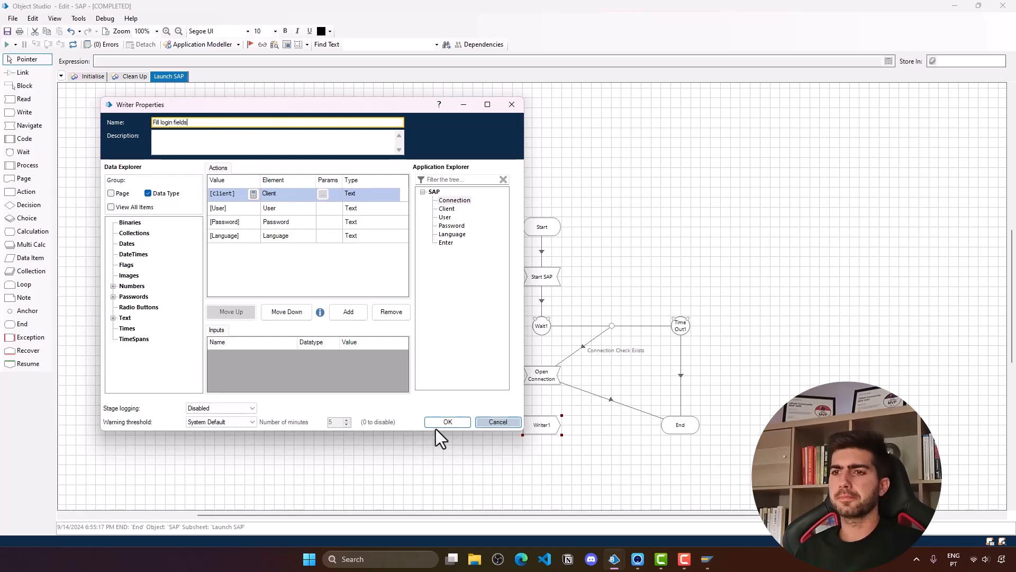
{"action": "left_click", "coordinate": [447, 422]}
{"action": "left_click", "coordinate": [23, 73]}
{"action": "left_click_drag", "start_coordinate": [568, 380], "coordinate": [541, 427]}
- Make room below Open Connection, add a Wait2 stage with Time Out2, and link it in
{"action": "left_click", "coordinate": [23, 60]}
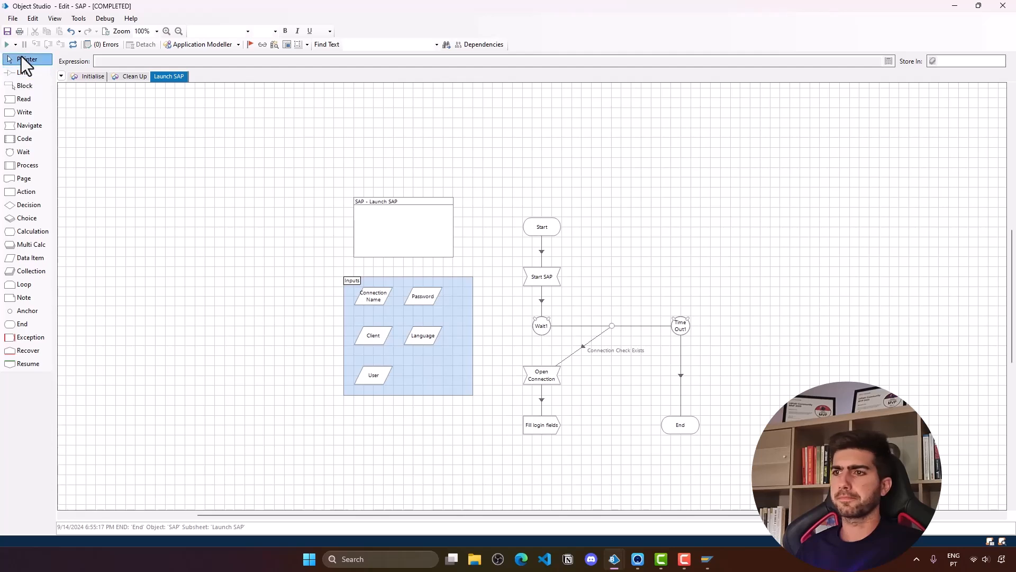
{"action": "left_click_drag", "start_coordinate": [673, 425], "coordinate": [684, 460]}
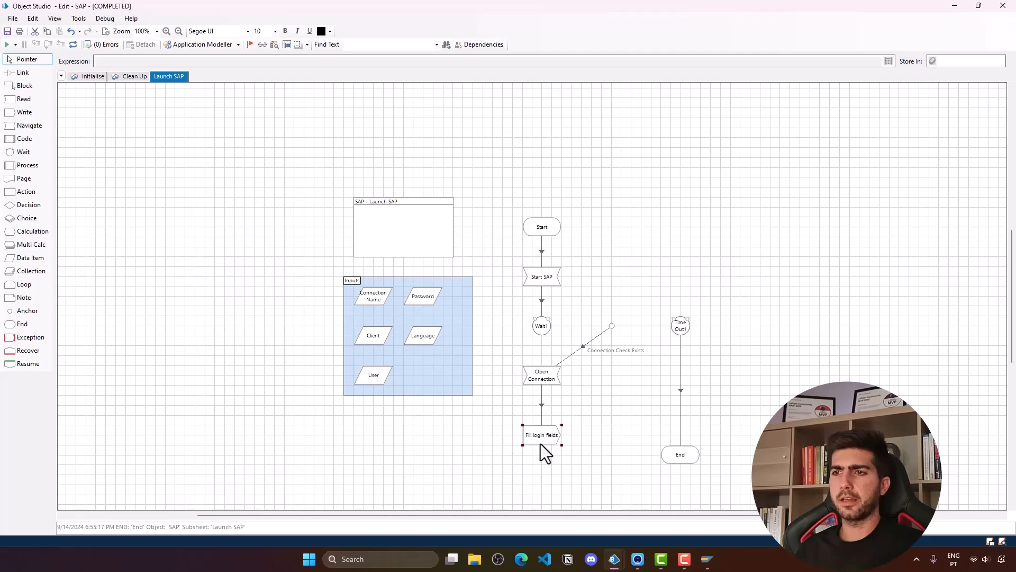
{"action": "left_click", "coordinate": [542, 409]}
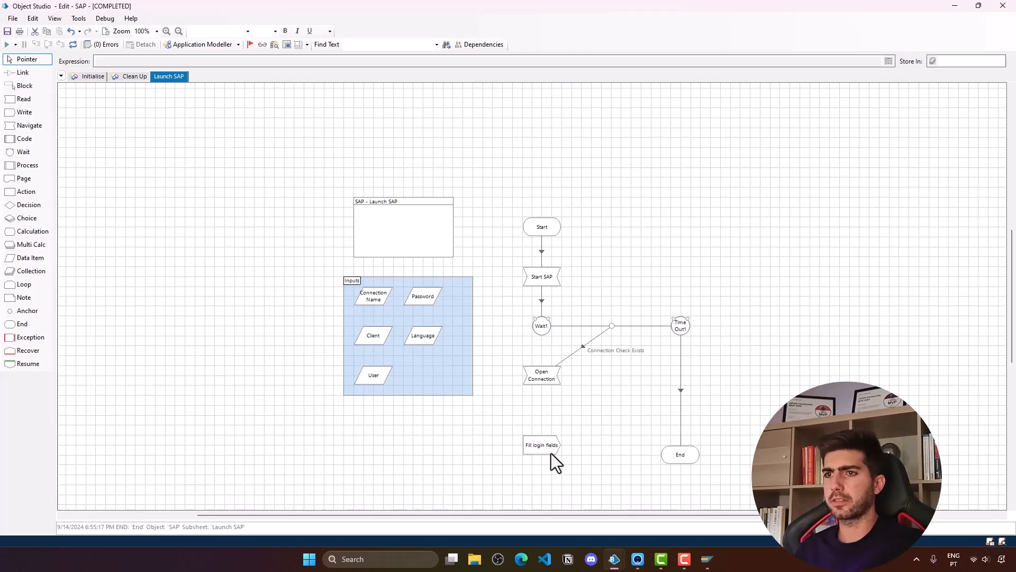
{"action": "left_click_drag", "start_coordinate": [545, 451], "coordinate": [545, 460]}
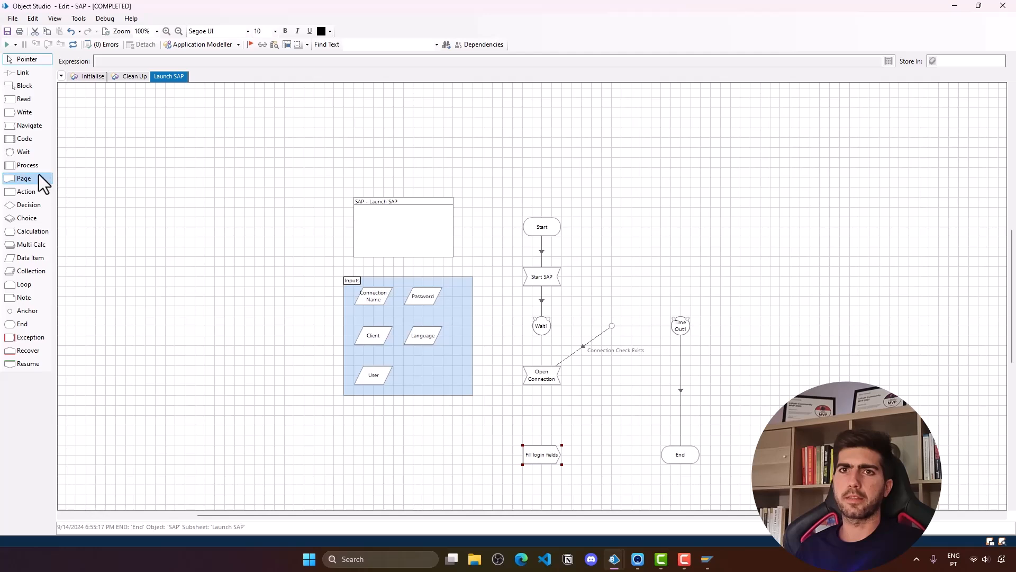
{"action": "left_click_drag", "start_coordinate": [24, 154], "coordinate": [543, 413]}
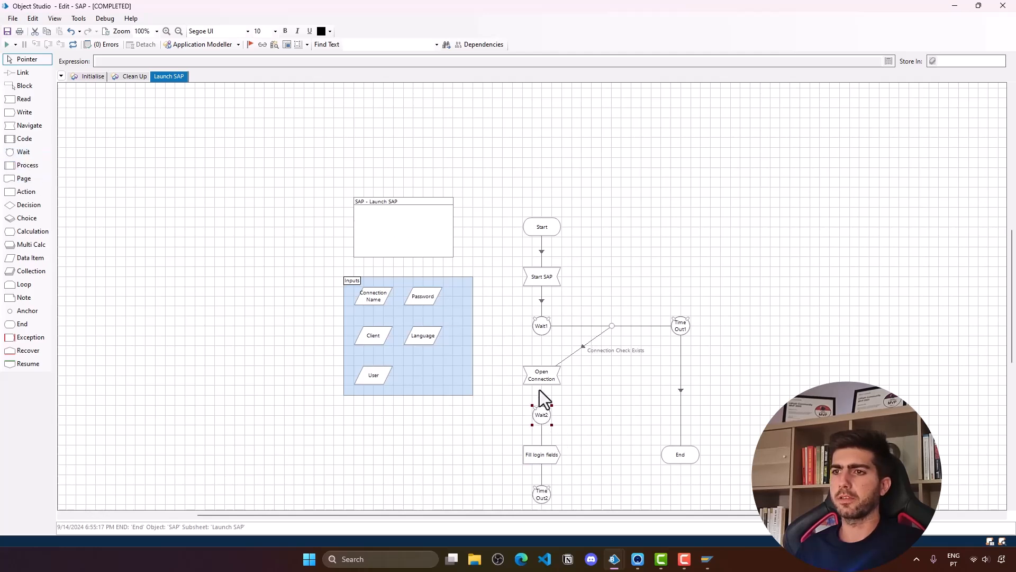
{"action": "left_click_drag", "start_coordinate": [548, 484], "coordinate": [618, 418]}
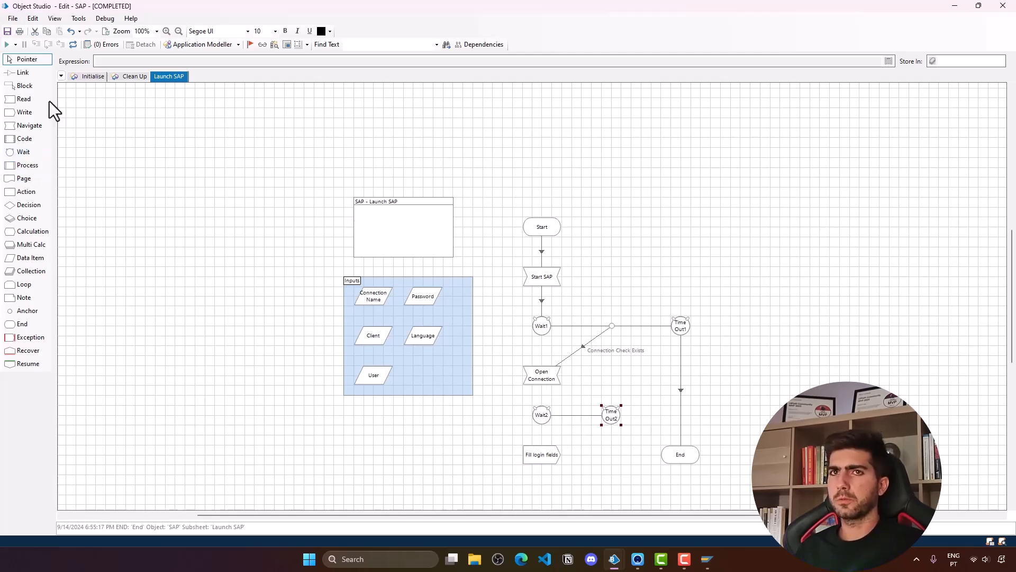
{"action": "left_click", "coordinate": [23, 72]}
{"action": "left_click_drag", "start_coordinate": [545, 381], "coordinate": [542, 415]}
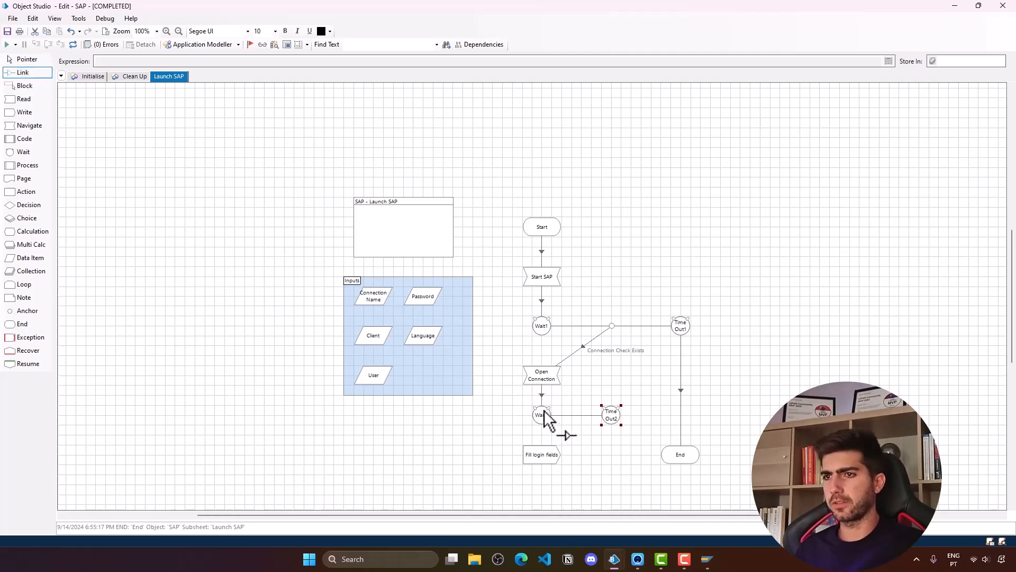
{"action": "left_click", "coordinate": [36, 61]}
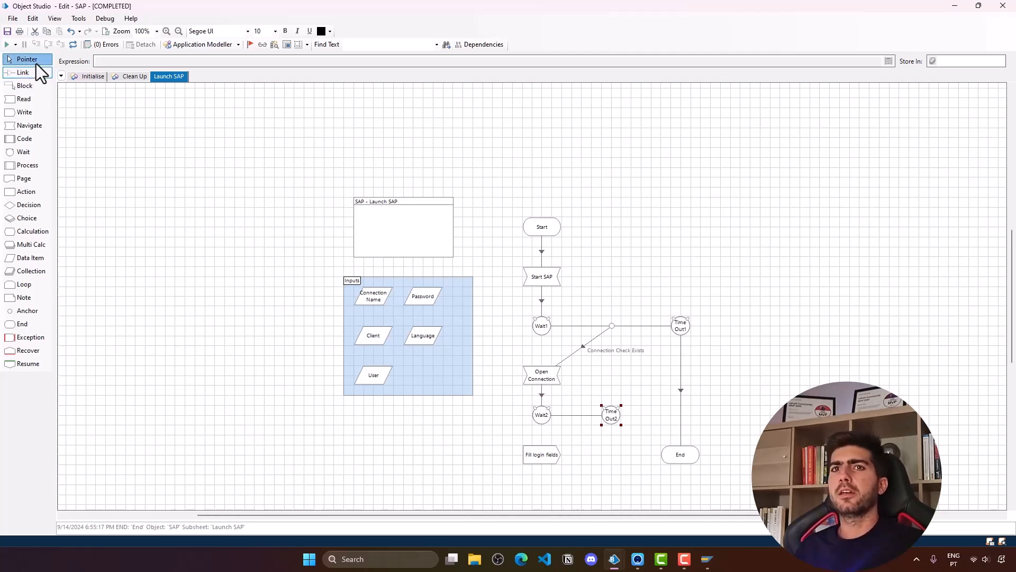
- Set Wait2's condition to the User element with Check Exists
{"action": "double_click", "coordinate": [544, 416]}
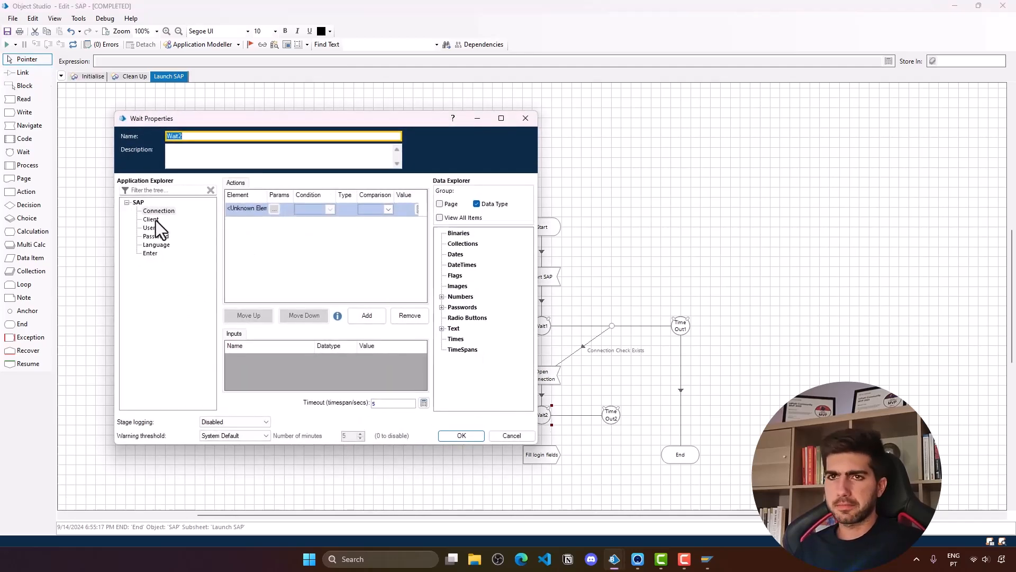
{"action": "left_click_drag", "start_coordinate": [149, 228], "coordinate": [245, 209]}
{"action": "left_click", "coordinate": [313, 210]}
{"action": "left_click", "coordinate": [328, 218]}
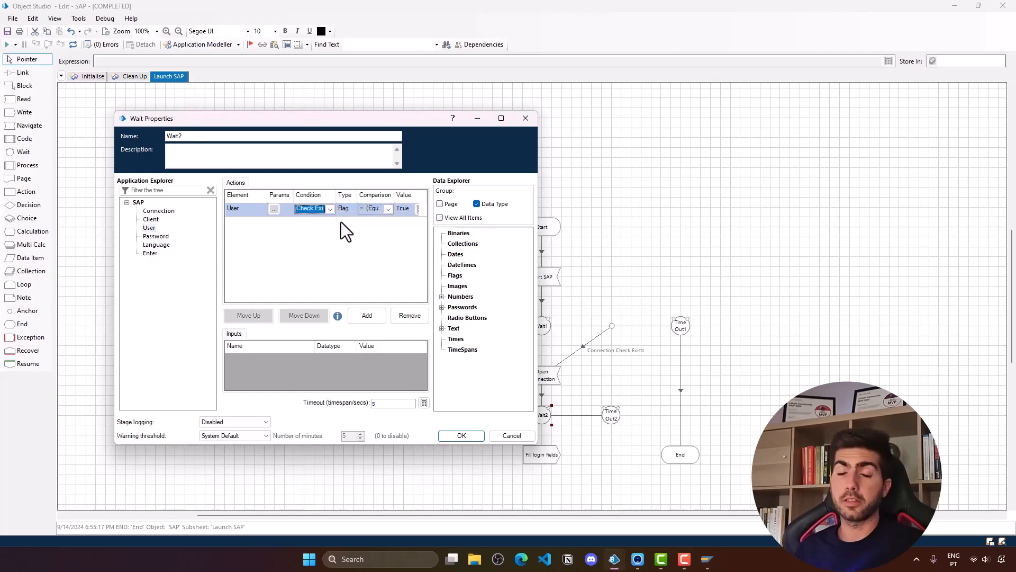
{"action": "left_click", "coordinate": [469, 435]}
- Link Time Out2 to End and the User Check Exists branch to Fill login fields
{"action": "left_click", "coordinate": [16, 75]}
{"action": "mouse_move", "coordinate": [612, 415]}
{"action": "left_mouse_down"}
{"action": "mouse_move", "coordinate": [624, 438]}
{"action": "mouse_move", "coordinate": [681, 457]}
{"action": "left_mouse_up"}
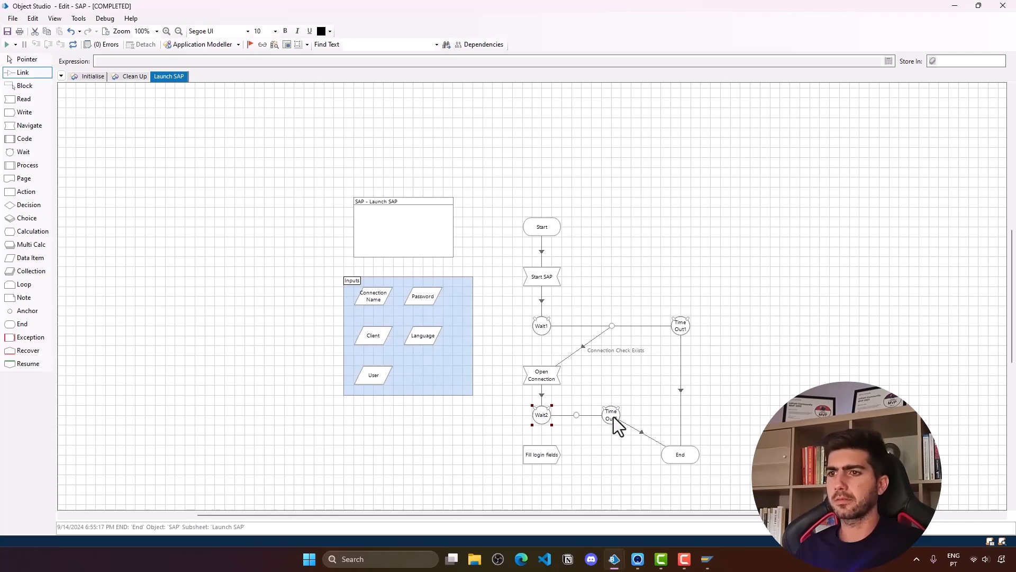
{"action": "left_click_drag", "start_coordinate": [577, 416], "coordinate": [545, 453]}
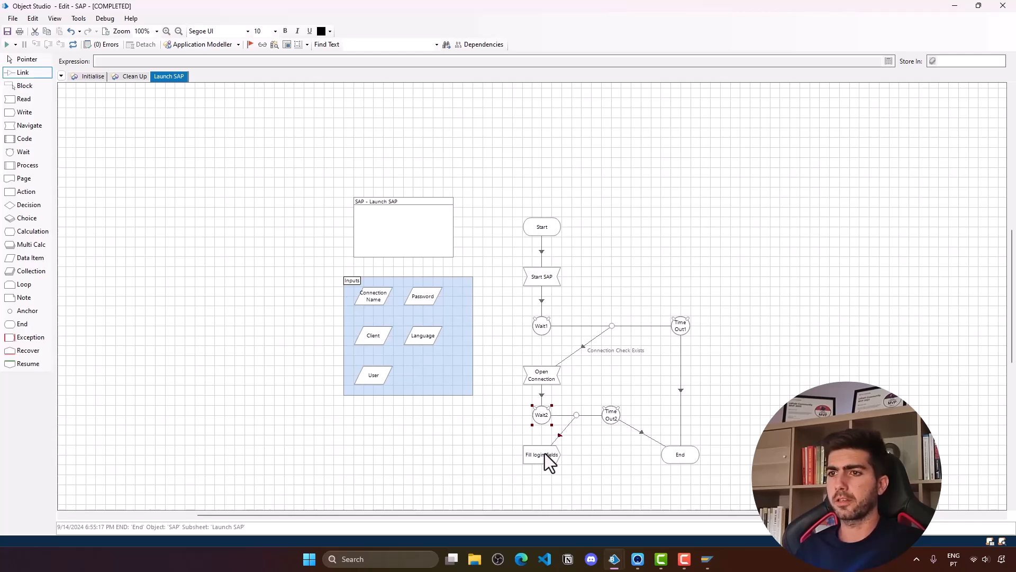
{"action": "left_click", "coordinate": [21, 59]}
{"action": "scroll", "coordinate": [815, 361], "scroll_direction": "down", "scroll_amount": 3}
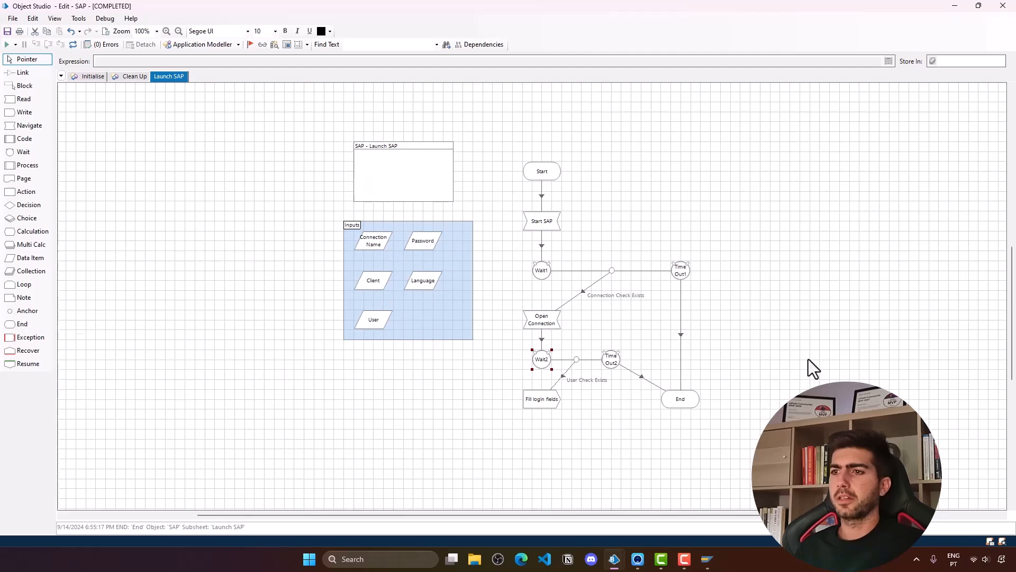
{"action": "left_click_drag", "start_coordinate": [678, 400], "coordinate": [668, 460]}
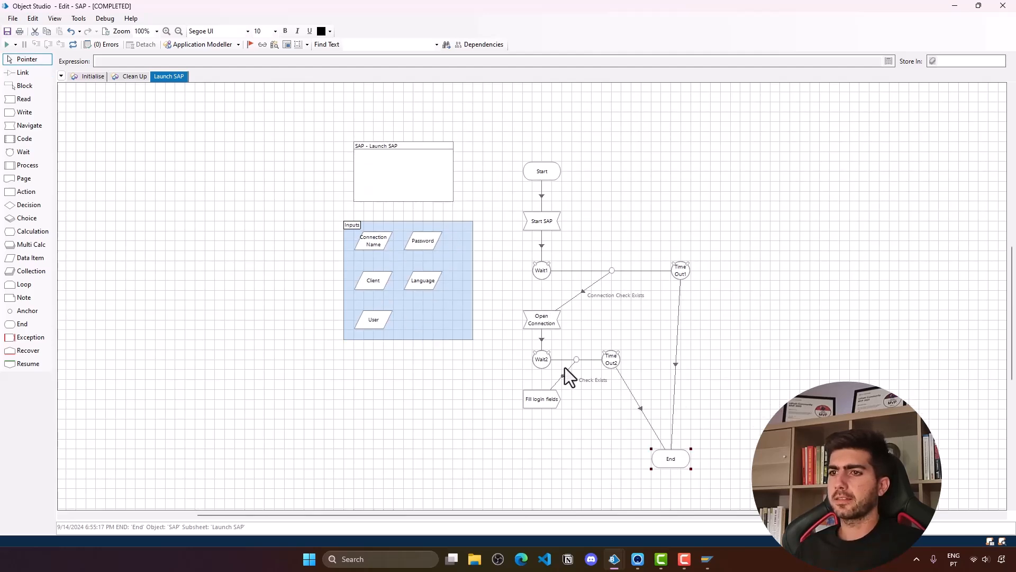
- Add a Navigate stage below Fill login fields and link it after that stage
{"action": "left_click", "coordinate": [29, 73]}
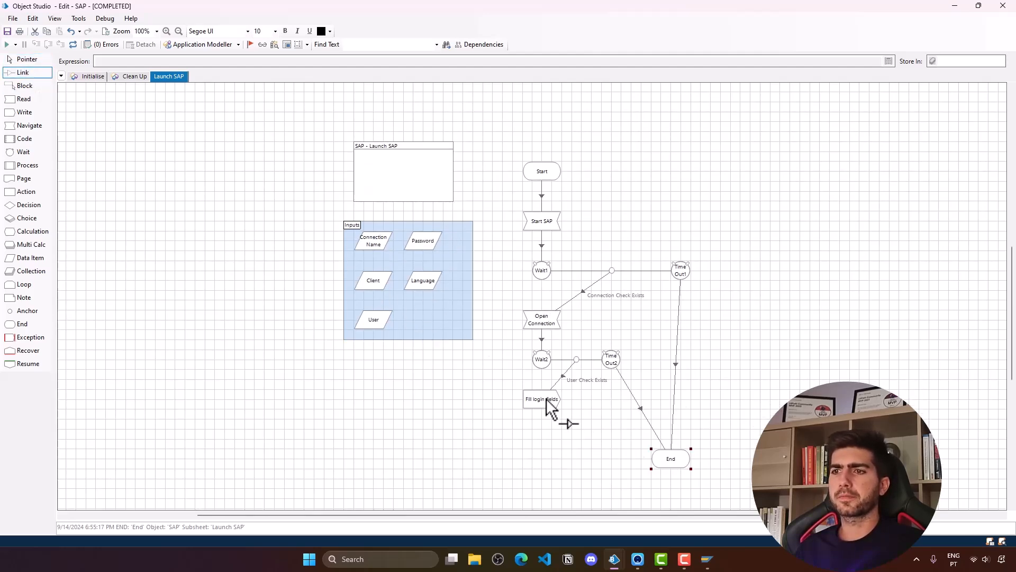
{"action": "left_click", "coordinate": [26, 60]}
{"action": "left_click", "coordinate": [26, 72]}
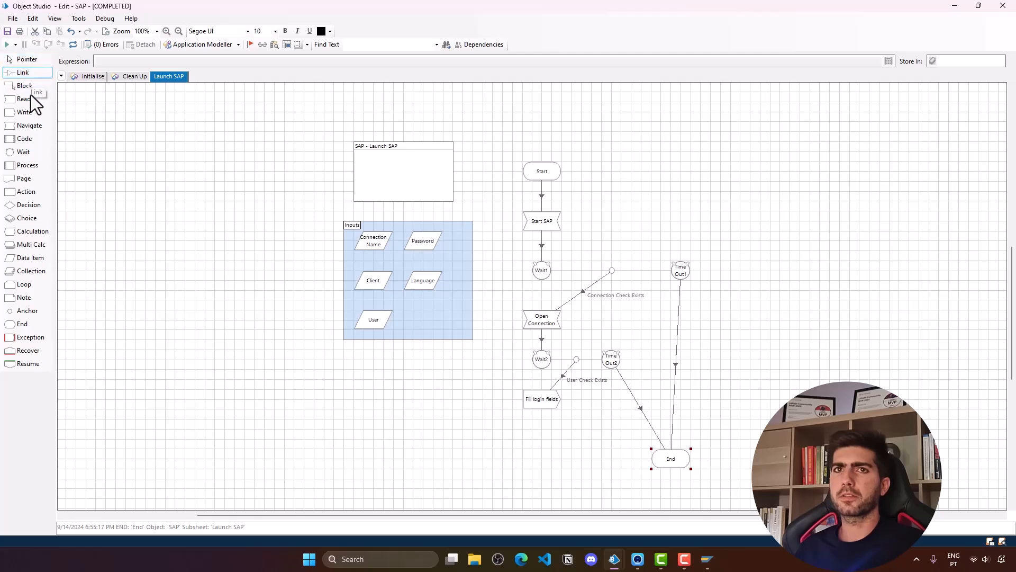
{"action": "left_click_drag", "start_coordinate": [32, 126], "coordinate": [548, 440]}
{"action": "left_click", "coordinate": [15, 74]}
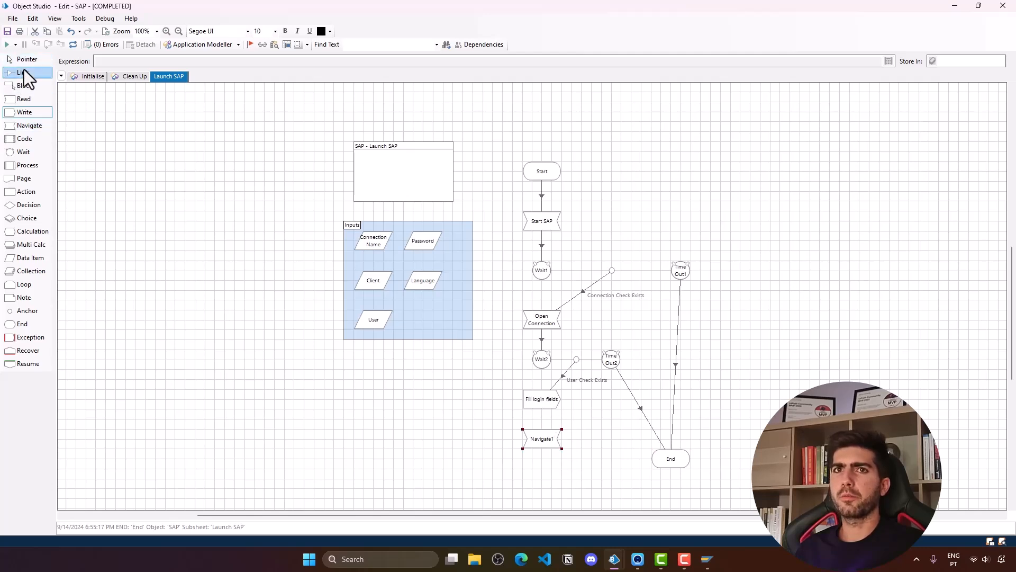
{"action": "left_click_drag", "start_coordinate": [535, 394], "coordinate": [545, 442]}
{"action": "left_click", "coordinate": [24, 59]}
- Make Navigate1 press the Enter element and rename it 'Press To Login'
{"action": "double_click", "coordinate": [551, 442]}
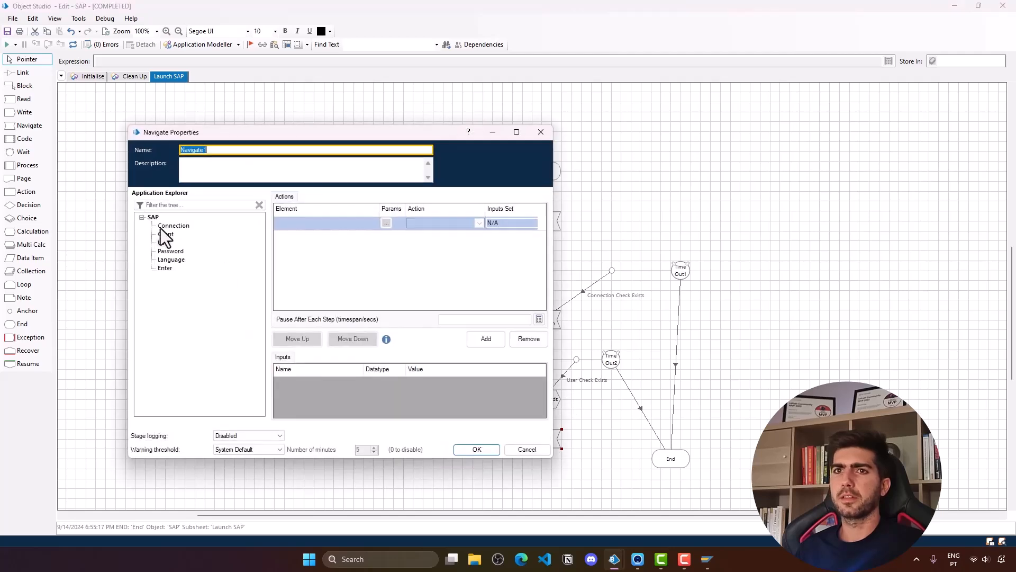
{"action": "left_click_drag", "start_coordinate": [165, 268], "coordinate": [305, 226]}
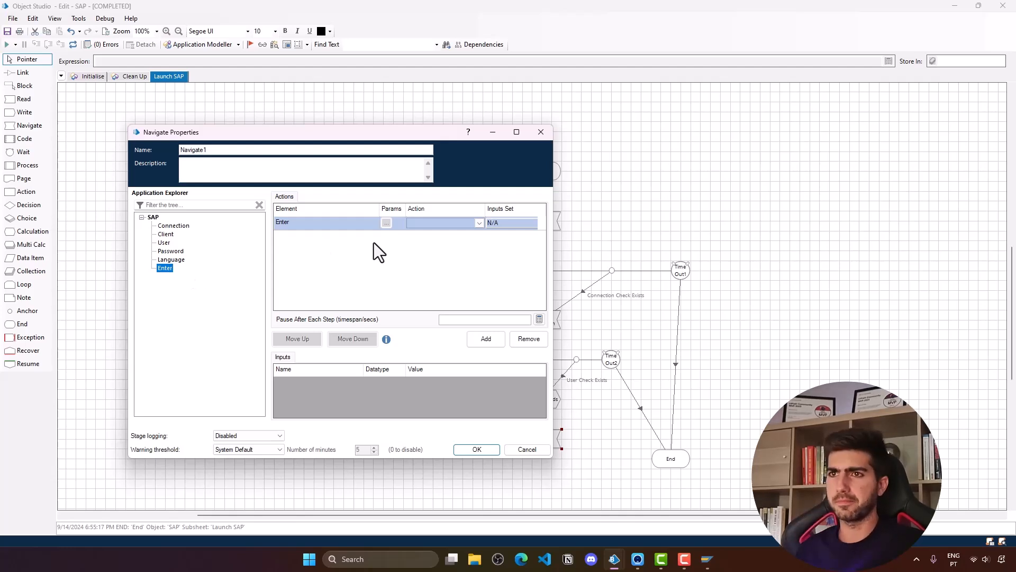
{"action": "left_click", "coordinate": [475, 223]}
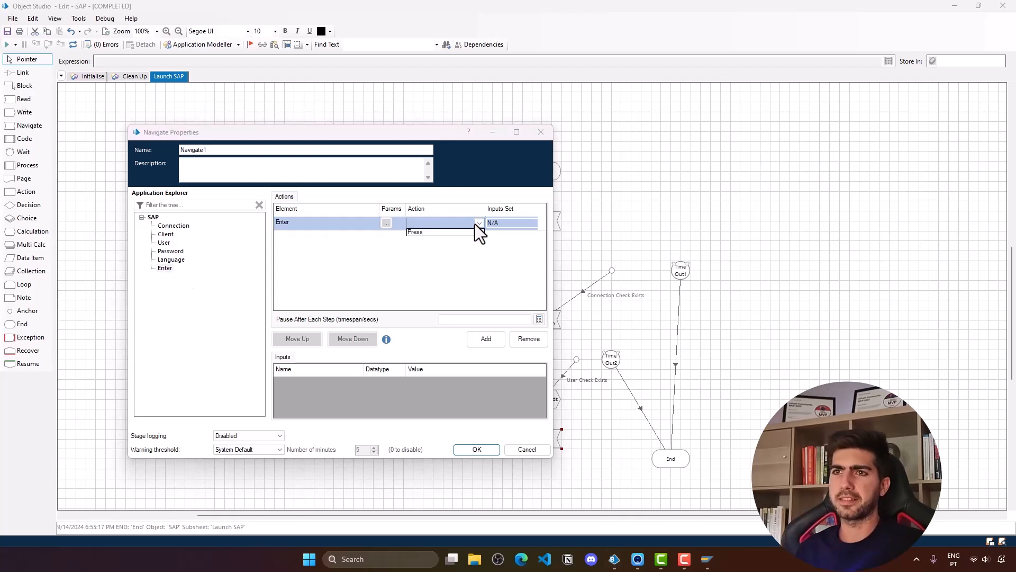
{"action": "left_click", "coordinate": [444, 234]}
{"action": "double_click", "coordinate": [216, 150]}
{"action": "type", "text": "Press To"}
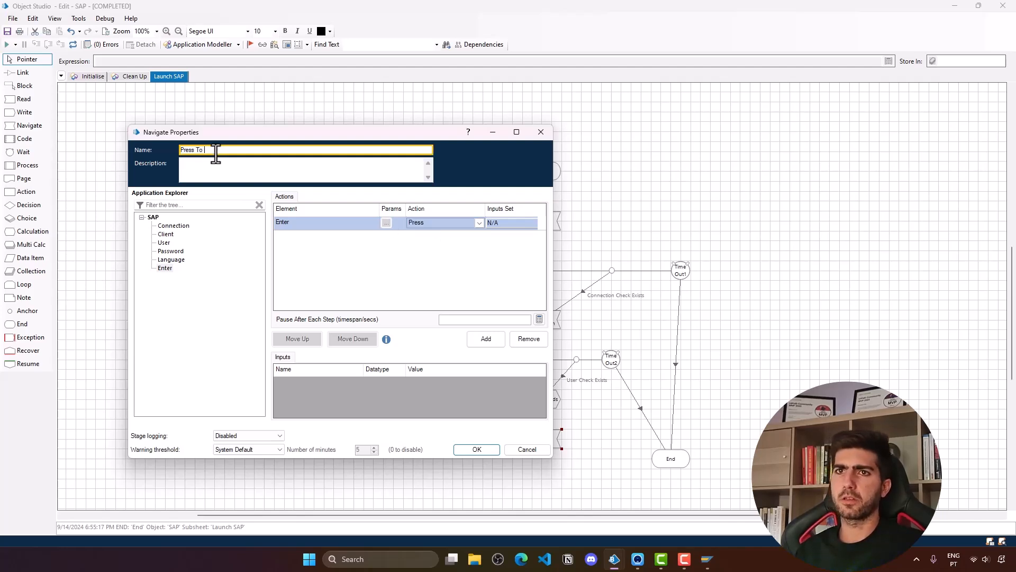
{"action": "type", "text": " Login"}
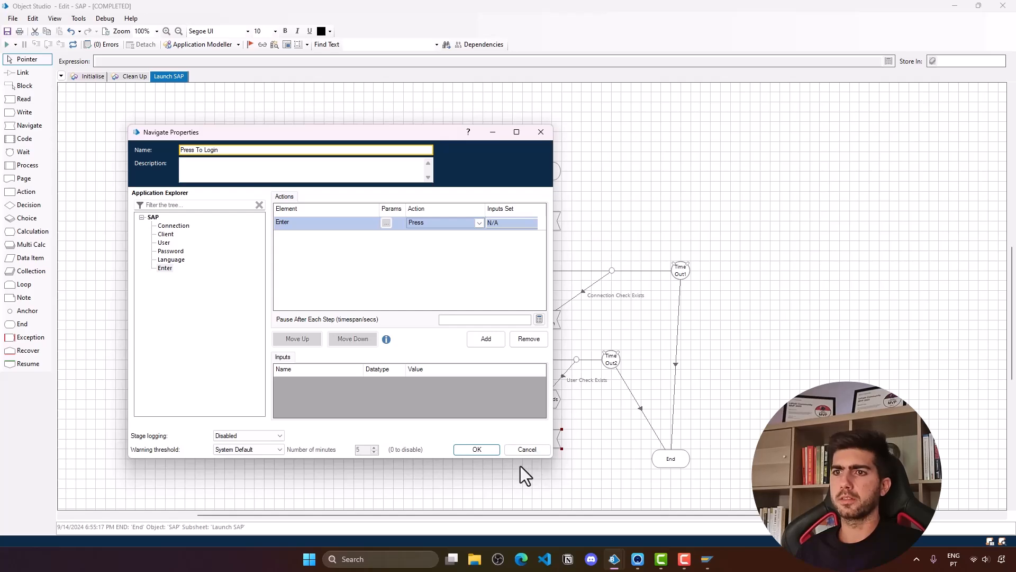
{"action": "key", "text": "Return"}
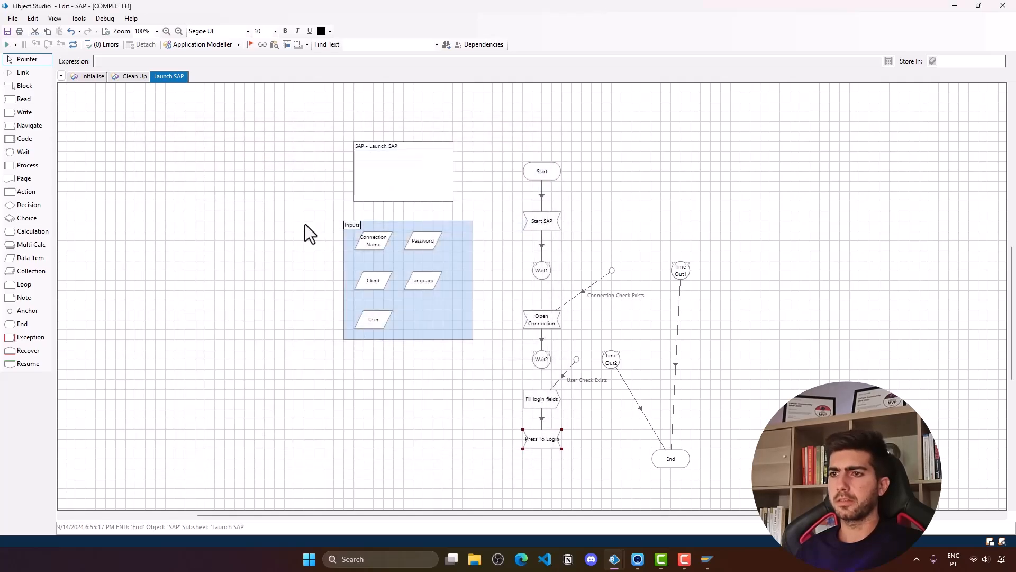
- Link Press To Login to the End stage
{"action": "left_click", "coordinate": [23, 72]}
{"action": "left_click_drag", "start_coordinate": [547, 449], "coordinate": [685, 470]}
{"action": "left_click", "coordinate": [28, 59]}
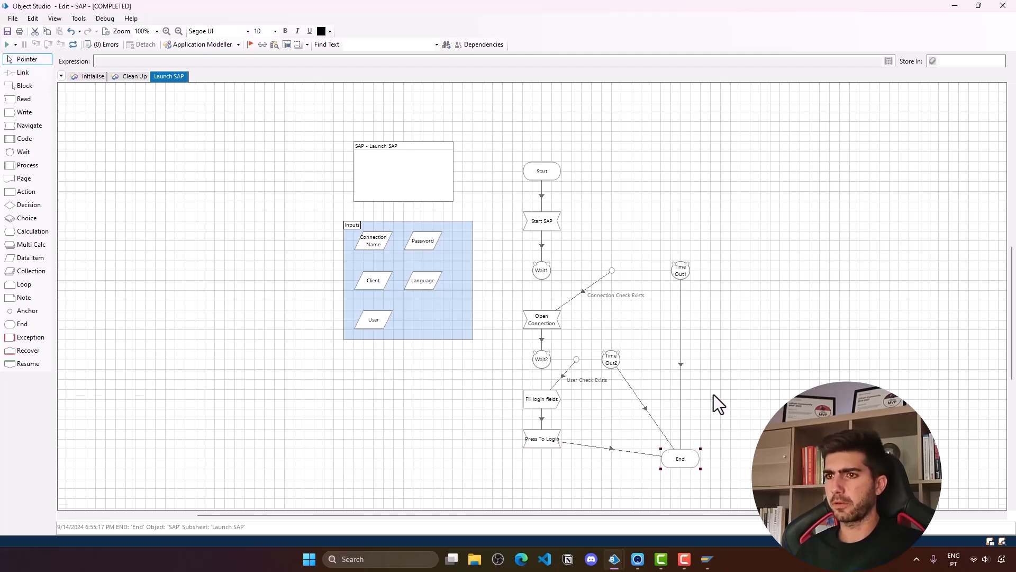
- Close the leftover SAP Logon window, then reset and run the Launch SAP page
{"action": "scroll", "coordinate": [717, 394], "scroll_direction": "down", "scroll_amount": 1}
{"action": "scroll", "coordinate": [745, 396], "scroll_direction": "right", "scroll_amount": 2}
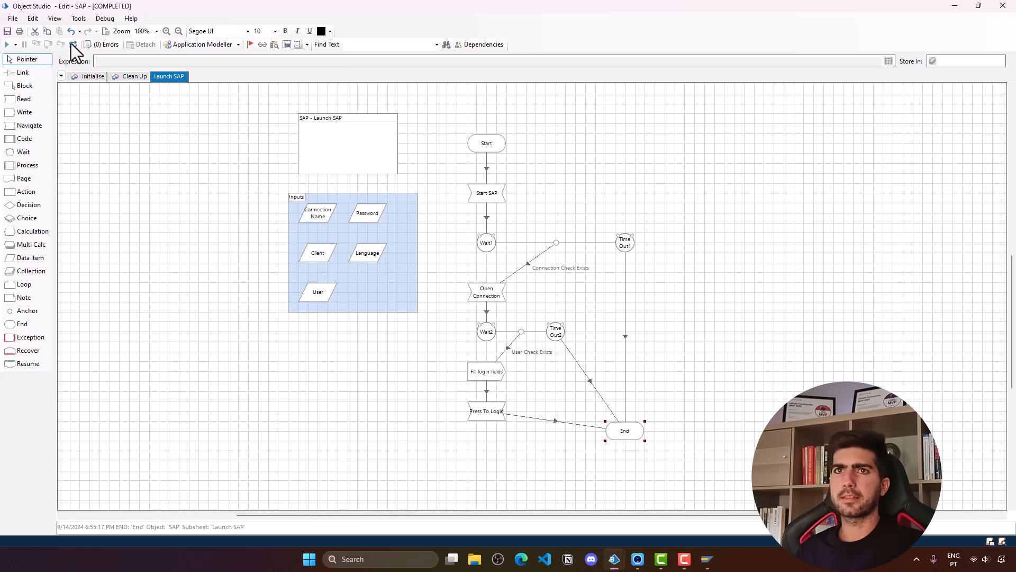
{"action": "left_click", "coordinate": [710, 426]}
{"action": "mouse_move", "coordinate": [710, 559]}
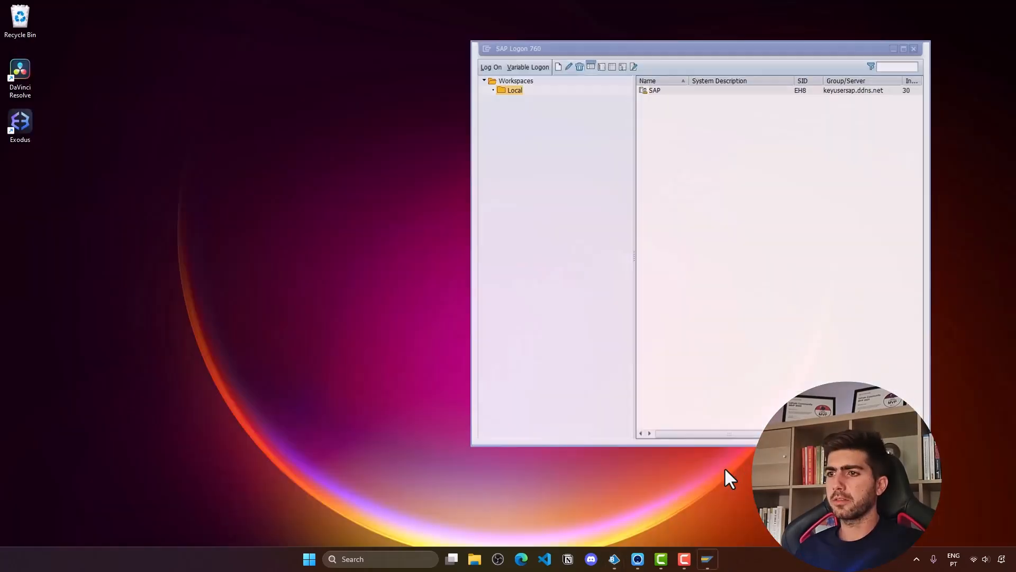
{"action": "left_click", "coordinate": [733, 468]}
{"action": "left_click", "coordinate": [74, 45]}
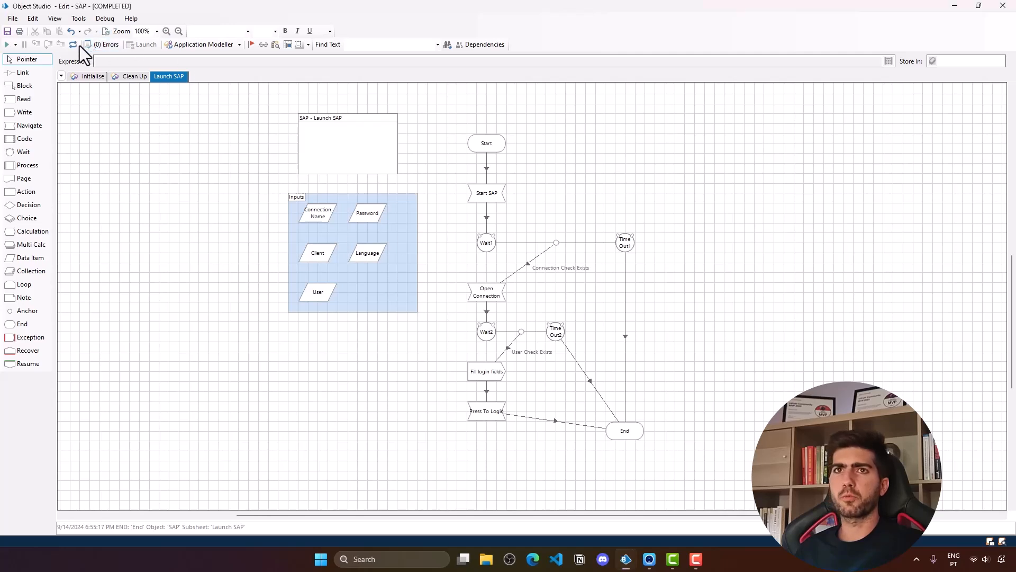
{"action": "left_click", "coordinate": [13, 45]}
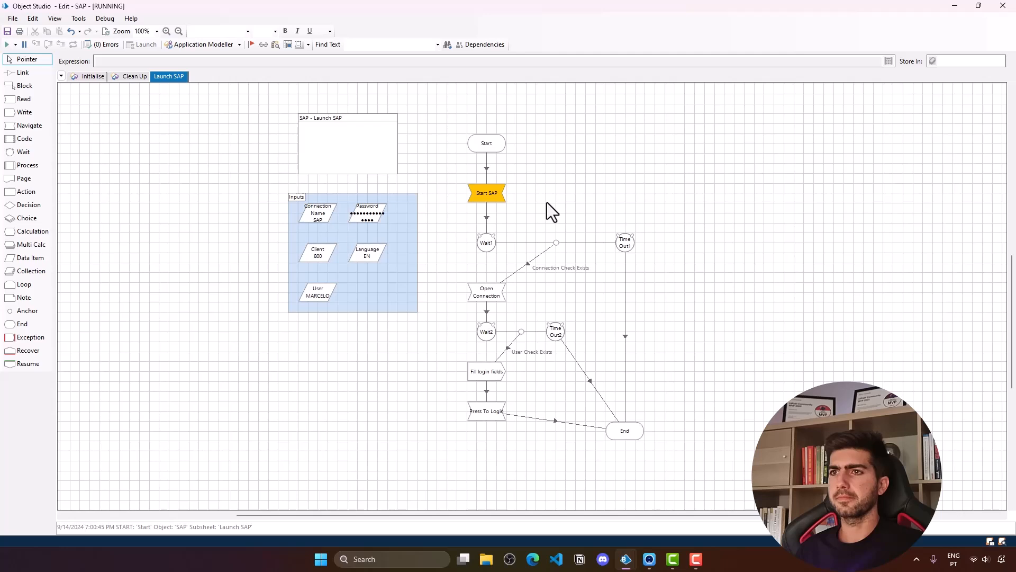
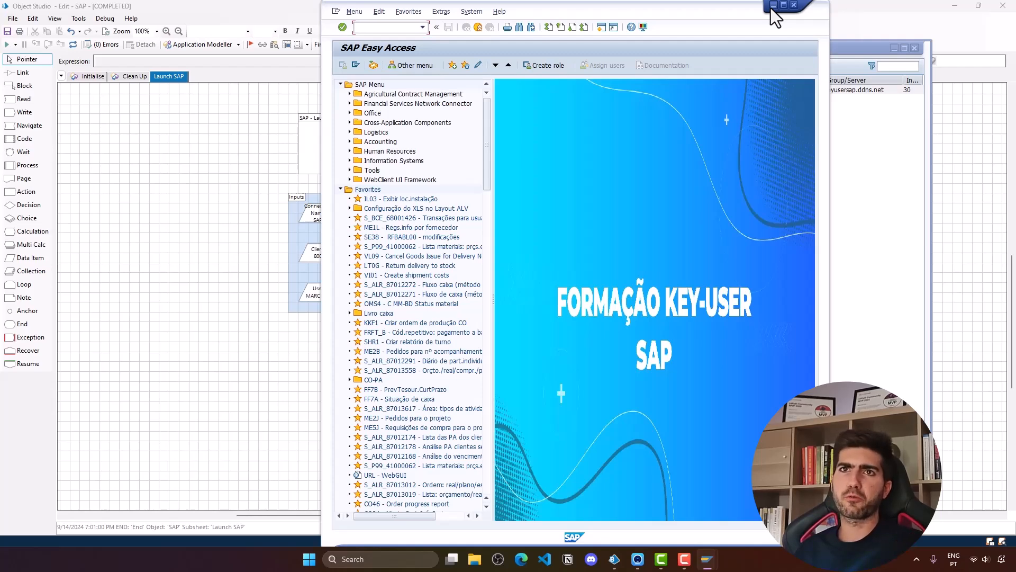
- Minimize the SAP Easy Access window so the Blue Prism window behind it can be brought up
{"action": "left_click", "coordinate": [773, 6]}
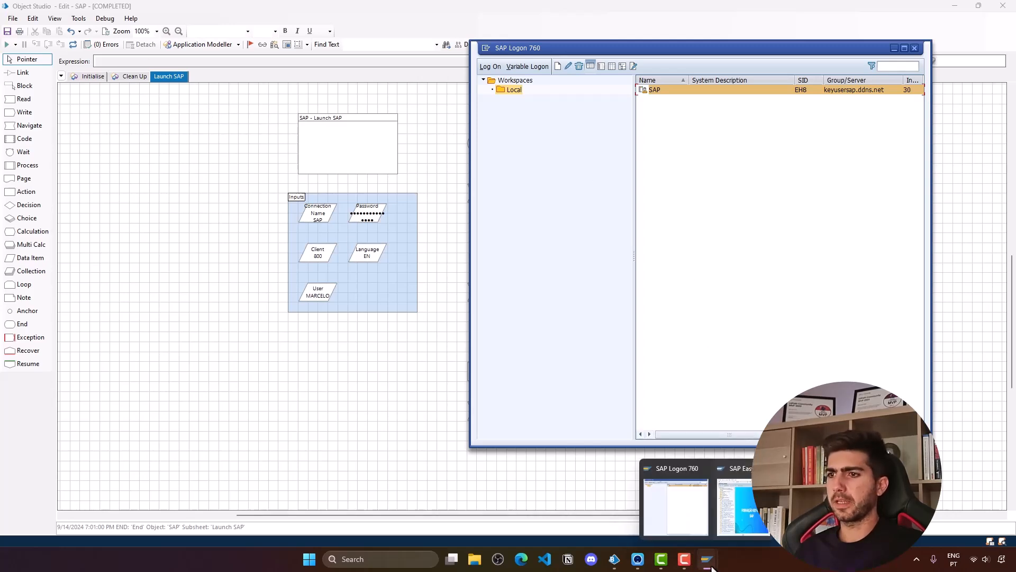
{"action": "mouse_move", "coordinate": [604, 550]}
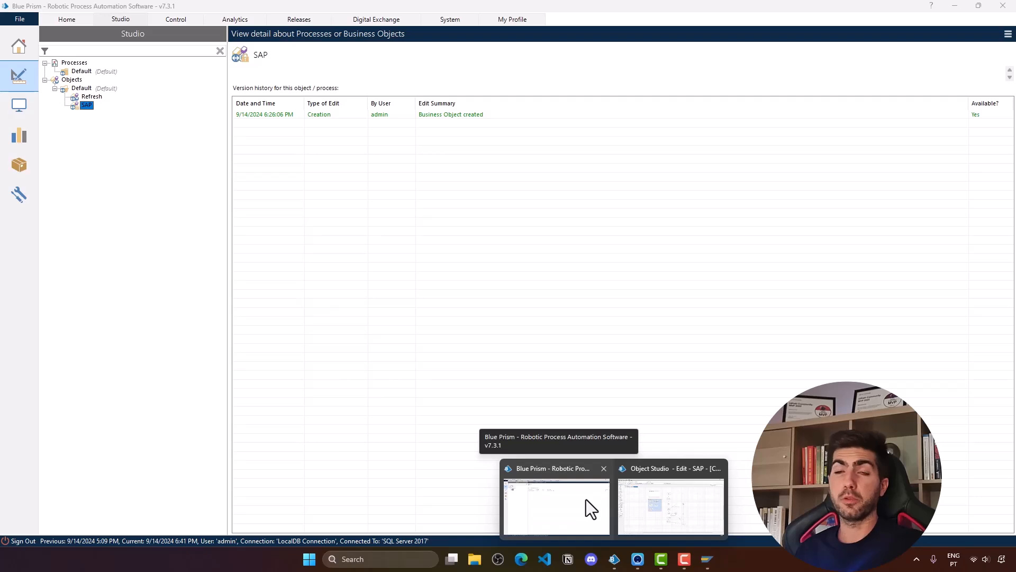
- Create a new process named SAP_Login in the Processes group
{"action": "left_click", "coordinate": [586, 499]}
{"action": "left_click", "coordinate": [75, 63]}
{"action": "right_click", "coordinate": [75, 64]}
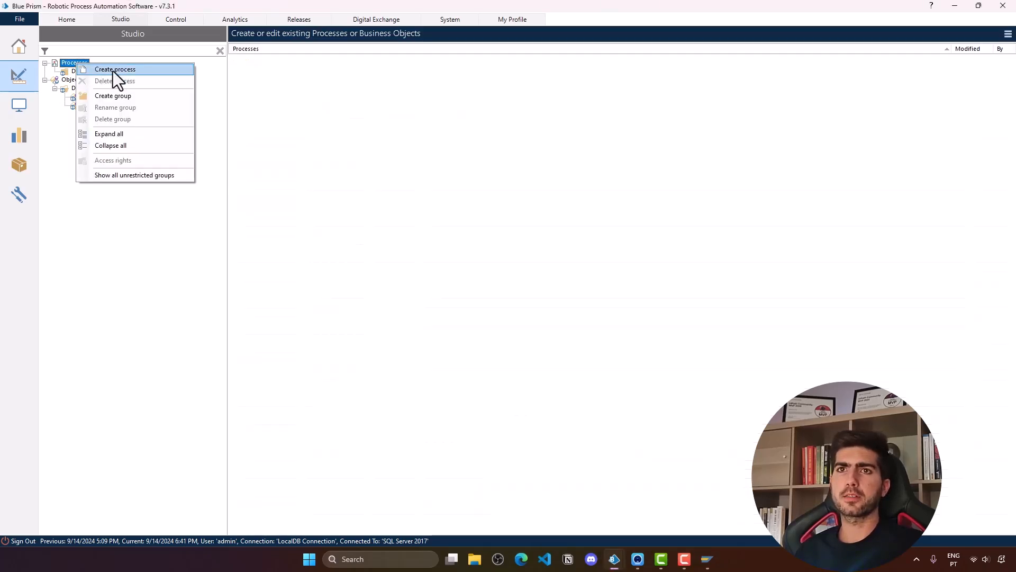
{"action": "left_click", "coordinate": [113, 71]}
{"action": "type", "text": "SAP_Login"}
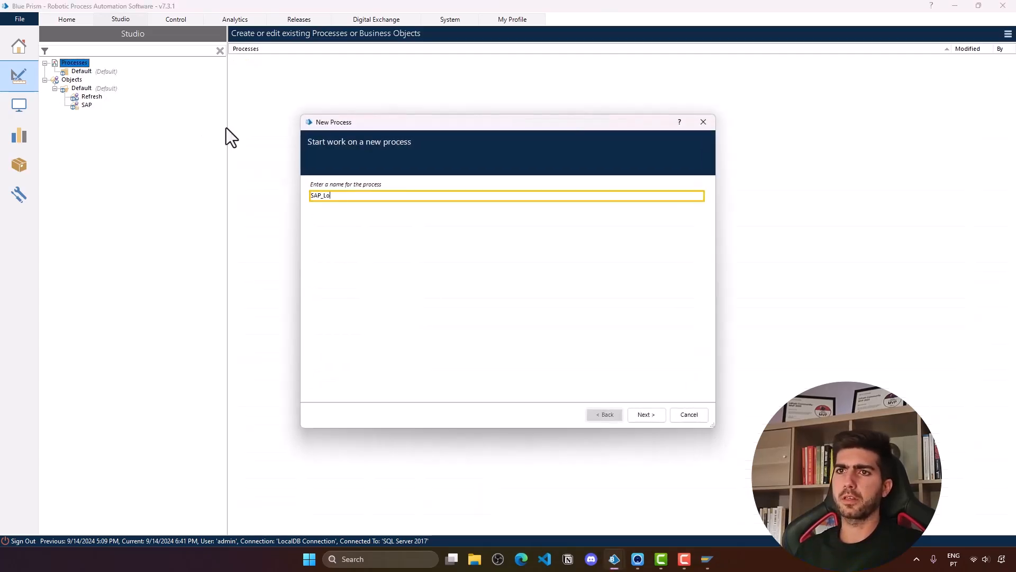
{"action": "left_click", "coordinate": [630, 415]}
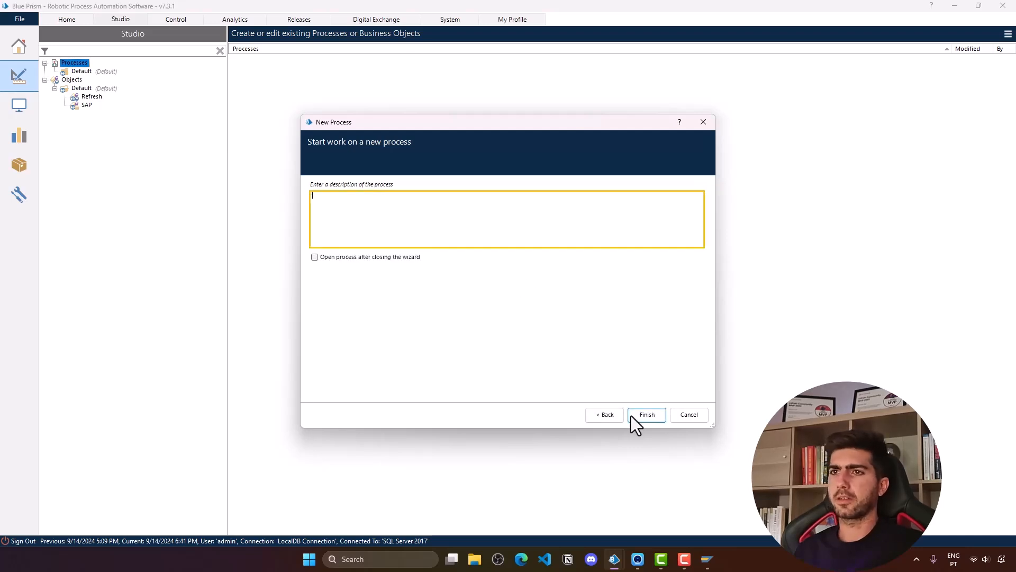
{"action": "left_click", "coordinate": [633, 417]}
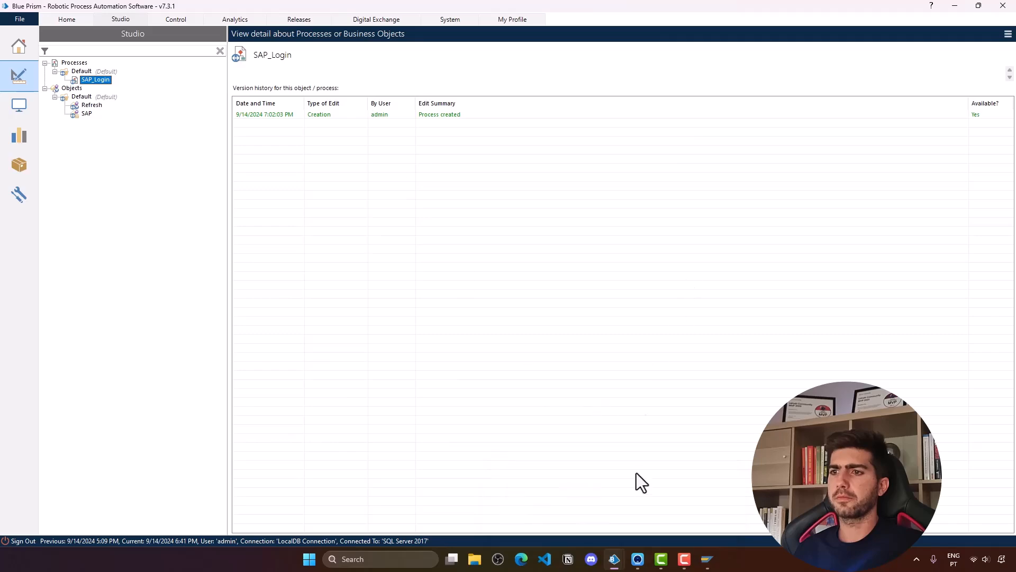
- Save the SAP business object with summary v1 and minimize its editor
{"action": "mouse_move", "coordinate": [614, 564]}
{"action": "left_click", "coordinate": [664, 491]}
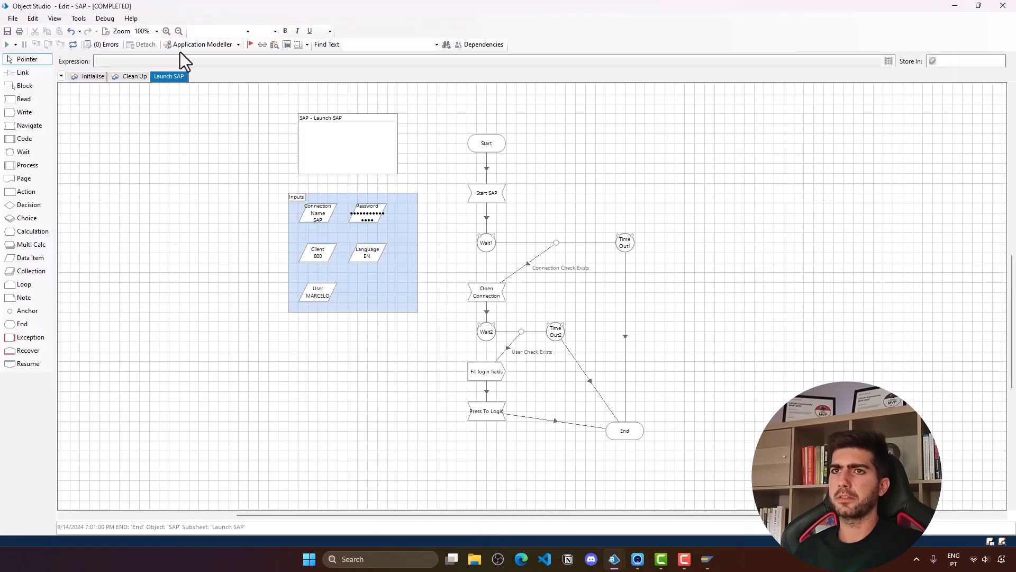
{"action": "key", "text": "ctrl+s"}
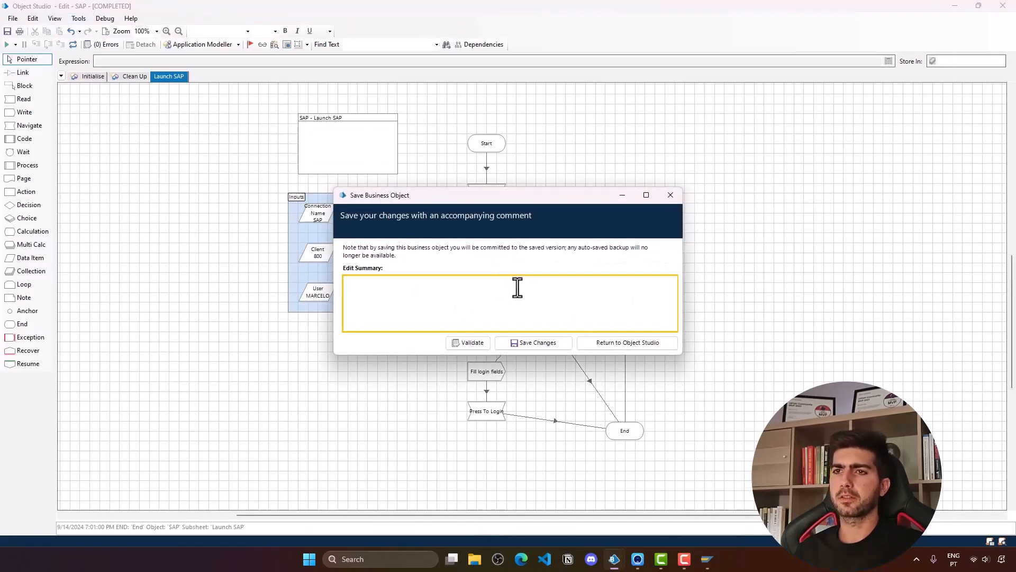
{"action": "type", "text": "v1"}
{"action": "left_click", "coordinate": [566, 343]}
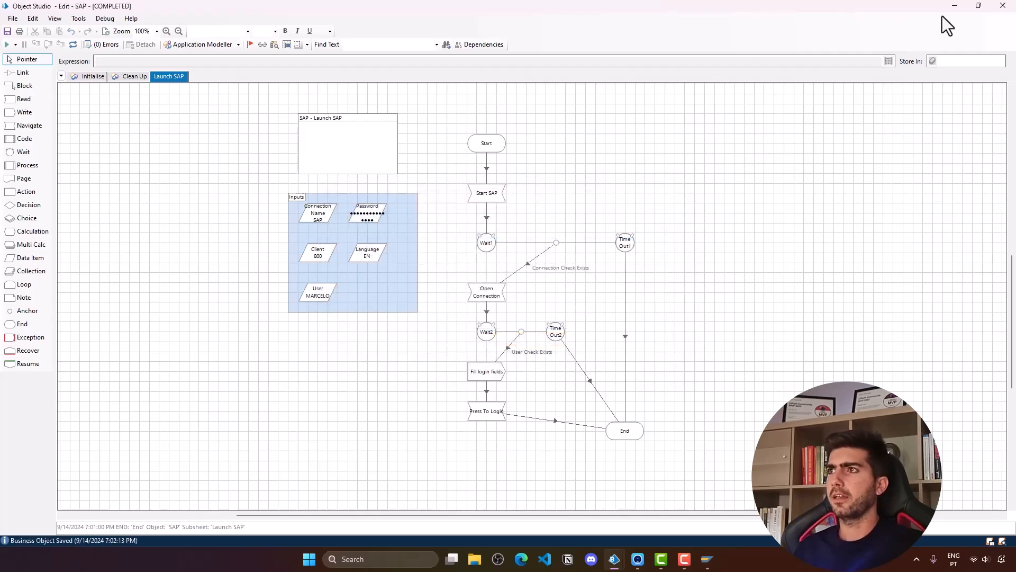
{"action": "left_click", "coordinate": [955, 6]}
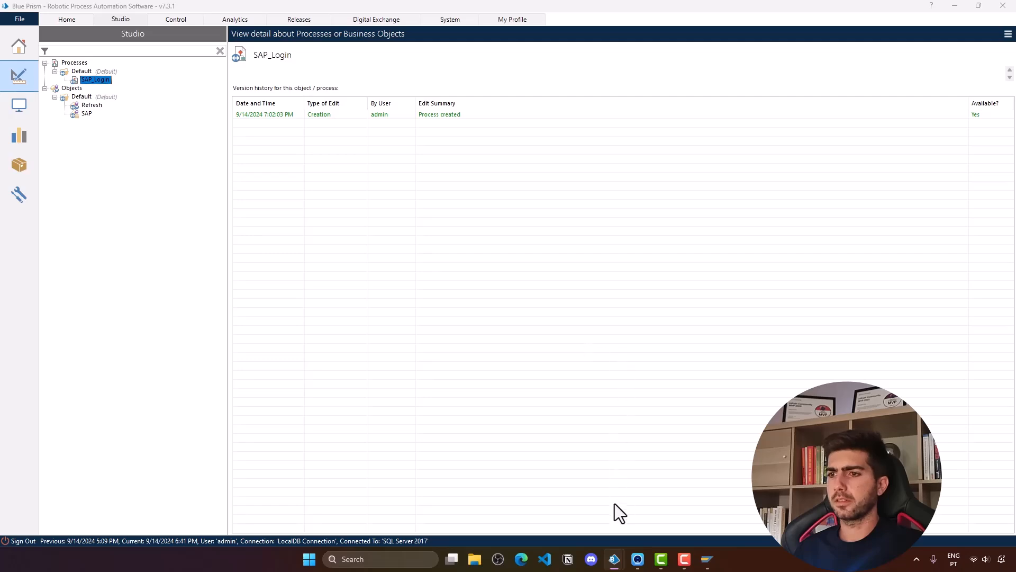
- Add an Action1 stage using the SAP object between Start and End, and save SAP_Login
{"action": "double_click", "coordinate": [107, 81]}
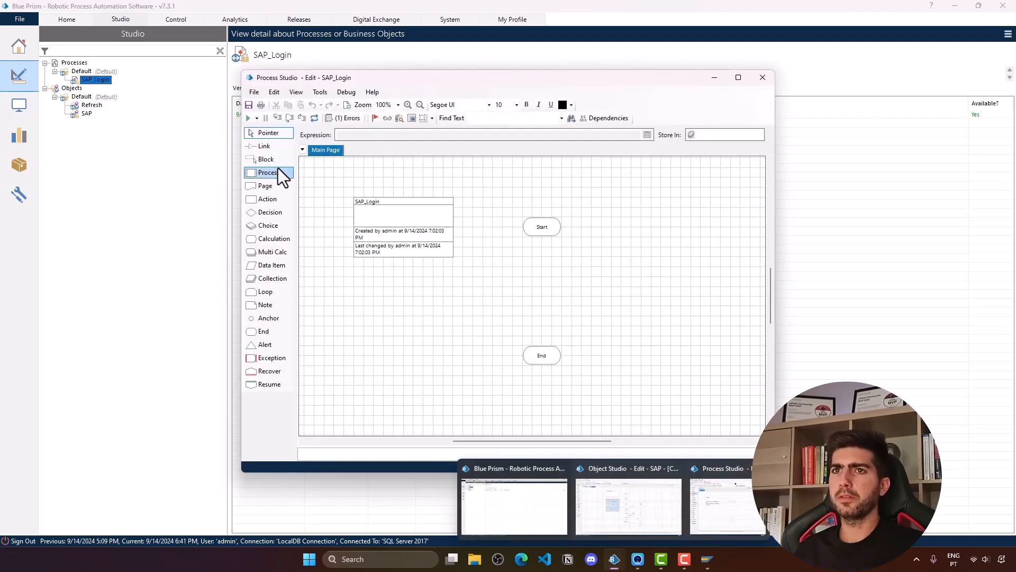
{"action": "left_click_drag", "start_coordinate": [272, 215], "coordinate": [542, 294]}
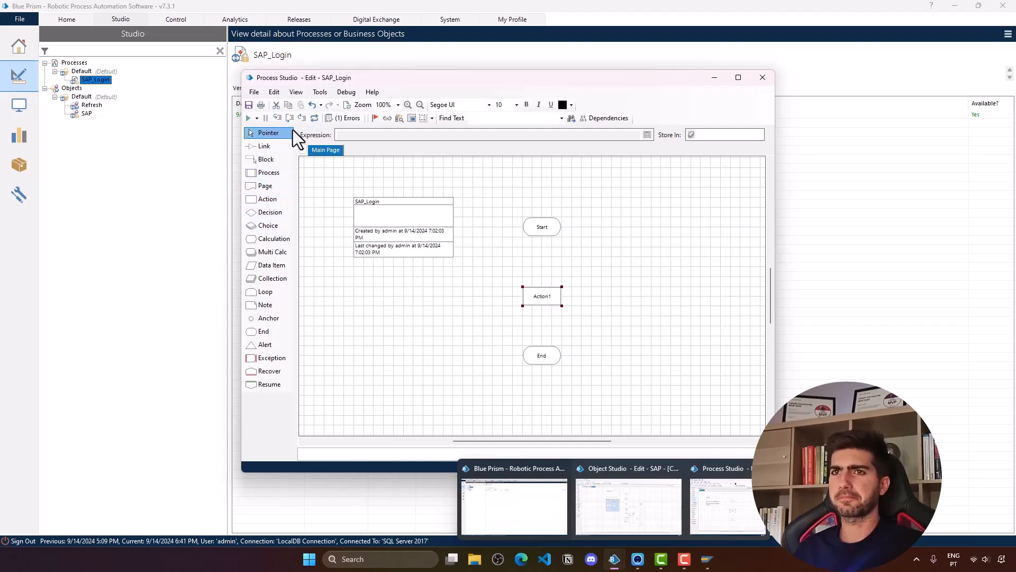
{"action": "double_click", "coordinate": [535, 302]}
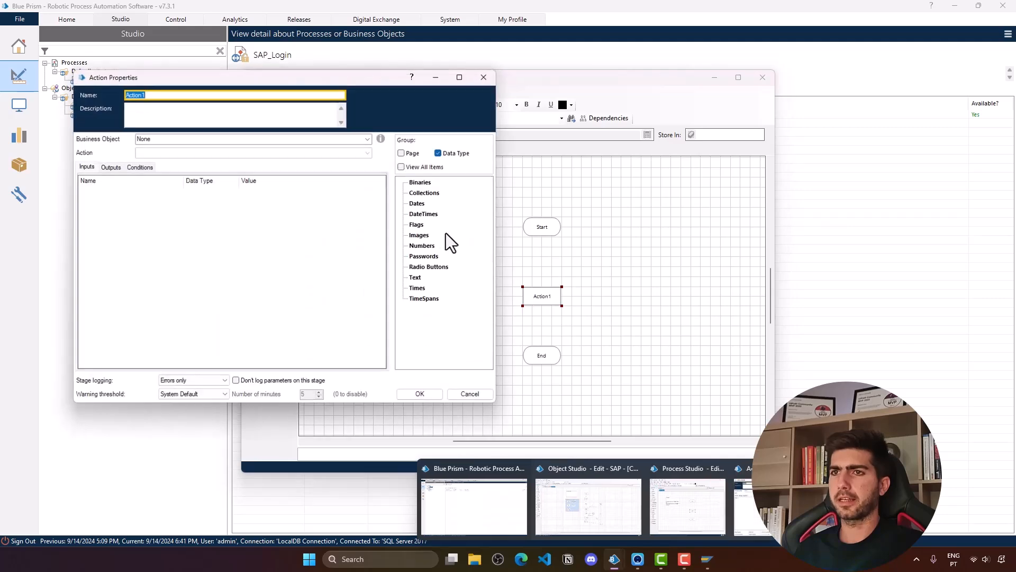
{"action": "left_click", "coordinate": [367, 139]}
{"action": "left_click", "coordinate": [266, 182]}
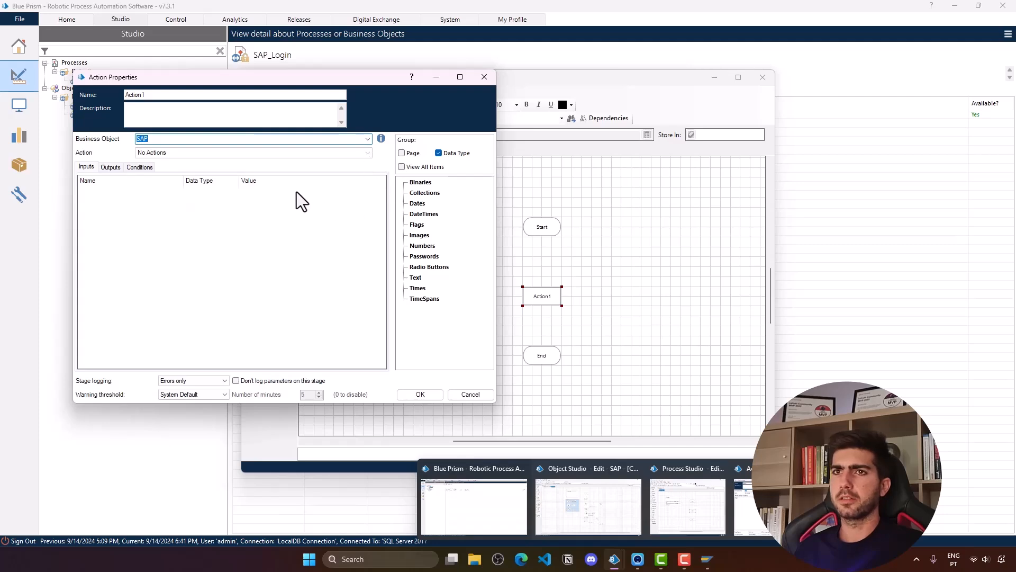
{"action": "left_click", "coordinate": [433, 401]}
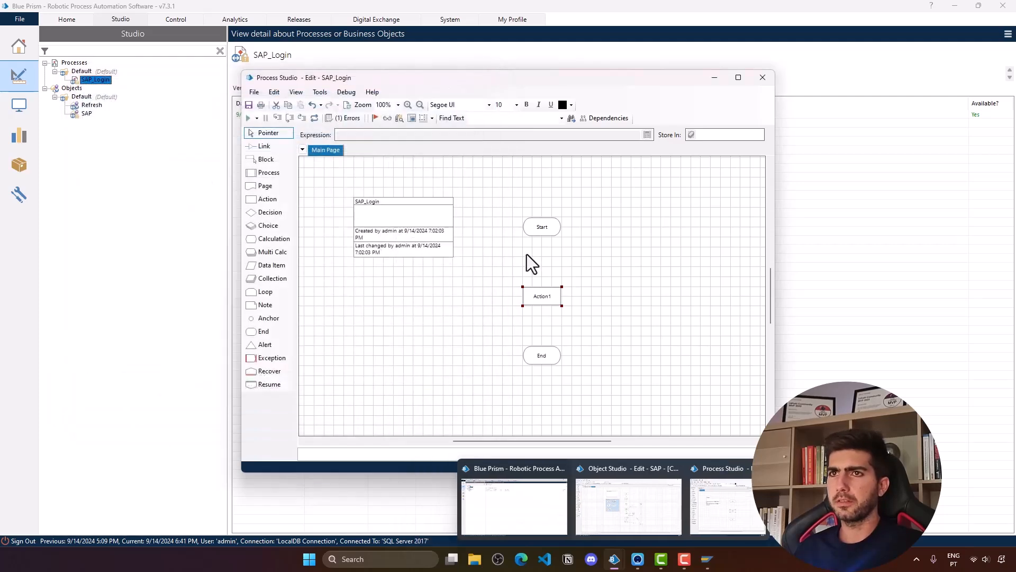
{"action": "left_click", "coordinate": [487, 201]}
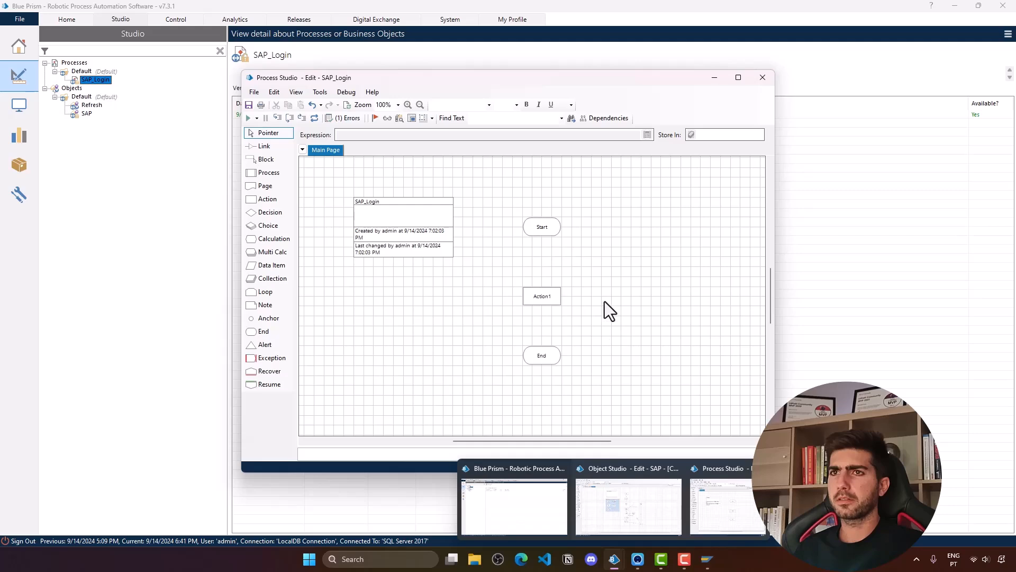
{"action": "key", "text": "ctrl+s"}
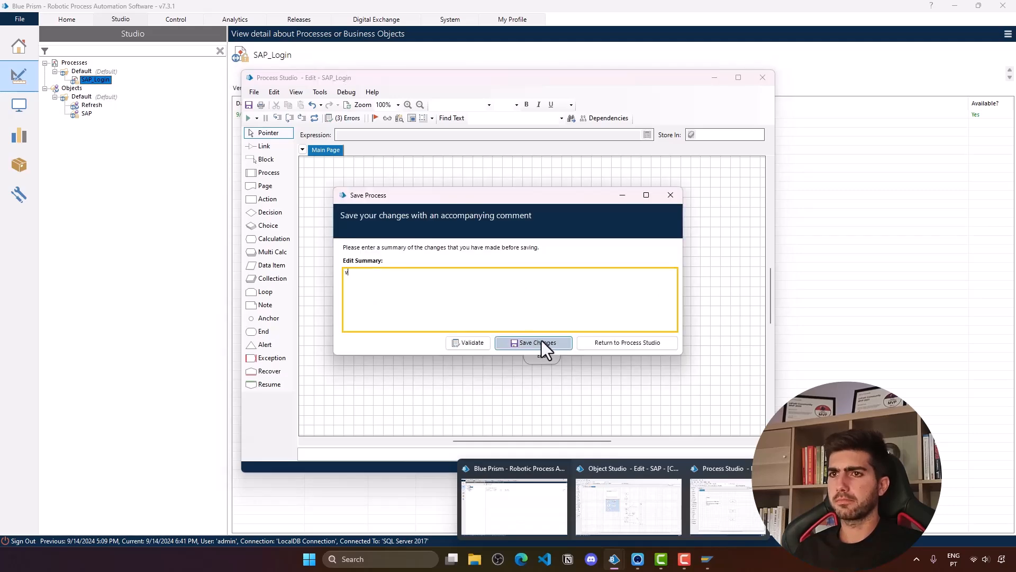
{"action": "left_click", "coordinate": [539, 342]}
{"action": "left_click", "coordinate": [762, 77]}
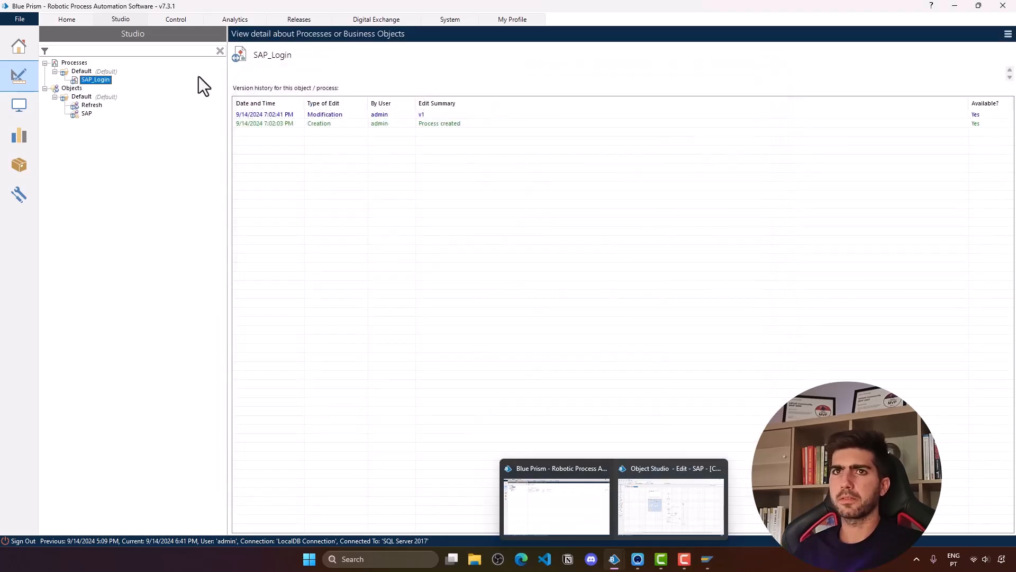
- Reopen SAP_Login and reassign the SAP business object to Action1
{"action": "double_click", "coordinate": [100, 79]}
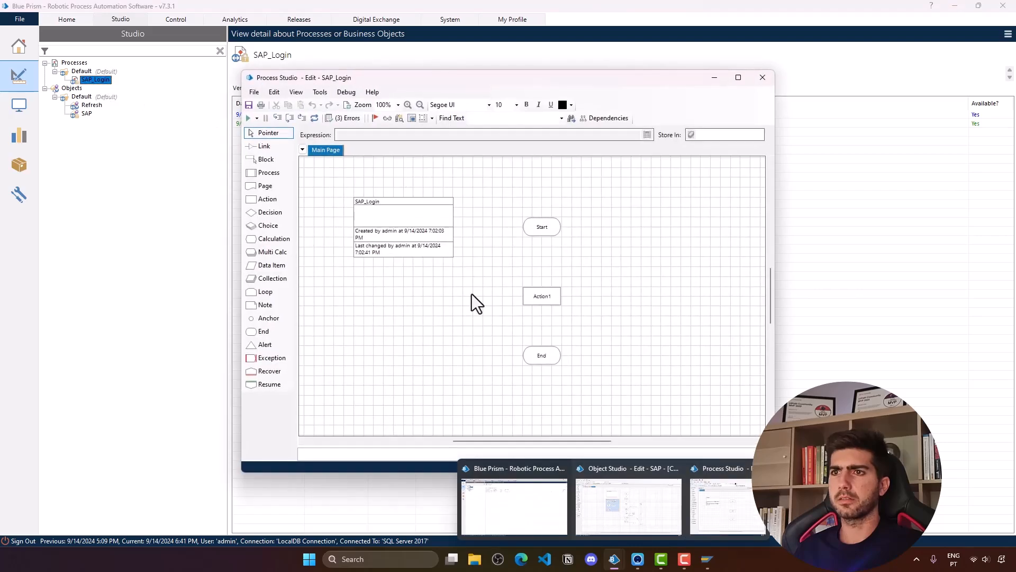
{"action": "double_click", "coordinate": [540, 297]}
{"action": "left_click", "coordinate": [373, 168]}
{"action": "left_click", "coordinate": [373, 168]}
{"action": "left_click", "coordinate": [325, 202]}
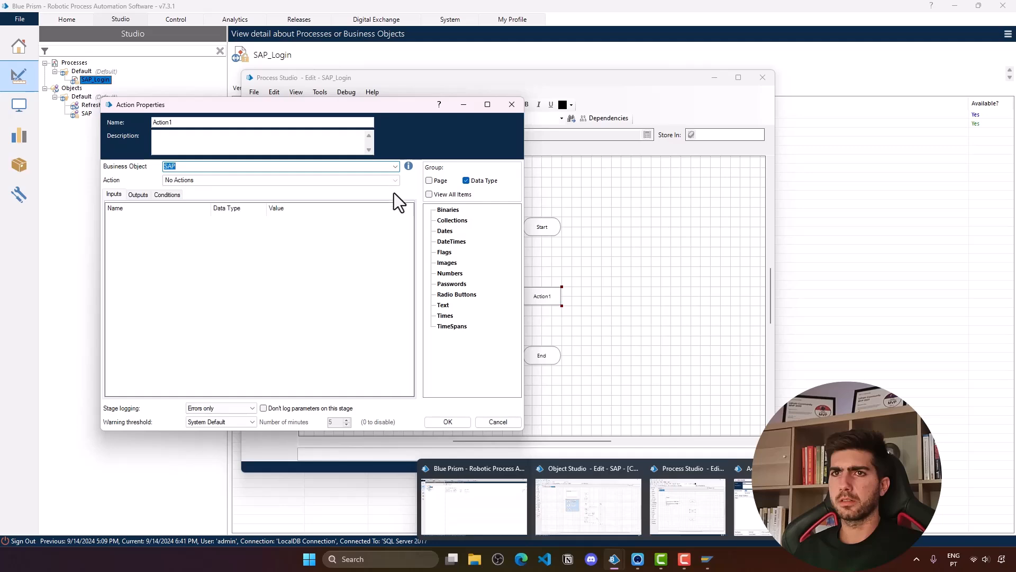
{"action": "left_click", "coordinate": [454, 421]}
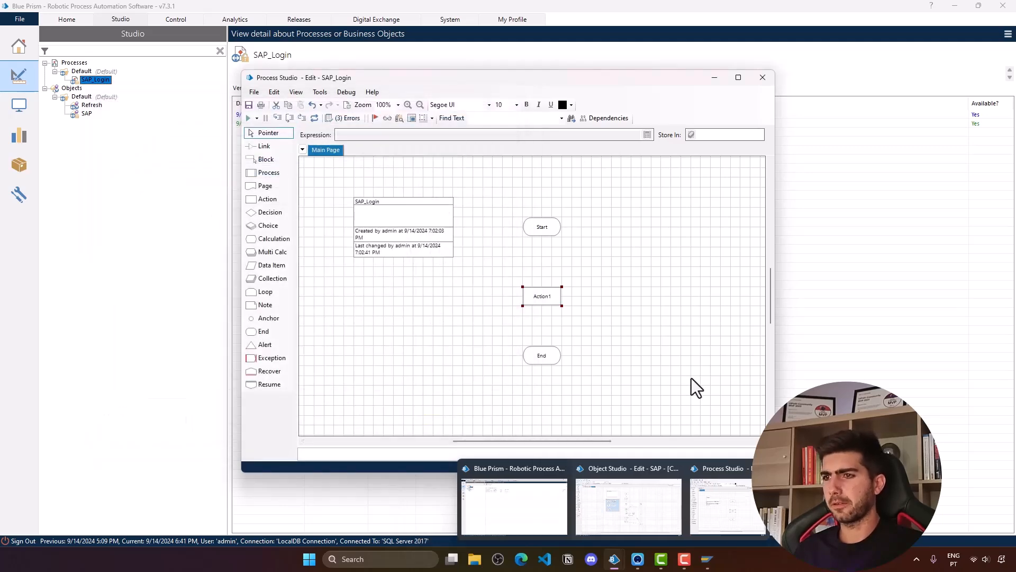
{"action": "left_click", "coordinate": [651, 466]}
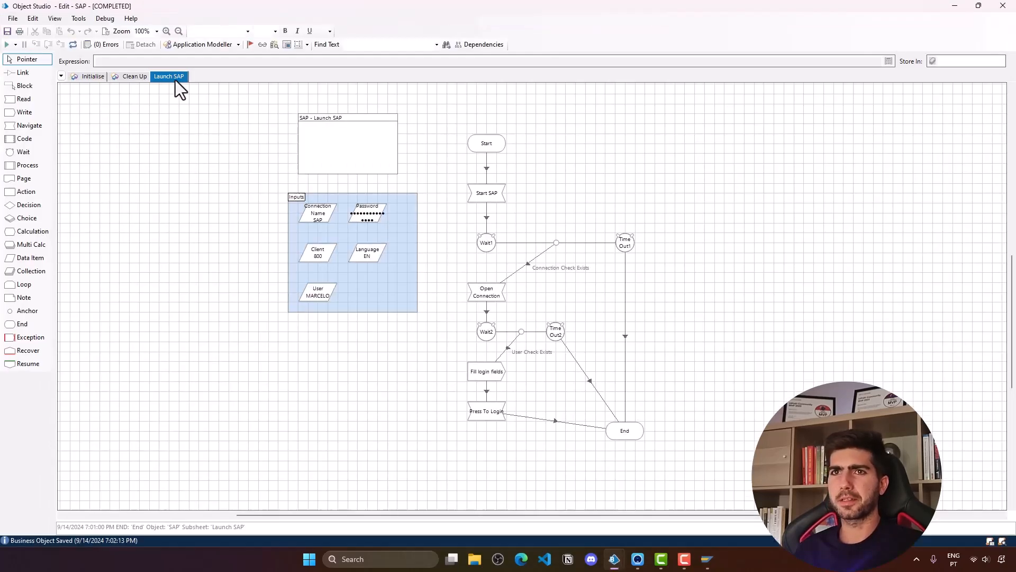
- Publish the Launch SAP page and save the SAP business object
{"action": "right_click", "coordinate": [175, 80]}
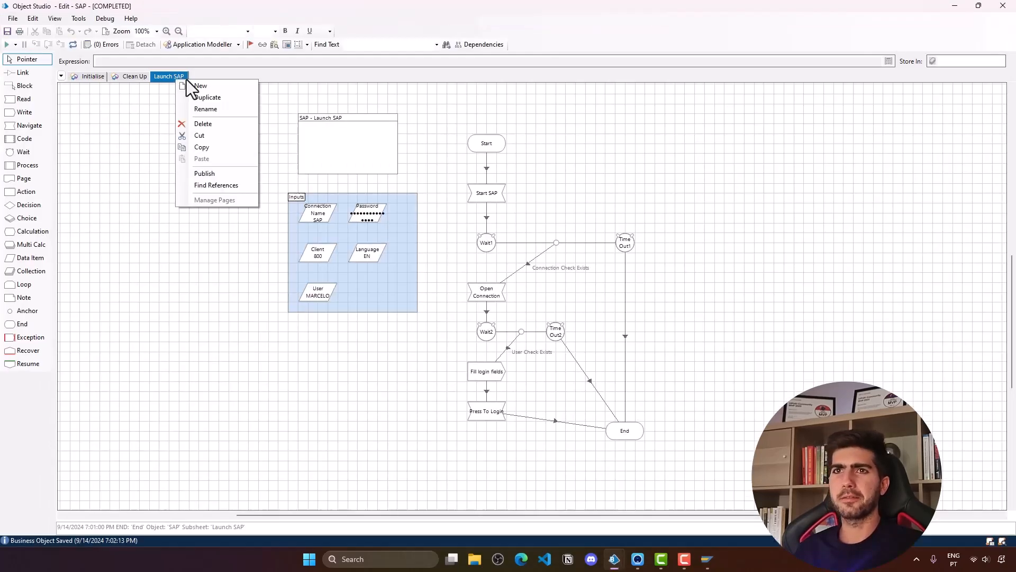
{"action": "left_click", "coordinate": [220, 175]}
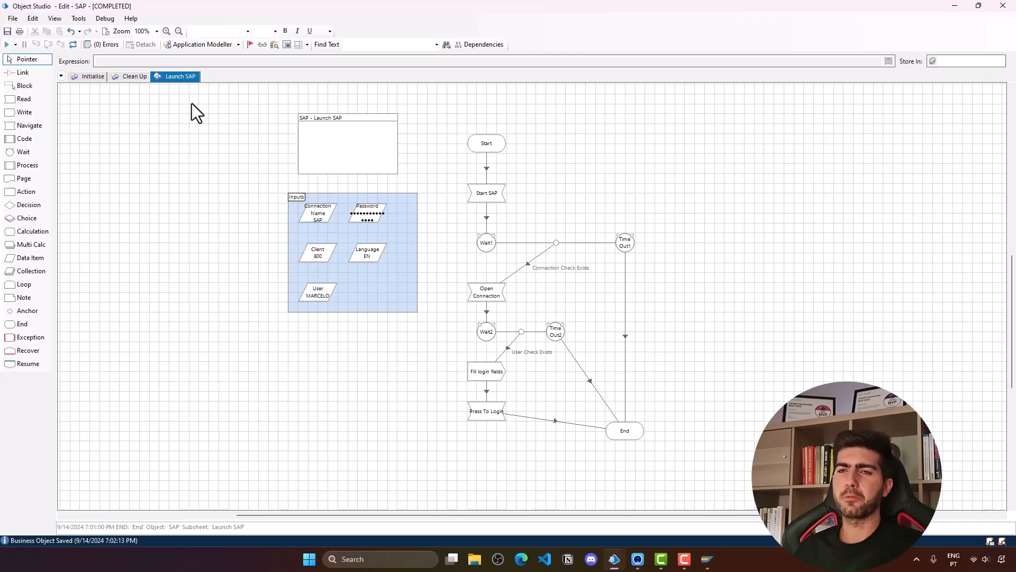
{"action": "key", "text": "ctrl+s"}
{"action": "left_click", "coordinate": [540, 345]}
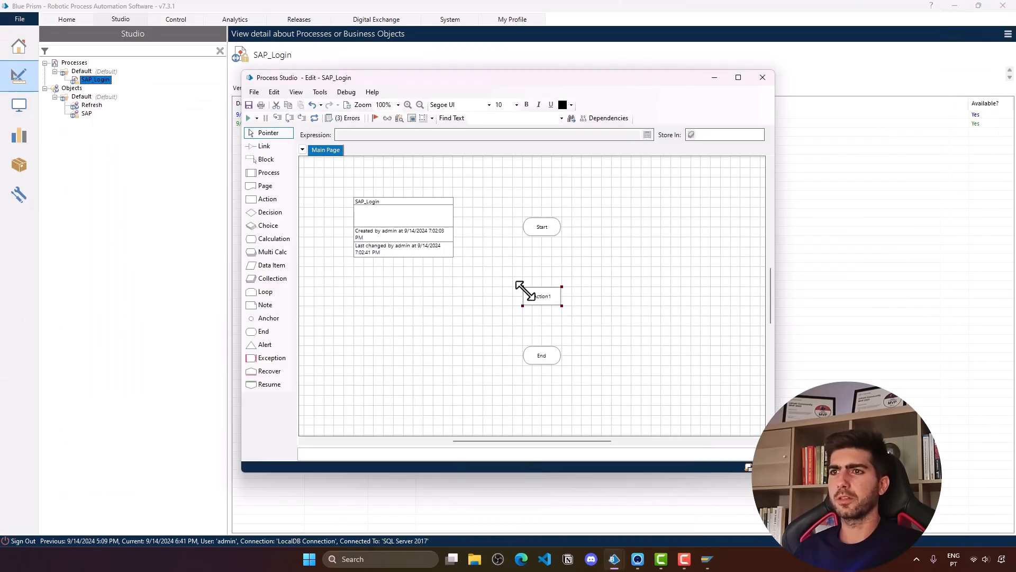
- Point Action1 at the SAP object, then close SAP_Login discarding the changes
{"action": "double_click", "coordinate": [524, 289]}
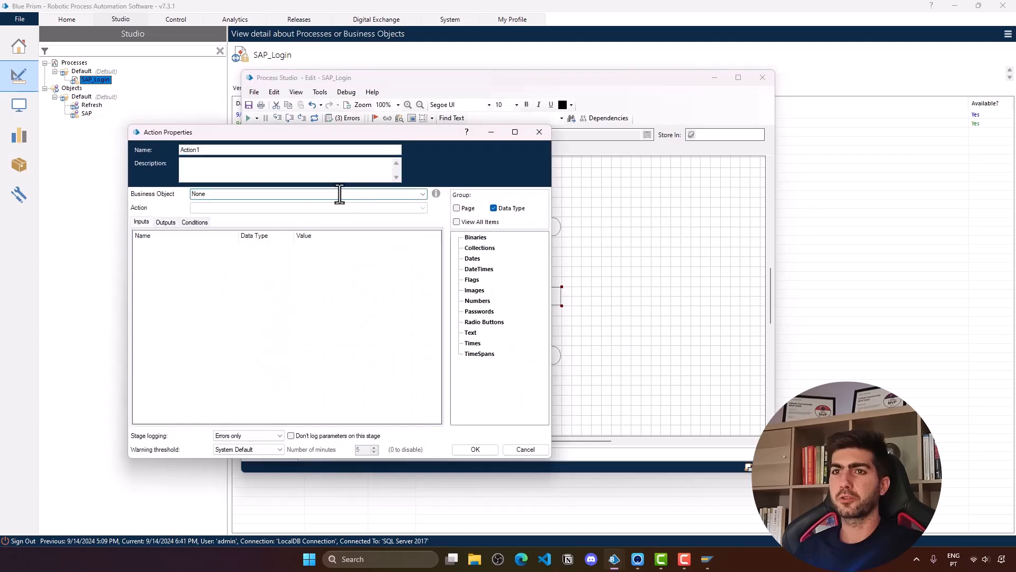
{"action": "left_click", "coordinate": [423, 194]}
{"action": "left_click", "coordinate": [342, 233]}
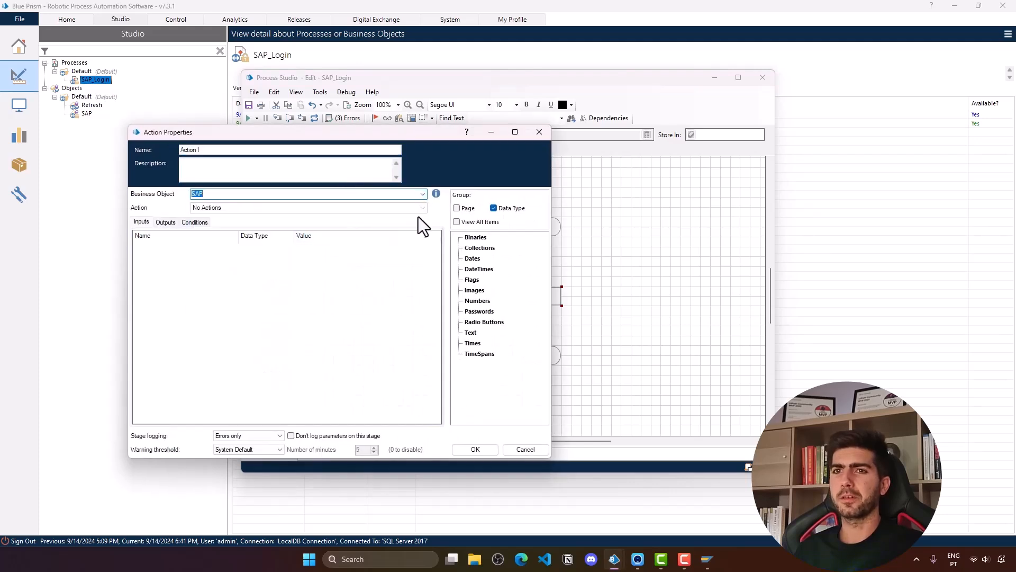
{"action": "left_click", "coordinate": [479, 449]}
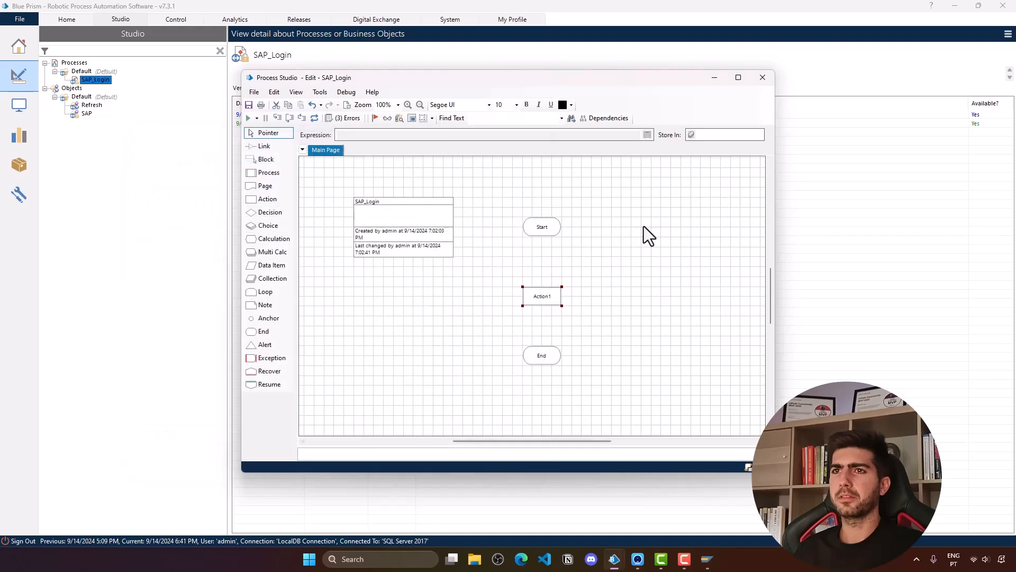
{"action": "left_click", "coordinate": [762, 78]}
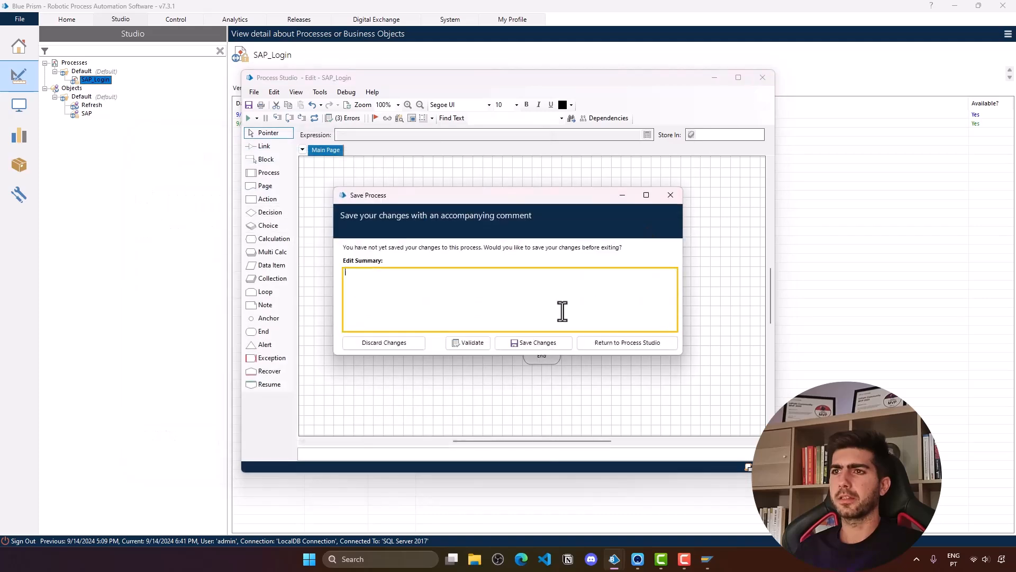
{"action": "left_click", "coordinate": [413, 343]}
- Reopen SAP_Login, set Action1 to call SAP's Launch SAP action, and save the process
{"action": "double_click", "coordinate": [95, 79]}
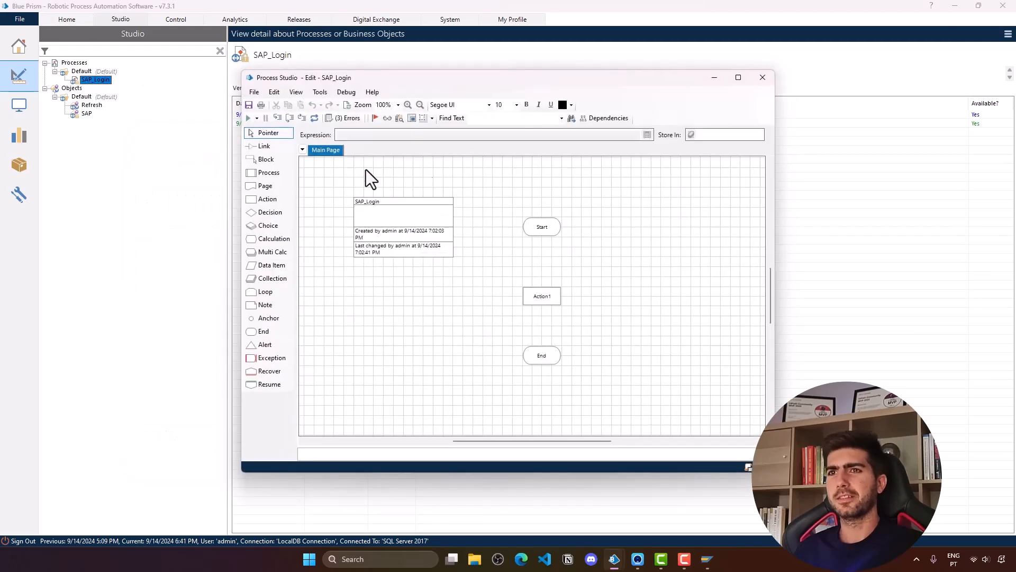
{"action": "left_click", "coordinate": [549, 300]}
{"action": "double_click", "coordinate": [549, 300]}
{"action": "left_click", "coordinate": [136, 100]}
{"action": "left_click", "coordinate": [326, 98]}
{"action": "left_click", "coordinate": [195, 133]}
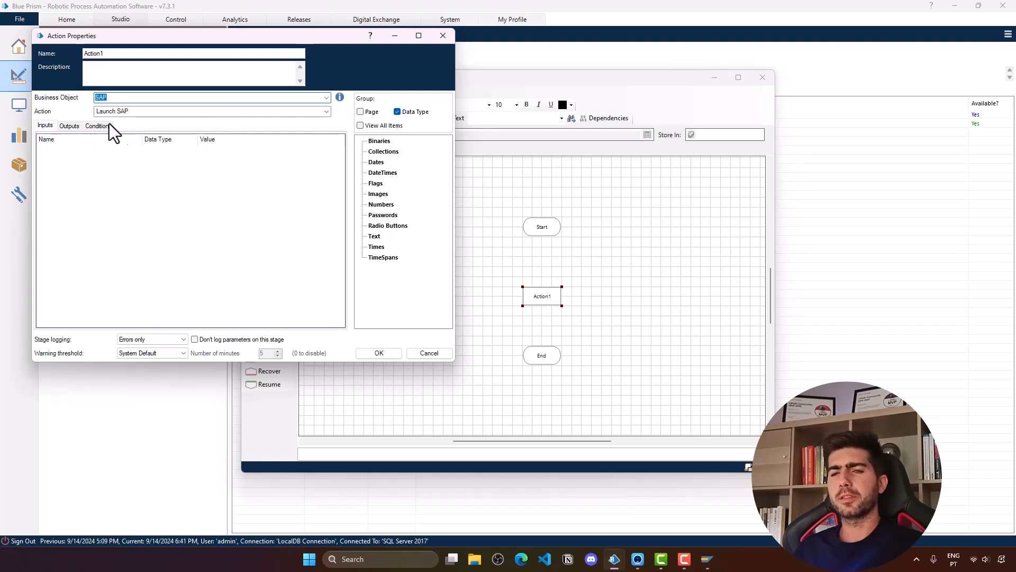
{"action": "left_click", "coordinate": [364, 350]}
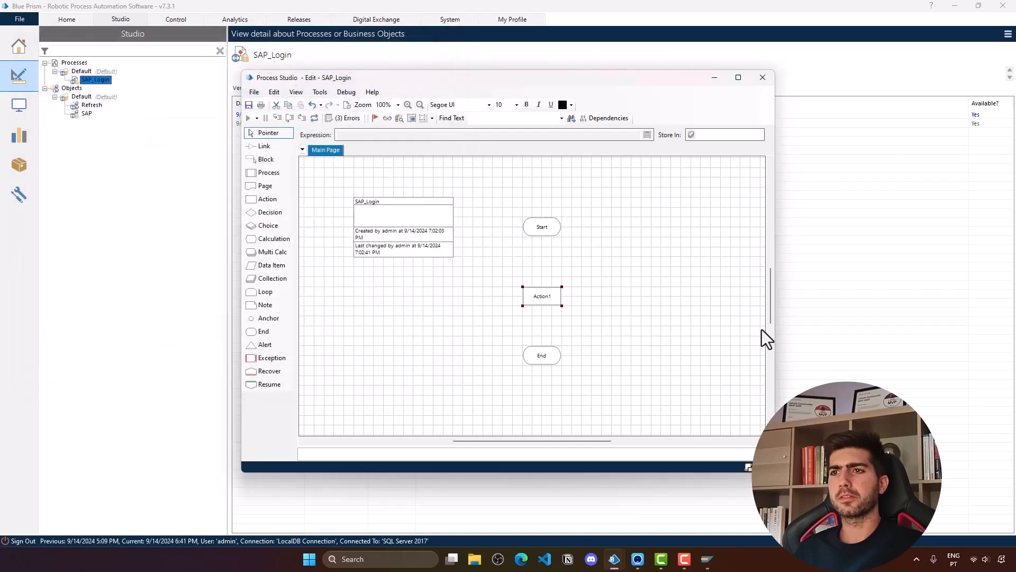
{"action": "left_click", "coordinate": [249, 104]}
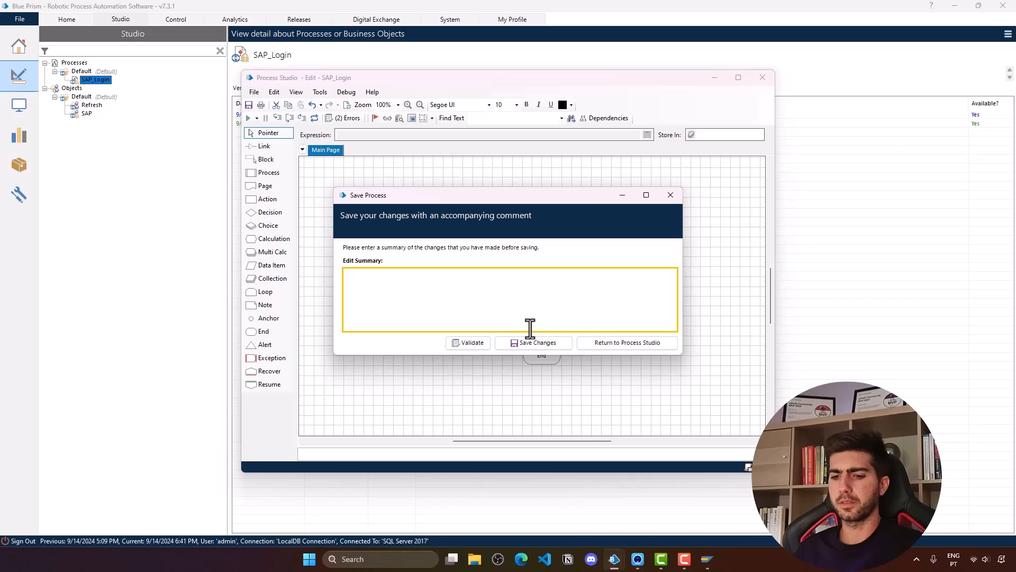
{"action": "left_click", "coordinate": [533, 345]}
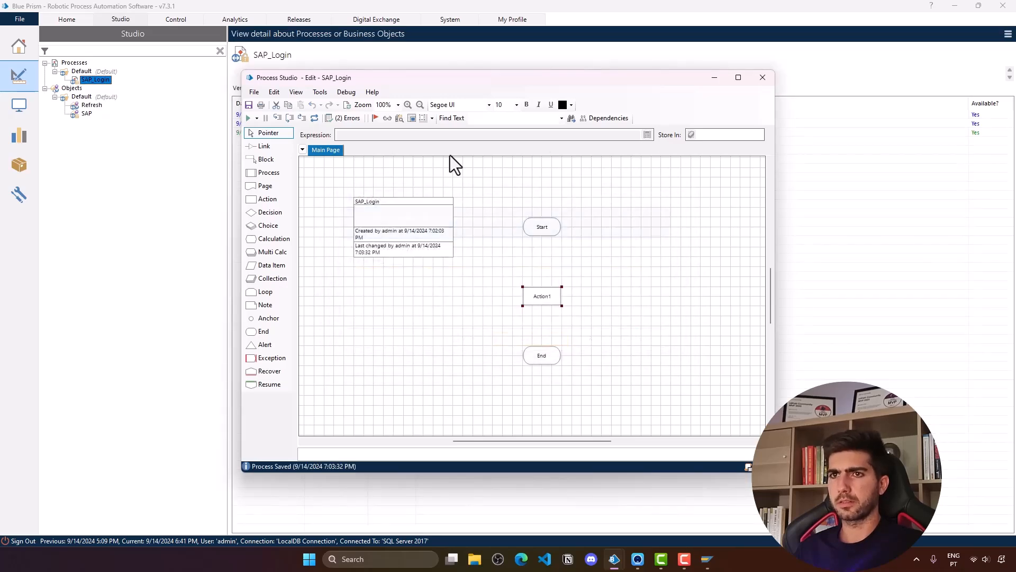
{"action": "left_click", "coordinate": [86, 113]}
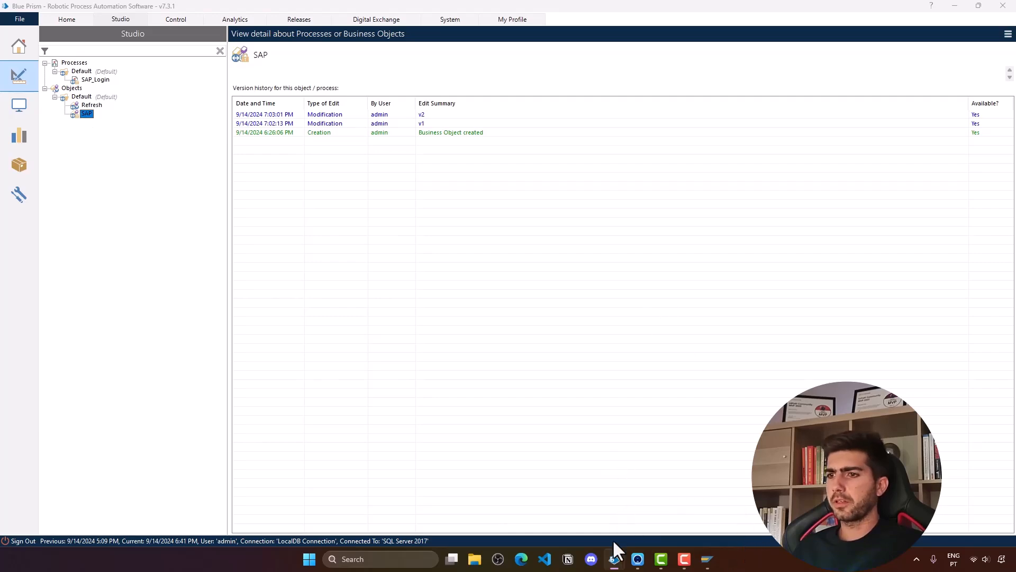
- Open the Launch SAP Start stage, add five input rows, and expand the data item groups
{"action": "mouse_move", "coordinate": [614, 557]}
{"action": "left_click", "coordinate": [634, 482]}
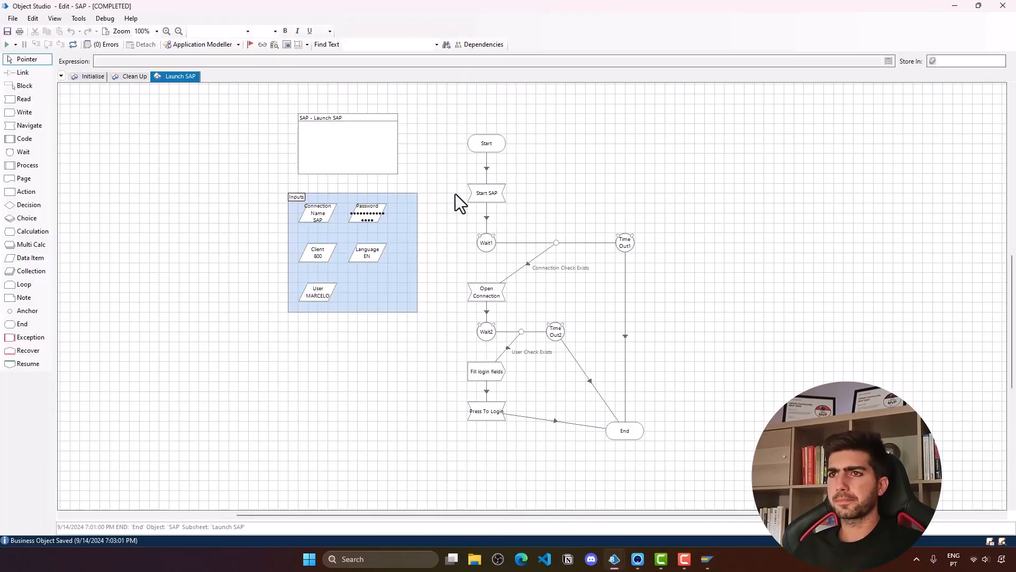
{"action": "double_click", "coordinate": [489, 142]}
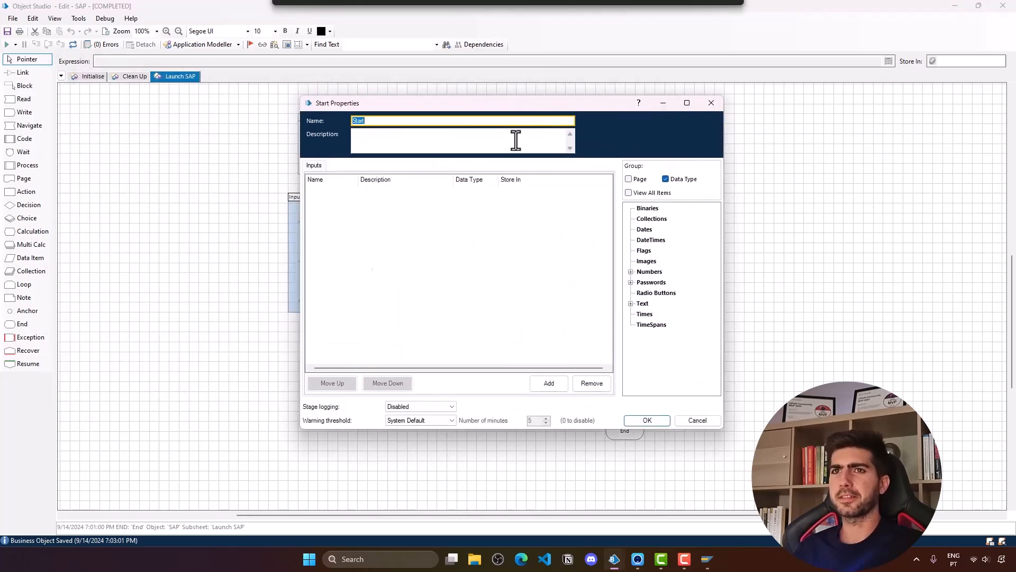
{"action": "left_click", "coordinate": [555, 385]}
{"action": "left_click", "coordinate": [556, 386]}
{"action": "left_click", "coordinate": [556, 387]}
{"action": "left_click", "coordinate": [556, 387]}
{"action": "left_click", "coordinate": [556, 387]}
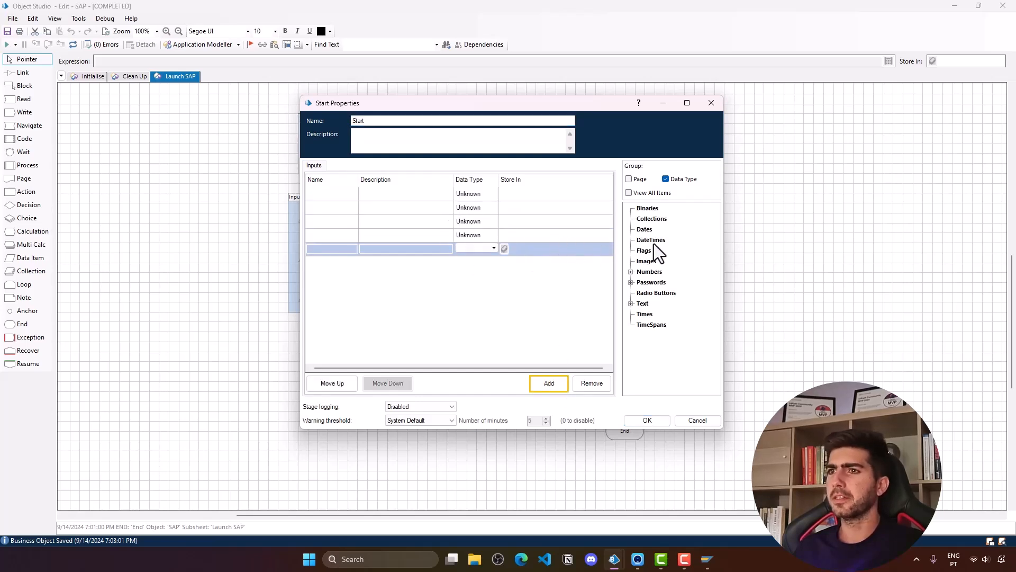
{"action": "left_click", "coordinate": [631, 272]}
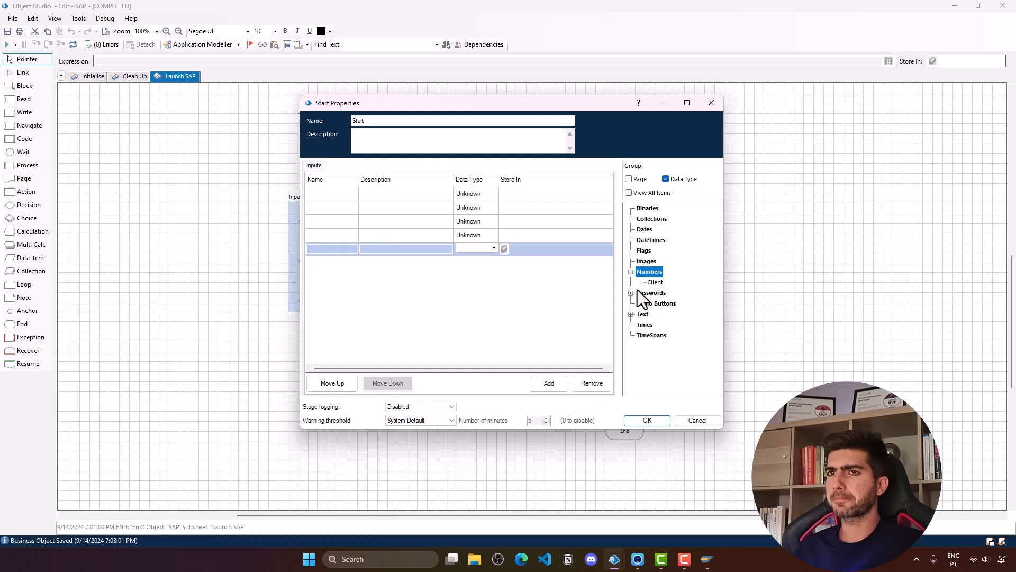
{"action": "left_click", "coordinate": [631, 292]}
{"action": "left_click", "coordinate": [631, 325]}
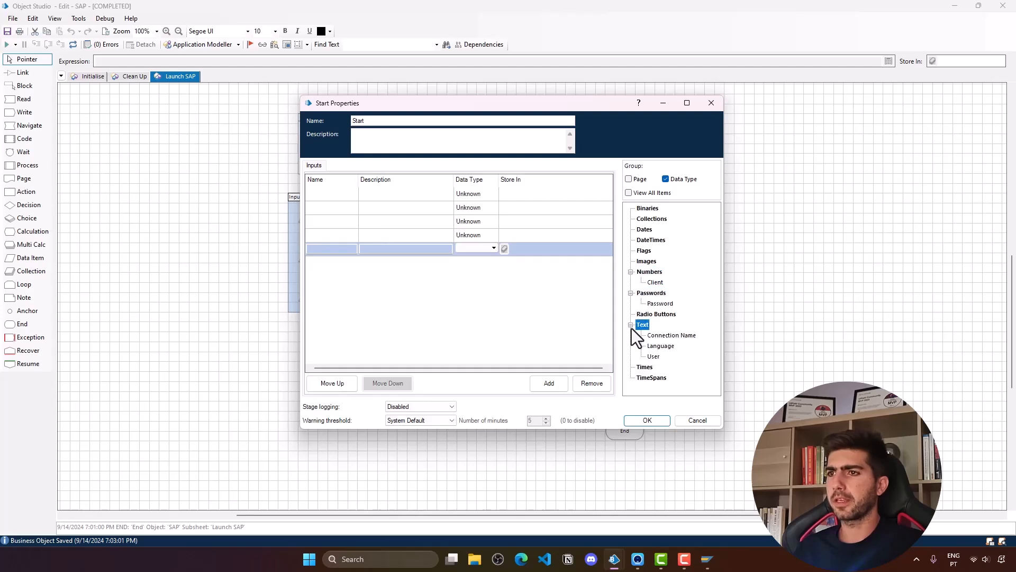
- Name the inputs Connection Name, Client, User, Password and Language, each stored in its matching data item
{"action": "left_click_drag", "start_coordinate": [671, 335], "coordinate": [520, 192]}
{"action": "left_click", "coordinate": [339, 196]}
{"action": "type", "text": "Connection Name"}
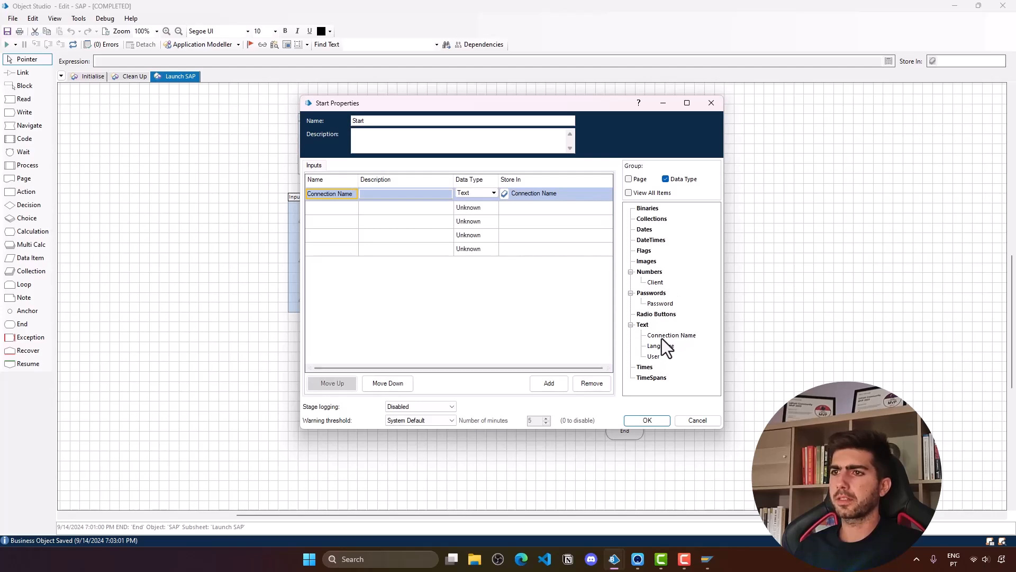
{"action": "left_click_drag", "start_coordinate": [655, 283], "coordinate": [561, 213]}
{"action": "left_click", "coordinate": [334, 208]}
{"action": "type", "text": "Client"}
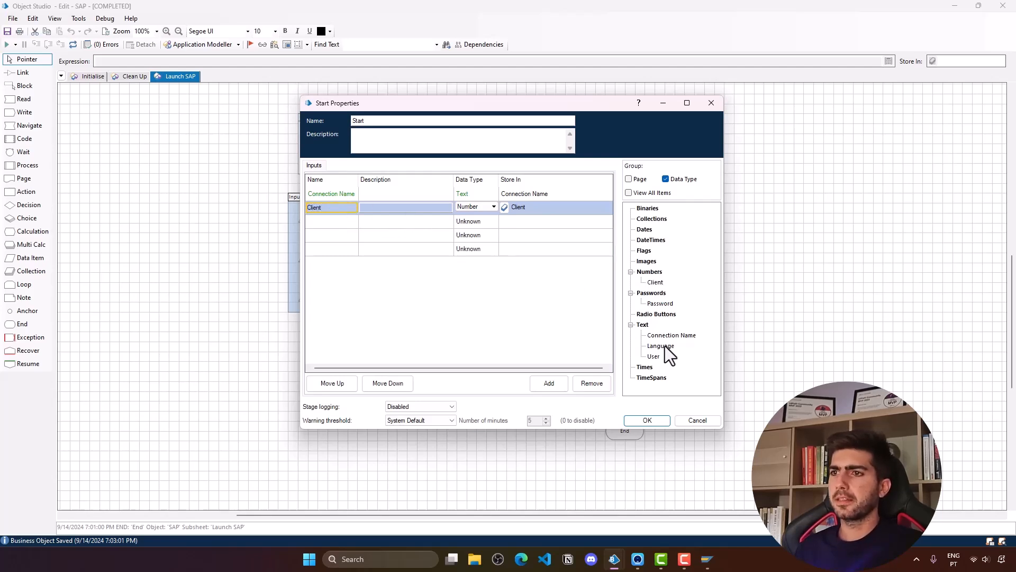
{"action": "left_click_drag", "start_coordinate": [659, 355], "coordinate": [328, 210]}
{"action": "left_click", "coordinate": [323, 221]}
{"action": "type", "text": "User"}
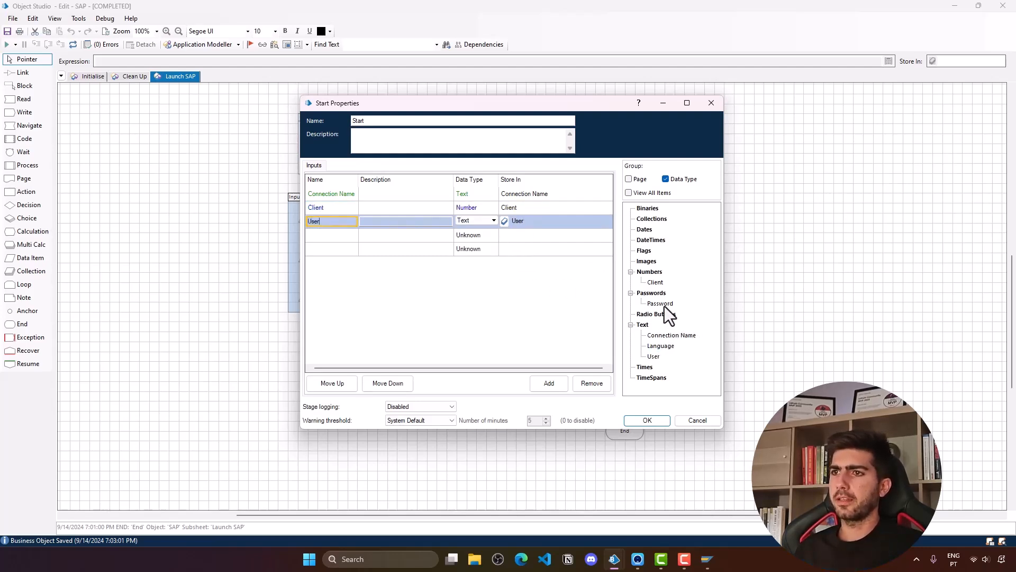
{"action": "left_click_drag", "start_coordinate": [665, 306], "coordinate": [482, 237]}
{"action": "left_click", "coordinate": [339, 235]}
{"action": "type", "text": "Password"}
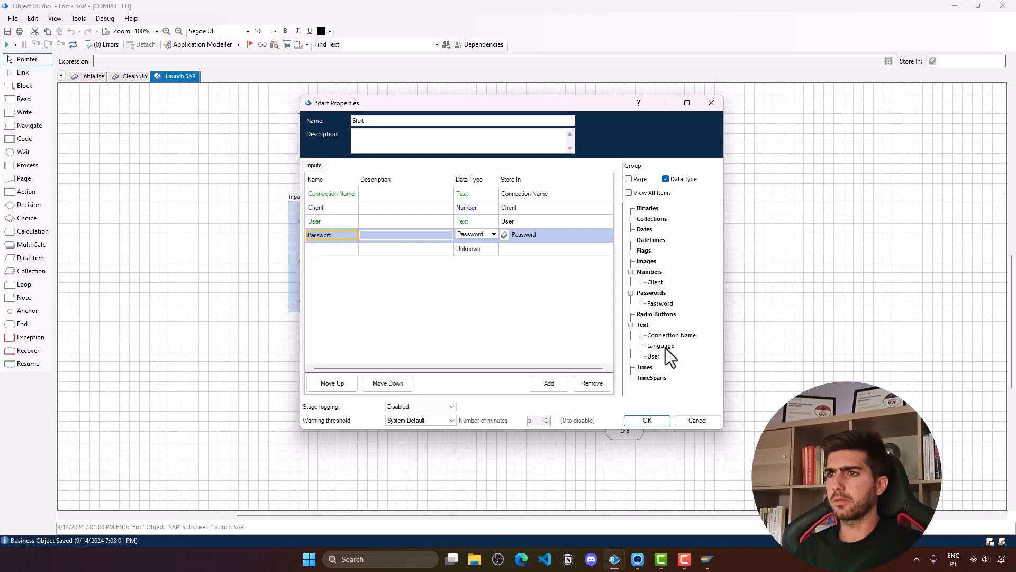
{"action": "left_click_drag", "start_coordinate": [664, 350], "coordinate": [512, 256]}
{"action": "left_click", "coordinate": [331, 249]}
- Finish the Language input, confirm the Start stage, and save the SAP object as v3
{"action": "type", "text": "Language"}
{"action": "left_click", "coordinate": [647, 420]}
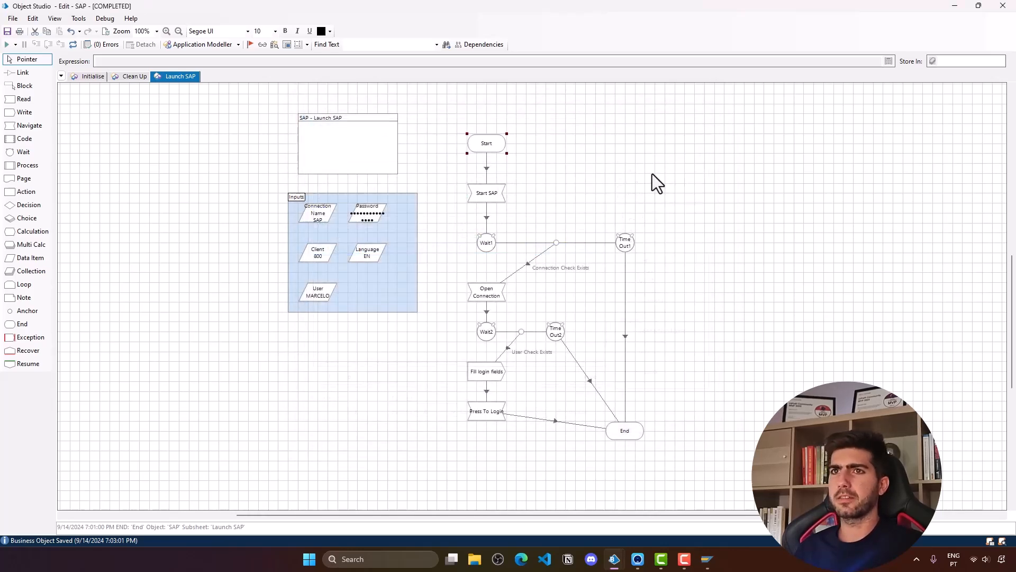
{"action": "key", "text": "ctrl+s"}
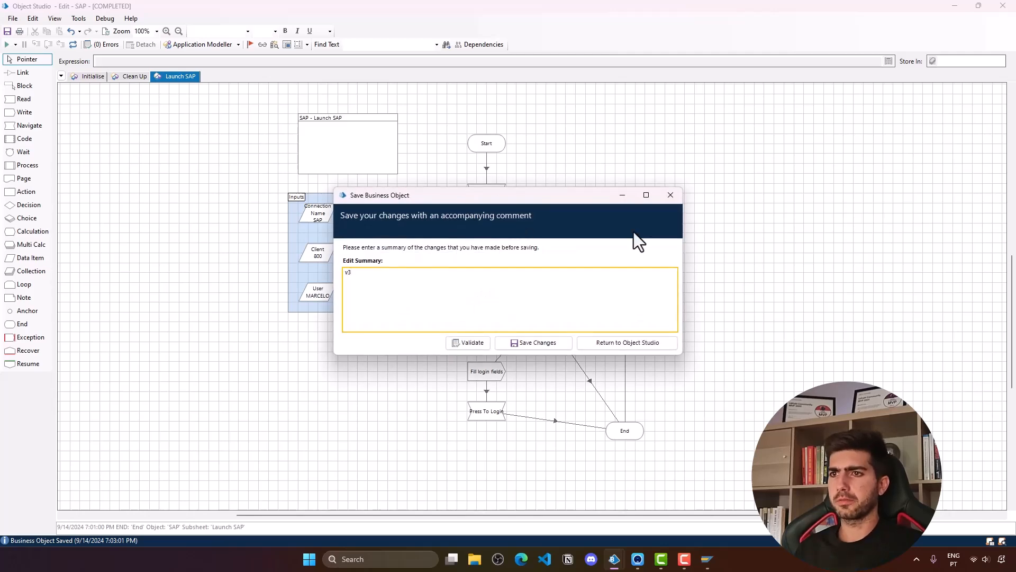
{"action": "left_click", "coordinate": [556, 343]}
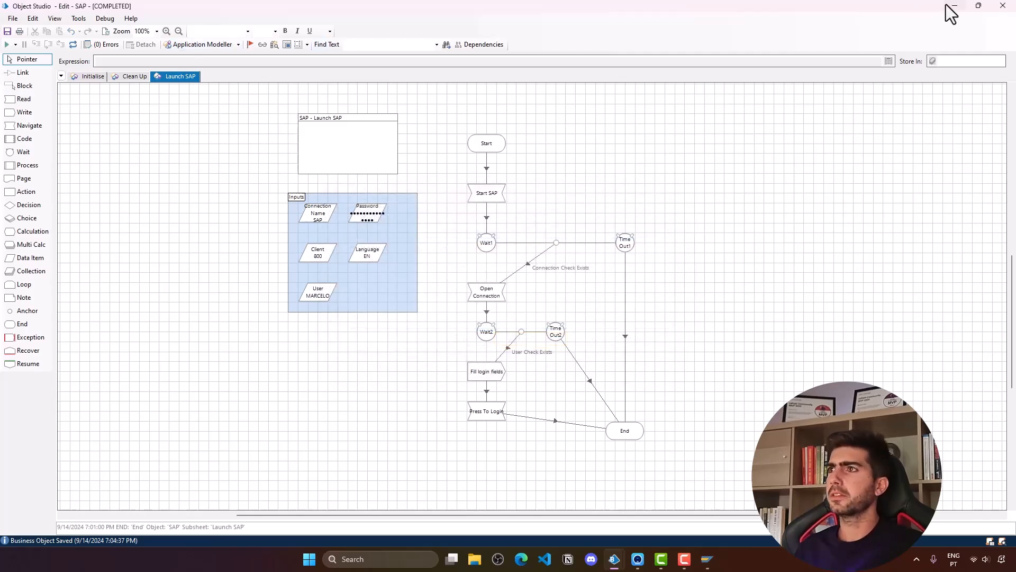
- Close the SAP_Login editor discarding its changes, and minimize the SAP object editor
{"action": "mouse_move", "coordinate": [614, 559]}
{"action": "left_click", "coordinate": [721, 503]}
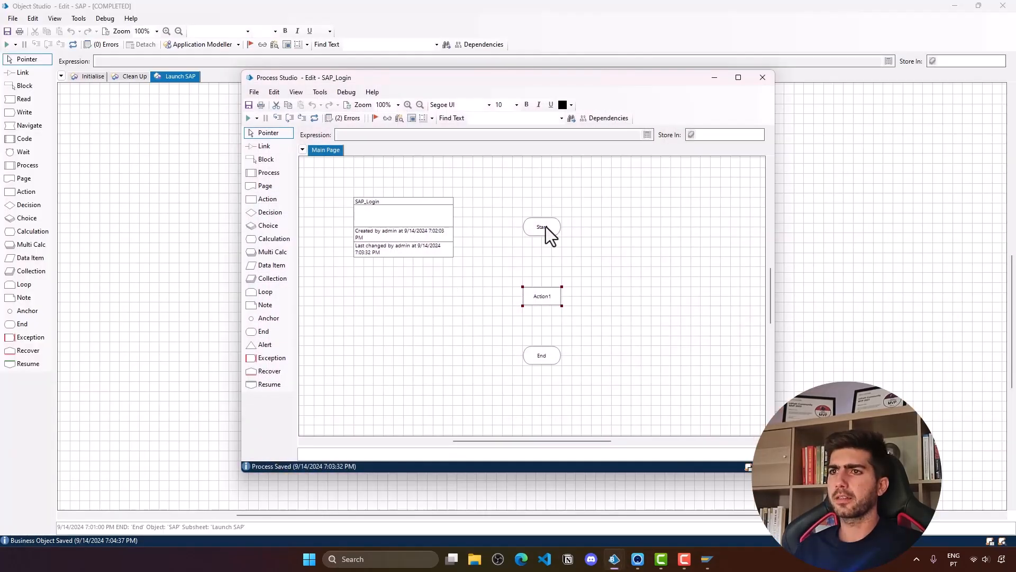
{"action": "double_click", "coordinate": [544, 296]}
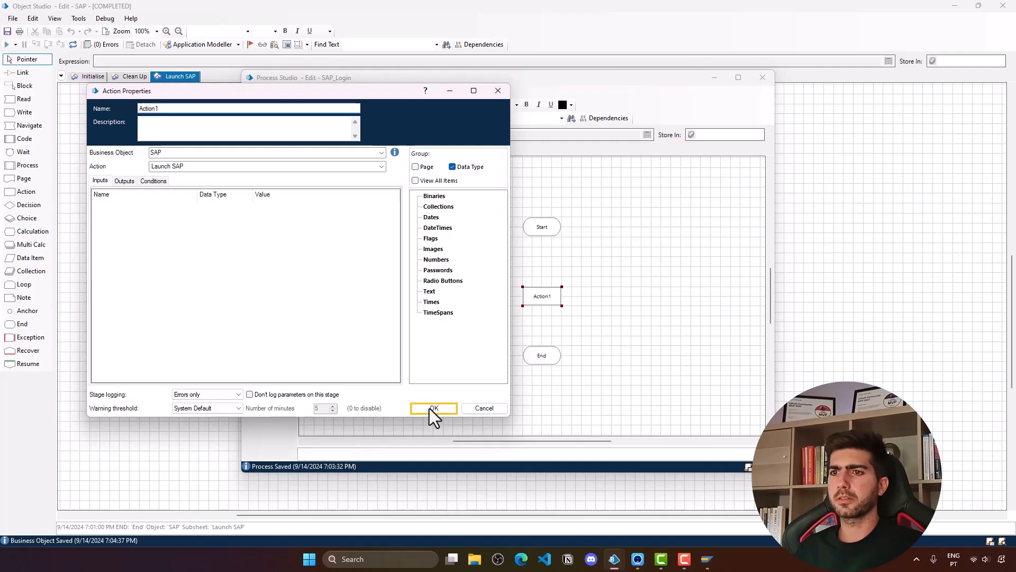
{"action": "left_click", "coordinate": [434, 408]}
{"action": "left_click", "coordinate": [763, 78]}
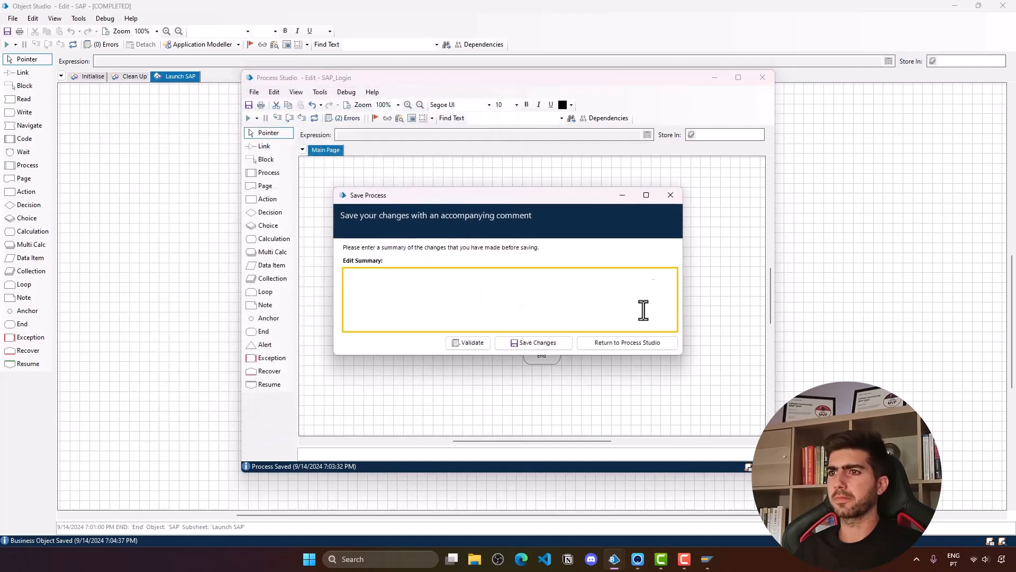
{"action": "left_click", "coordinate": [671, 195]}
{"action": "left_click", "coordinate": [762, 78]}
{"action": "left_click", "coordinate": [397, 344]}
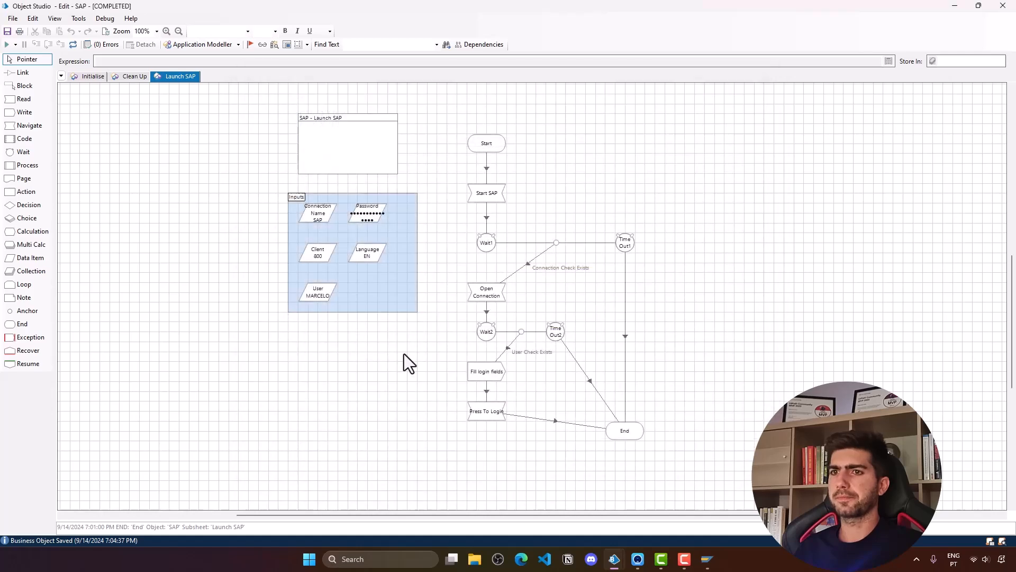
{"action": "left_click", "coordinate": [956, 5]}
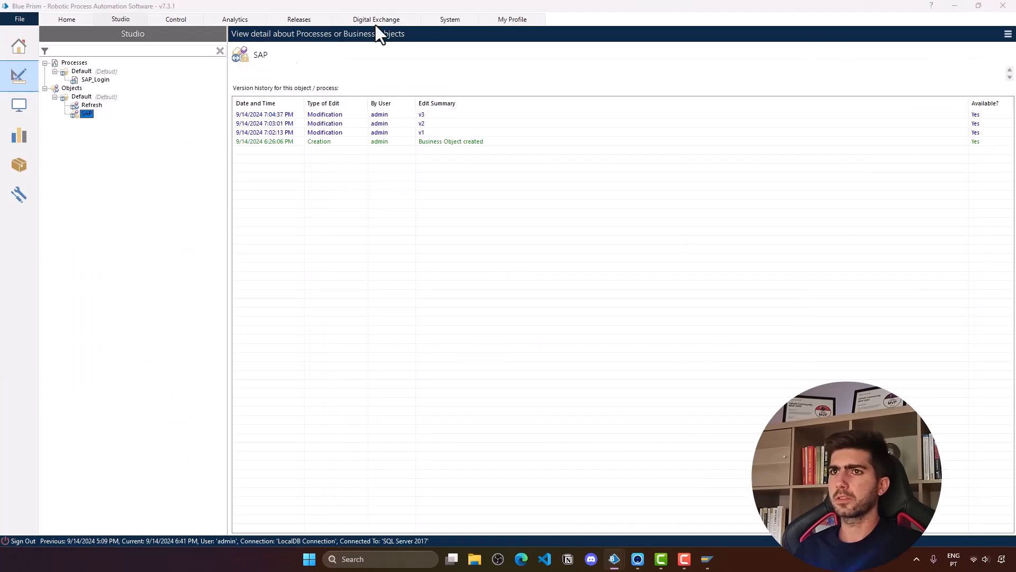
- In Action1's properties, enter Connection Name "SAP", Client 800 and the quoted SAP user name
{"action": "left_click", "coordinate": [89, 80]}
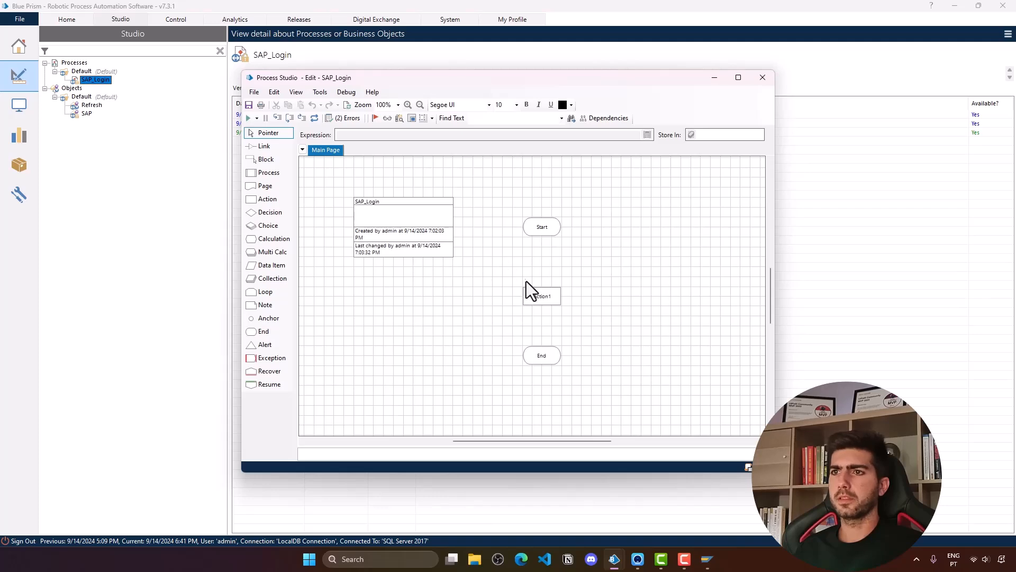
{"action": "double_click", "coordinate": [543, 294]}
{"action": "left_click", "coordinate": [365, 251]}
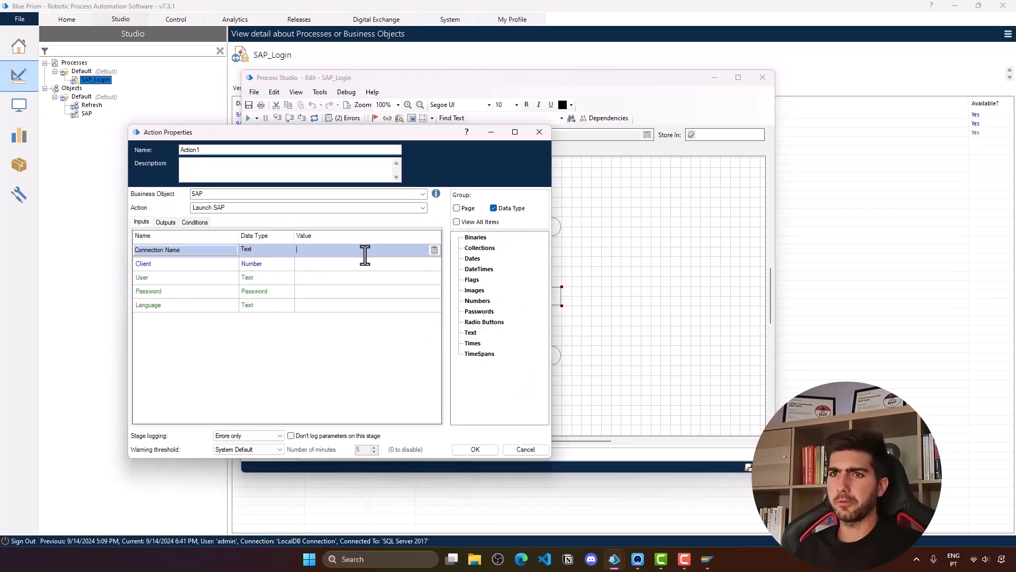
{"action": "type", "text": "\"SAP"}
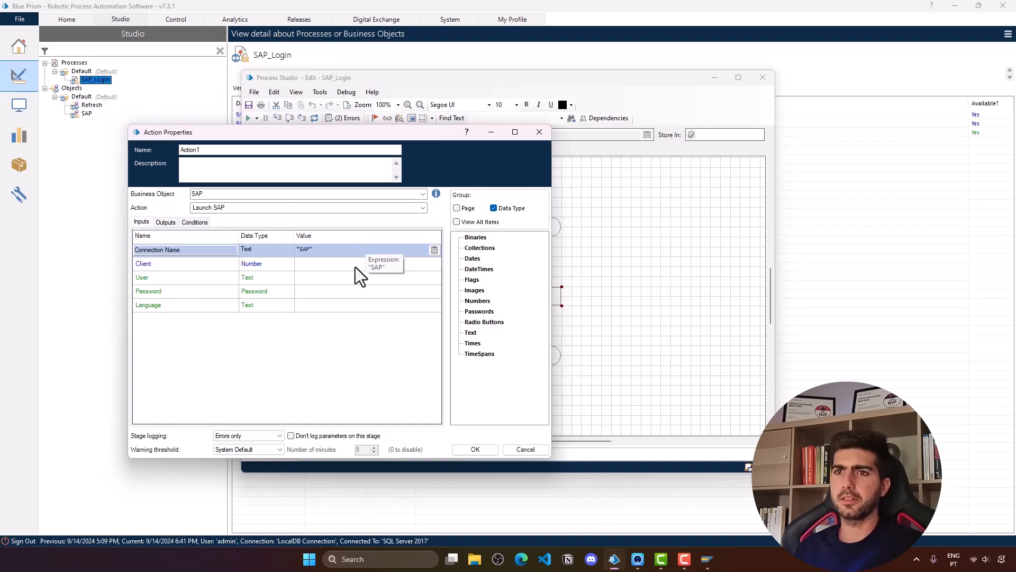
{"action": "left_click", "coordinate": [355, 267]}
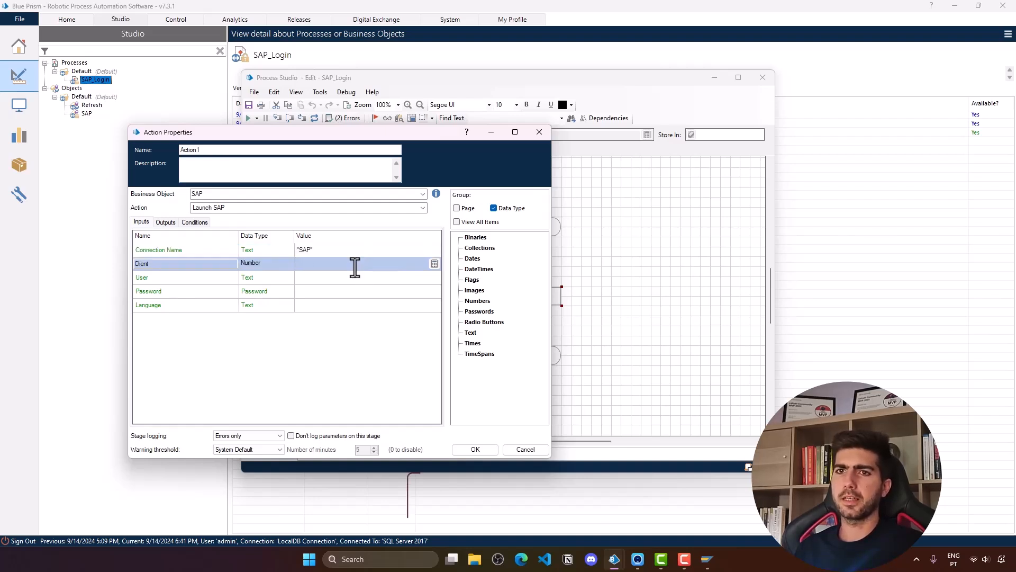
{"action": "type", "text": "8"}
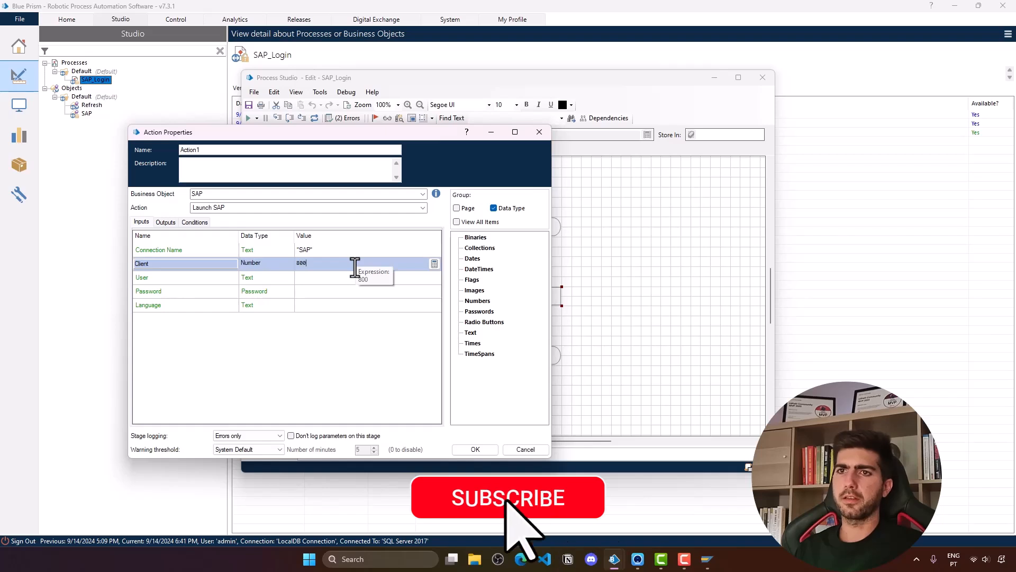
{"action": "type", "text": "00"}
{"action": "left_click", "coordinate": [372, 280]}
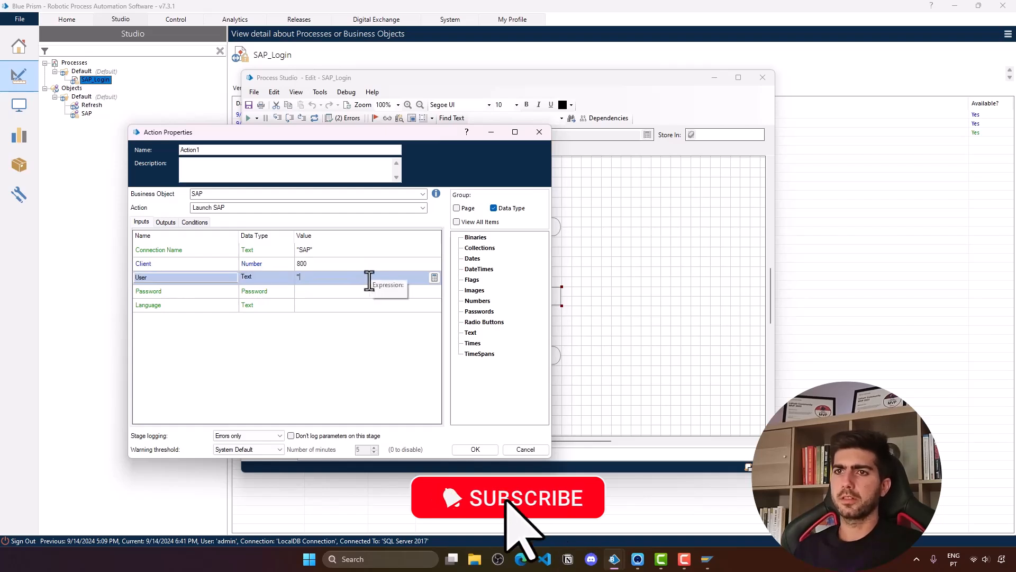
{"action": "type", "text": "\"MARCELO\""}
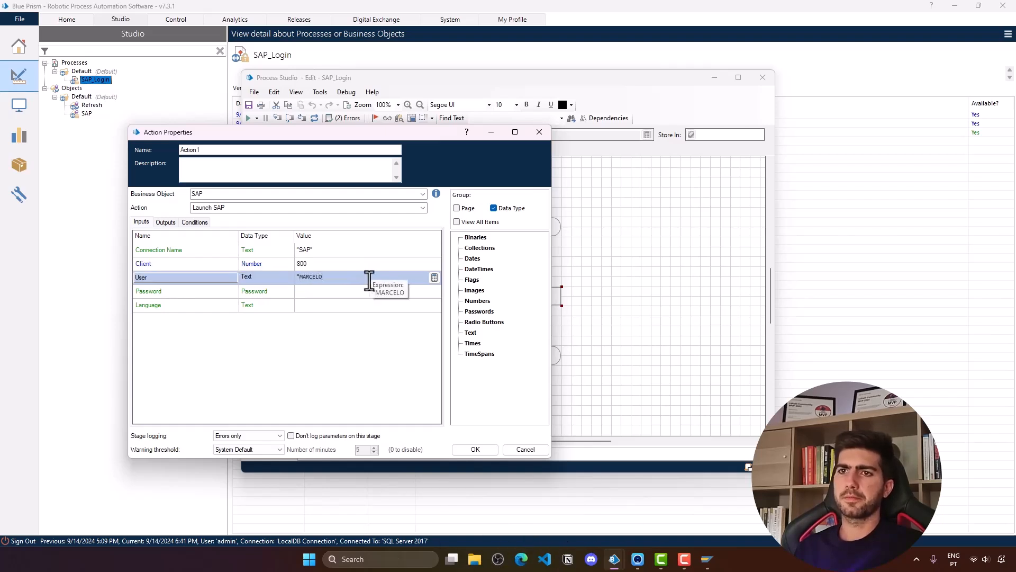
- Clear the stray Password value and bring up its expression editor
{"action": "left_click", "coordinate": [328, 291]}
{"action": "type", "text": "c"}
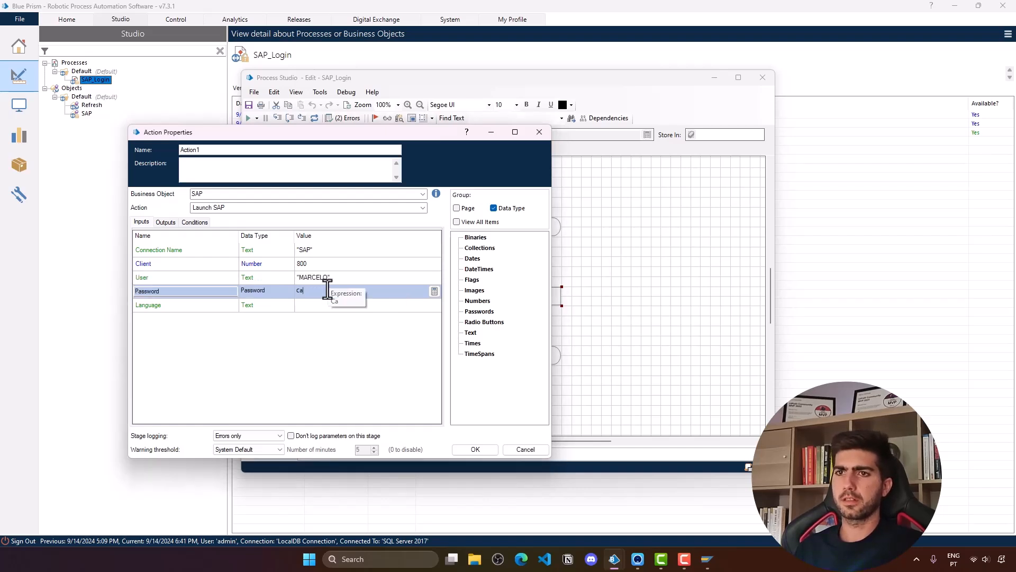
{"action": "key", "text": "BackSpace"}
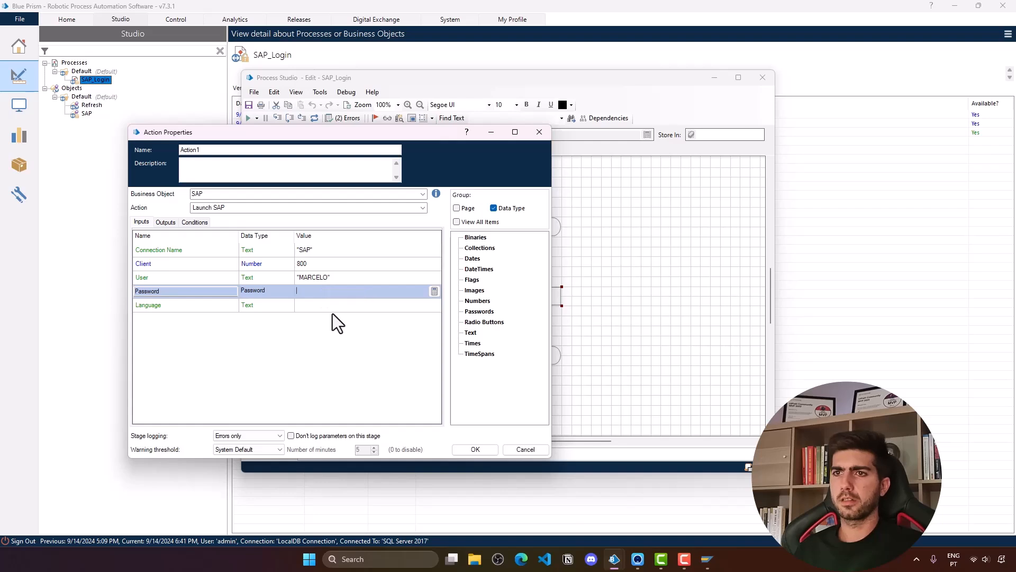
{"action": "left_click", "coordinate": [347, 276]}
{"action": "left_click", "coordinate": [320, 290]}
{"action": "left_click", "coordinate": [319, 291]}
{"action": "left_click", "coordinate": [185, 291]}
{"action": "left_click", "coordinate": [316, 294]}
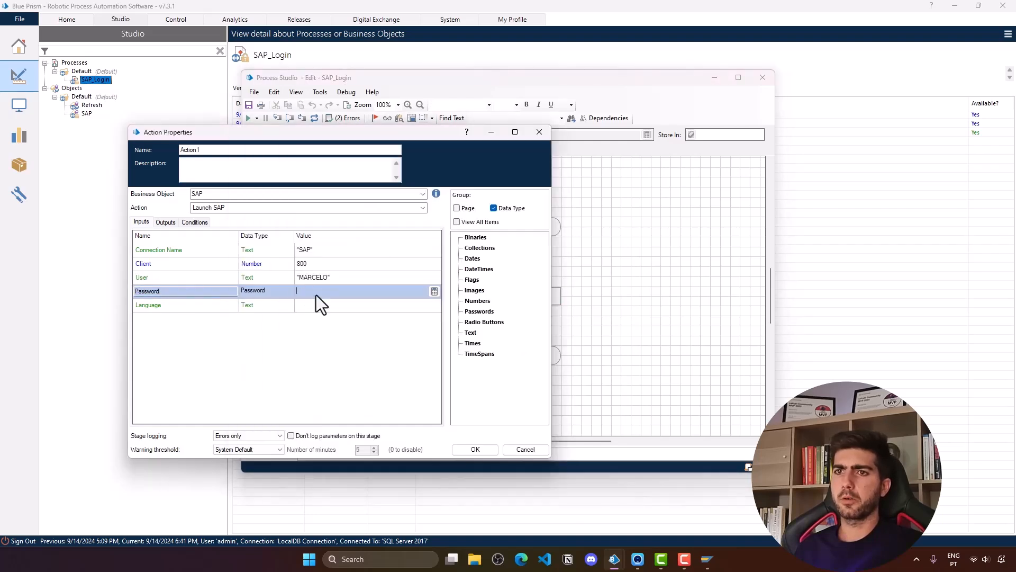
{"action": "left_click", "coordinate": [434, 291]}
- Create a Password data item under Passwords holding the SAP password as its initial value
{"action": "left_click", "coordinate": [337, 201]}
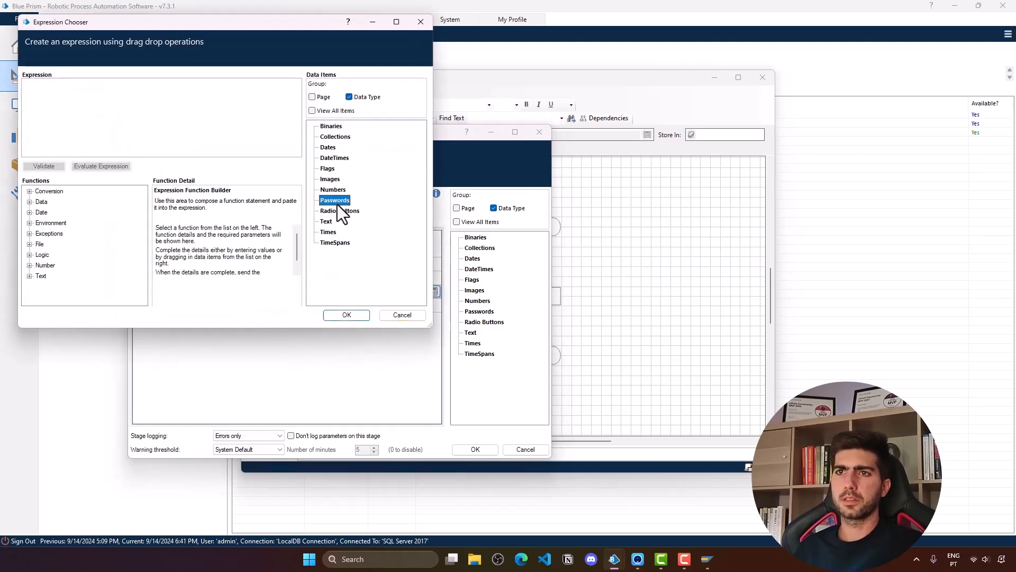
{"action": "right_click", "coordinate": [335, 201]}
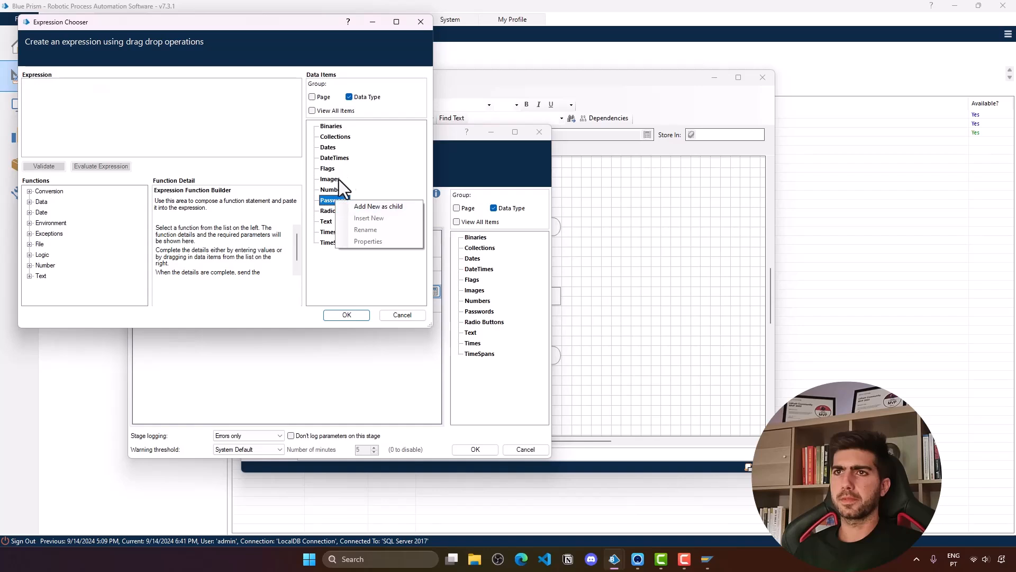
{"action": "left_click", "coordinate": [363, 206]}
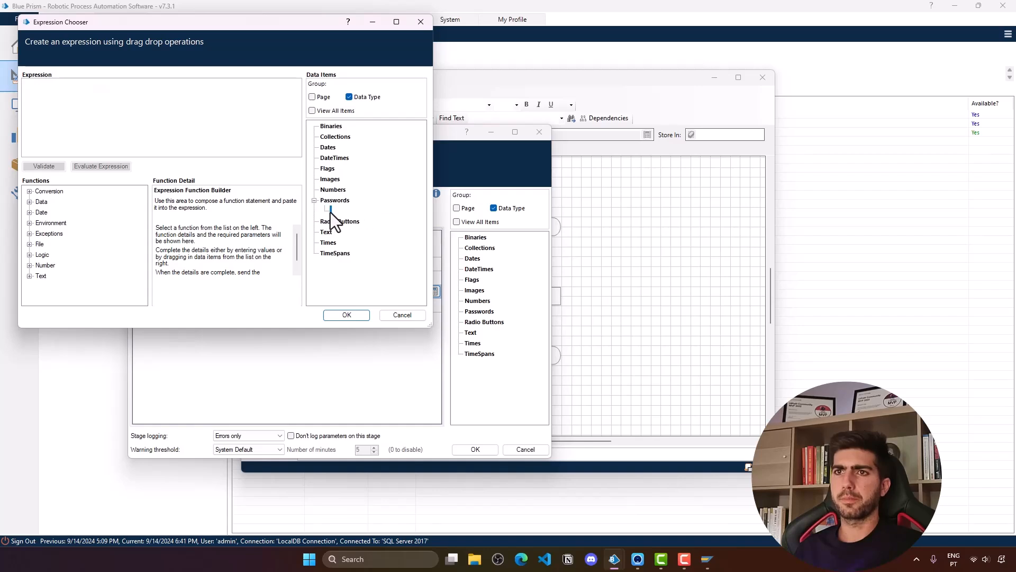
{"action": "type", "text": "Password"}
{"action": "left_click", "coordinate": [122, 135]}
{"action": "type", "text": "admin"}
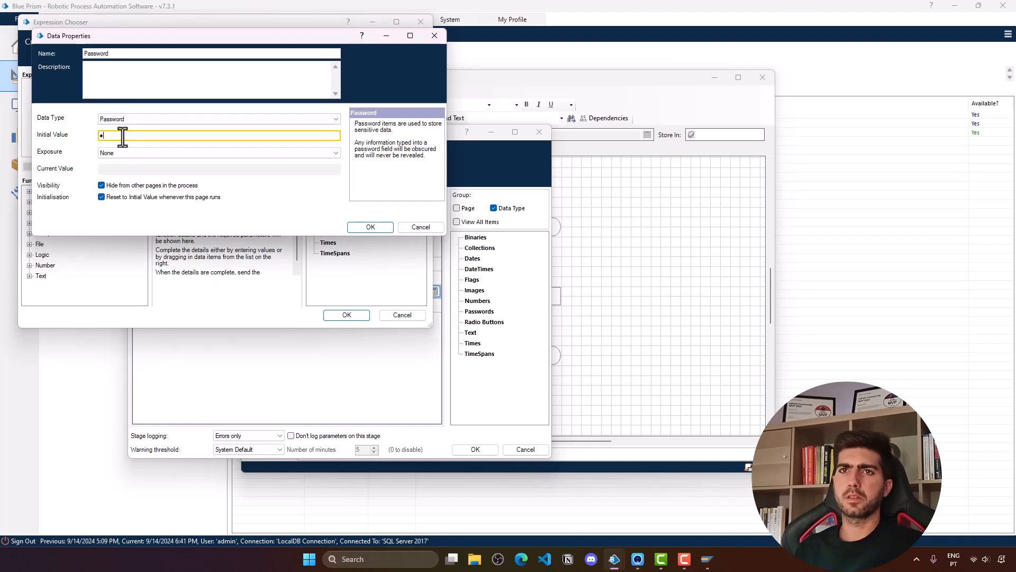
{"action": "key", "text": "BackSpace"}
{"action": "key", "text": "BackSpace"}
{"action": "key", "text": "BackSpace"}
{"action": "key", "text": "BackSpace"}
{"action": "key", "text": "BackSpace"}
{"action": "key", "text": "BackSpace"}
{"action": "key", "text": "BackSpace"}
{"action": "key", "text": "BackSpace"}
{"action": "type", "text": "admi"}
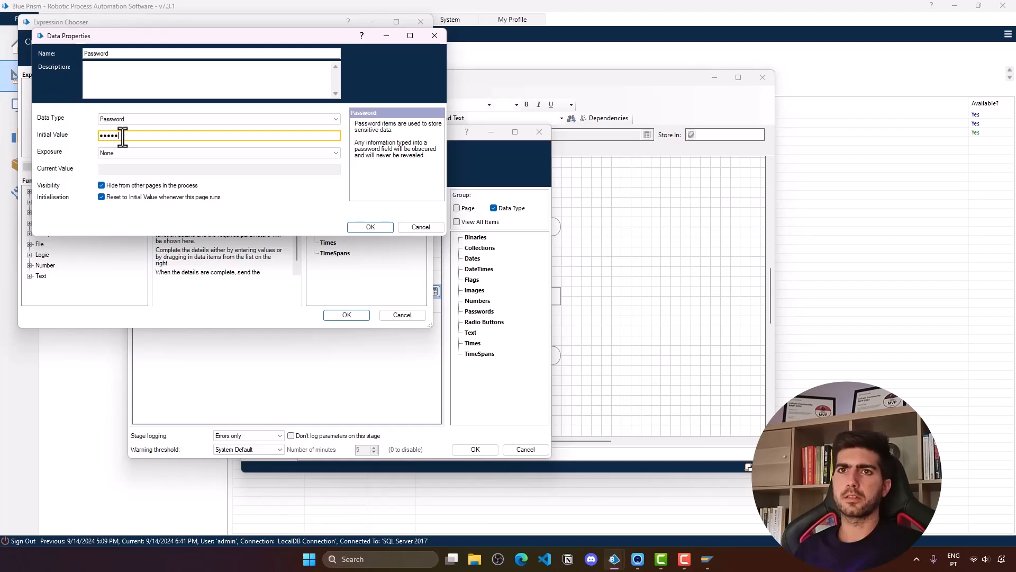
{"action": "key", "text": "BackSpace"}
{"action": "key", "text": "BackSpace"}
{"action": "key", "text": "BackSpace"}
{"action": "key", "text": "BackSpace"}
{"action": "key", "text": "BackSpace"}
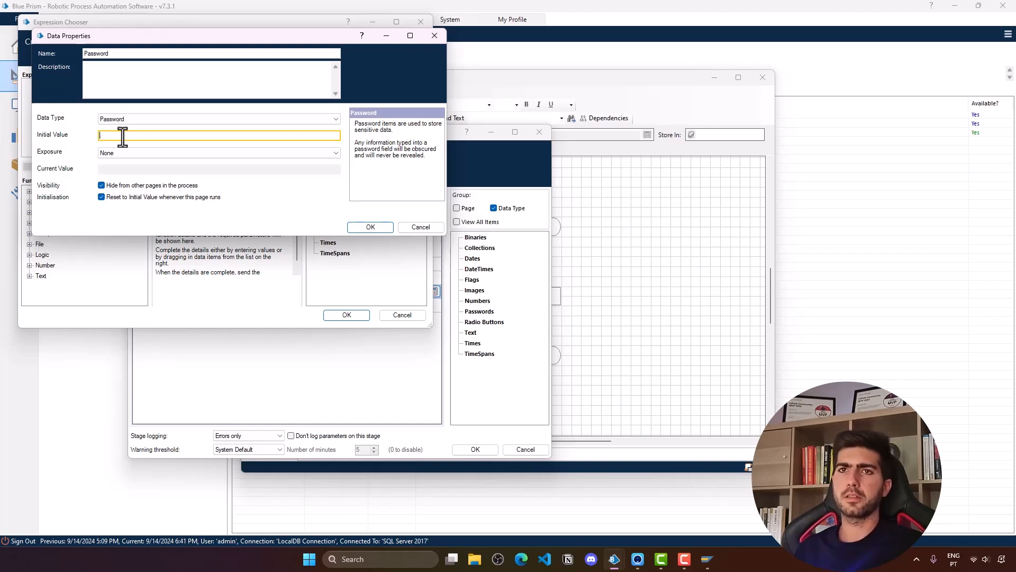
{"action": "type", "text": "•••••••"}
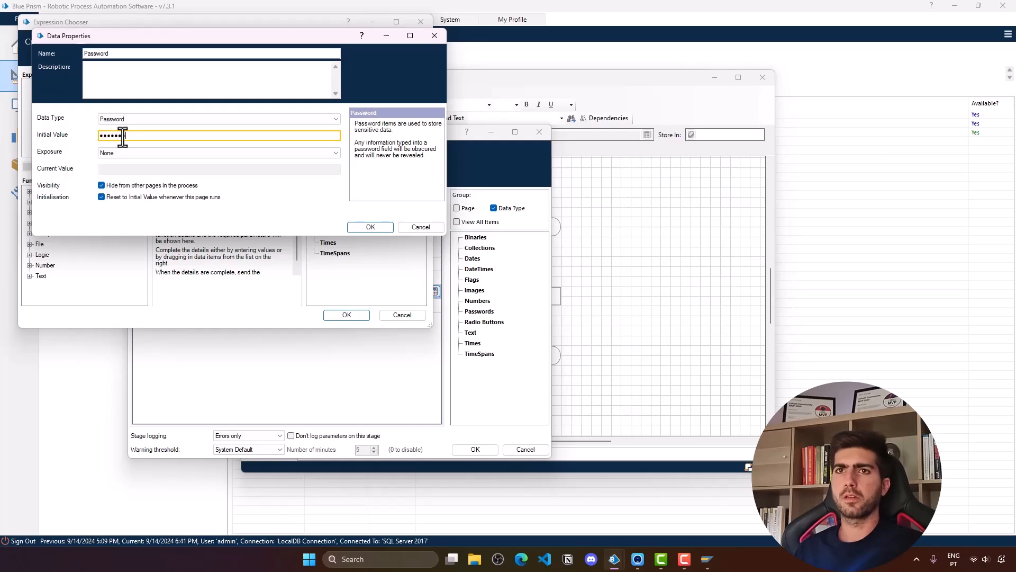
{"action": "left_click", "coordinate": [376, 228]}
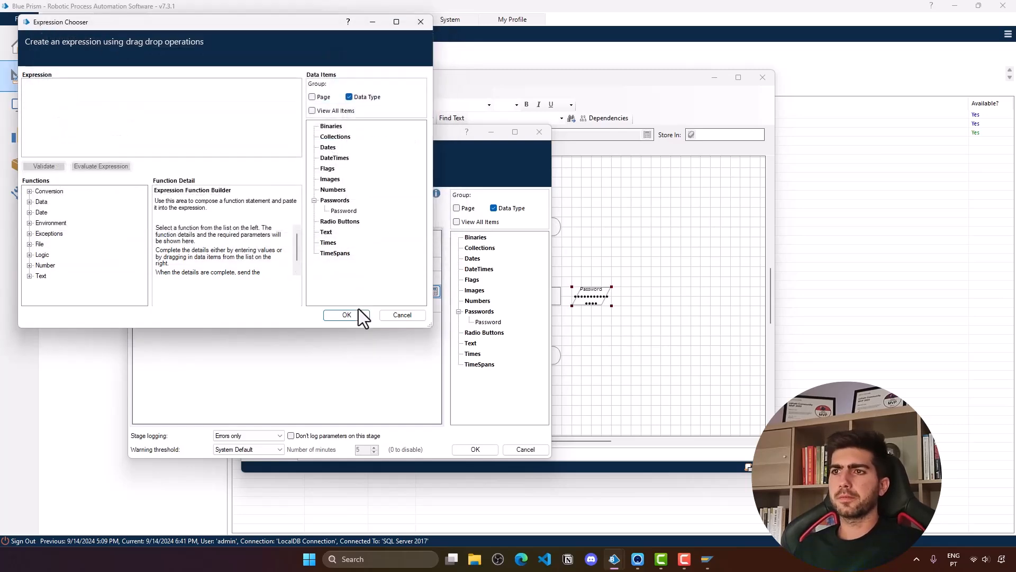
{"action": "left_click", "coordinate": [347, 315]}
- Pass [Password] to the Password input, set Language to "EN", and confirm the inputs
{"action": "left_click_drag", "start_coordinate": [477, 320], "coordinate": [343, 292]}
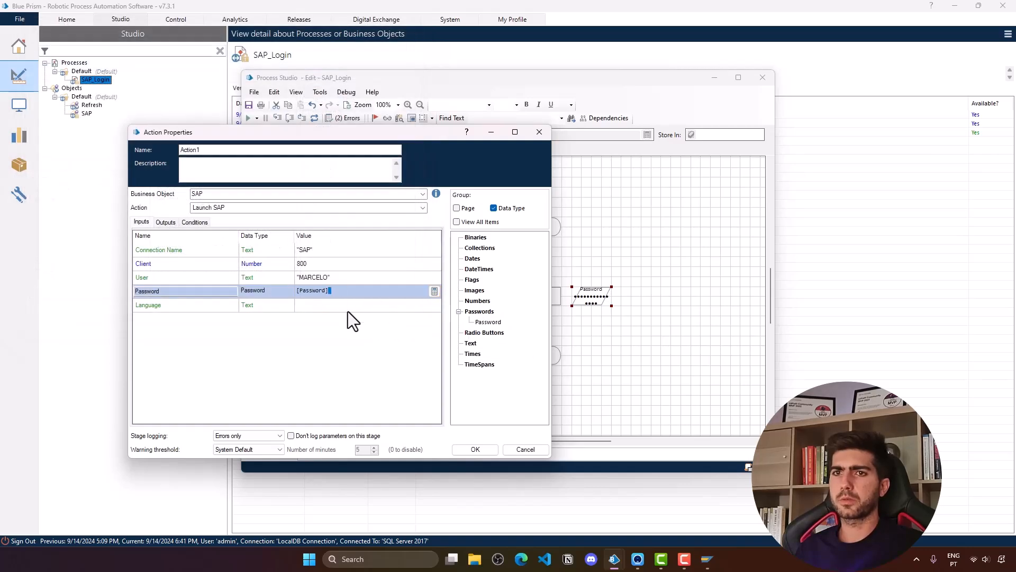
{"action": "left_click", "coordinate": [334, 306]}
{"action": "type", "text": "\"EN\""}
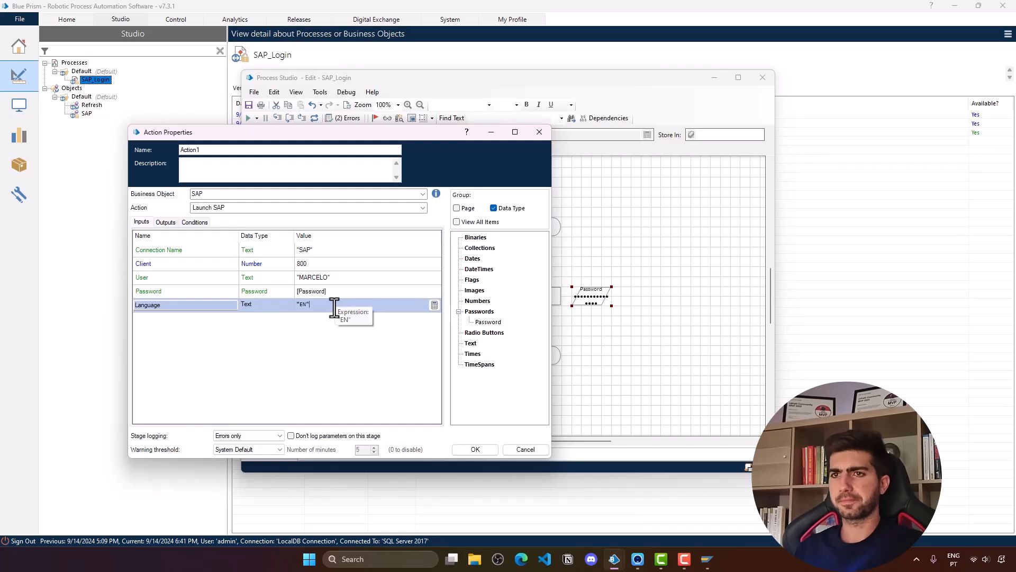
{"action": "left_click", "coordinate": [482, 449]}
- Move the Password data item aside and link Action1 to the End stage
{"action": "left_click_drag", "start_coordinate": [598, 304], "coordinate": [411, 314]}
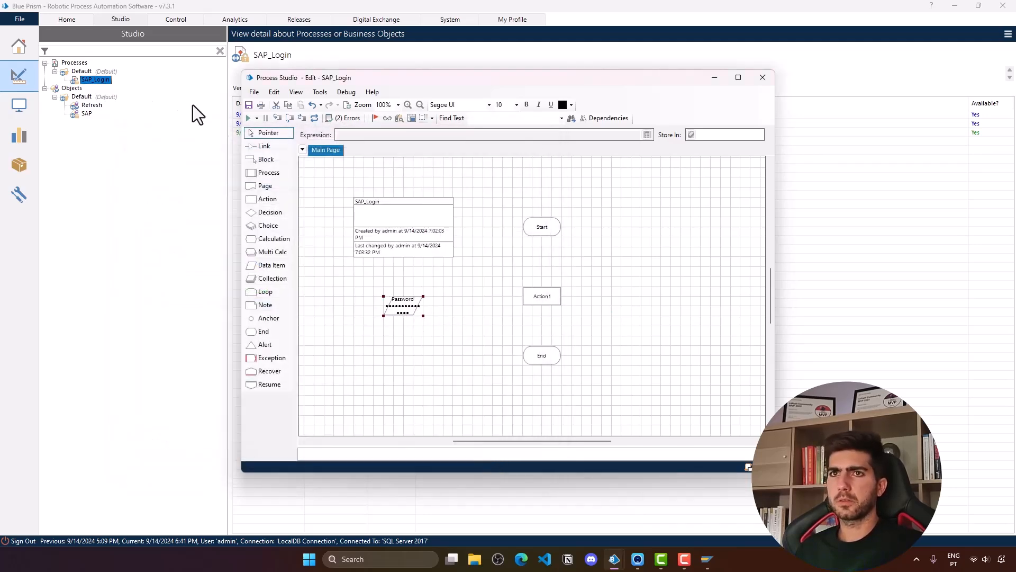
{"action": "left_click", "coordinate": [289, 149]}
{"action": "left_click_drag", "start_coordinate": [545, 297], "coordinate": [546, 357]}
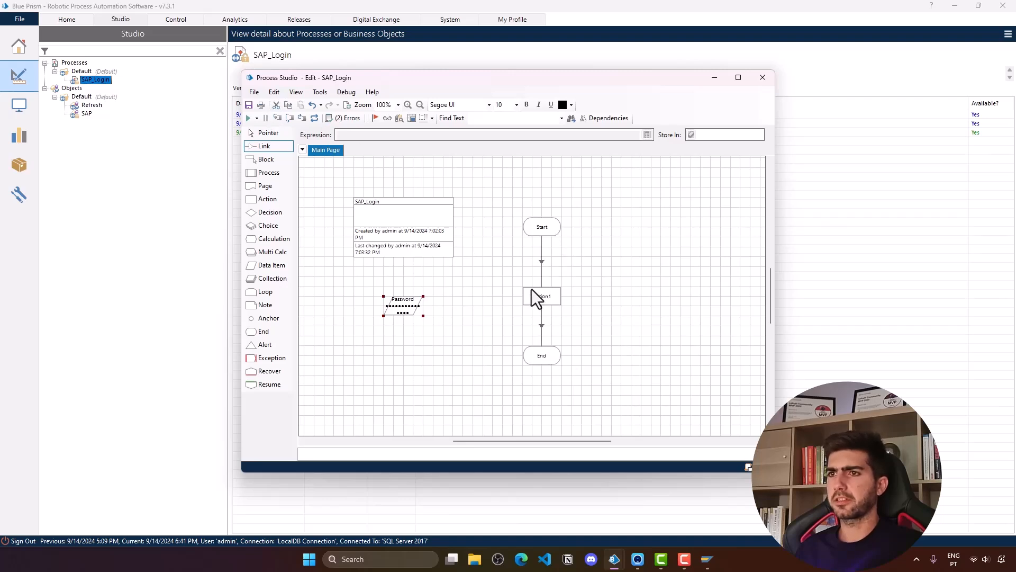
{"action": "left_click", "coordinate": [278, 135]}
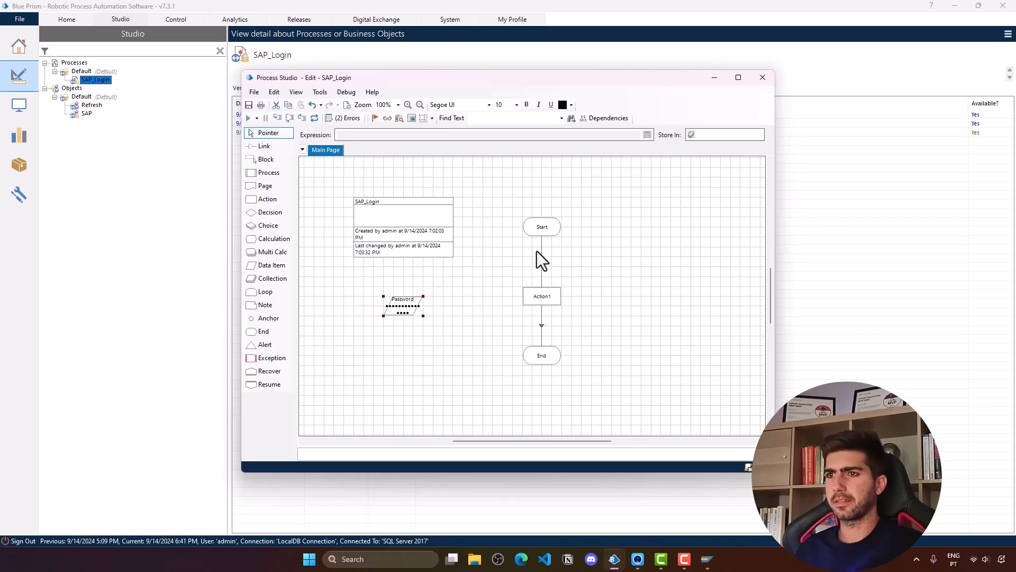
- Close the open SAP Logon window and run the SAP_Login process
{"action": "mouse_move", "coordinate": [708, 558]}
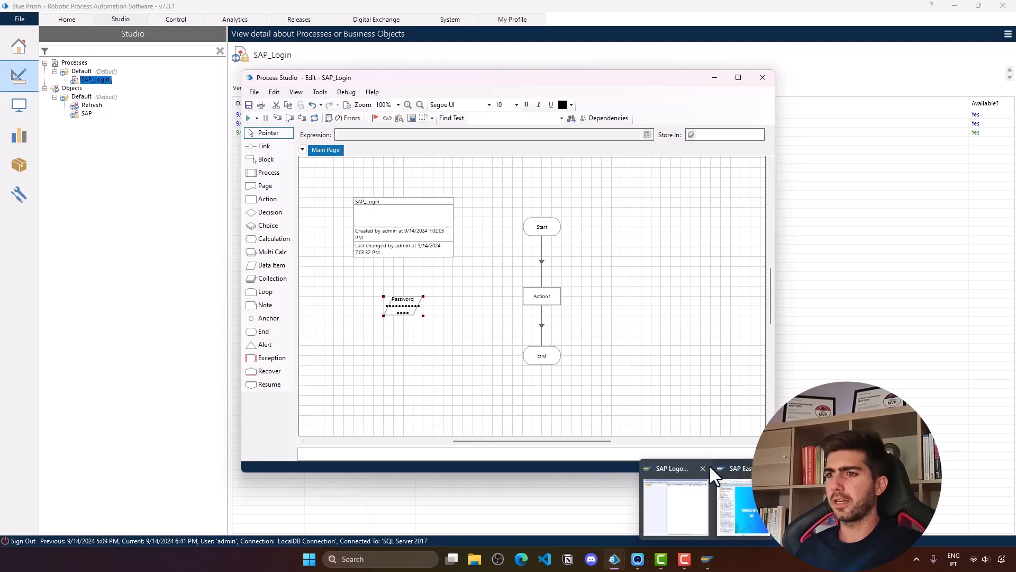
{"action": "left_click", "coordinate": [709, 468]}
{"action": "left_click", "coordinate": [706, 275]}
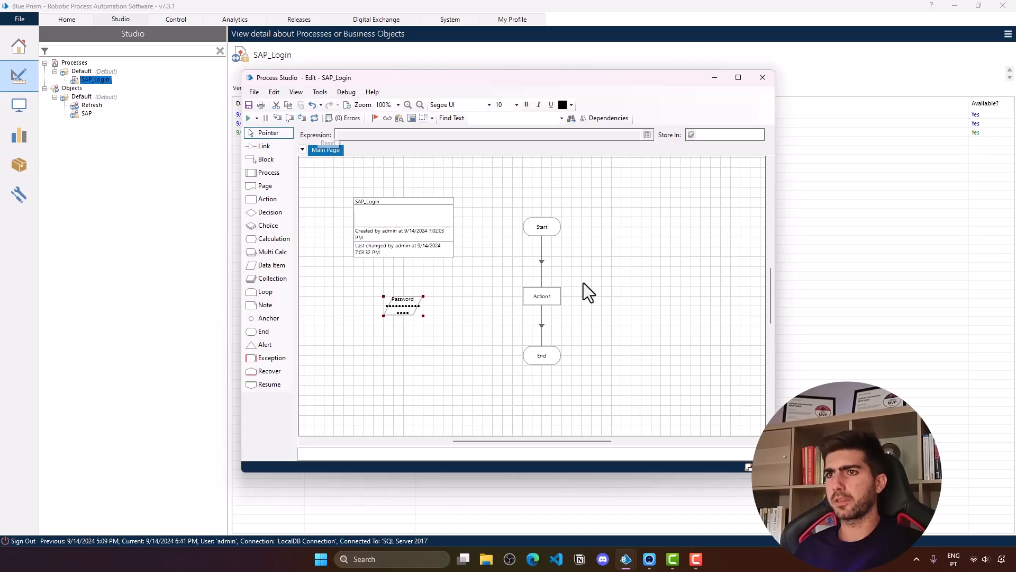
{"action": "left_click", "coordinate": [248, 118]}
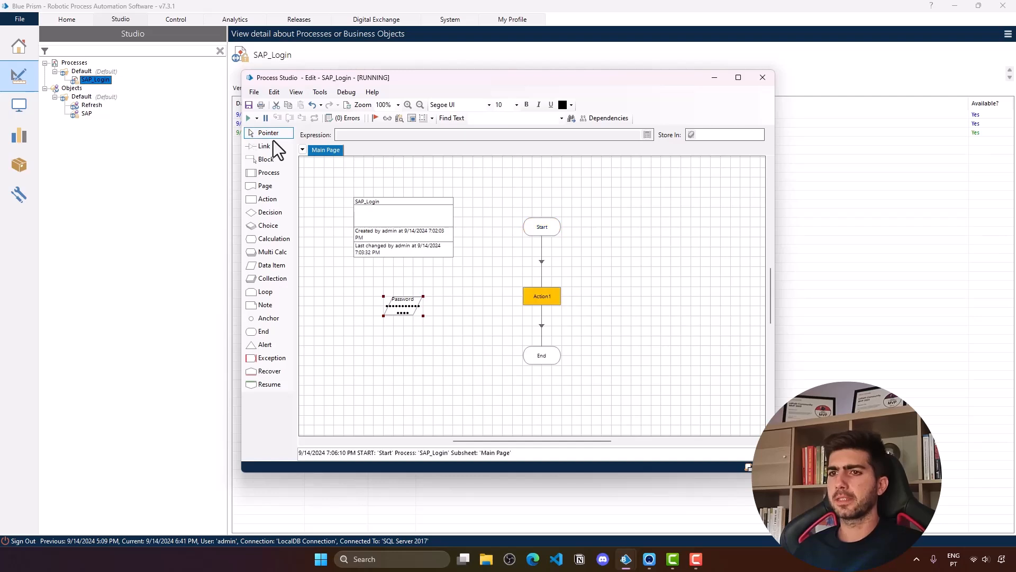